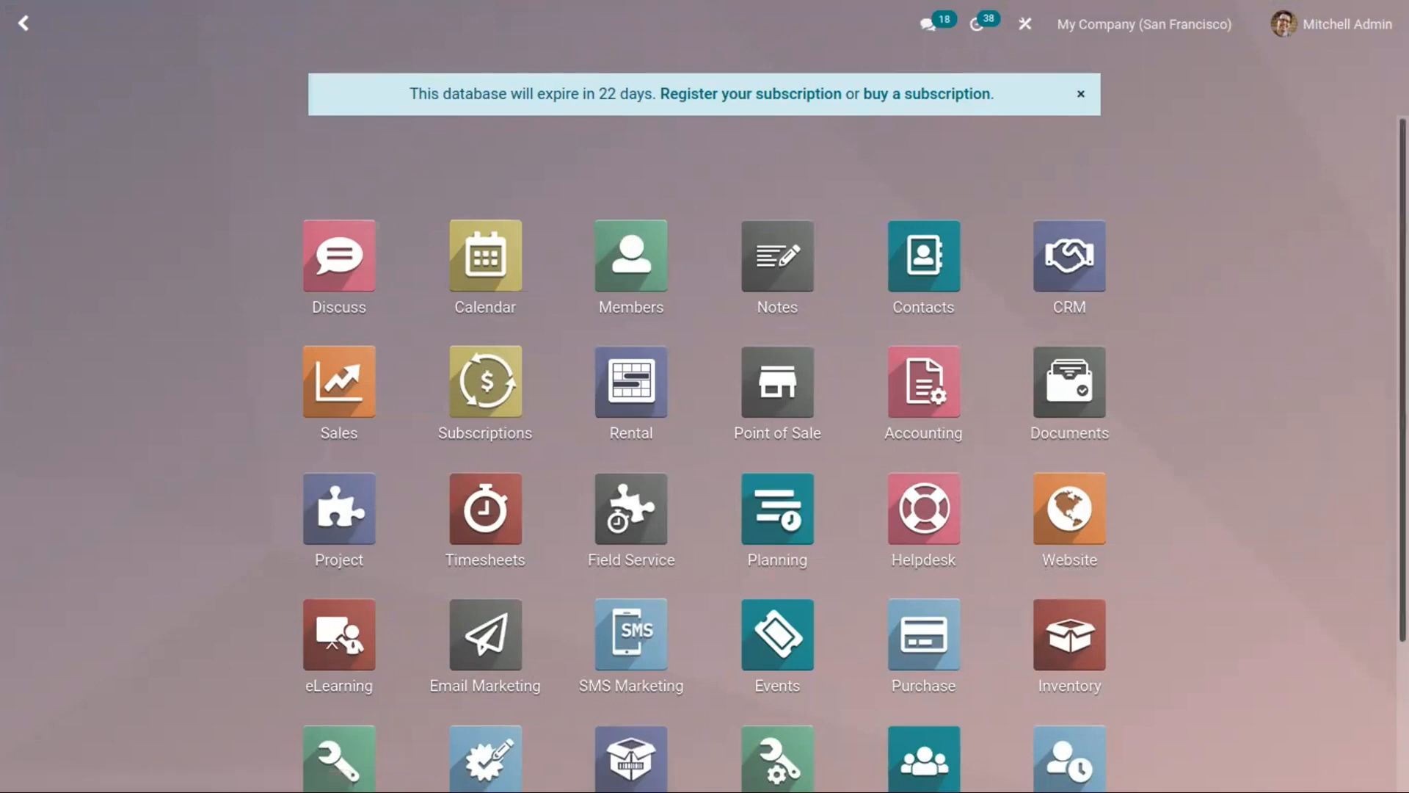
Step: Look over the installed apps and open the Purchase module
scroll(708, 777, "down", 3)
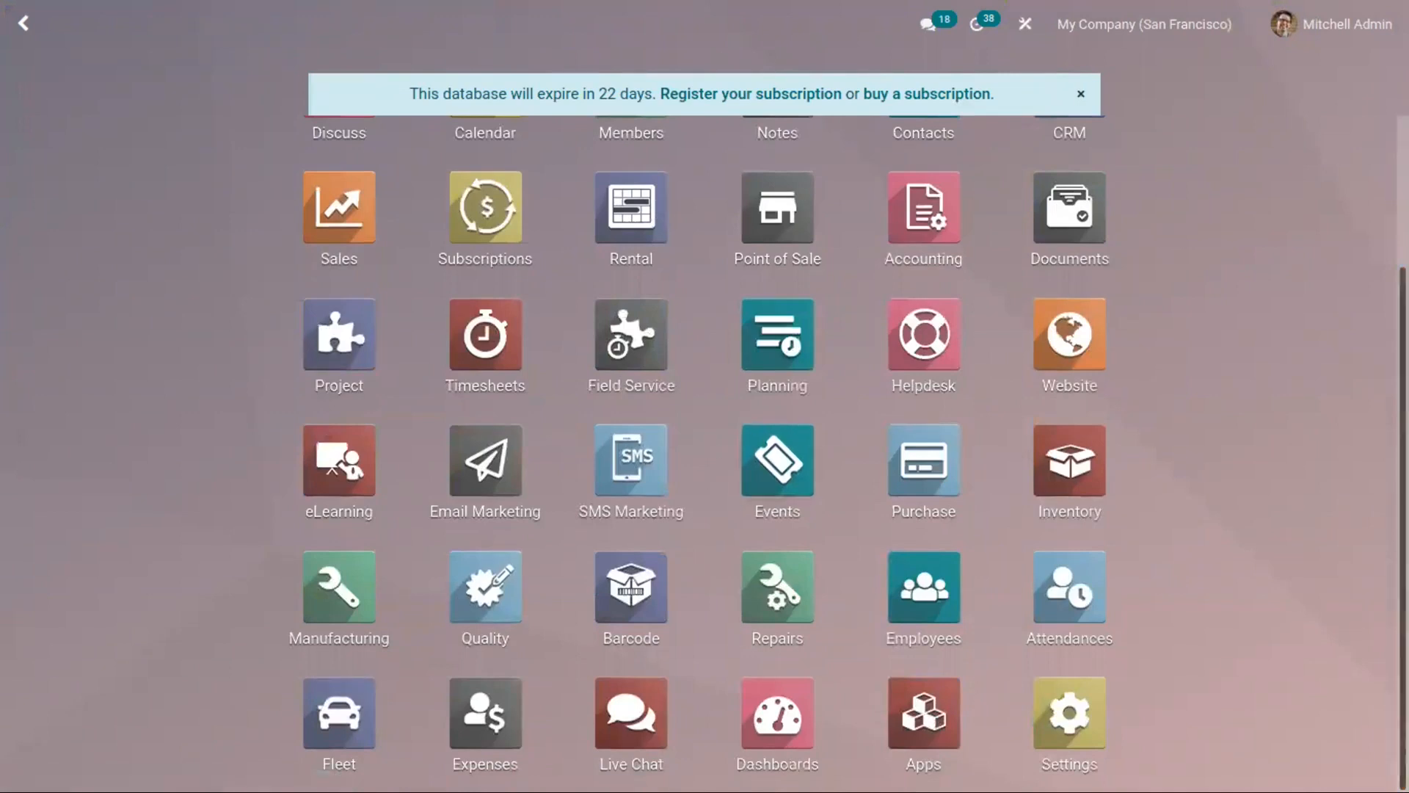
scroll(892, 589, "up", 3)
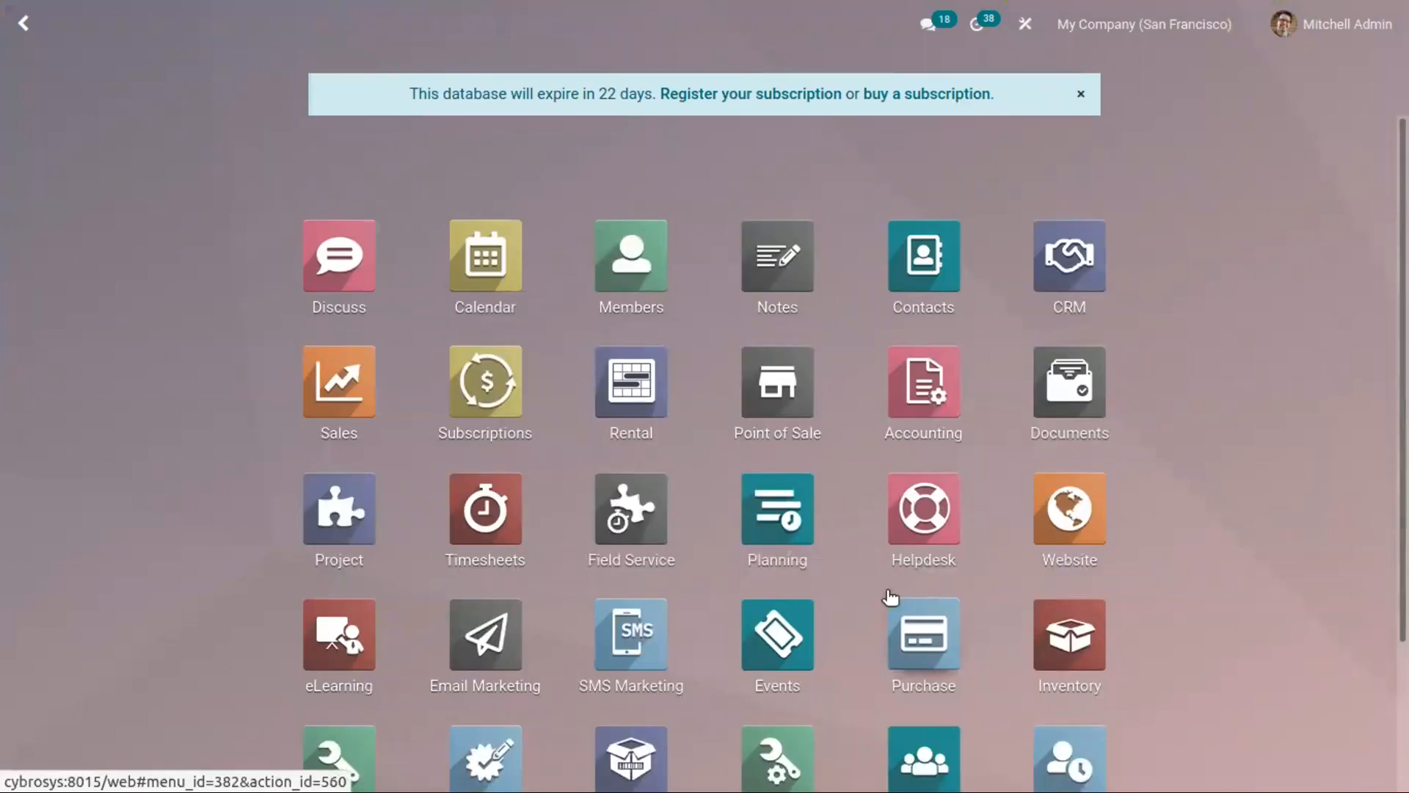
left_click(910, 636)
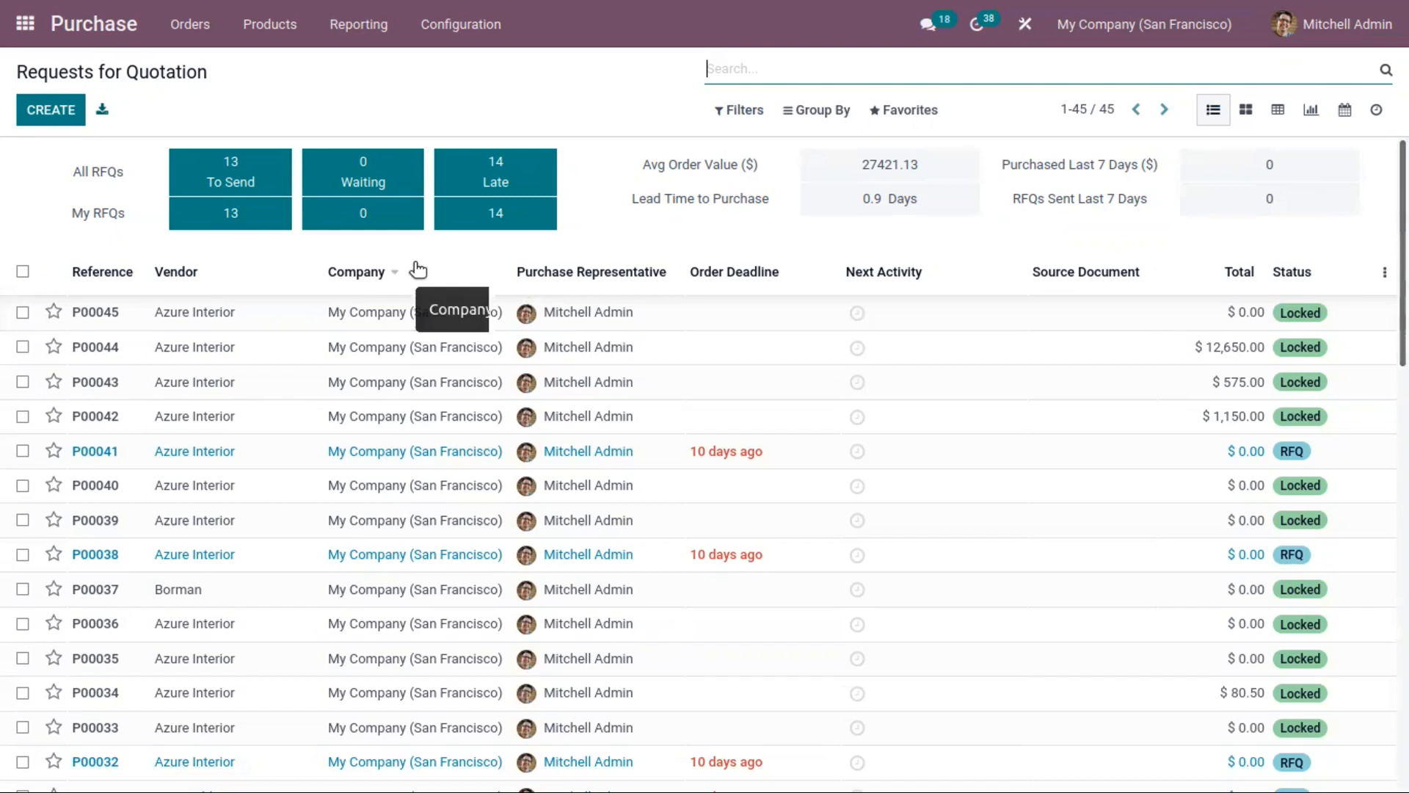
Step: Look through the order, configuration and product options, and open the product variants list
left_click(194, 23)
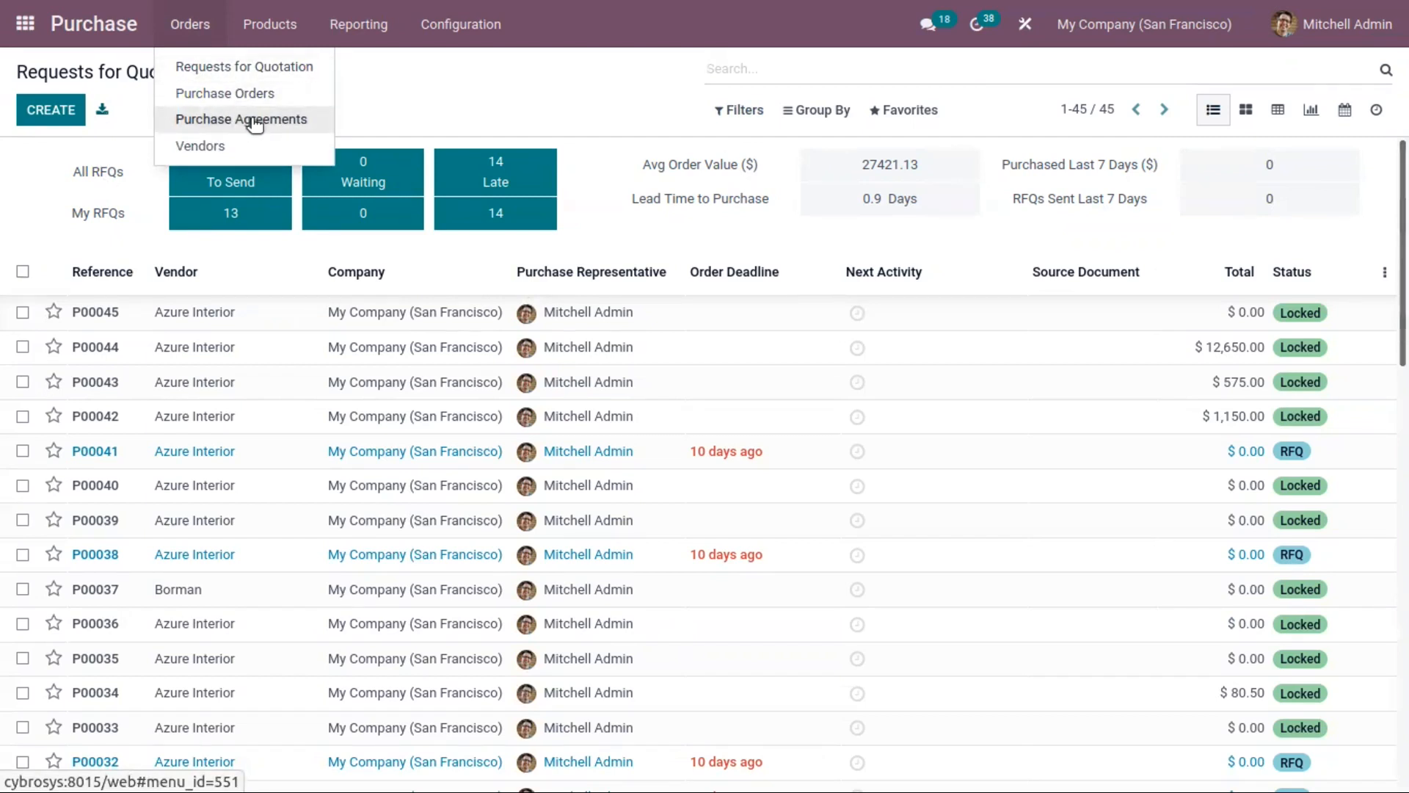
mouse_move(426, 27)
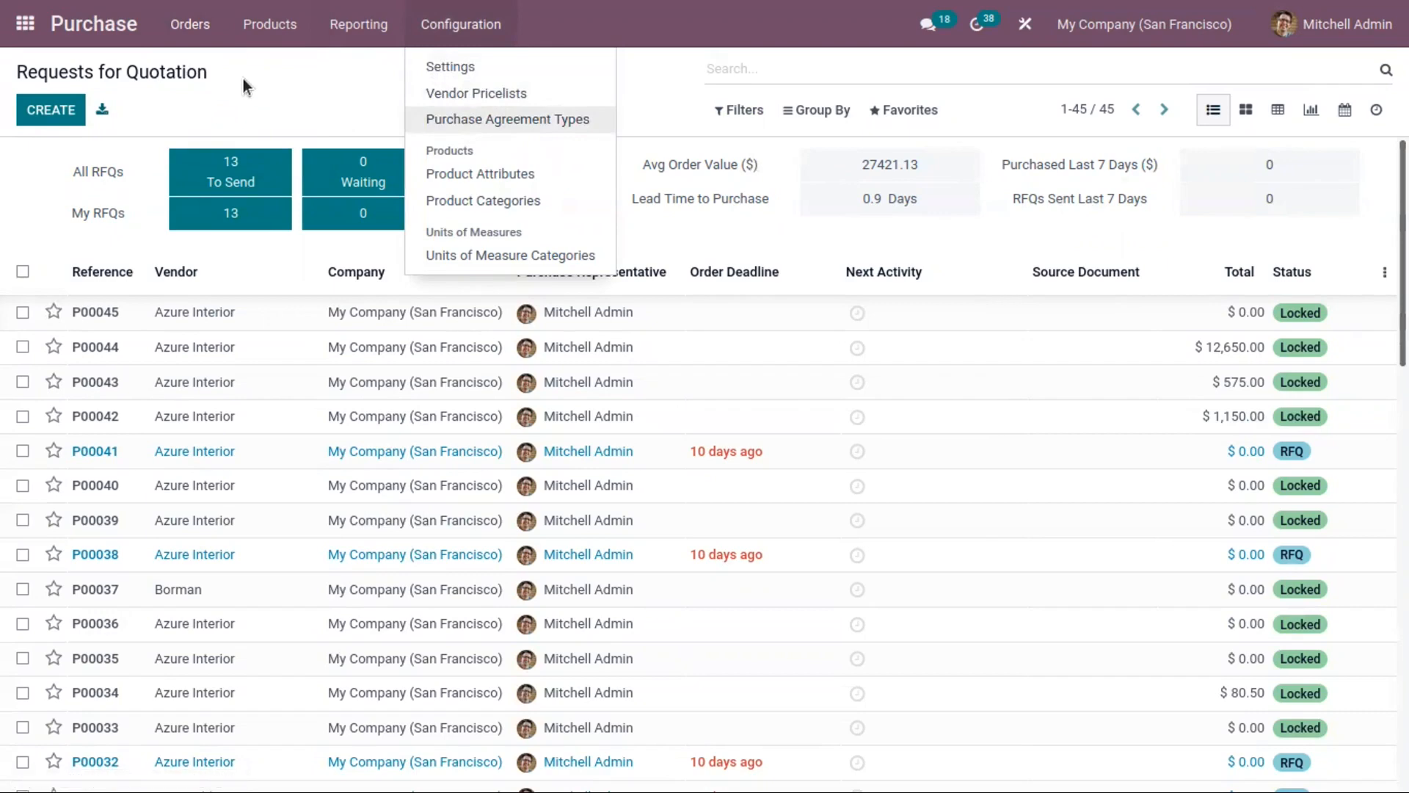
mouse_move(266, 10)
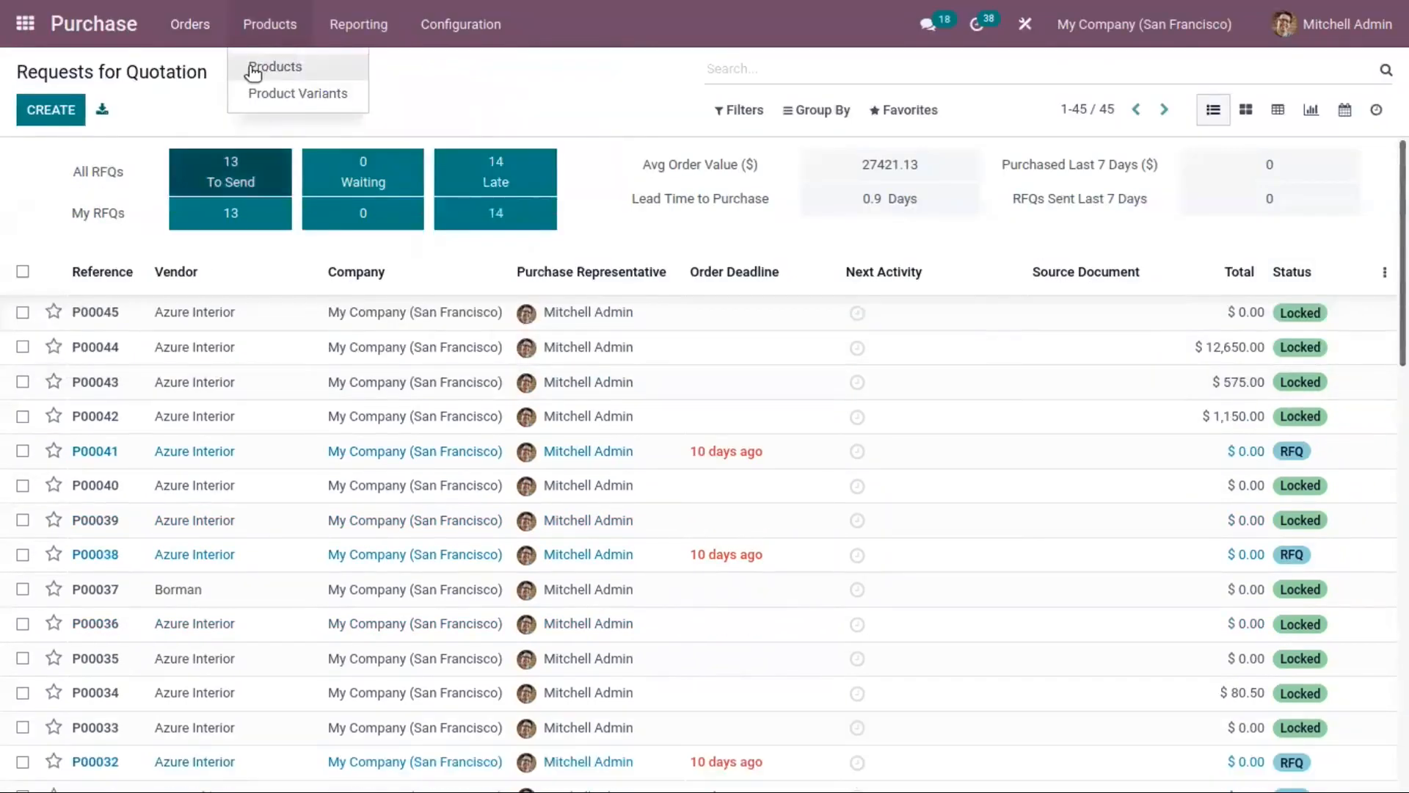
left_click(271, 65)
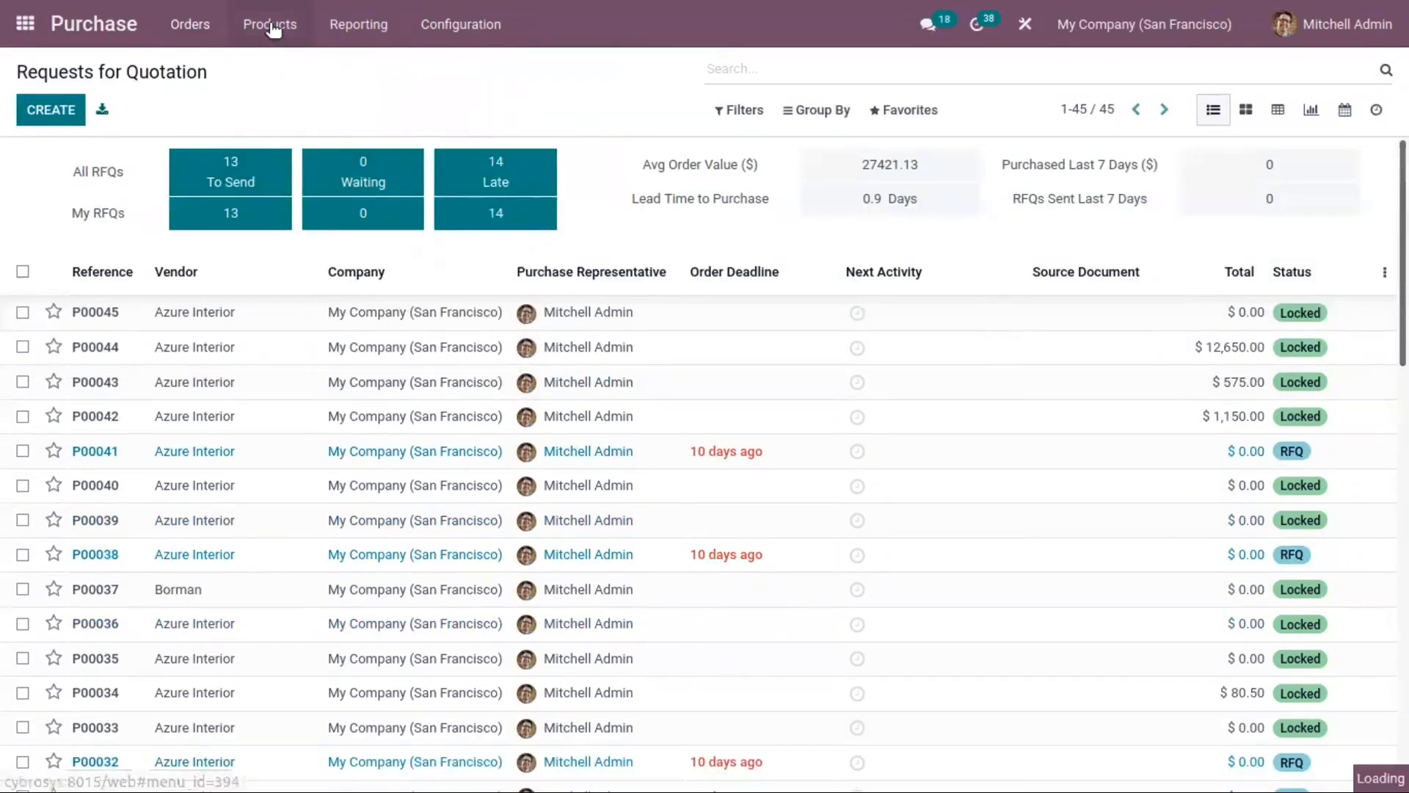
left_click(274, 24)
left_click(307, 91)
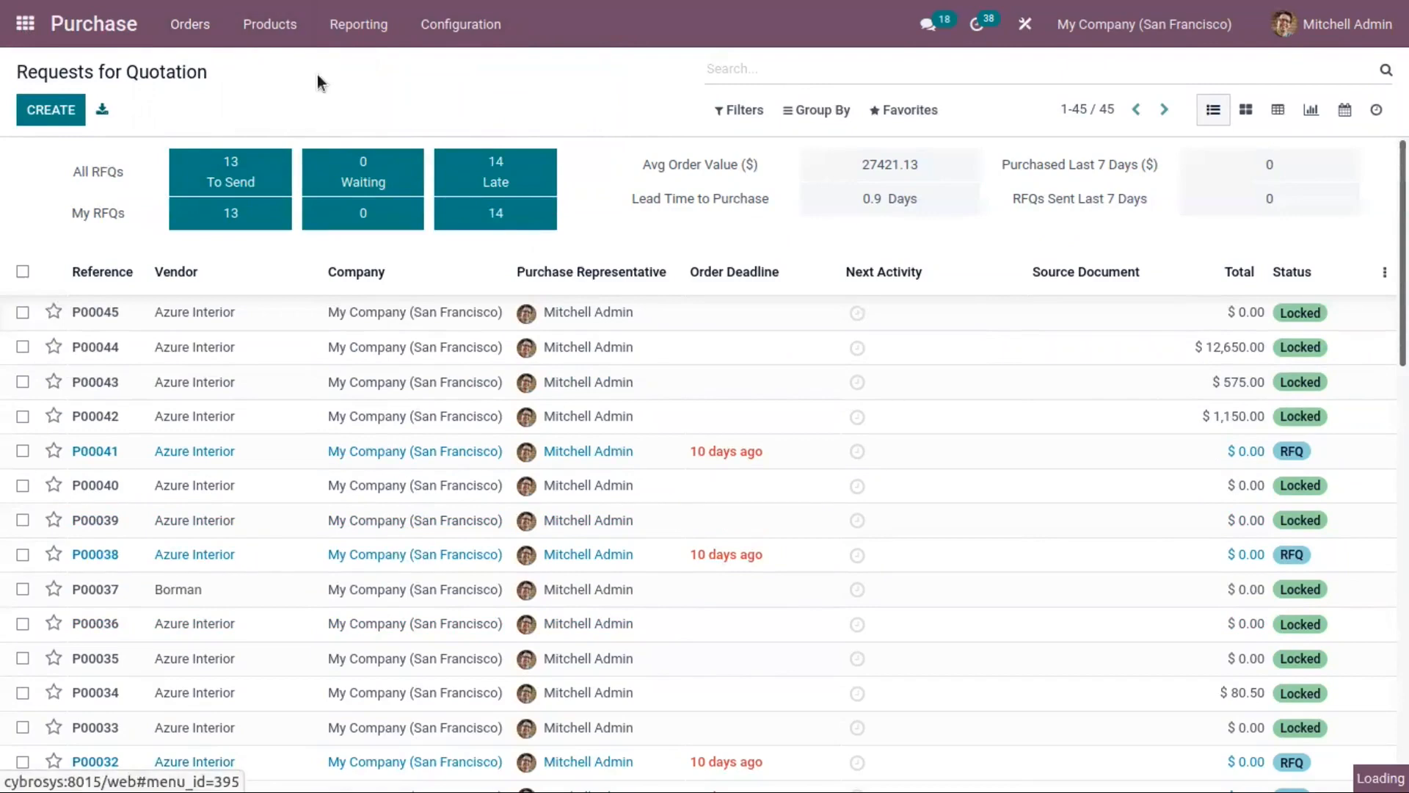
left_click(460, 24)
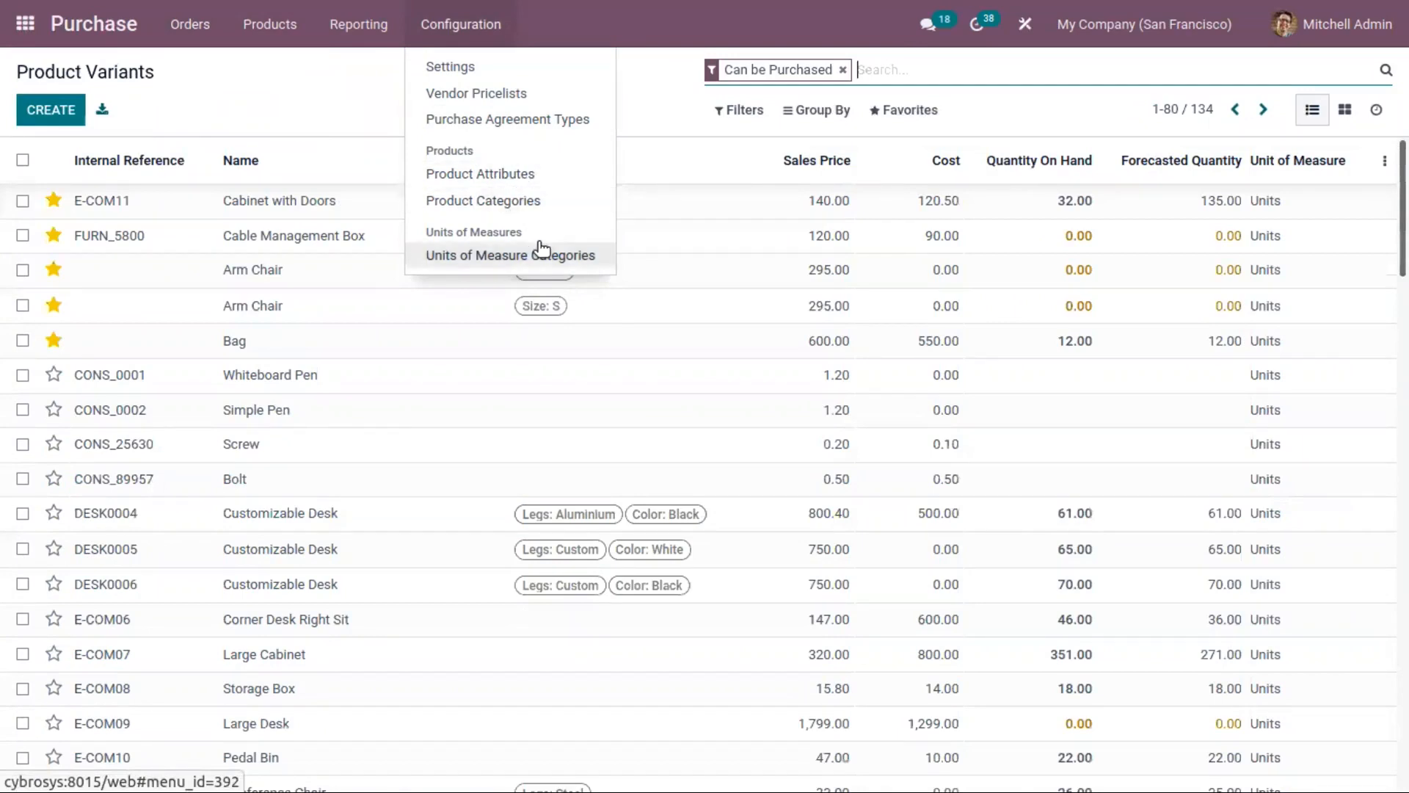
left_click(336, 100)
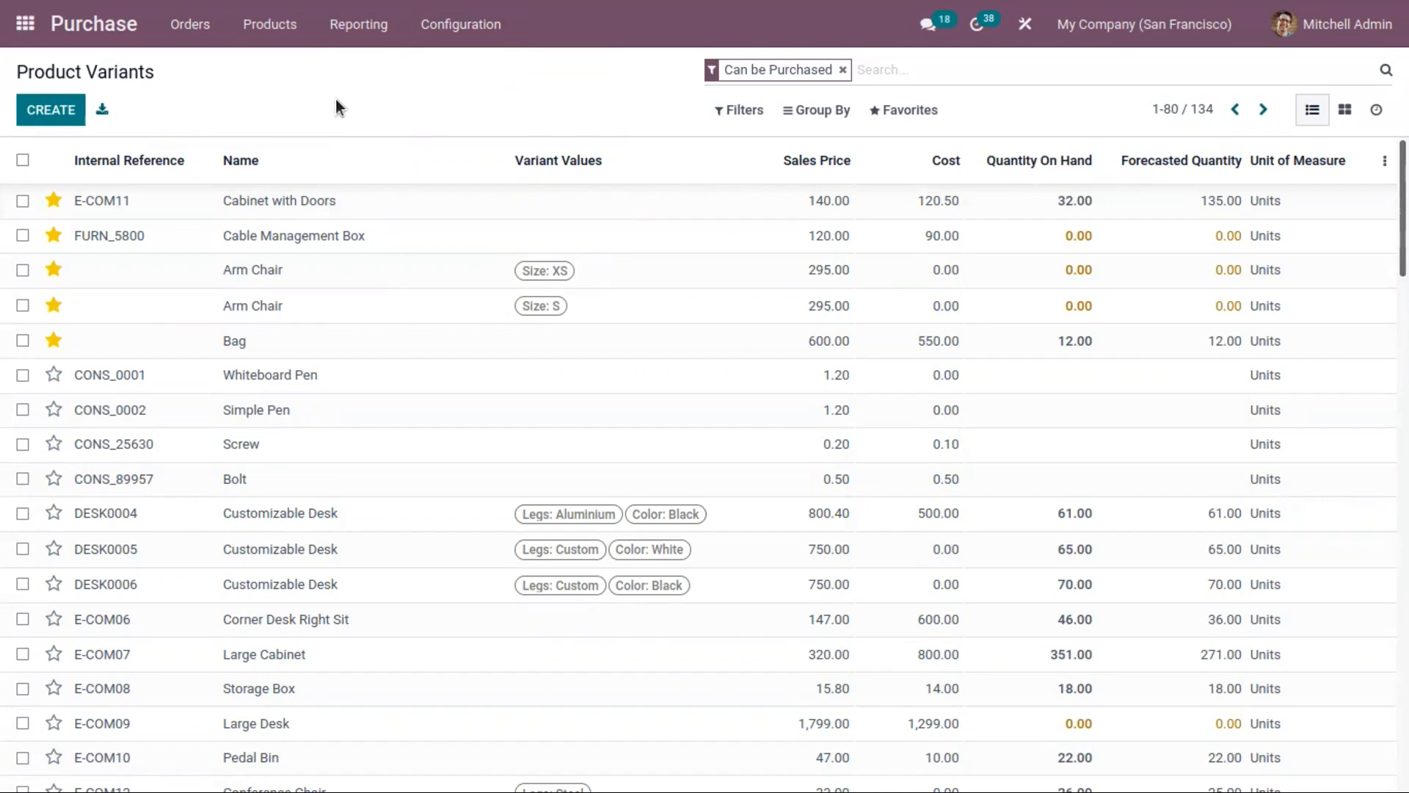
left_click(191, 24)
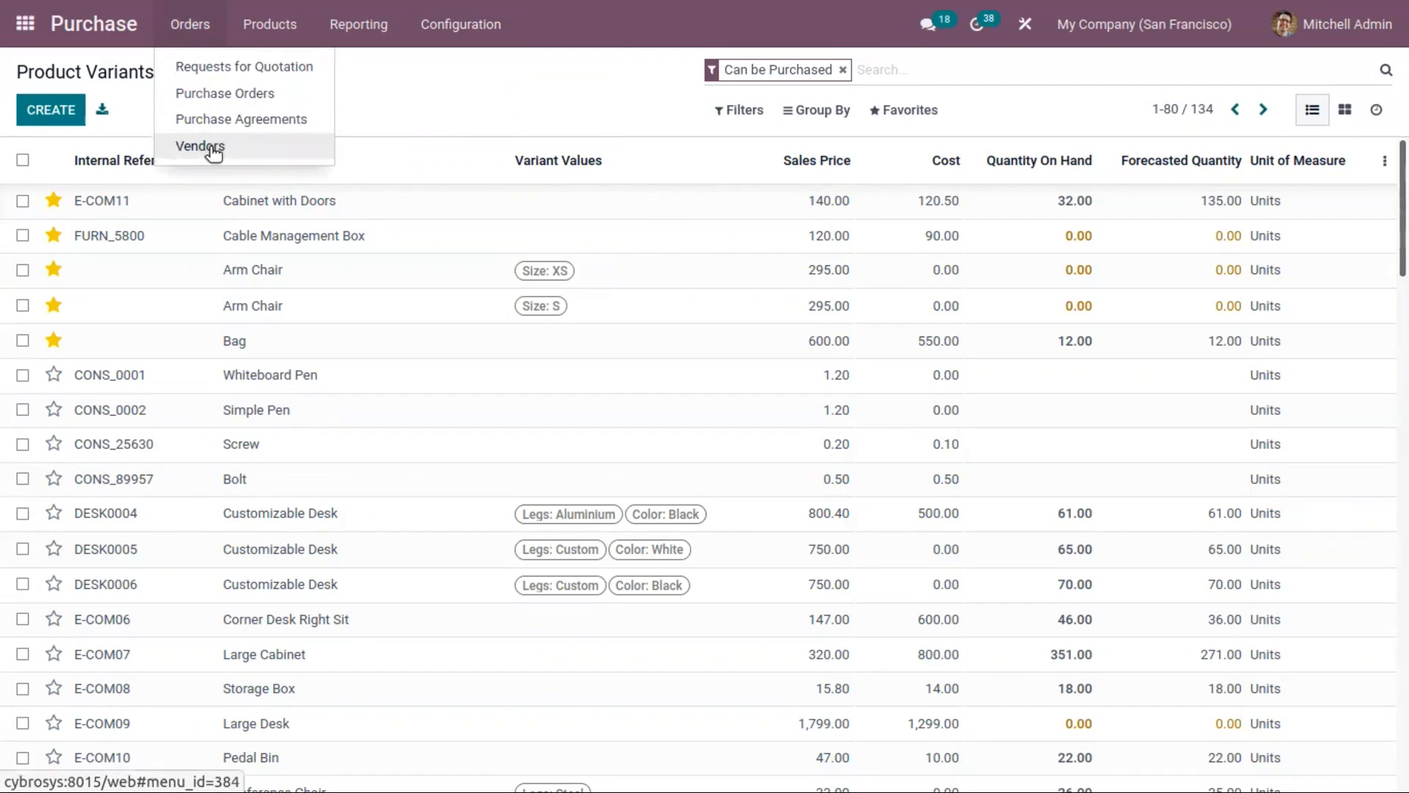
left_click(457, 37)
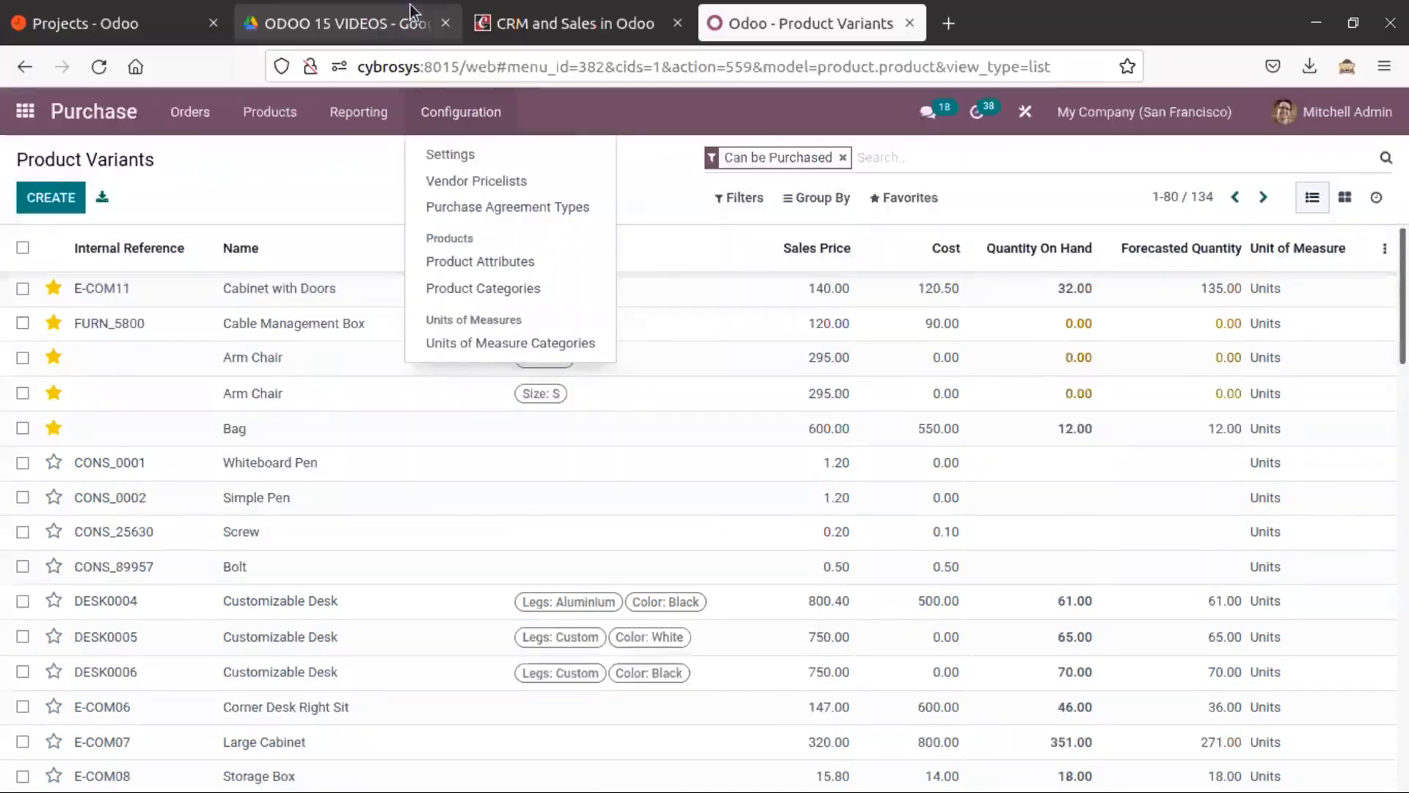
left_click(359, 24)
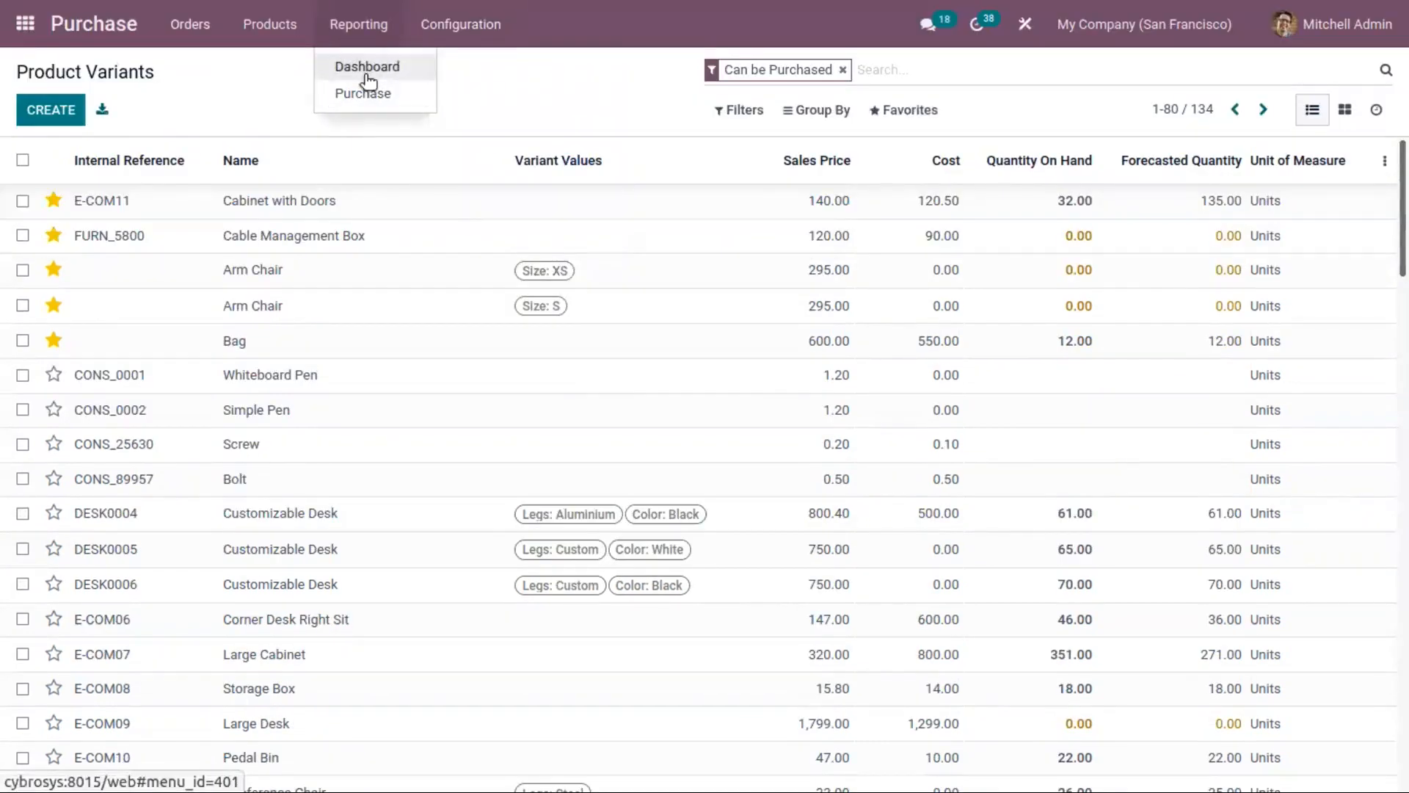
left_click(284, 103)
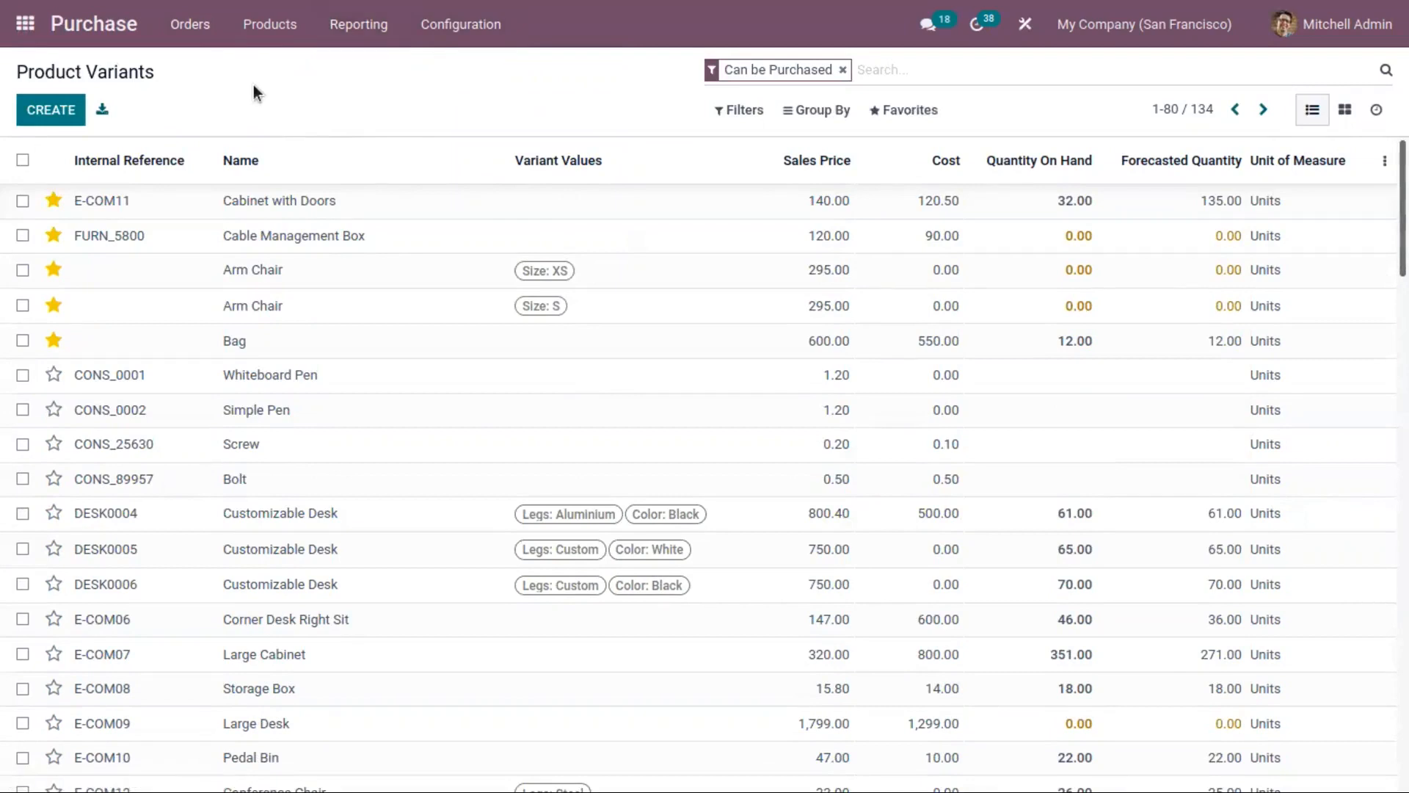
Step: Return to the requests for quotation and view all RFQs to send, those waiting and those late in turn
left_click(179, 25)
left_click(199, 63)
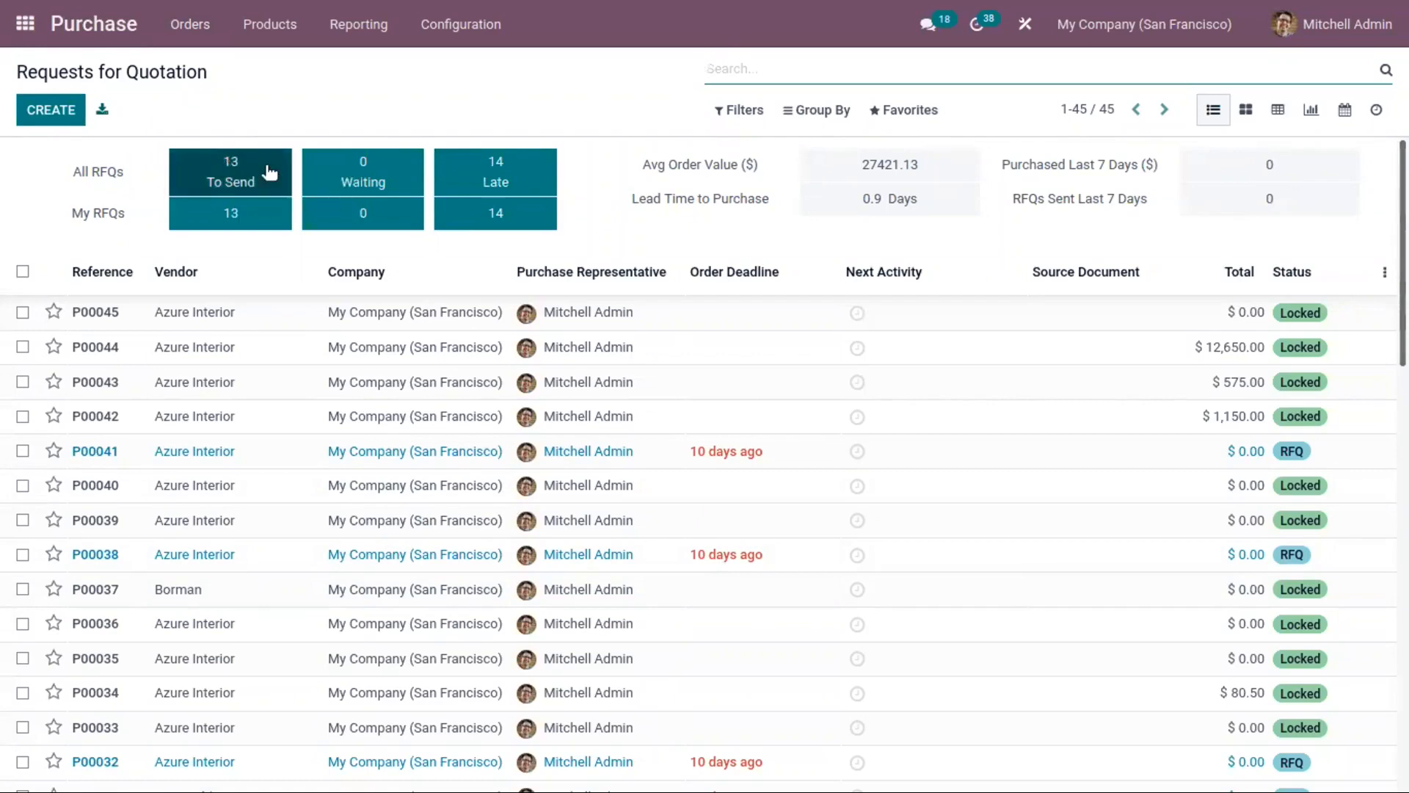
left_click(236, 176)
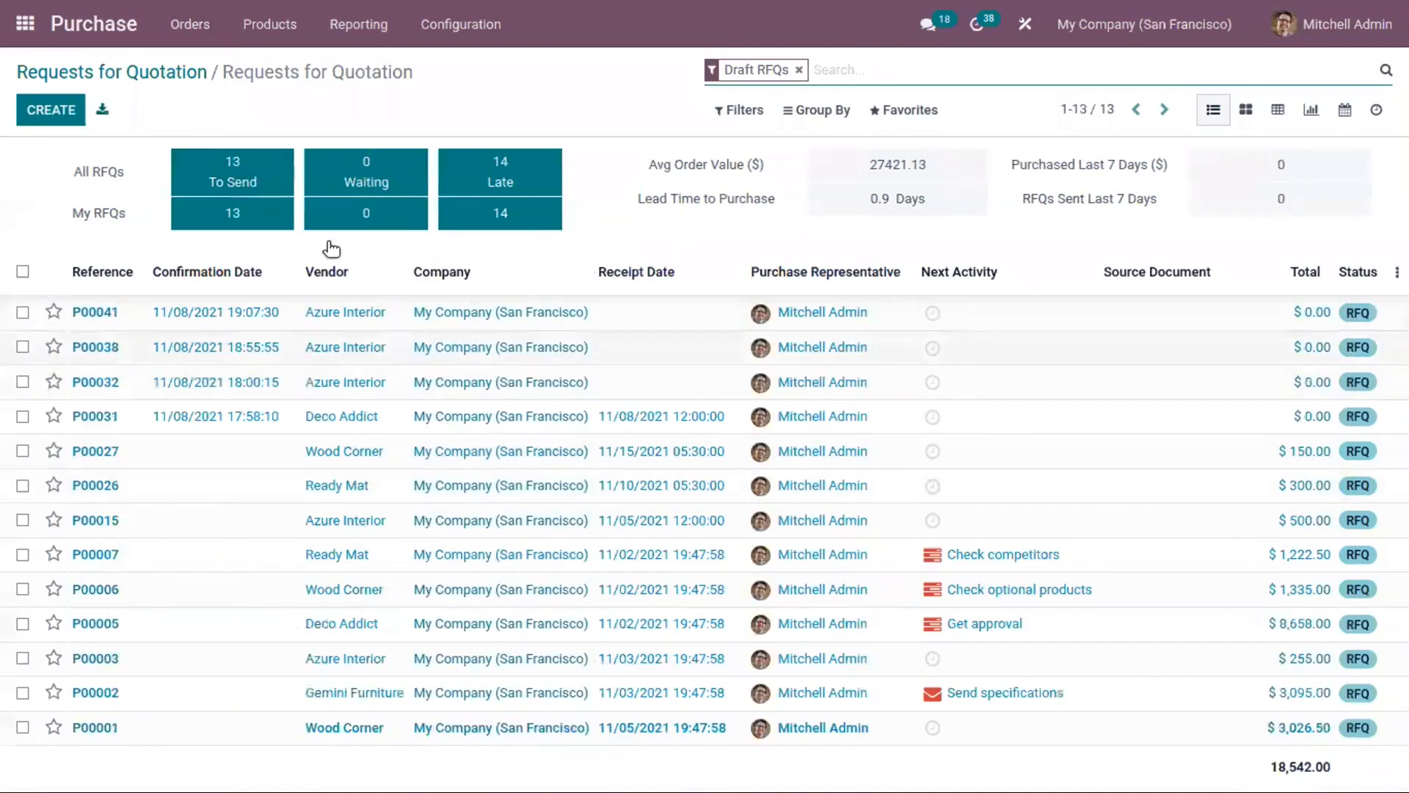
left_click(379, 170)
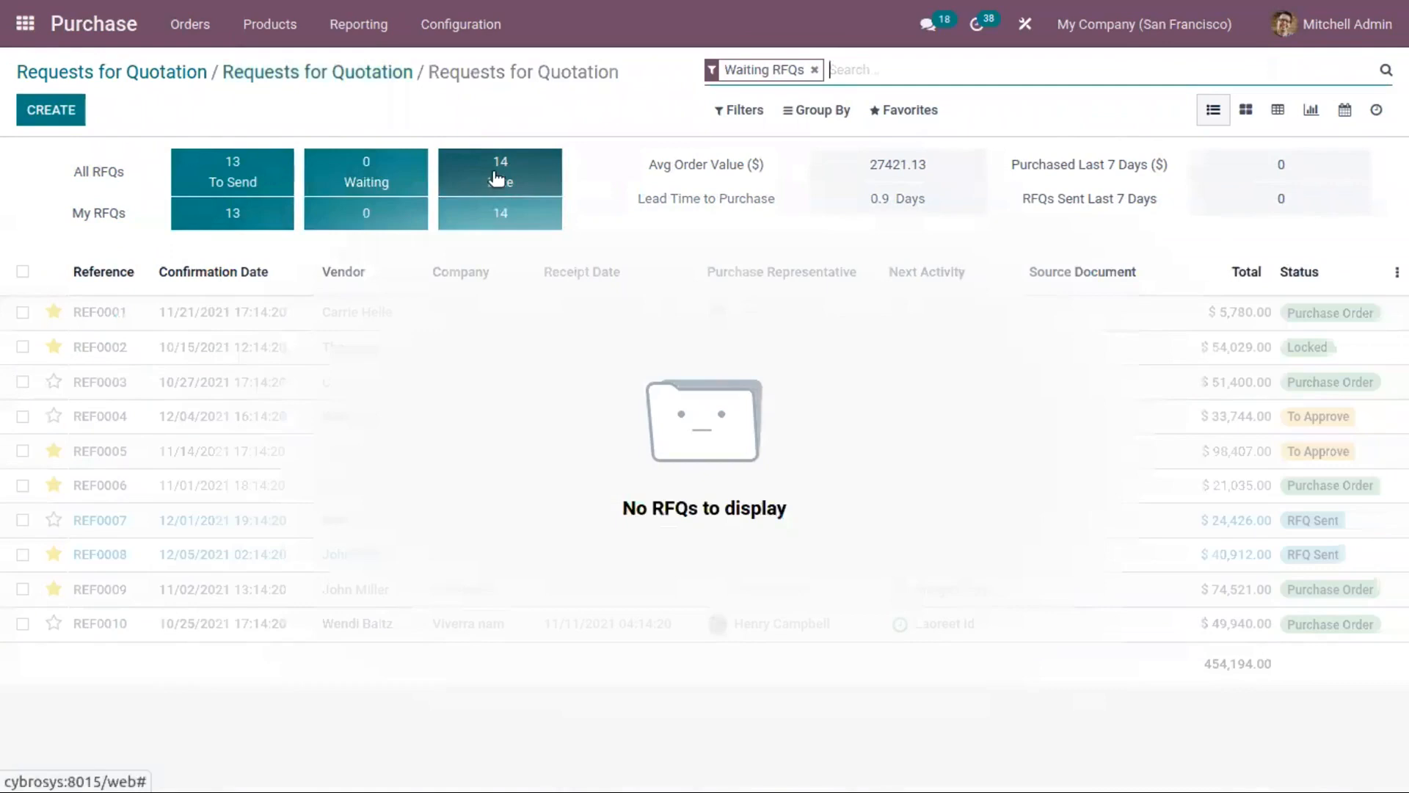
left_click(505, 171)
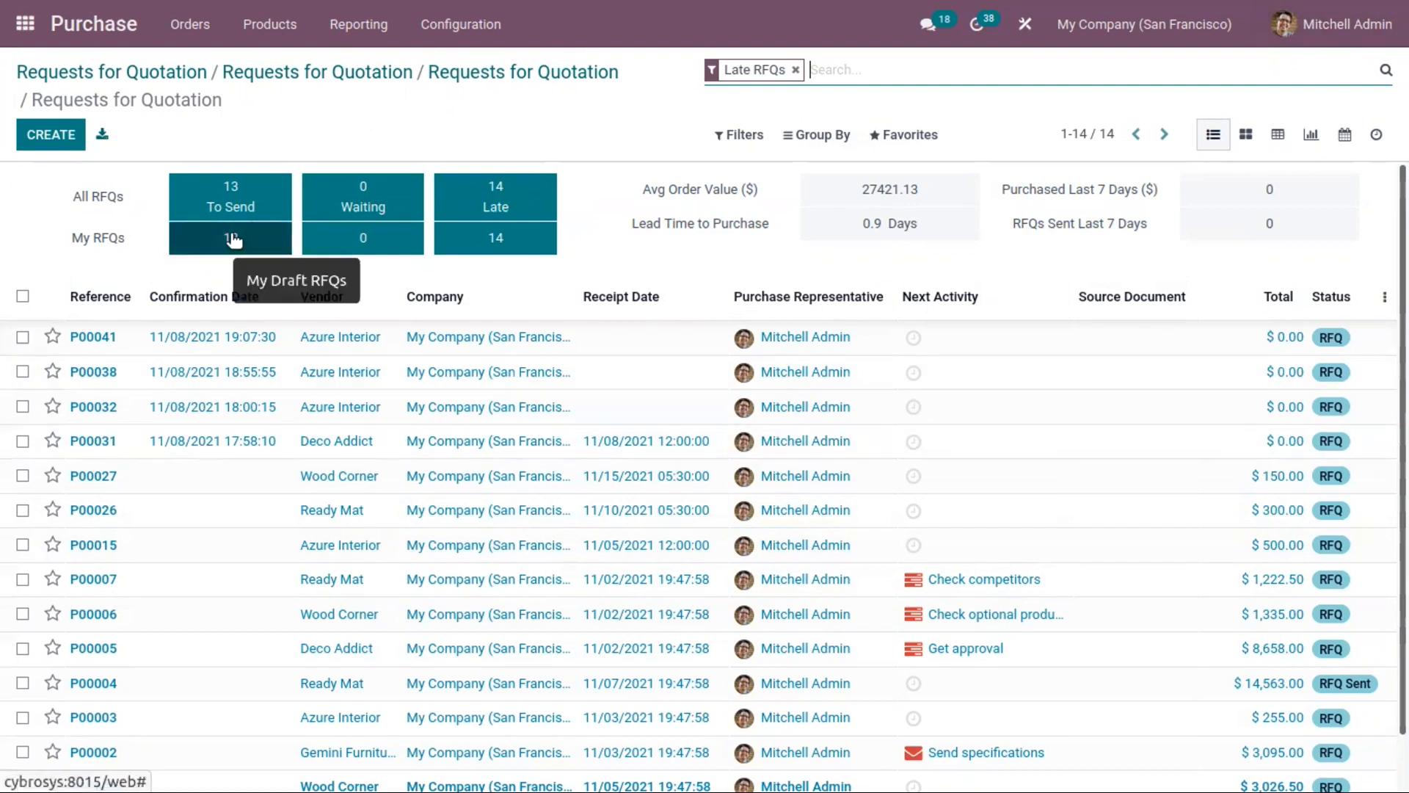
Step: From my own late RFQs, confirm the order for request P00041 and return to the list
left_click(495, 244)
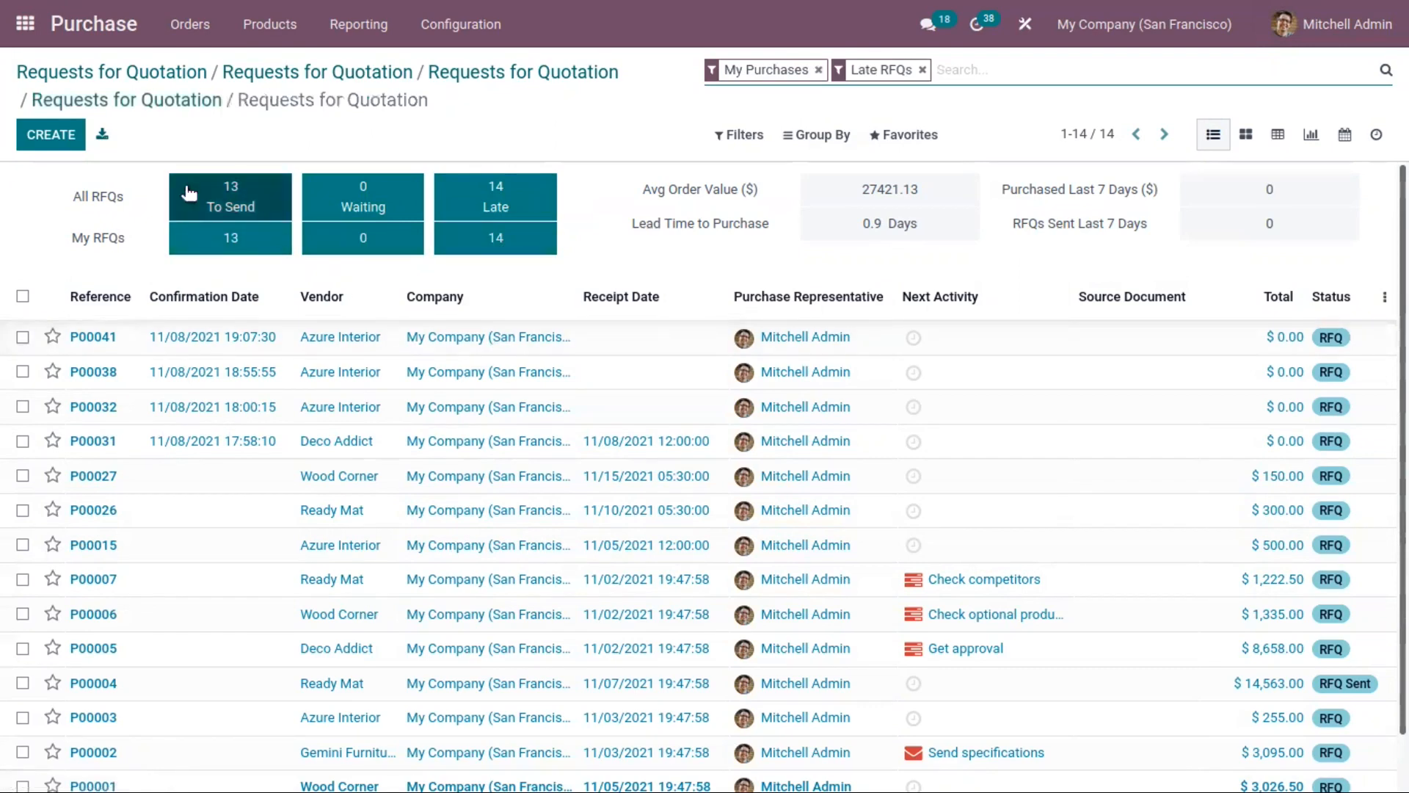
left_click(279, 352)
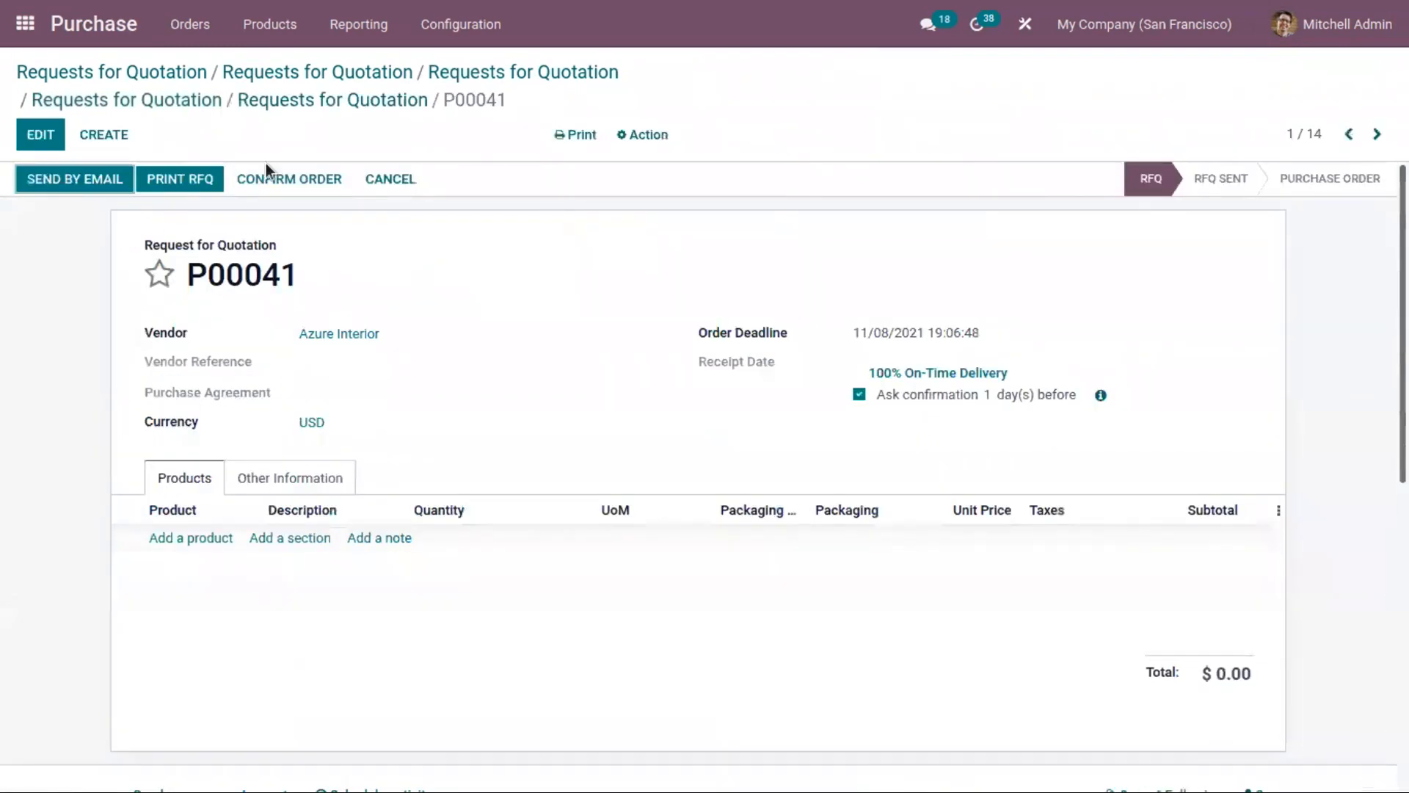
left_click(280, 186)
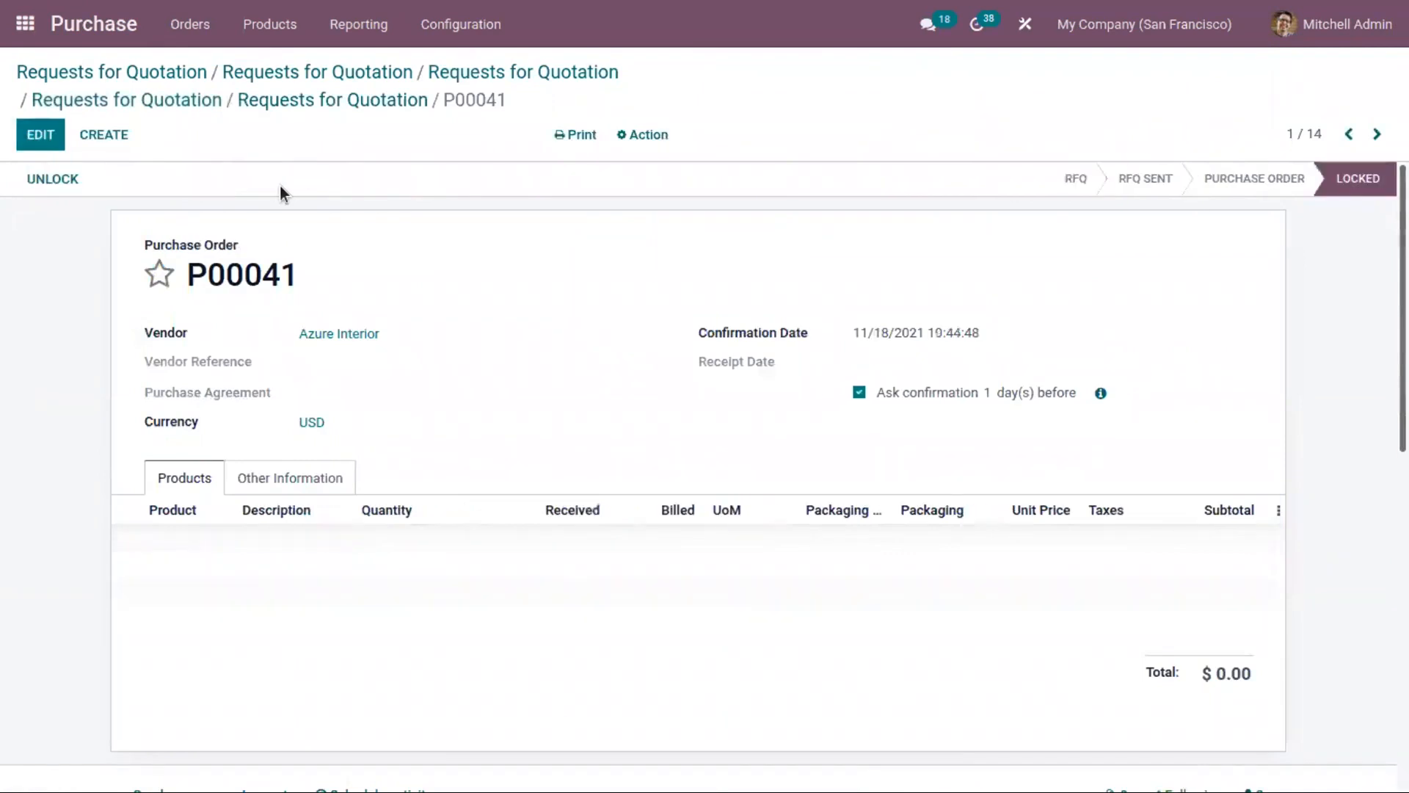
left_click(331, 103)
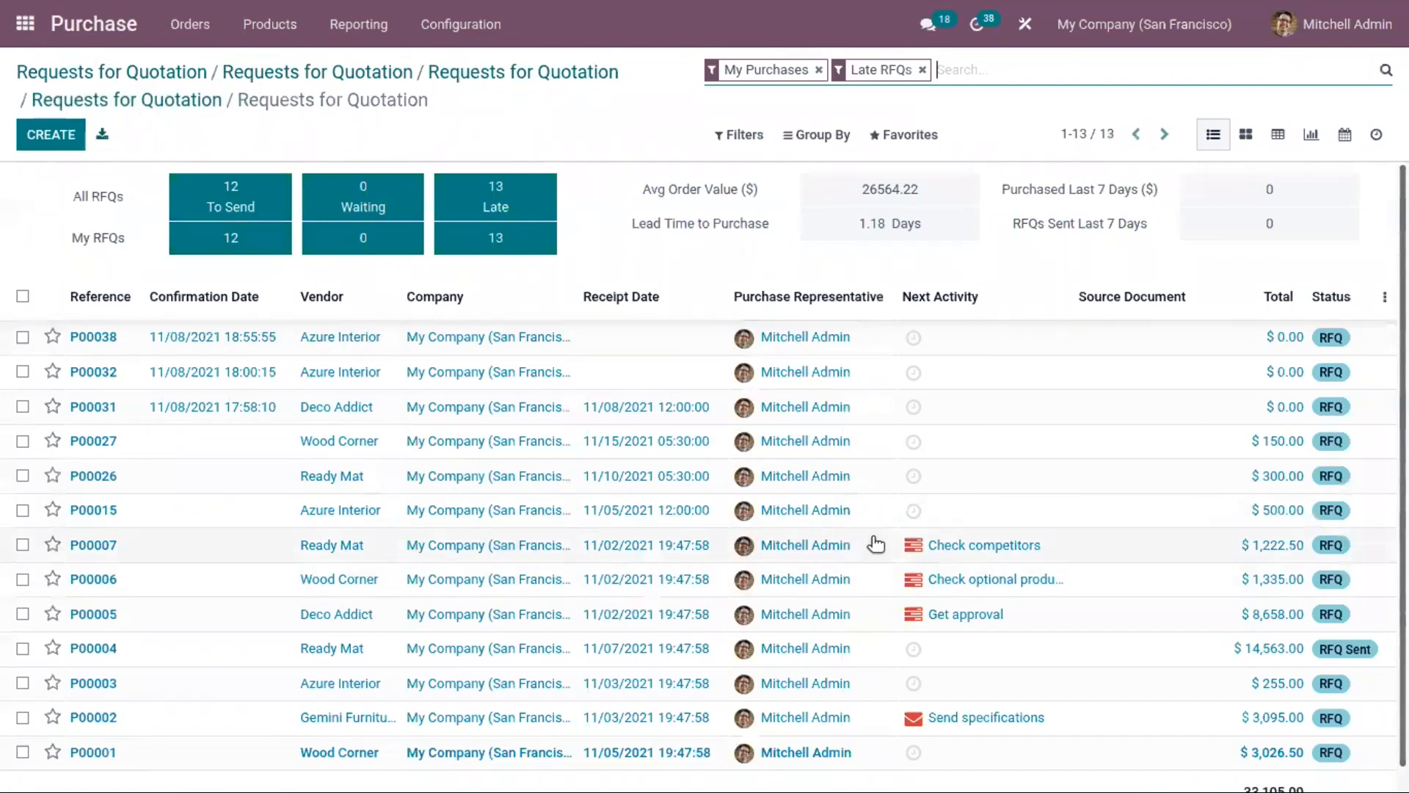
Step: Reload my late RFQs, confirm the order for request P00003 and go back to the list
scroll(703, 477, "down", 1)
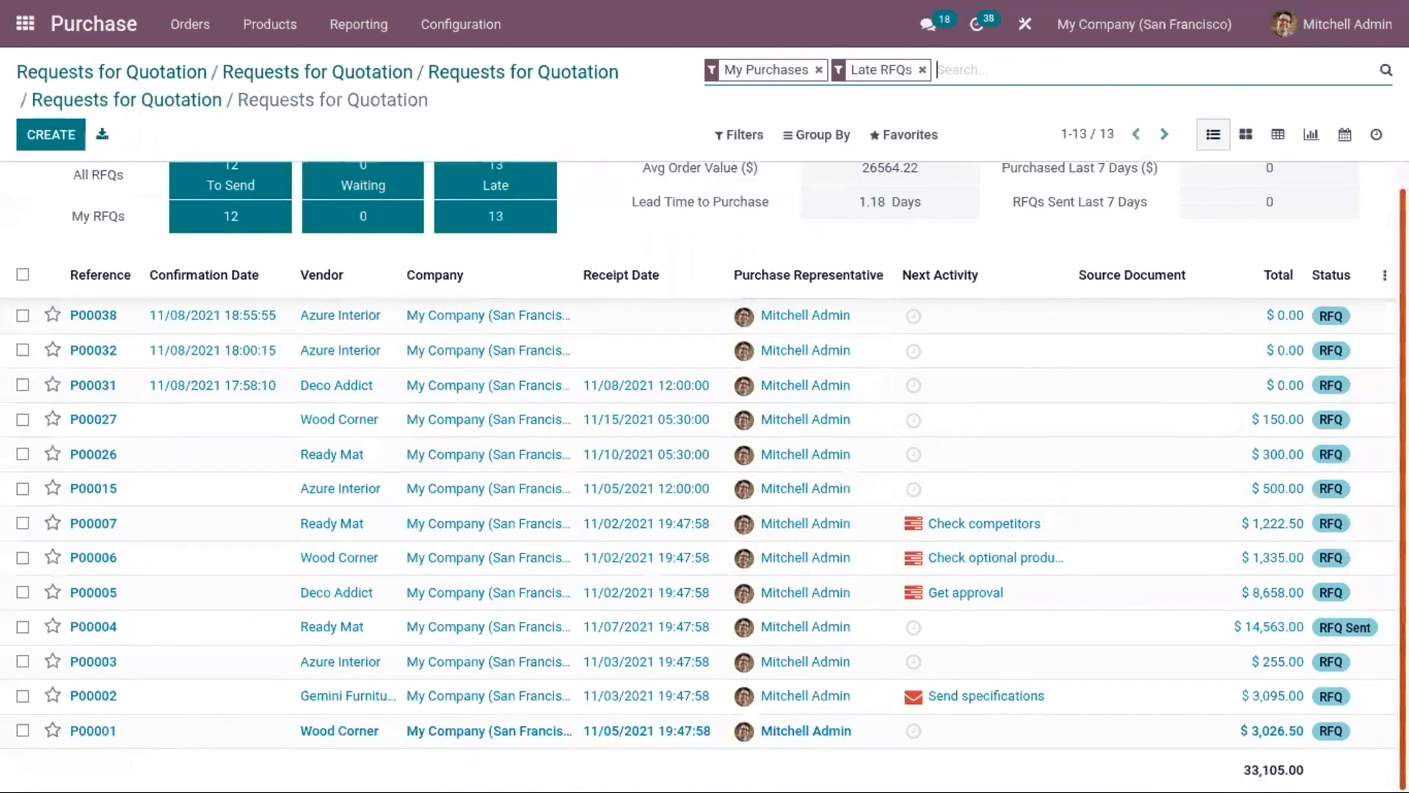
scroll(703, 477, "up", 1)
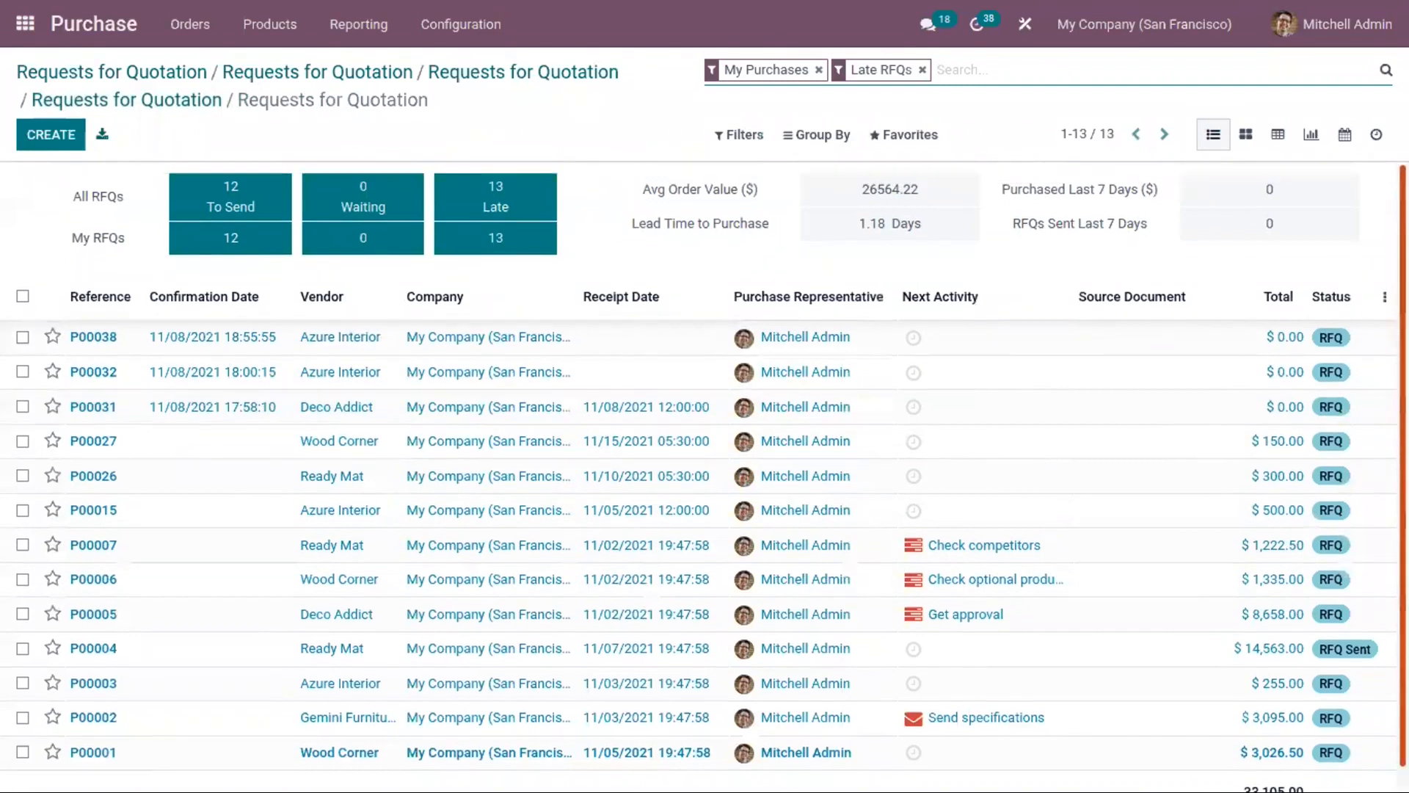
left_click(543, 235)
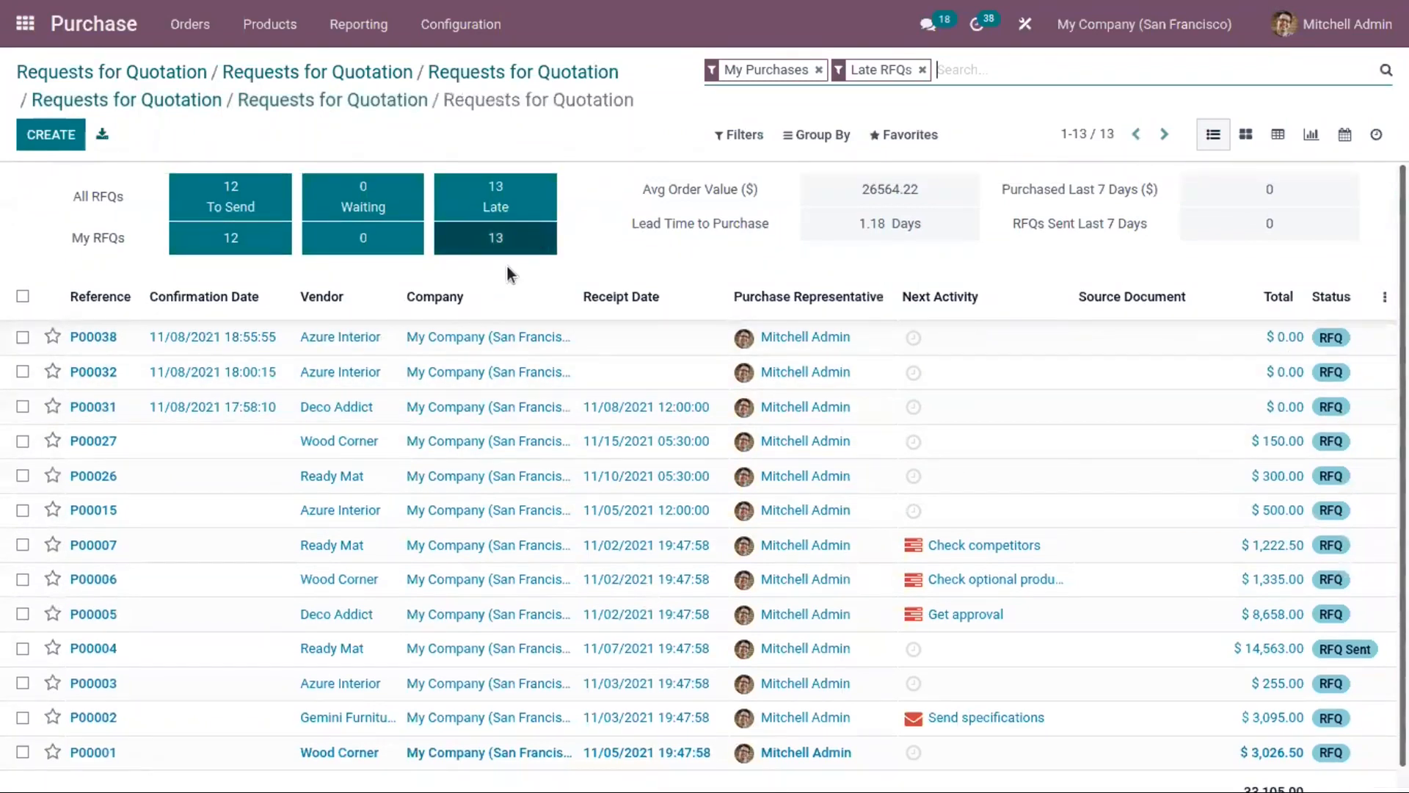
left_click(532, 236)
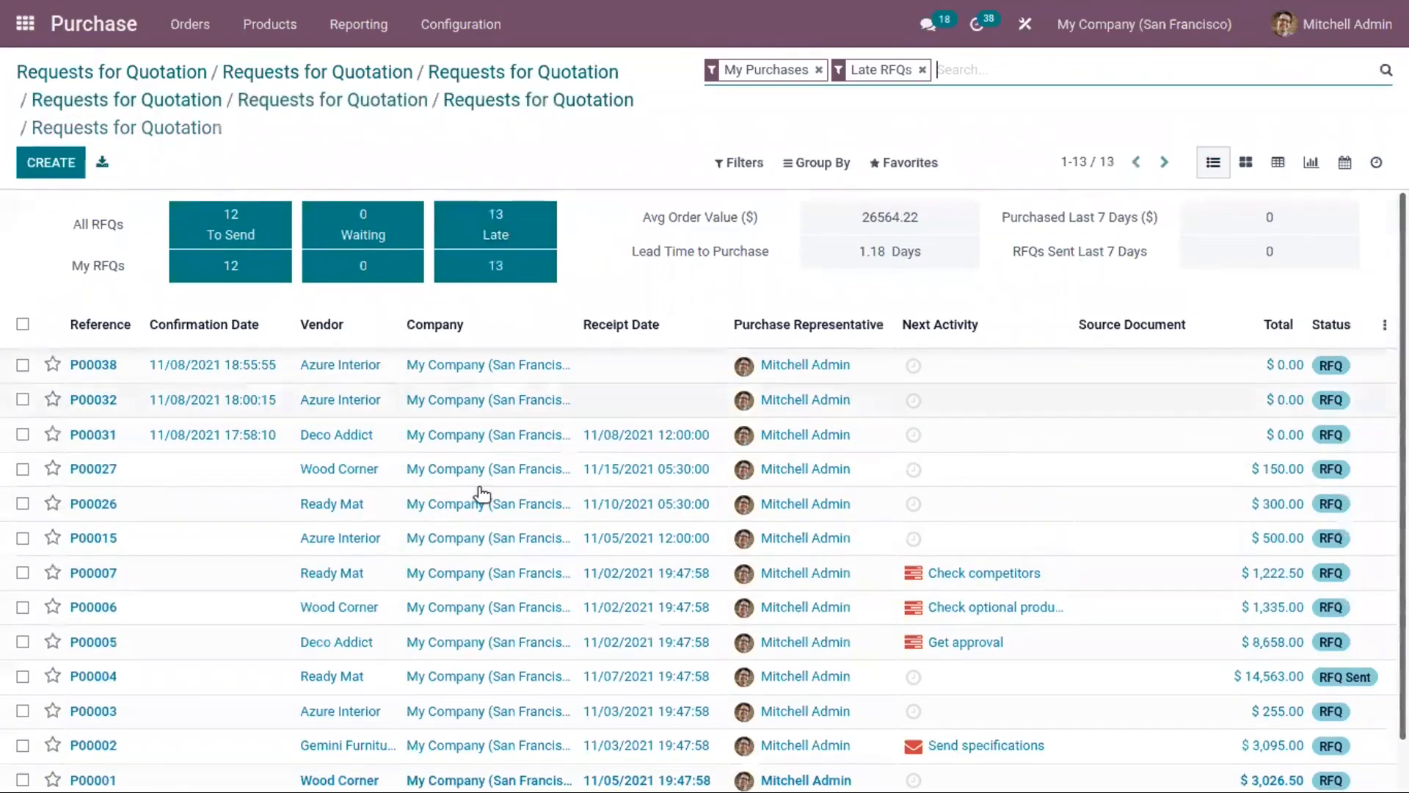
scroll(703, 490, "down", 1)
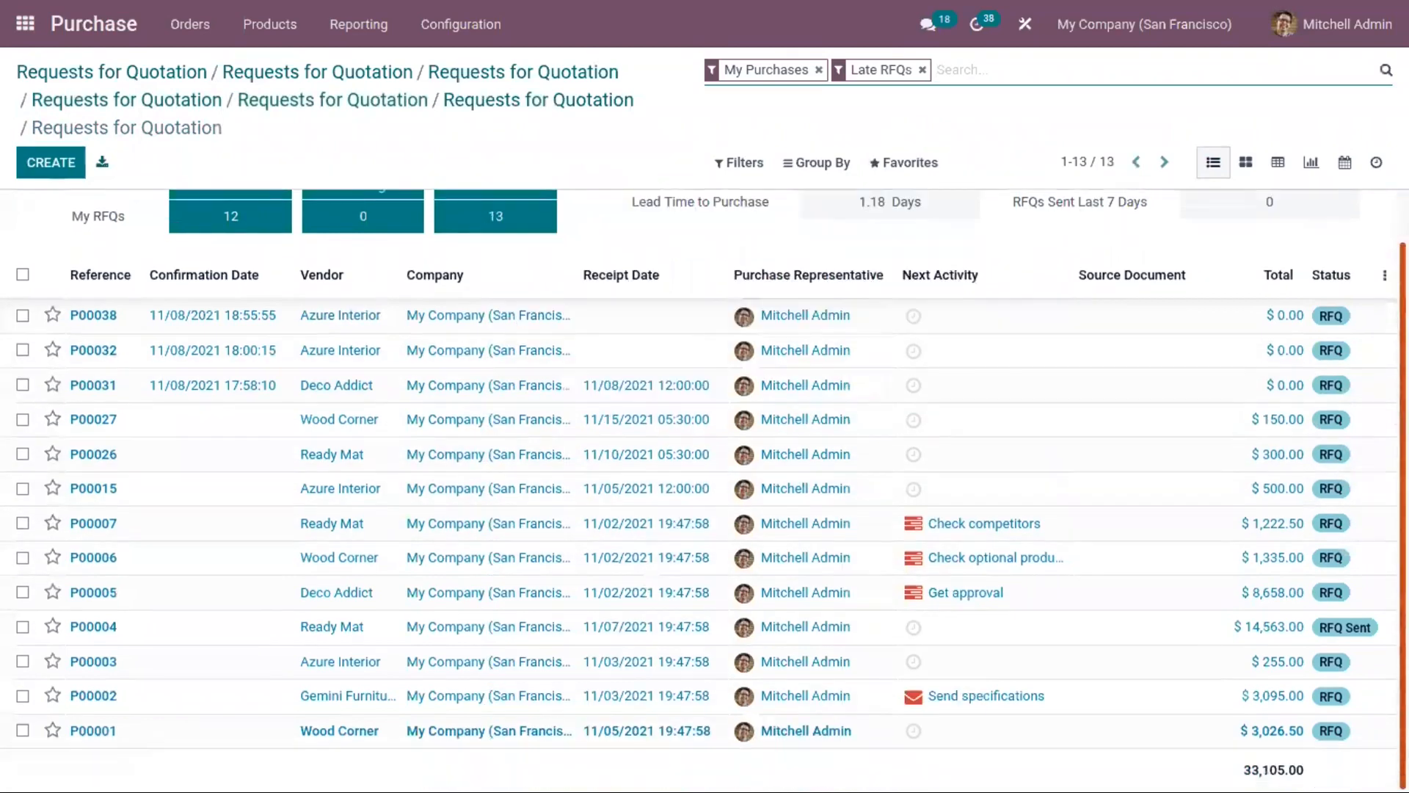
left_click(618, 655)
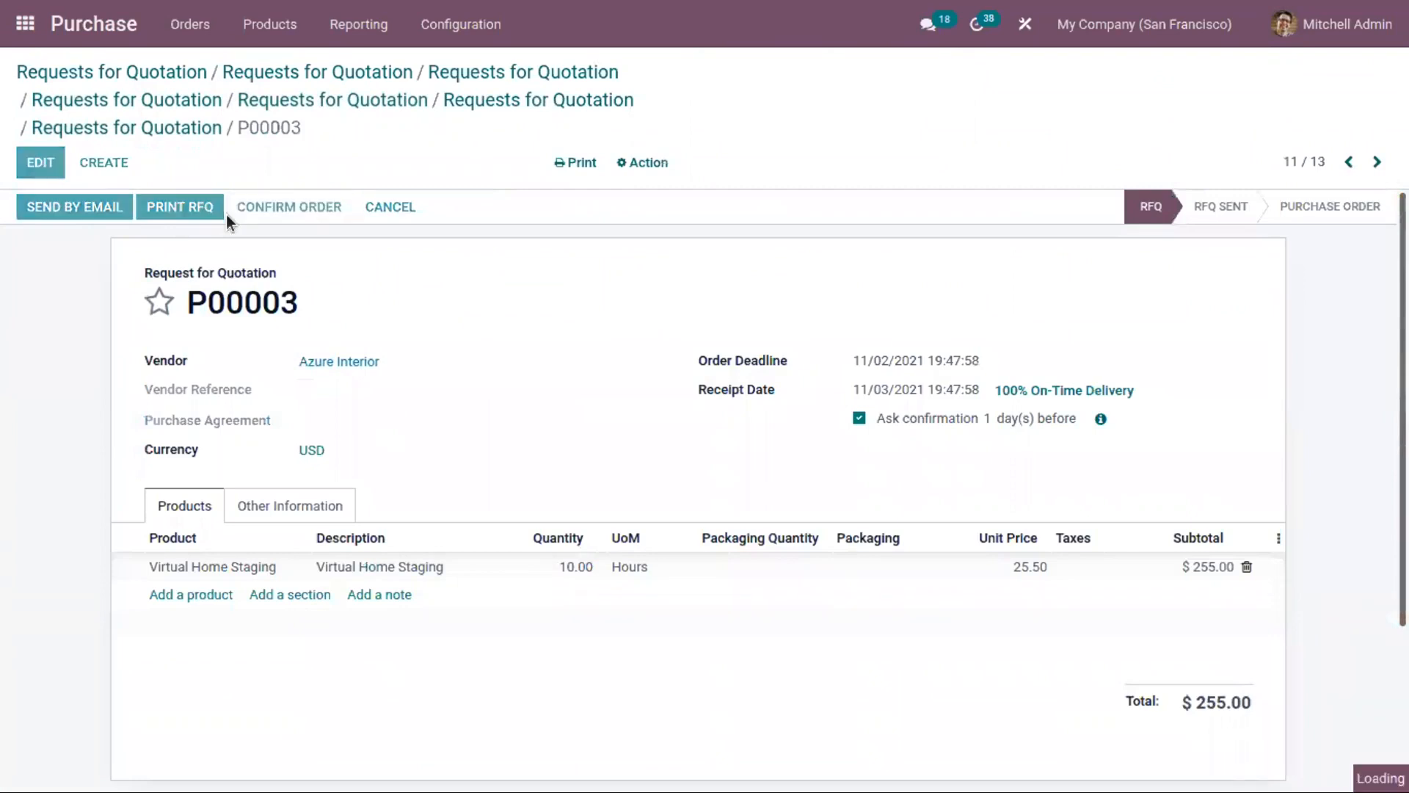
left_click(472, 100)
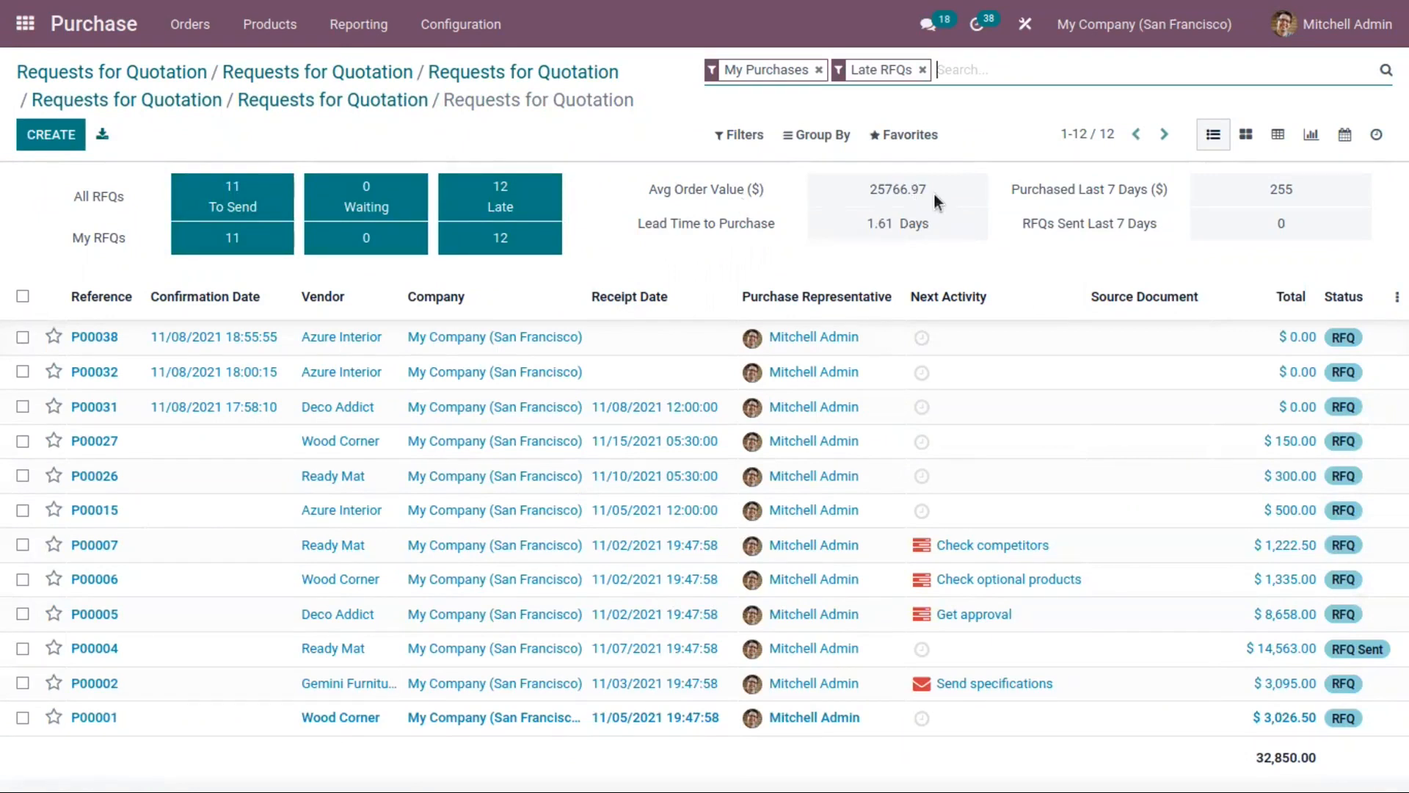
left_click_drag(933, 193, 862, 186)
left_click(984, 196)
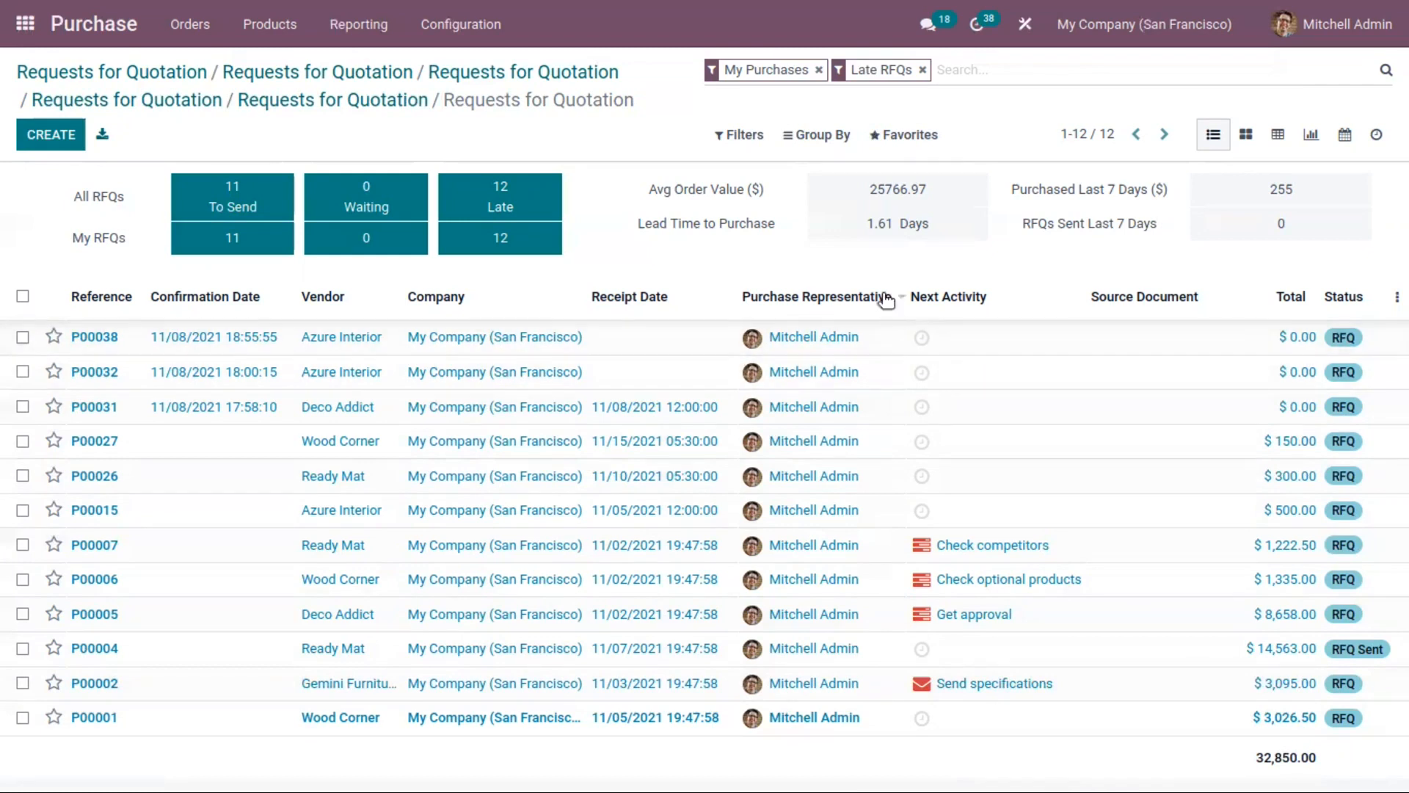
Step: View my late RFQs as kanban cards, a pivot table, a graph and a calendar, and return to the list view
left_click(1242, 139)
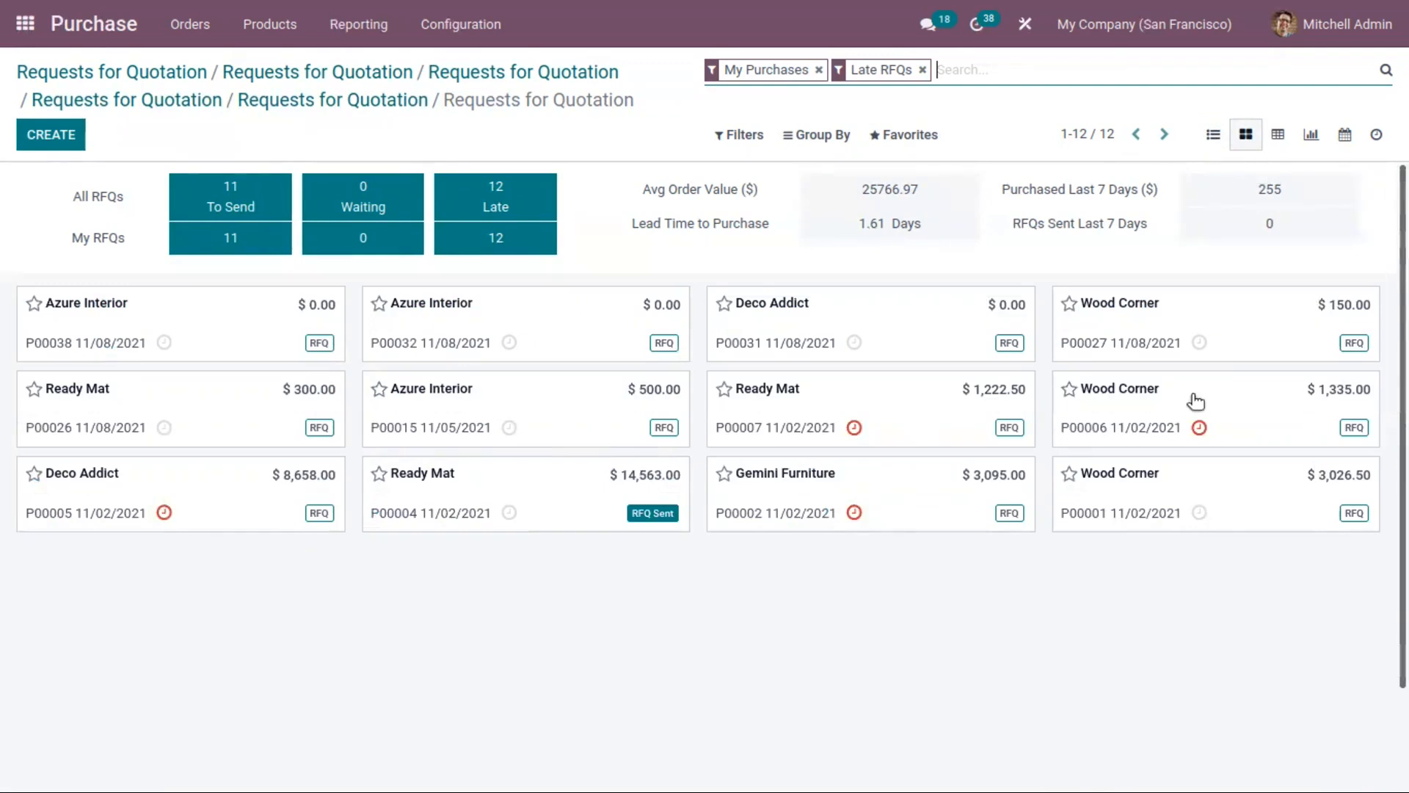
left_click(1279, 138)
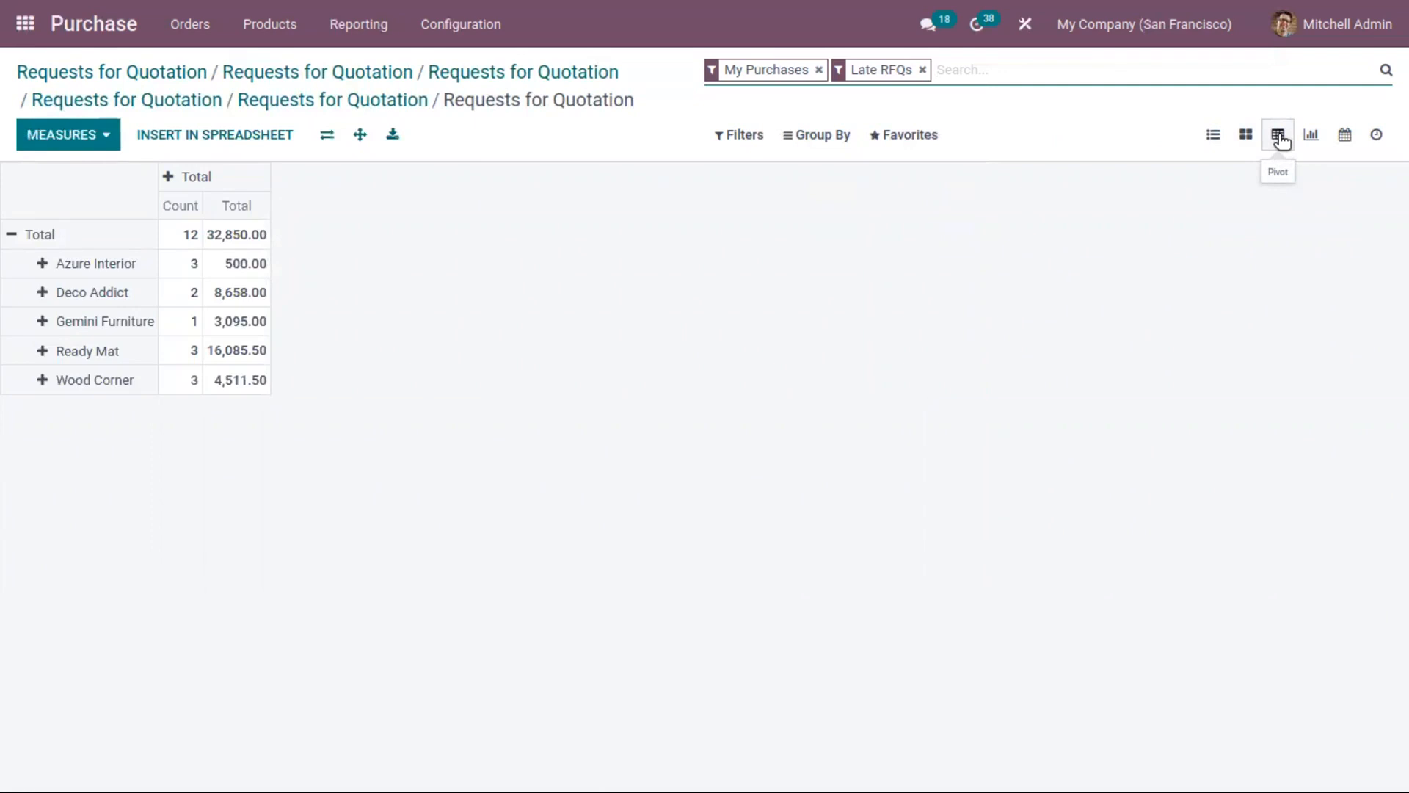
left_click(1313, 138)
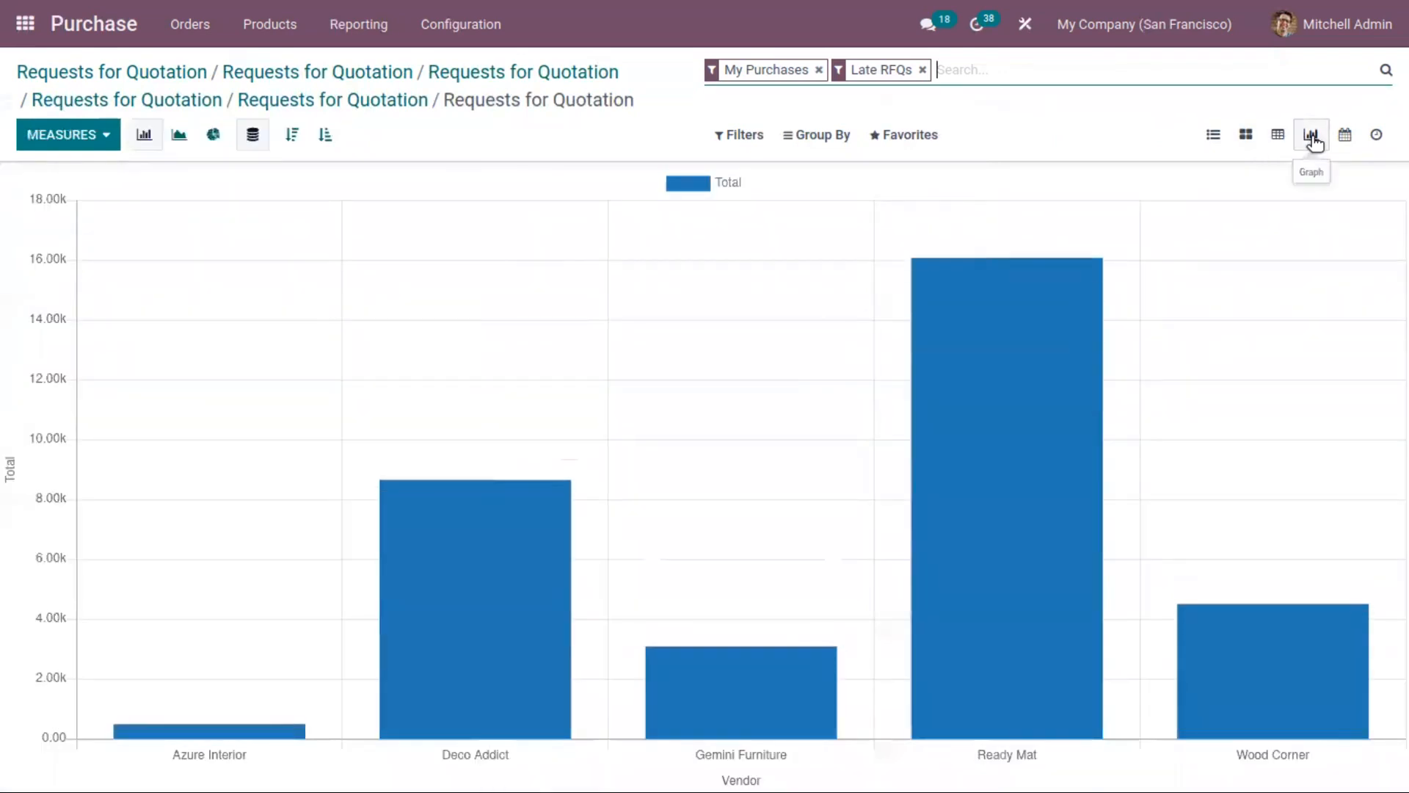
left_click(1347, 137)
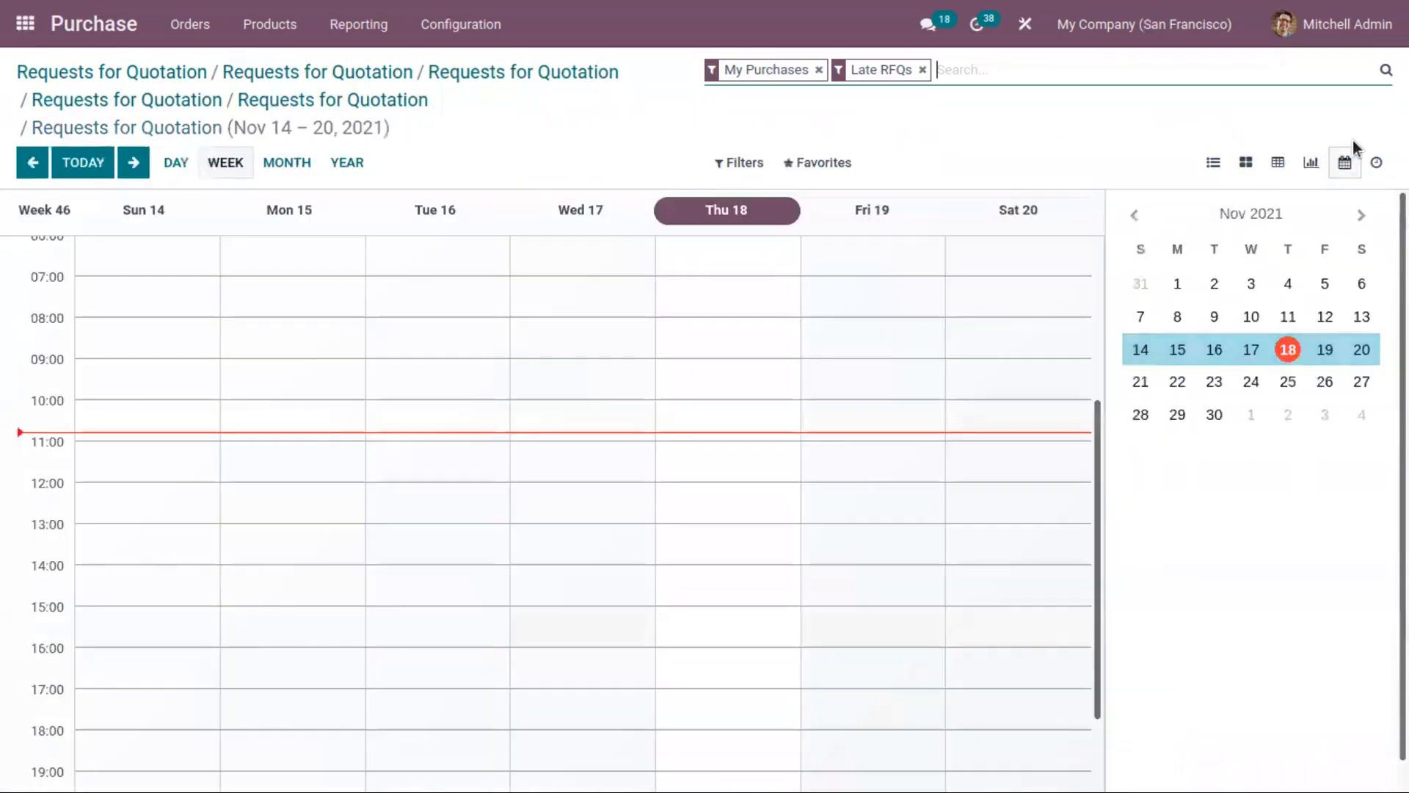
left_click(1213, 163)
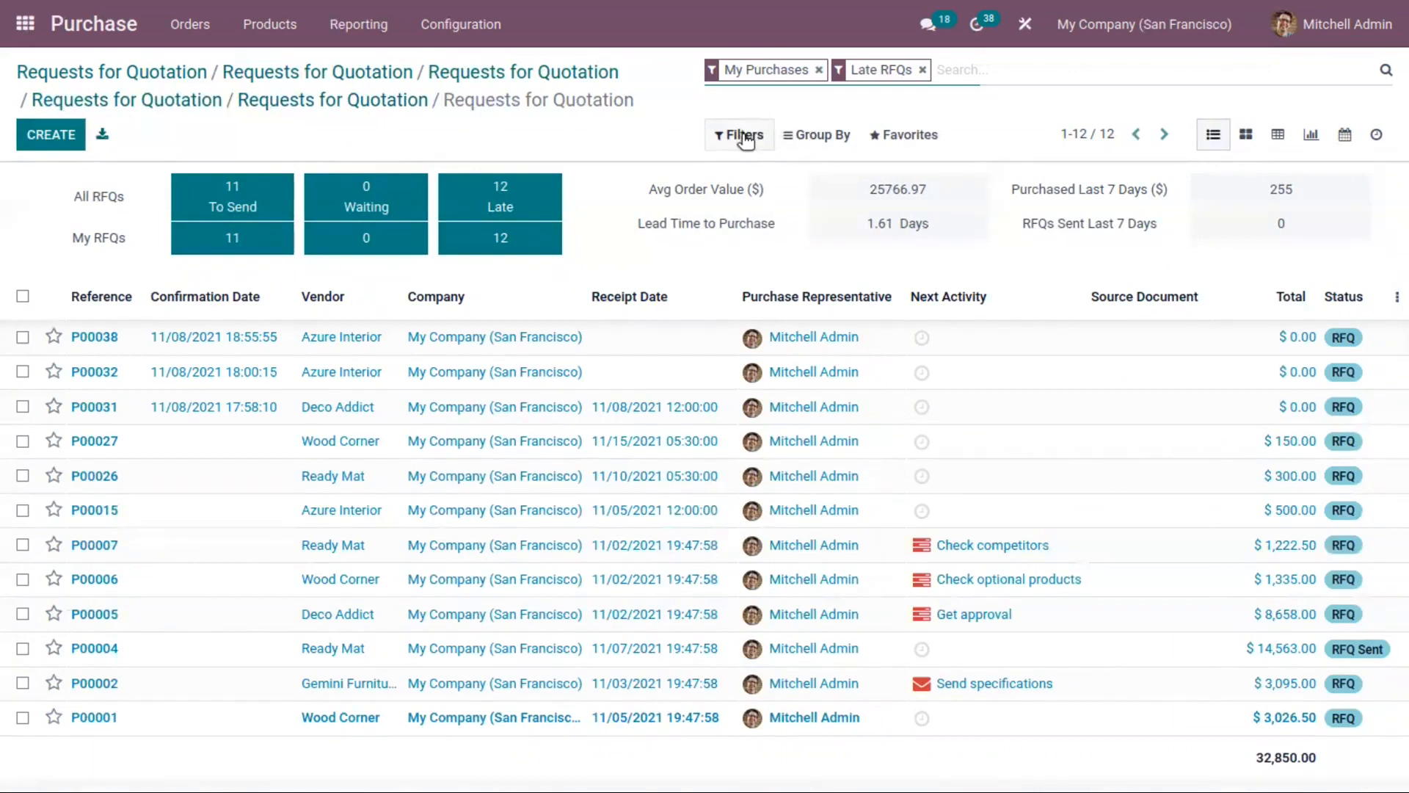
Step: Try the To Approve and Waiting RFQs filters on my late RFQs and remove them again
left_click(742, 135)
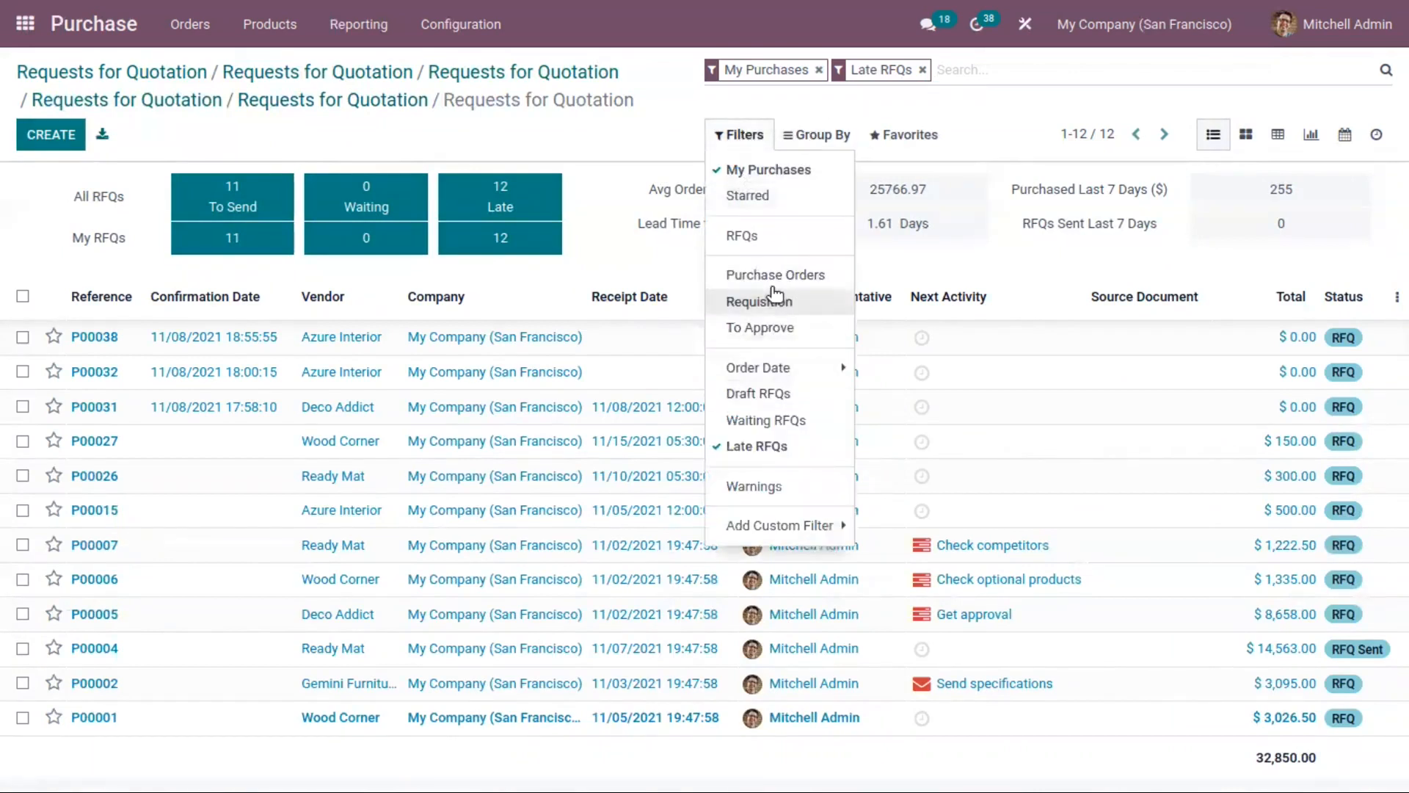
left_click(789, 337)
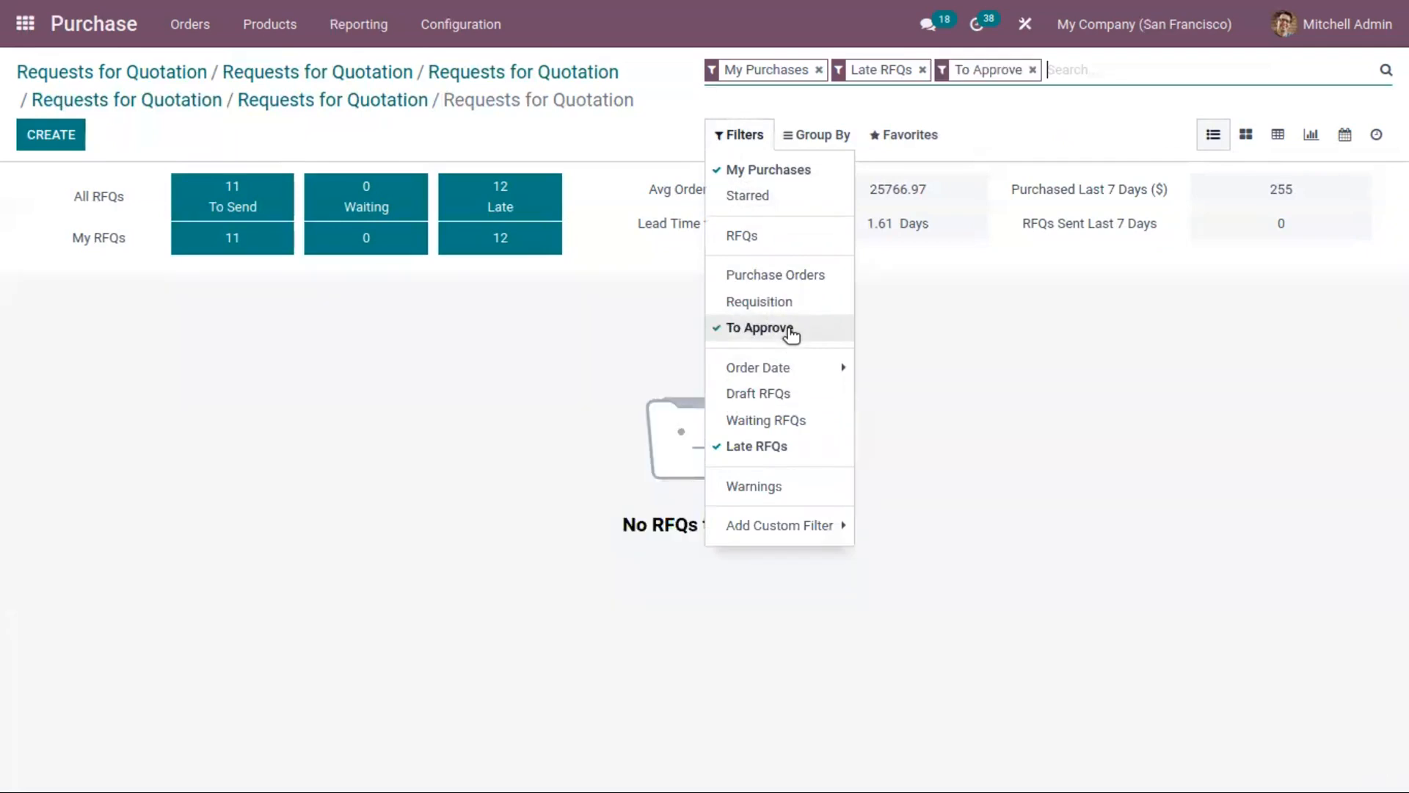
left_click(784, 330)
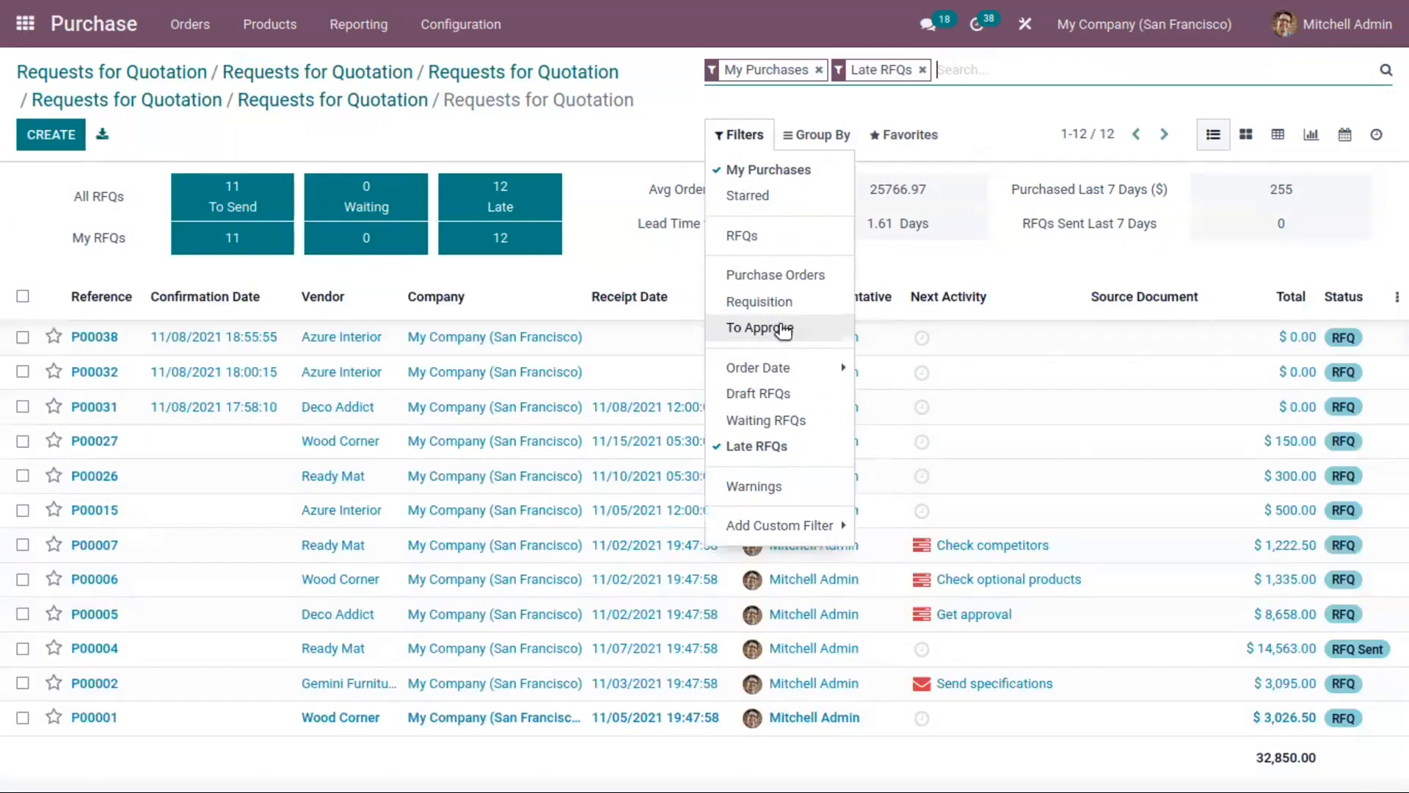
mouse_move(776, 370)
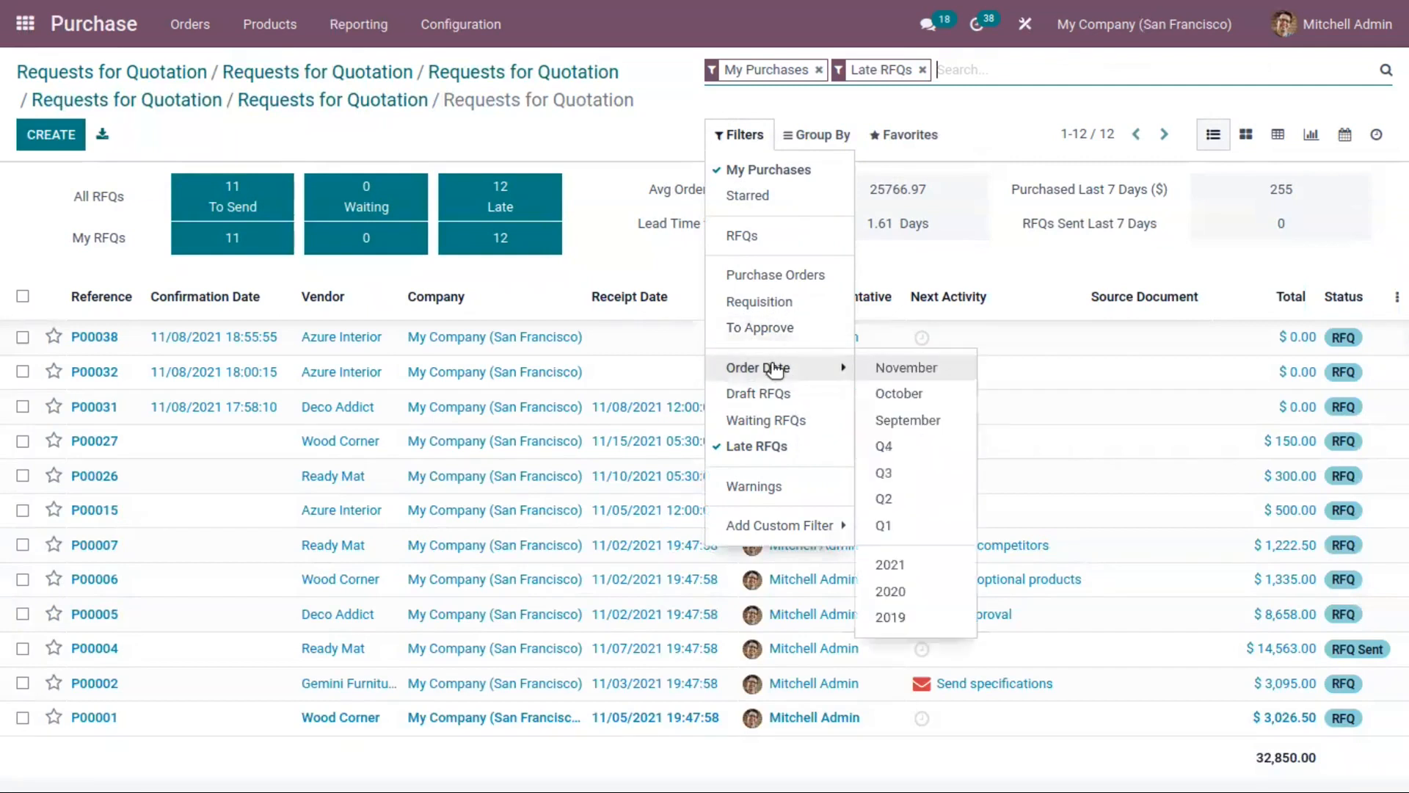
left_click(808, 417)
left_click(809, 418)
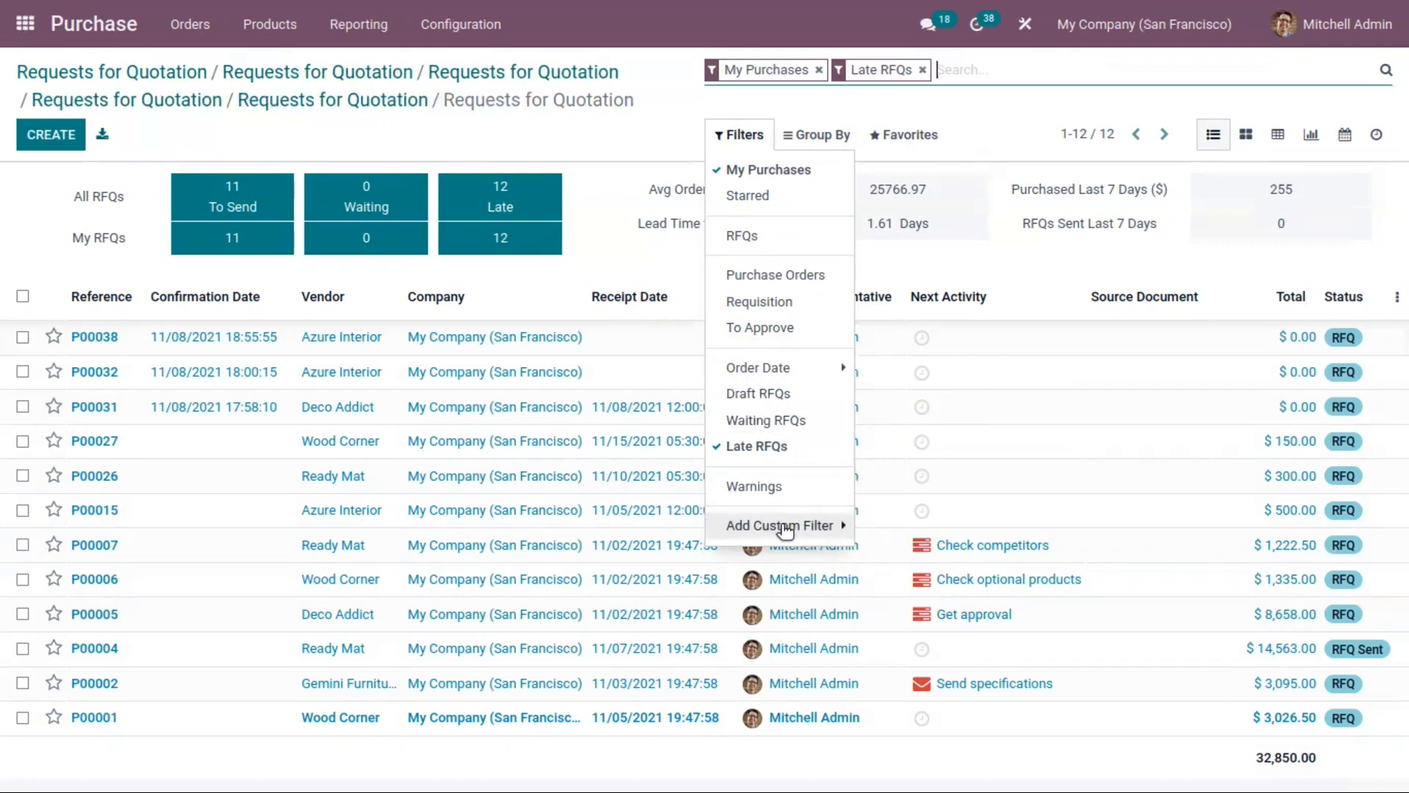
Step: Add the Warnings filter to my late RFQs and group the list by vendor
left_click(781, 485)
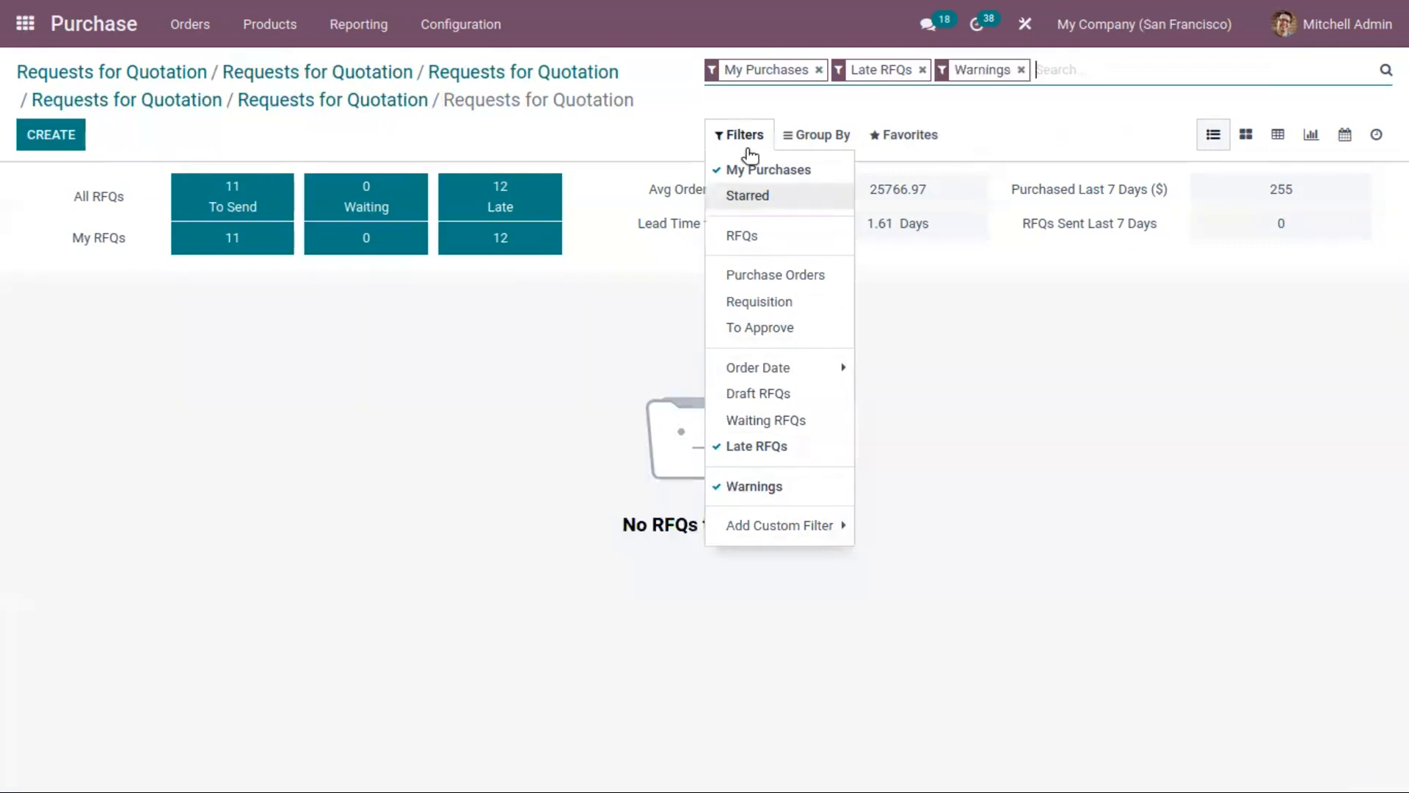
left_click(813, 138)
left_click(818, 140)
left_click(817, 138)
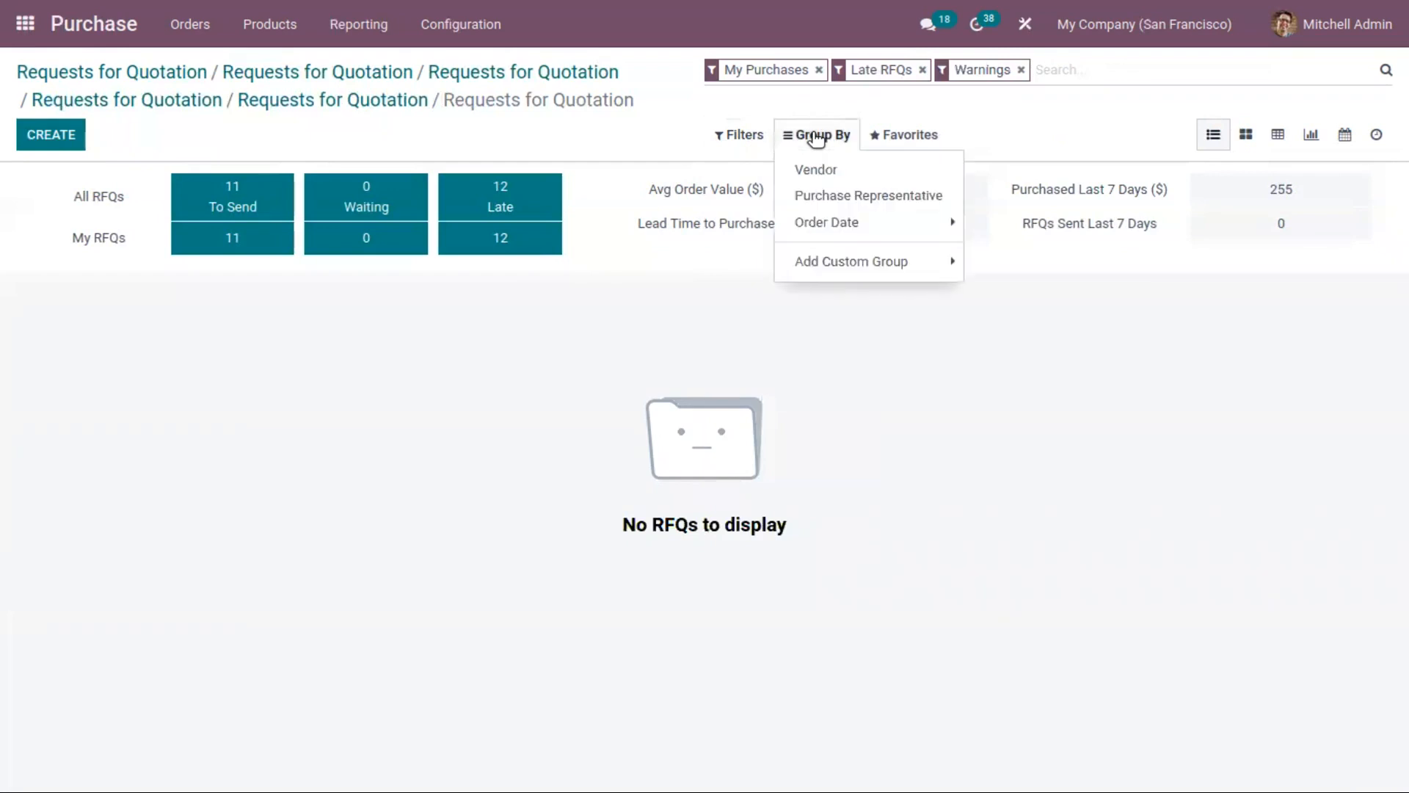
left_click(842, 180)
Step: Remove the Late RFQs and Warnings filters, and expand and collapse the Azure Interior vendor group
left_click(740, 135)
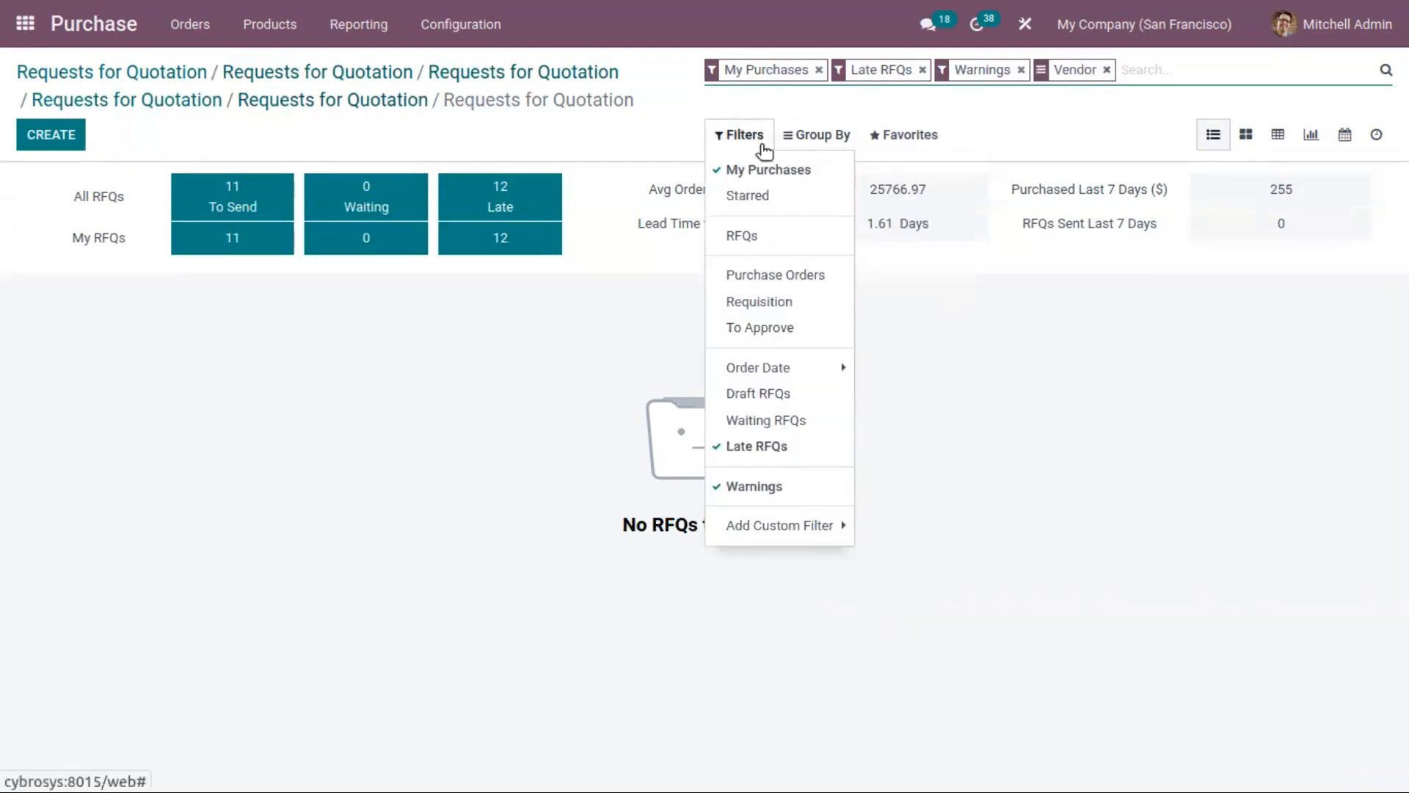
left_click(787, 444)
left_click(819, 138)
left_click(743, 139)
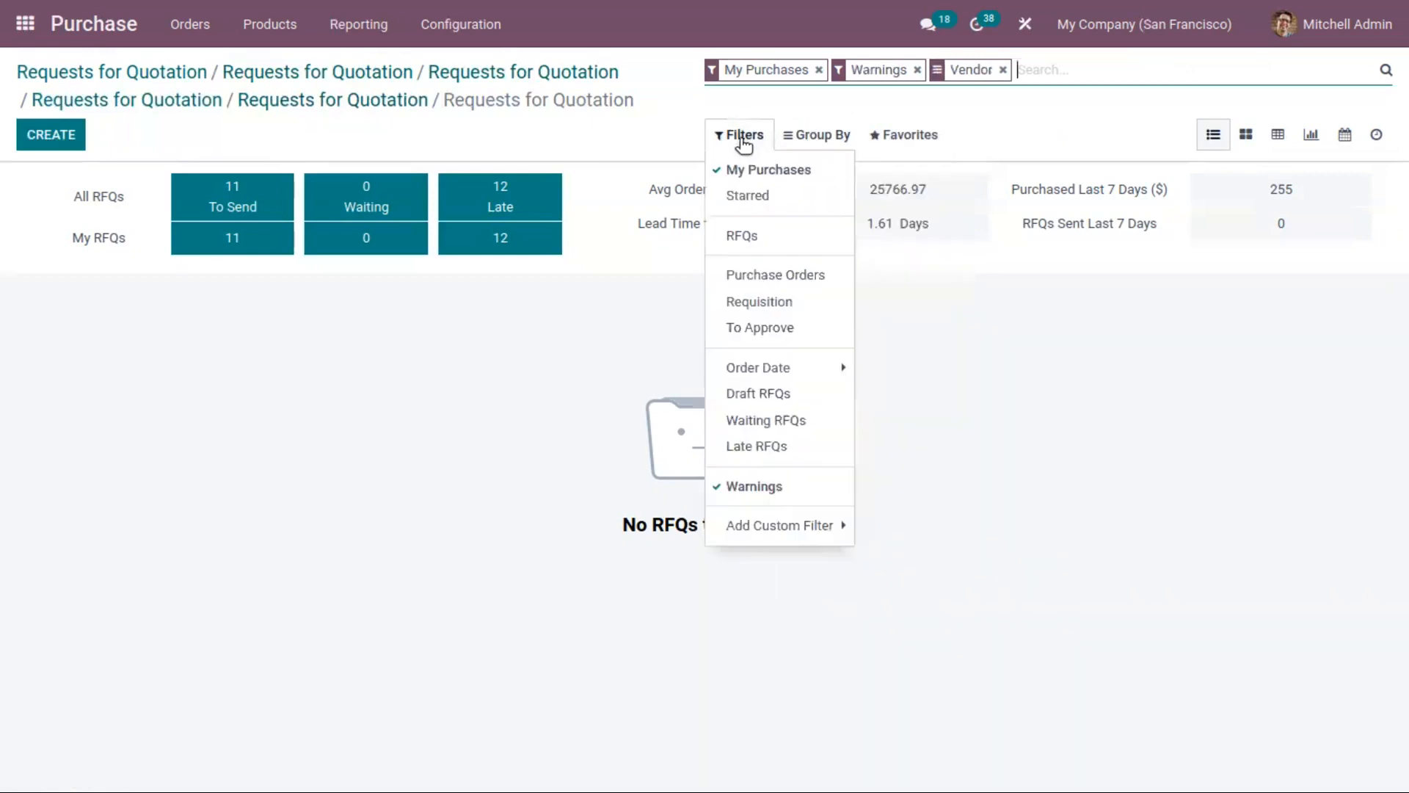
left_click(755, 486)
left_click(816, 136)
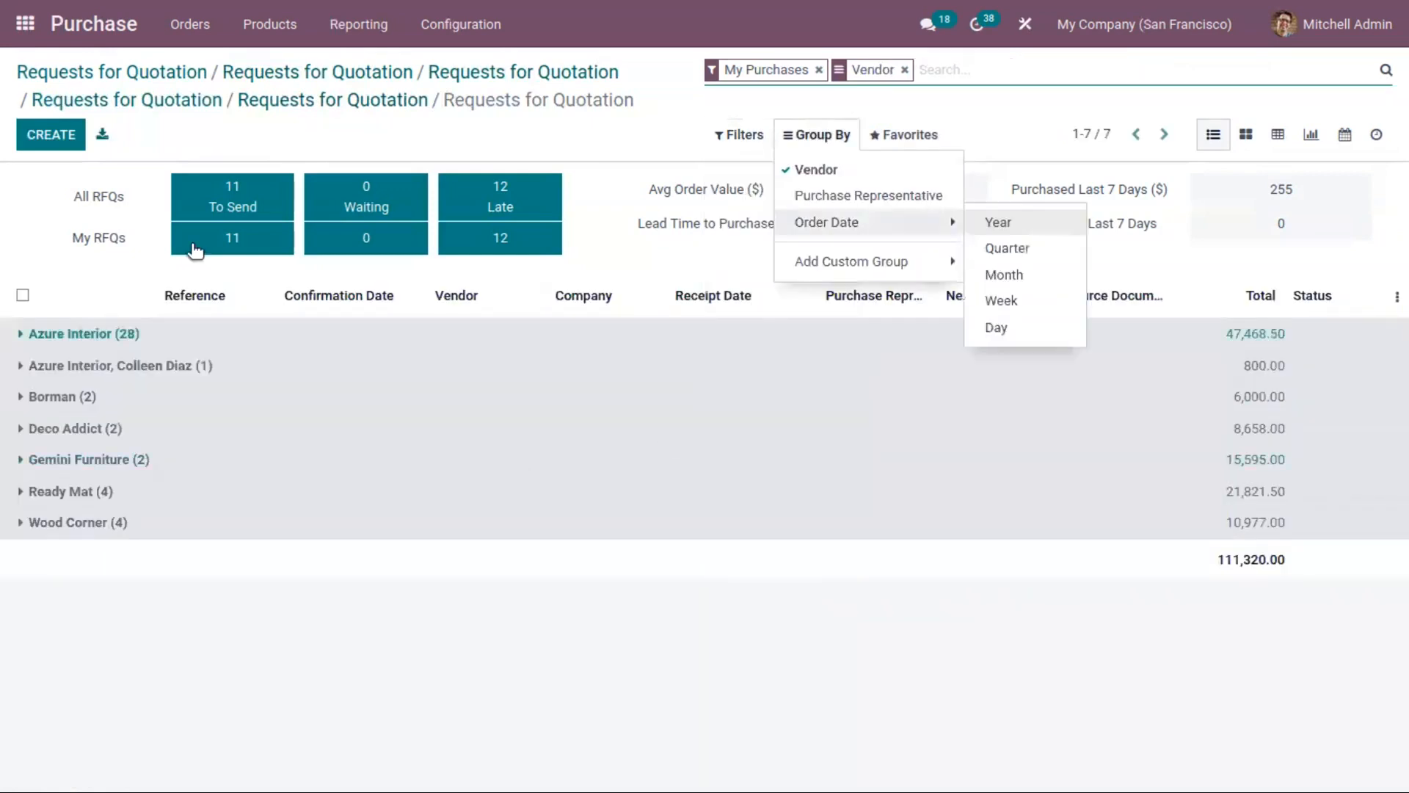
left_click(18, 338)
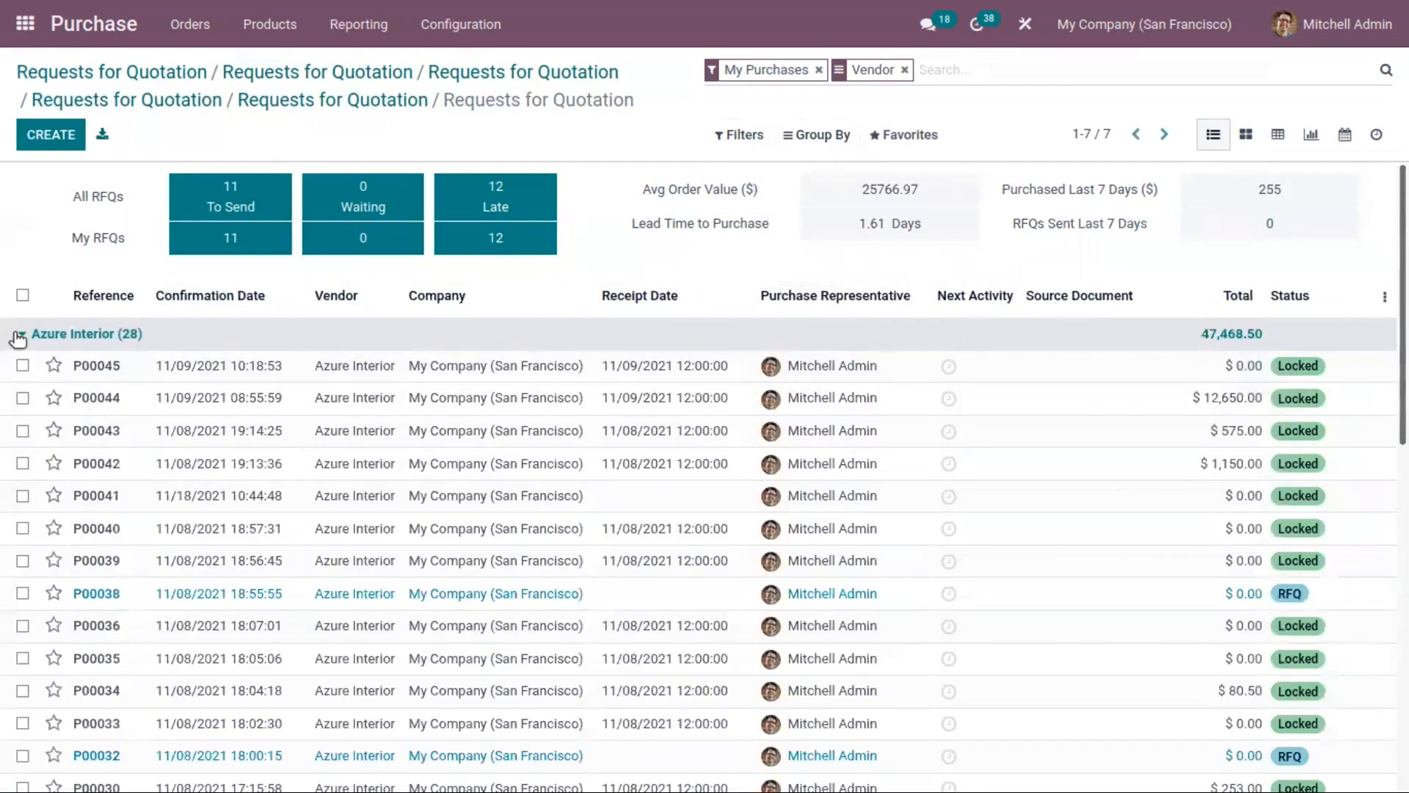
left_click(21, 333)
Step: Group my purchases by purchase representative instead of vendor, and clear that grouping
left_click(840, 136)
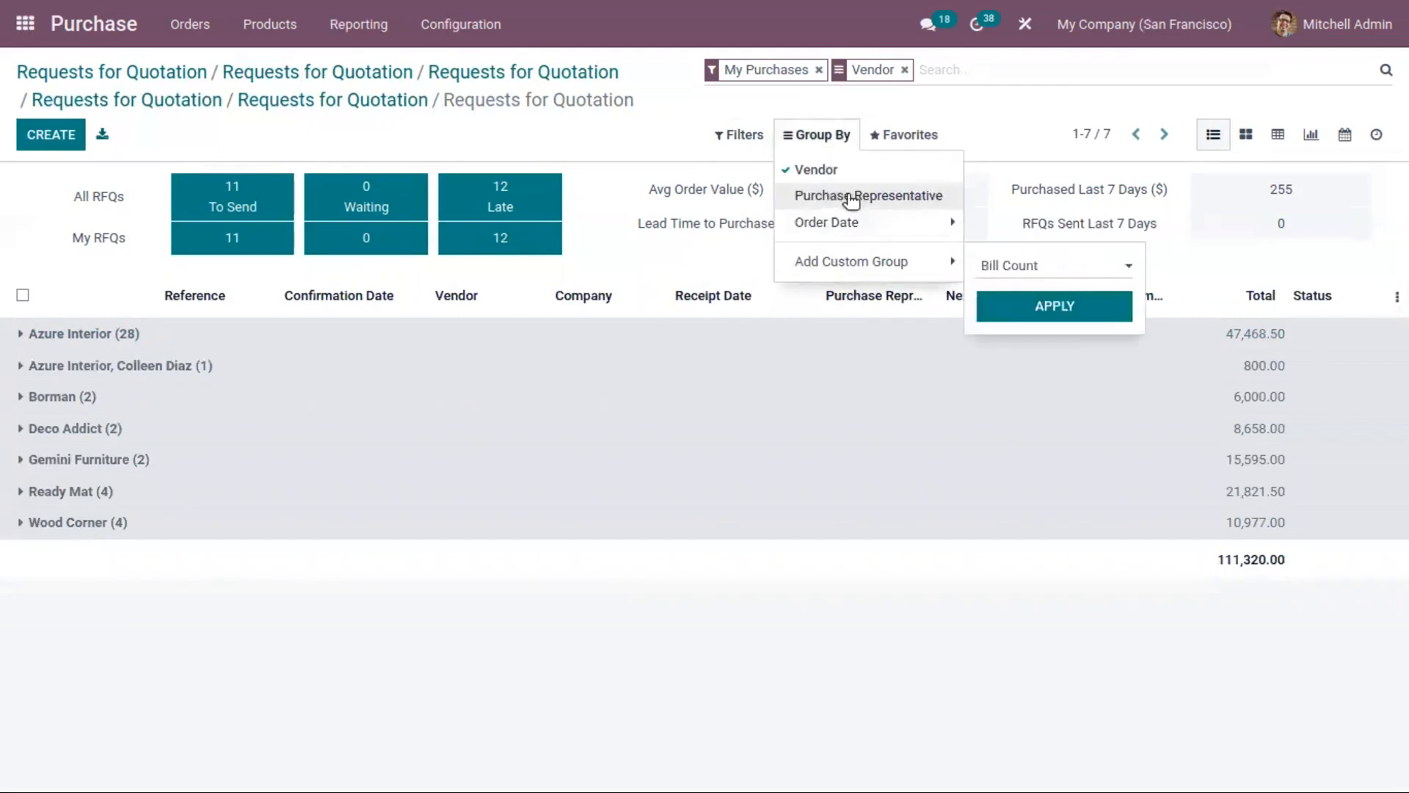
left_click(879, 197)
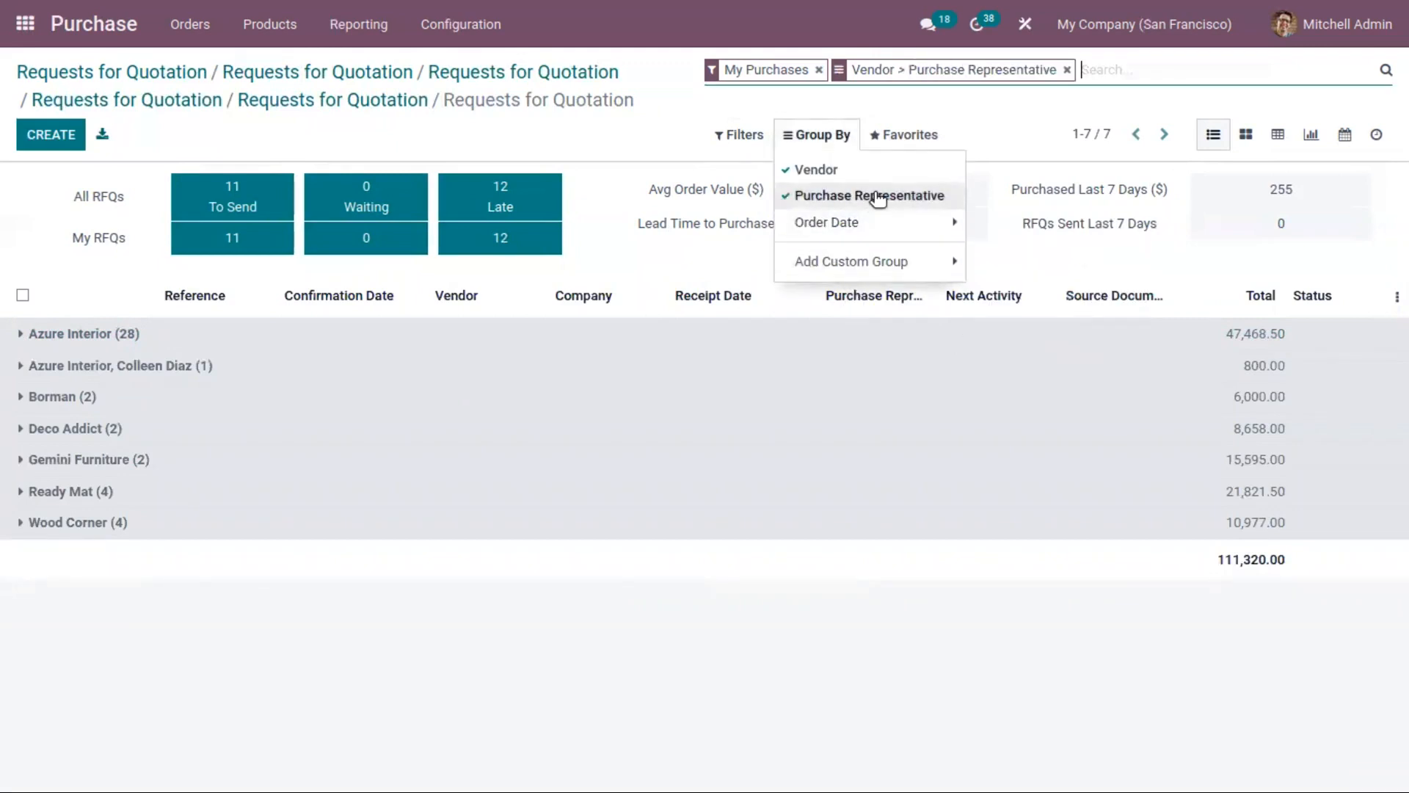
left_click(819, 170)
mouse_move(849, 220)
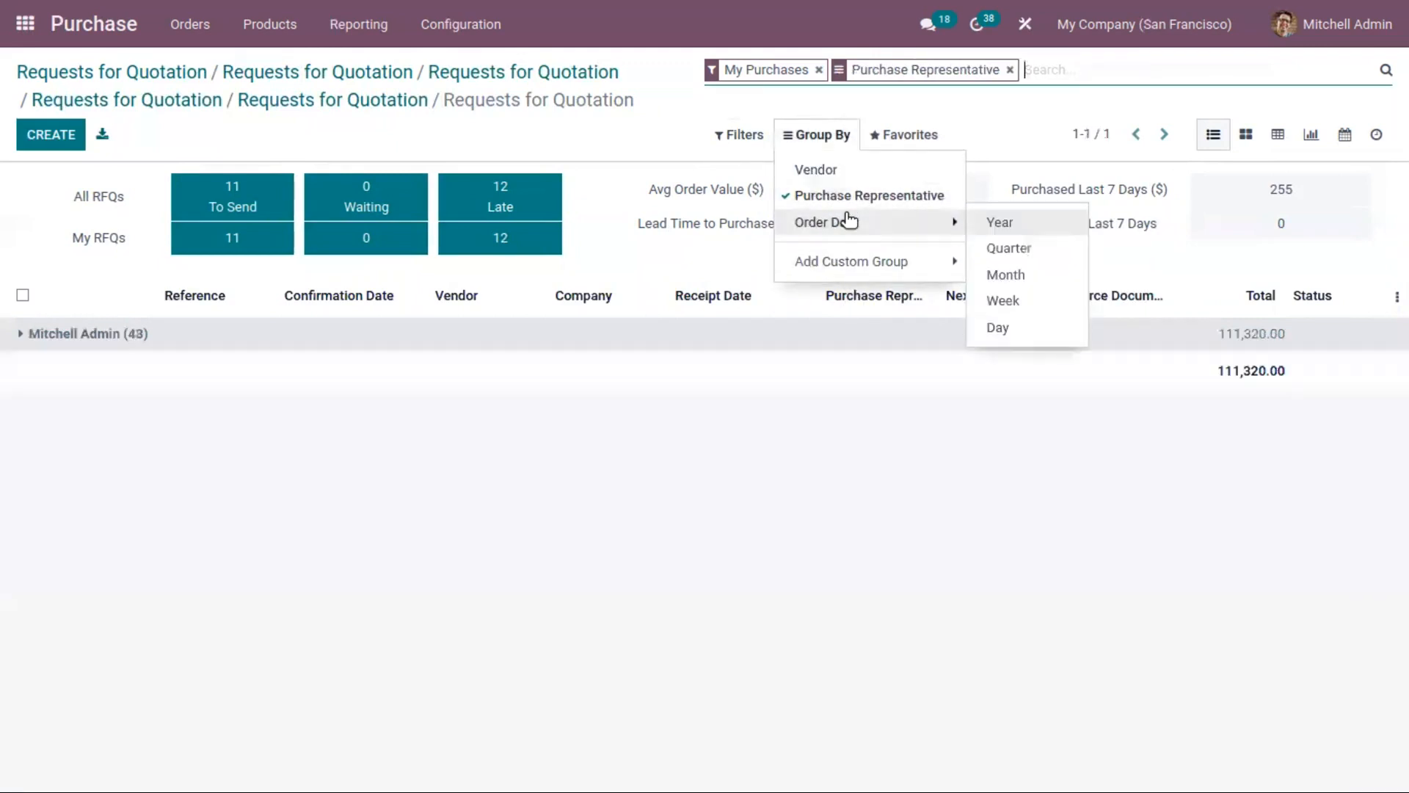
left_click(836, 195)
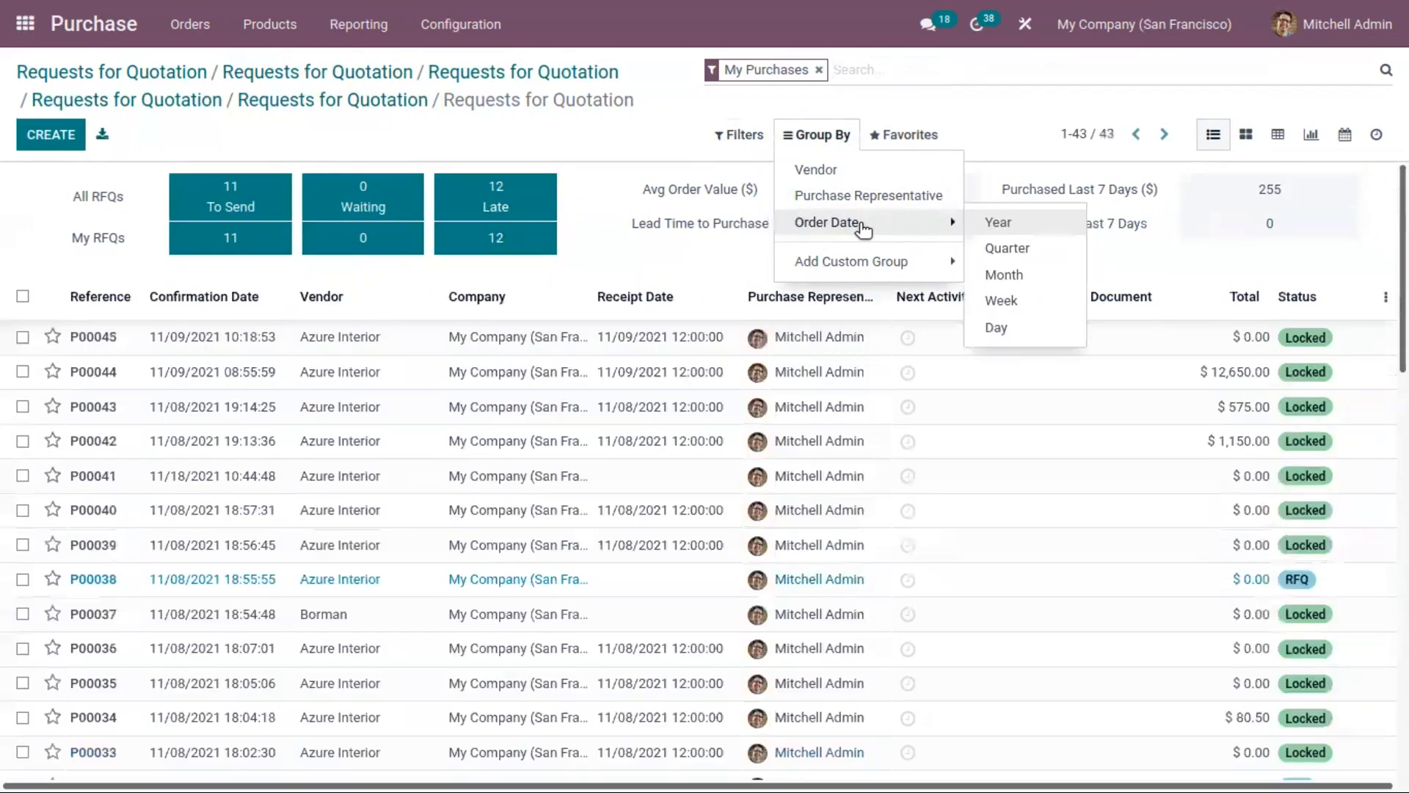
Step: Group my purchases by the year of the order date and remove the grouping again
left_click(993, 224)
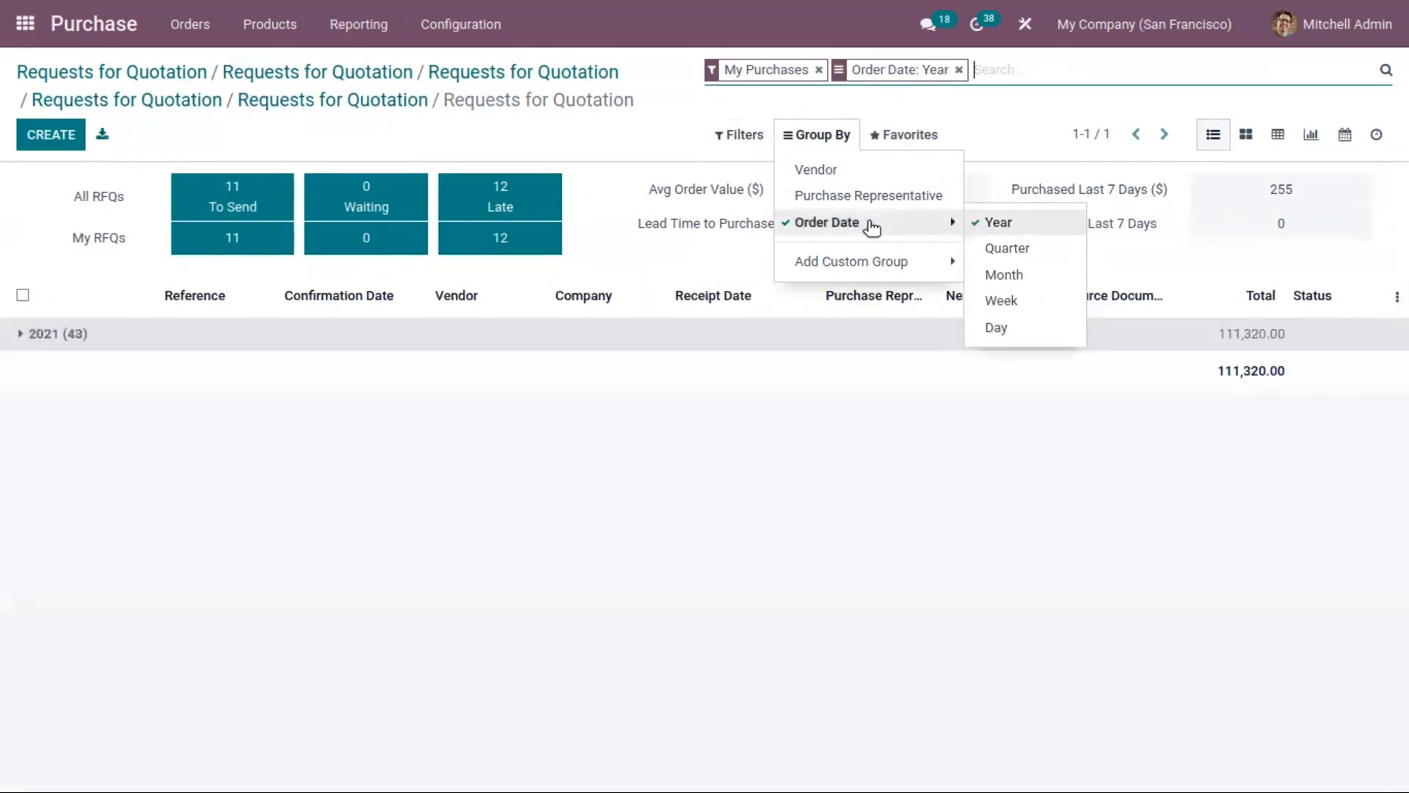
left_click(996, 223)
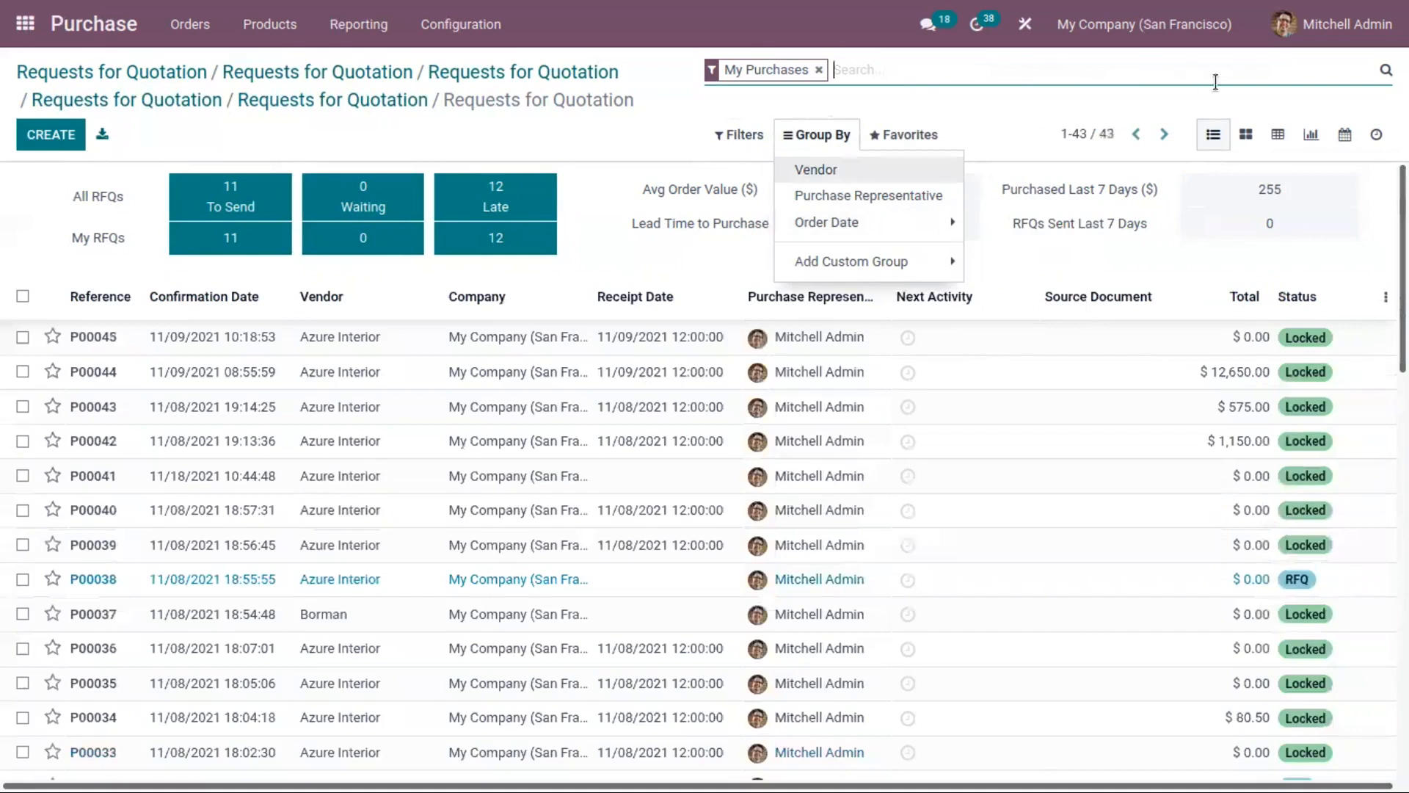
left_click(688, 97)
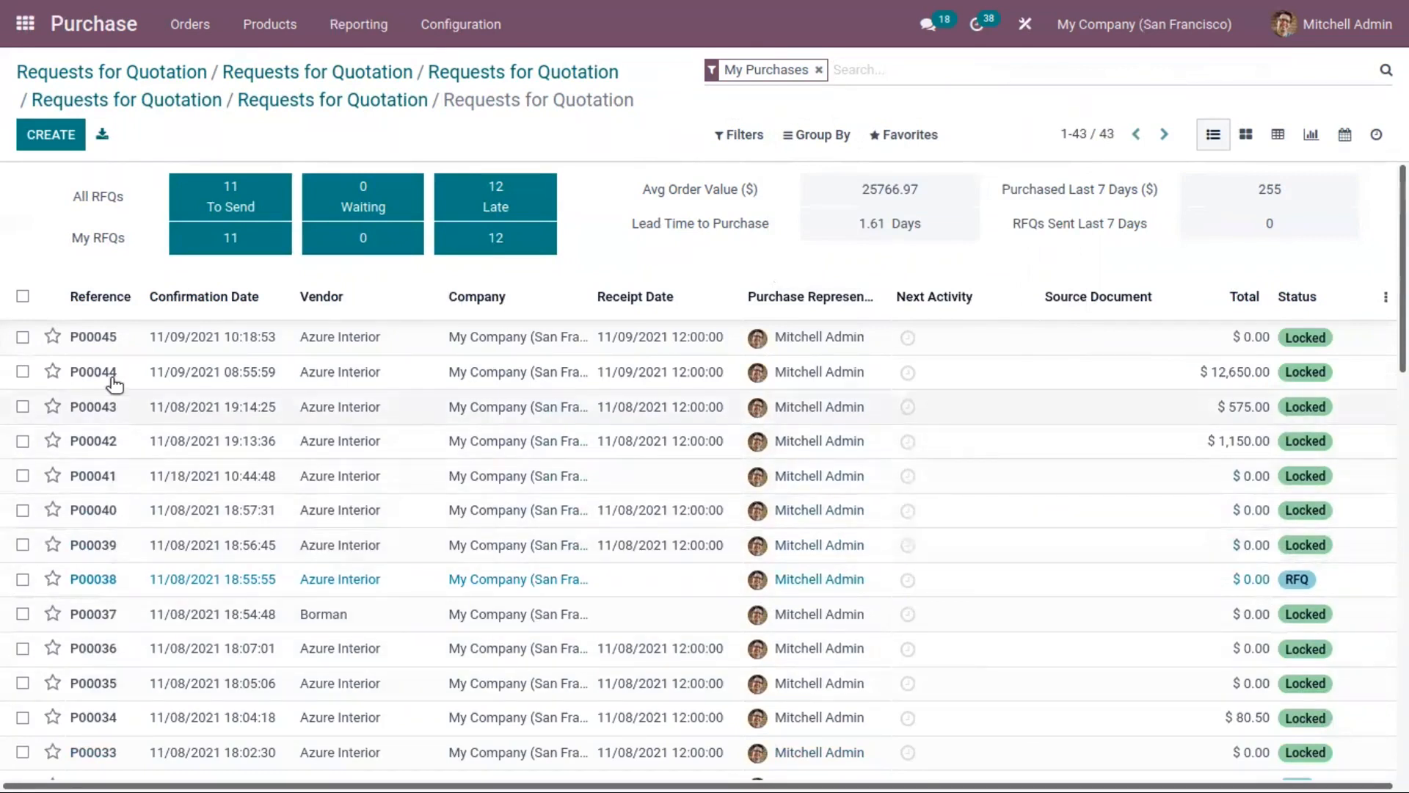
Step: Create a new request for quotation with Azure Interior as the vendor
left_click(71, 135)
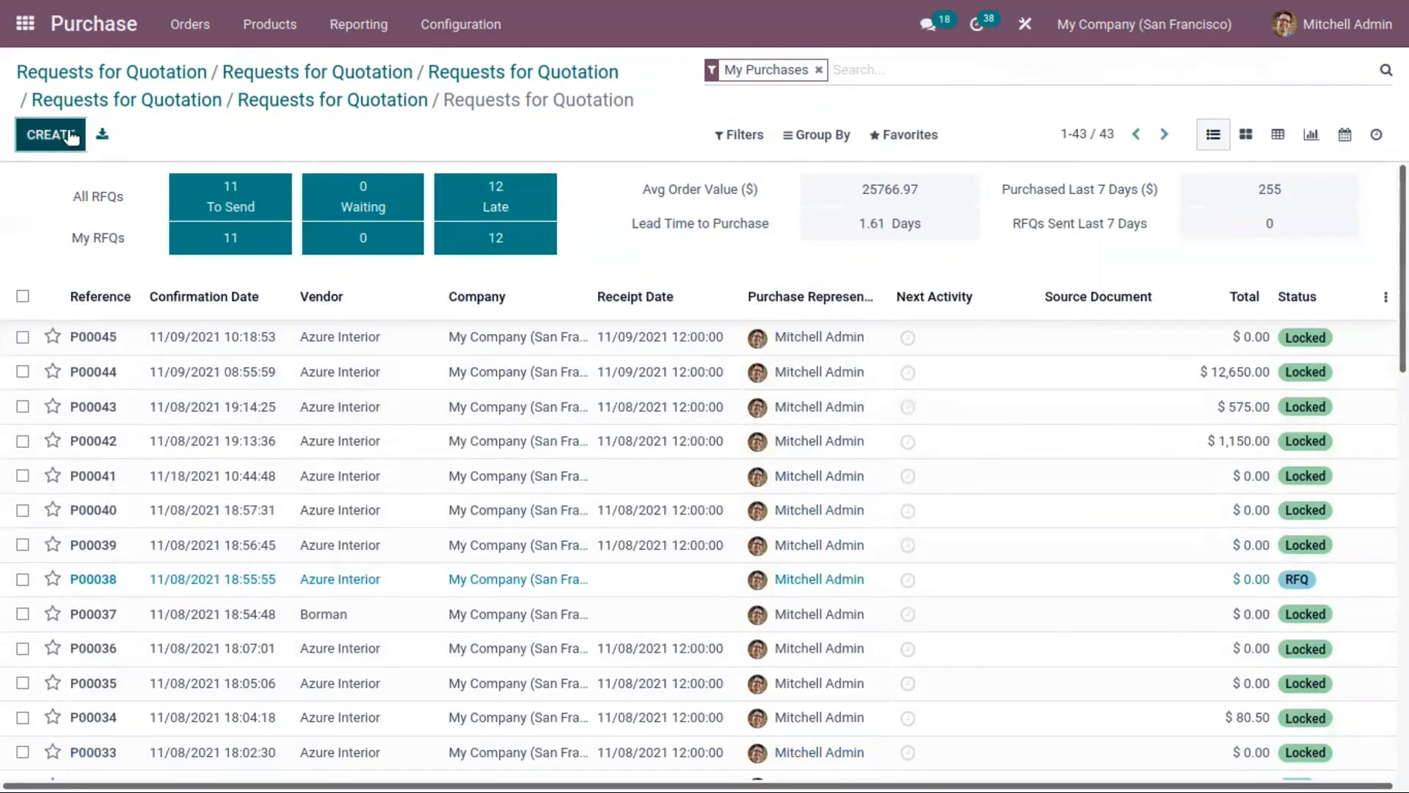
left_click(529, 341)
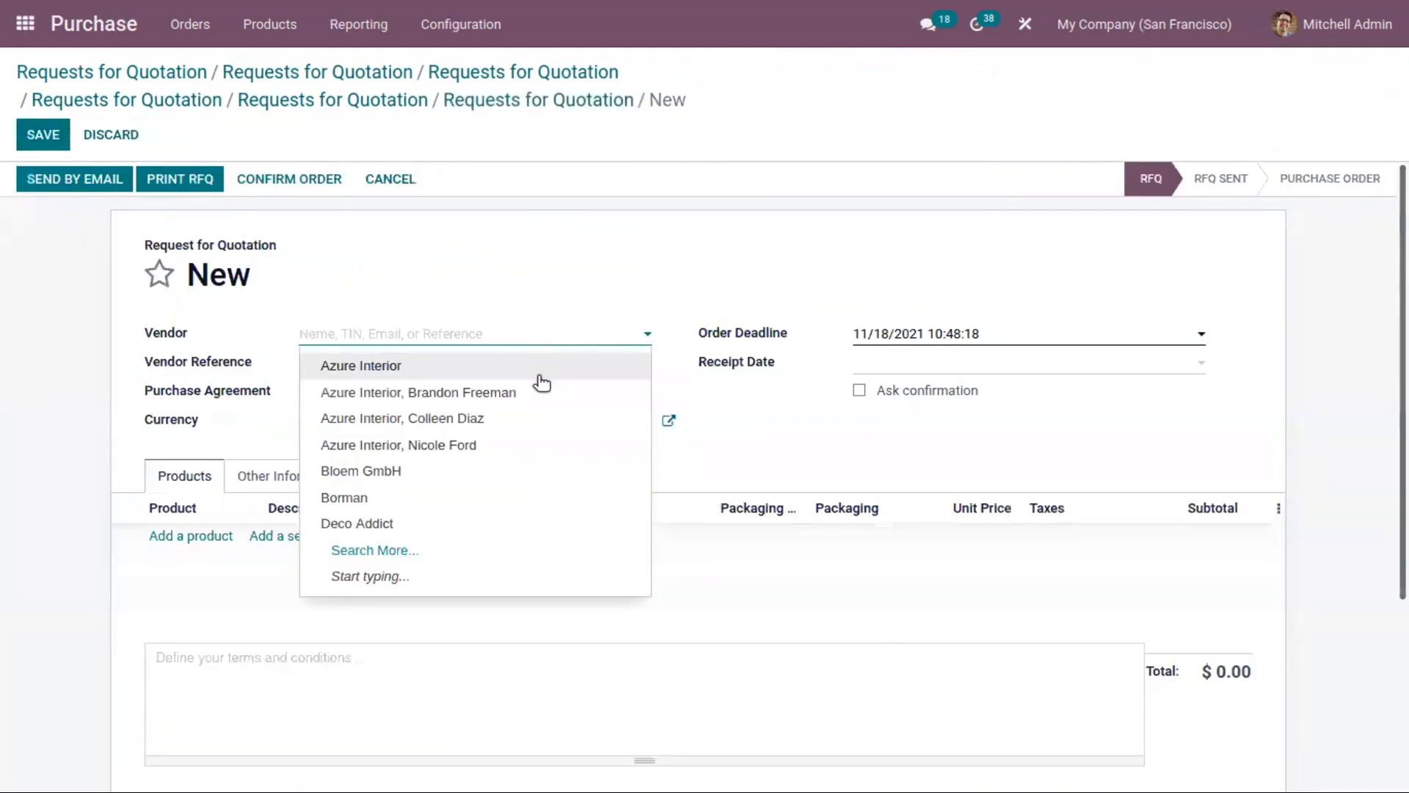
left_click(539, 376)
left_click(359, 366)
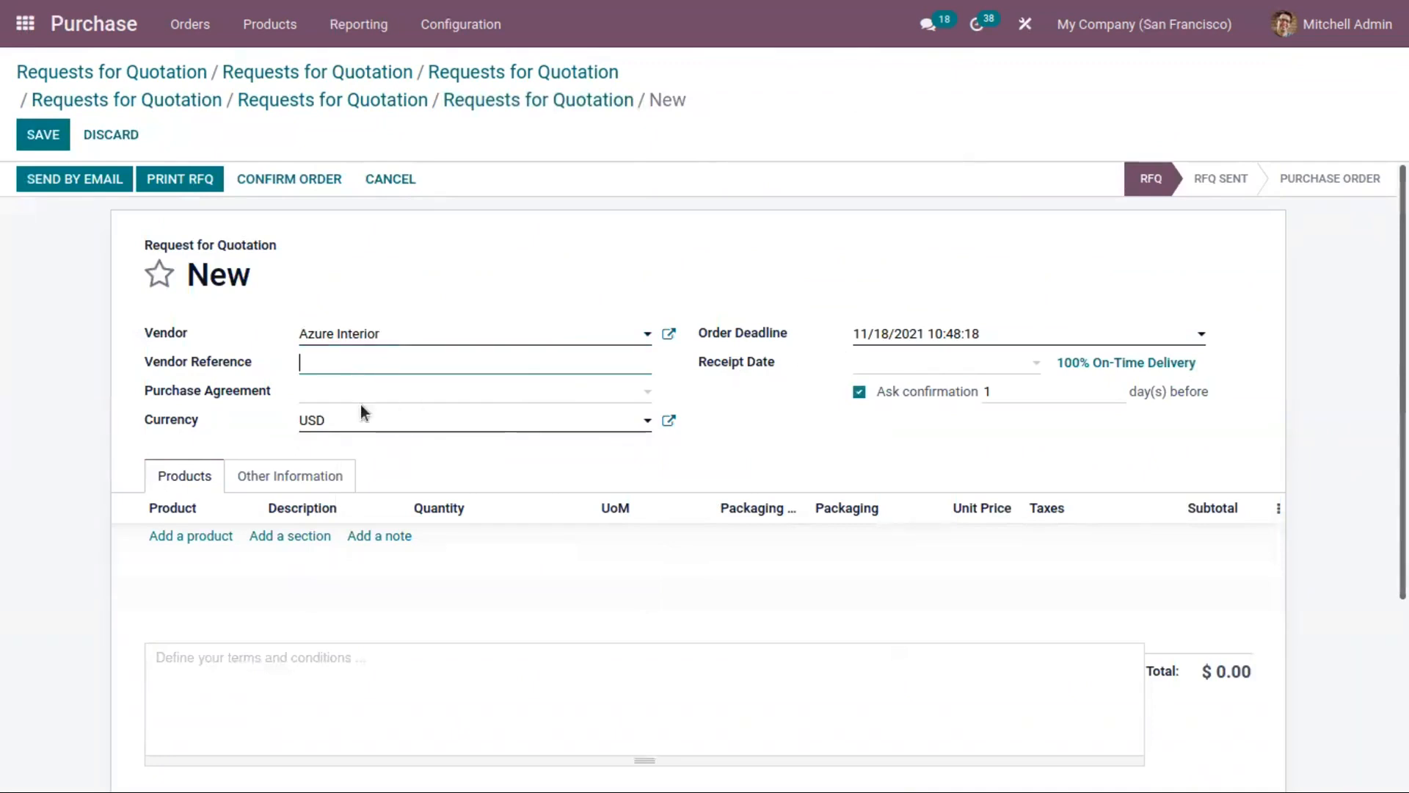
Step: Look at the available purchase agreements and the currency setting of the new request without changing them
left_click(312, 396)
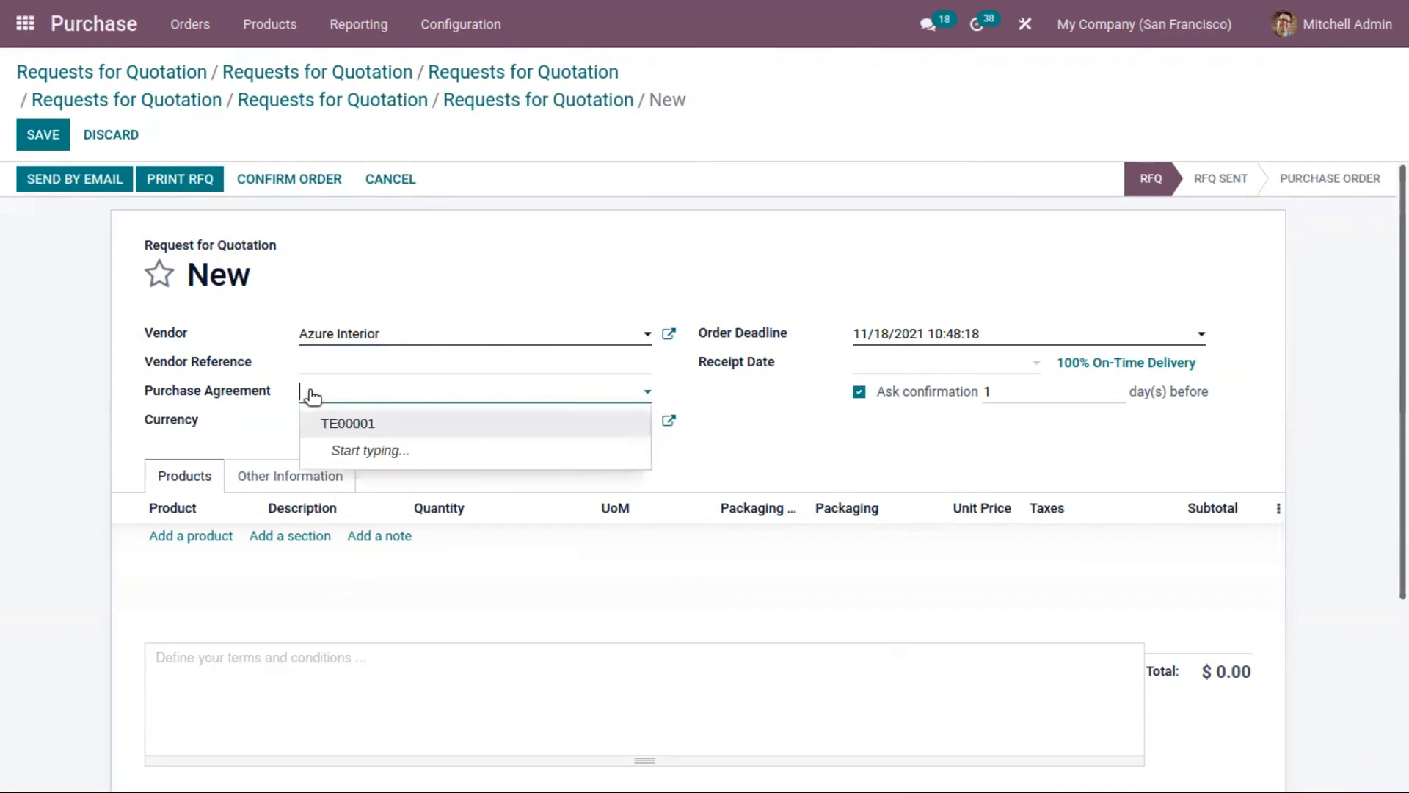
left_click(270, 425)
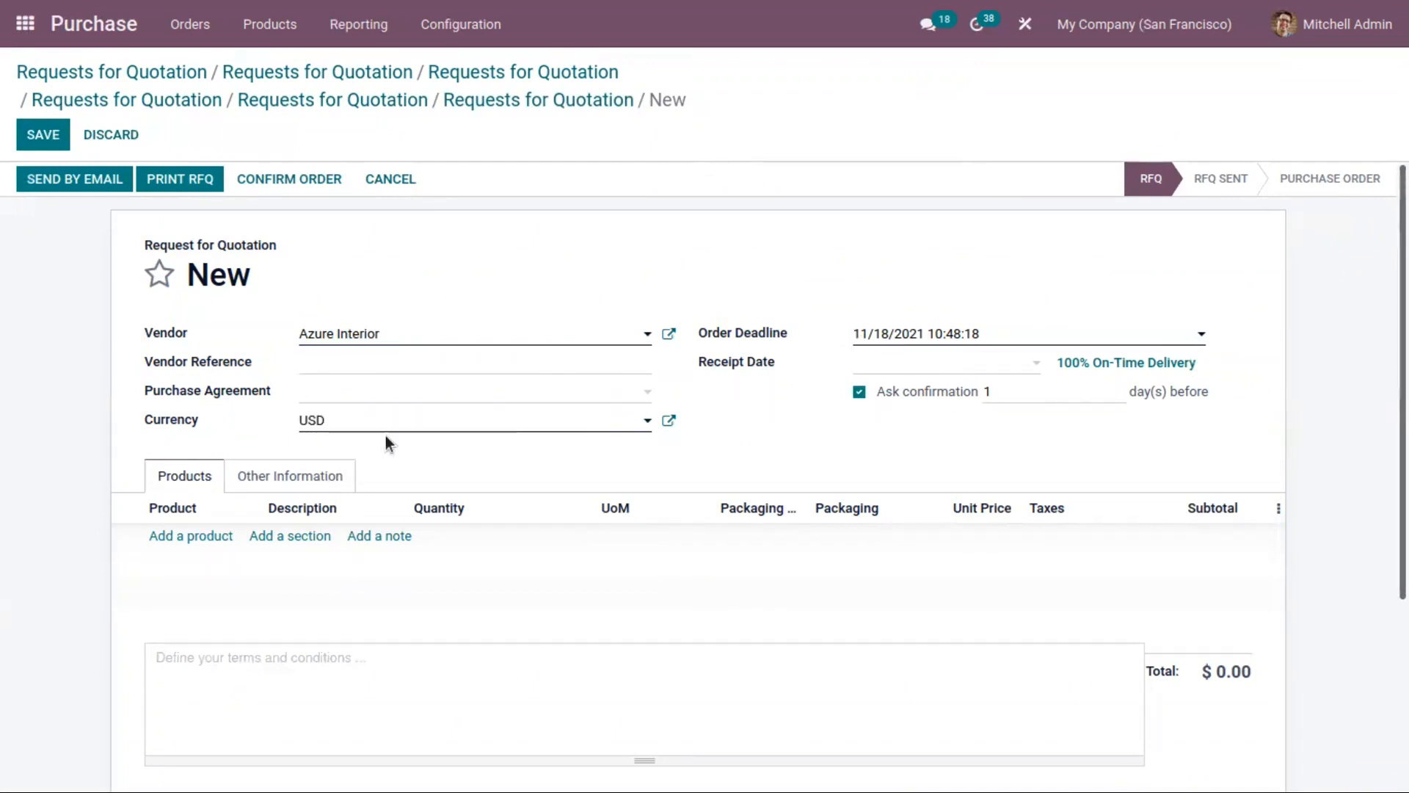
left_click(332, 420)
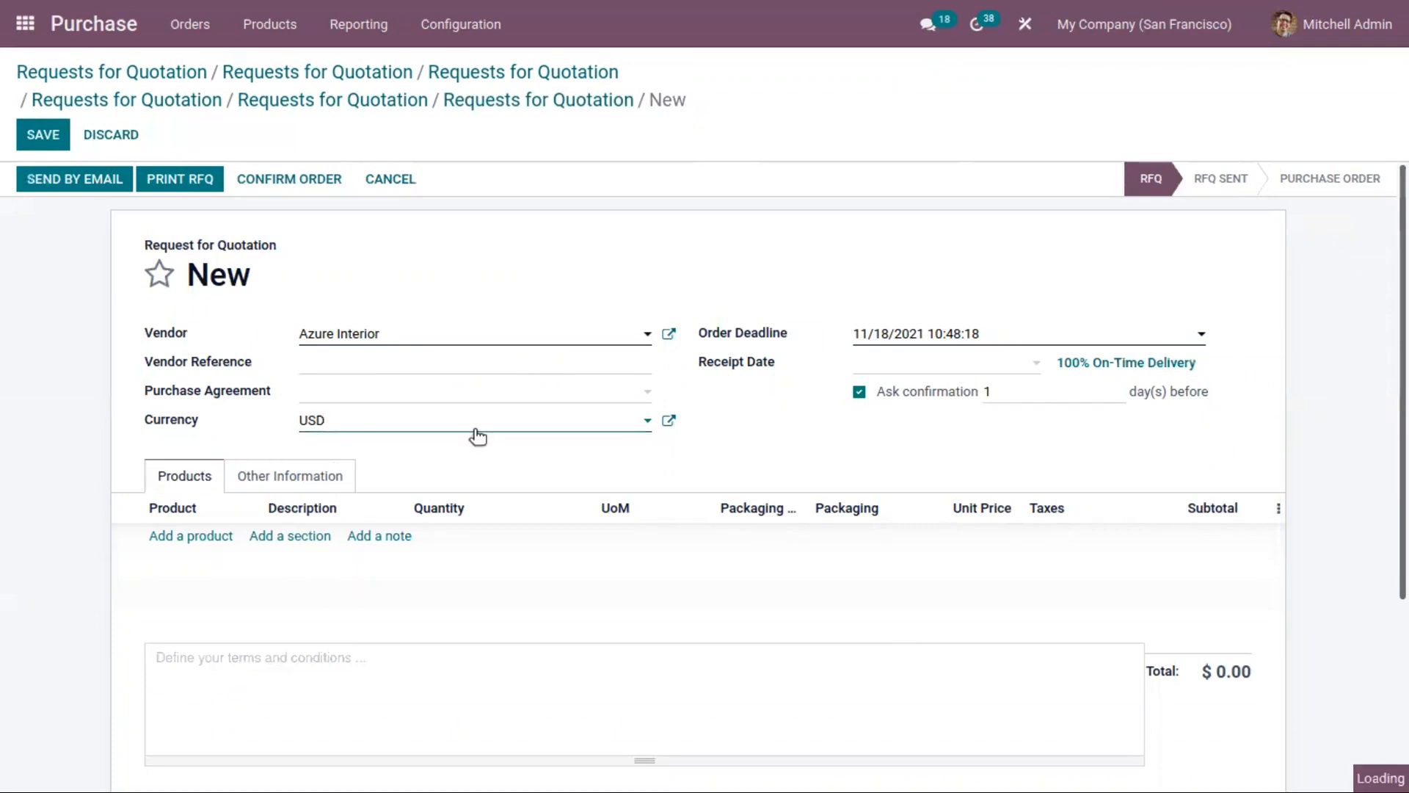
Step: Set the order deadline to 11/25/2021 and the receipt date to 11/20/2021, both at 10:48:18
left_click(920, 337)
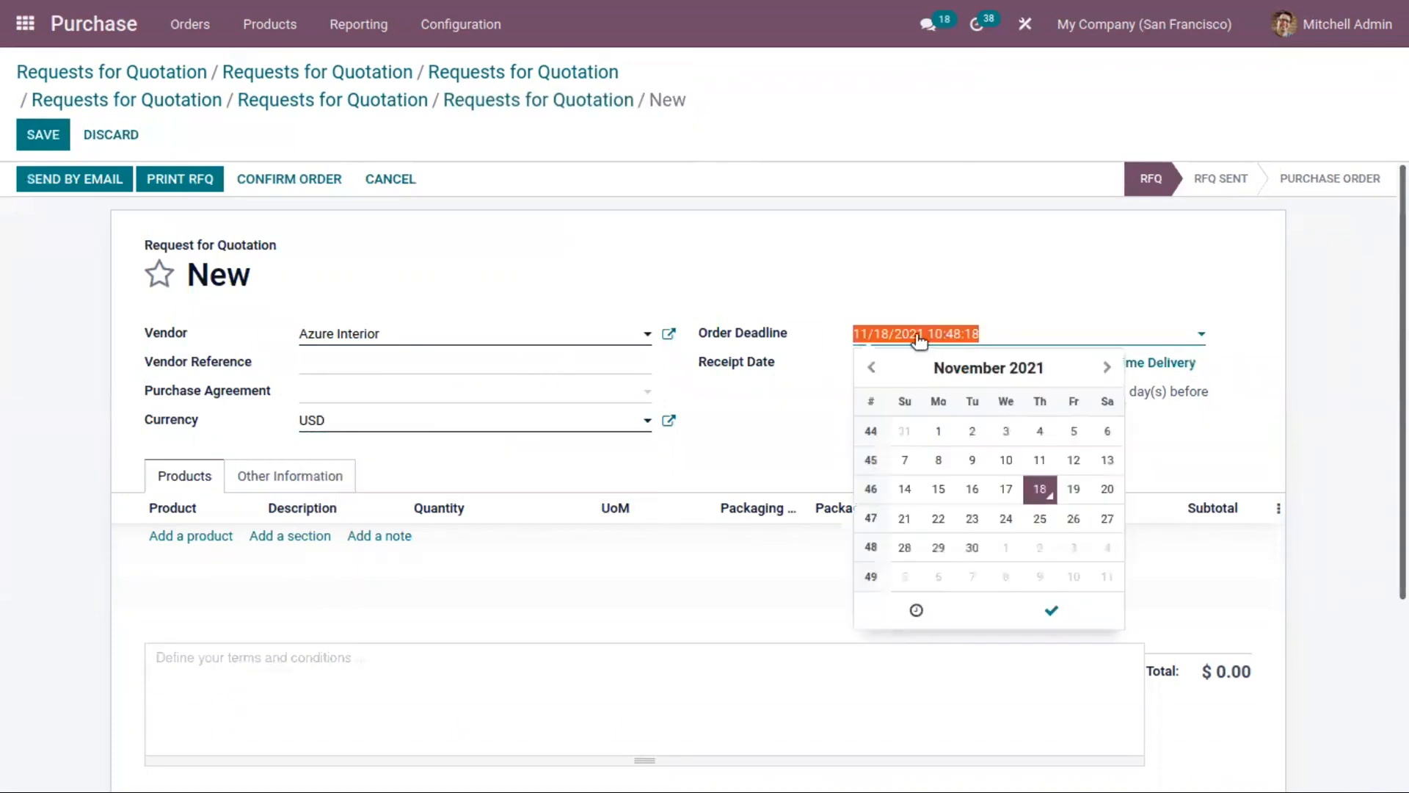
left_click(1040, 520)
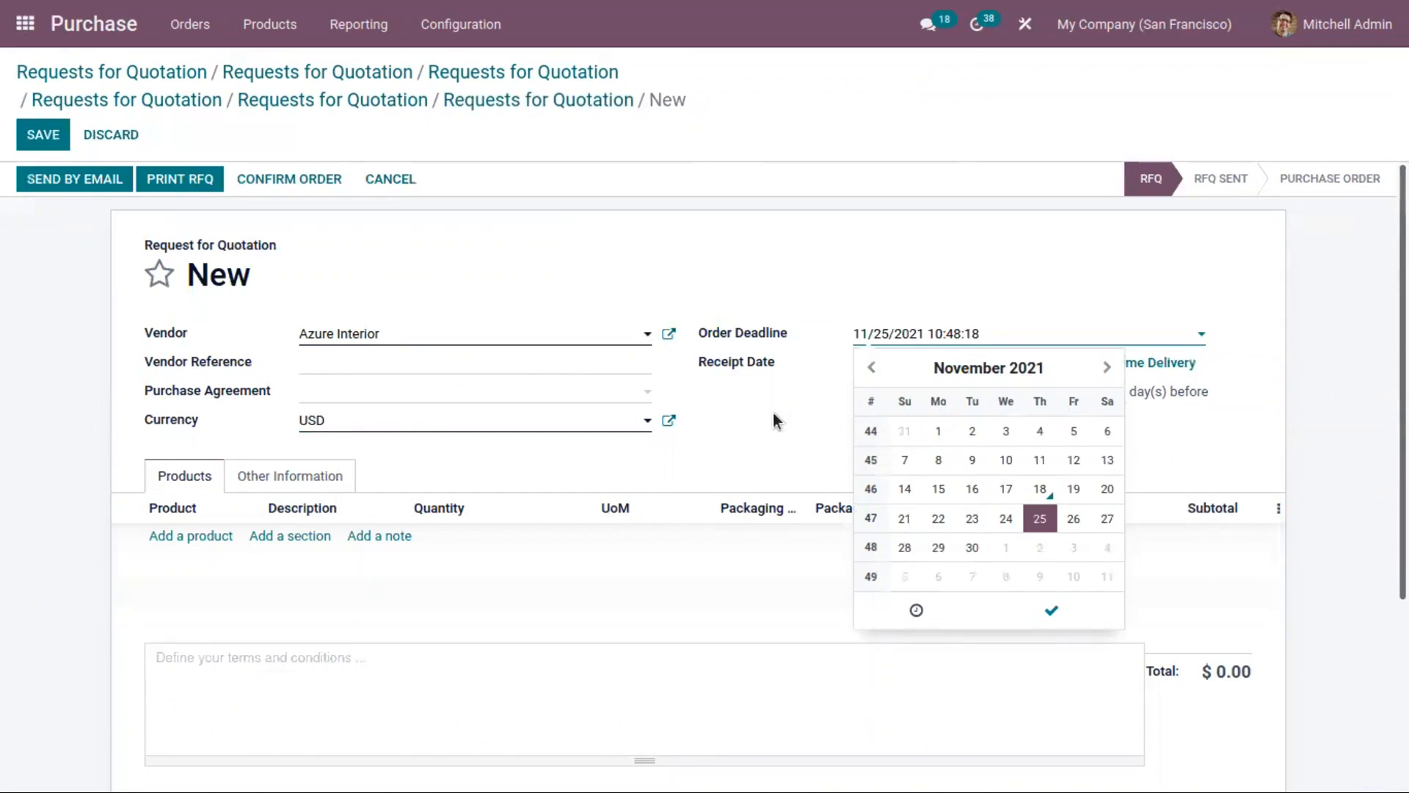
left_click(1078, 602)
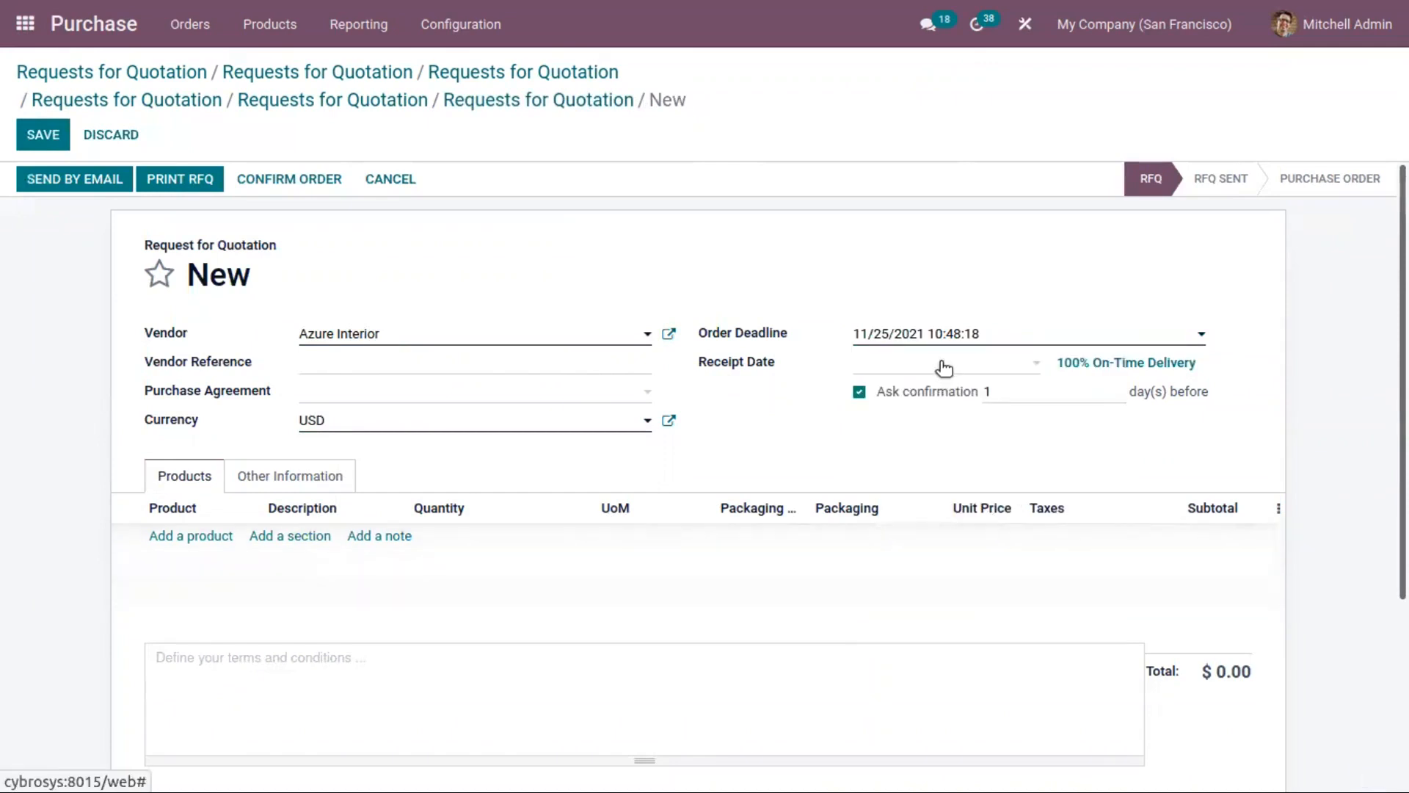
mouse_move(762, 360)
left_click(985, 365)
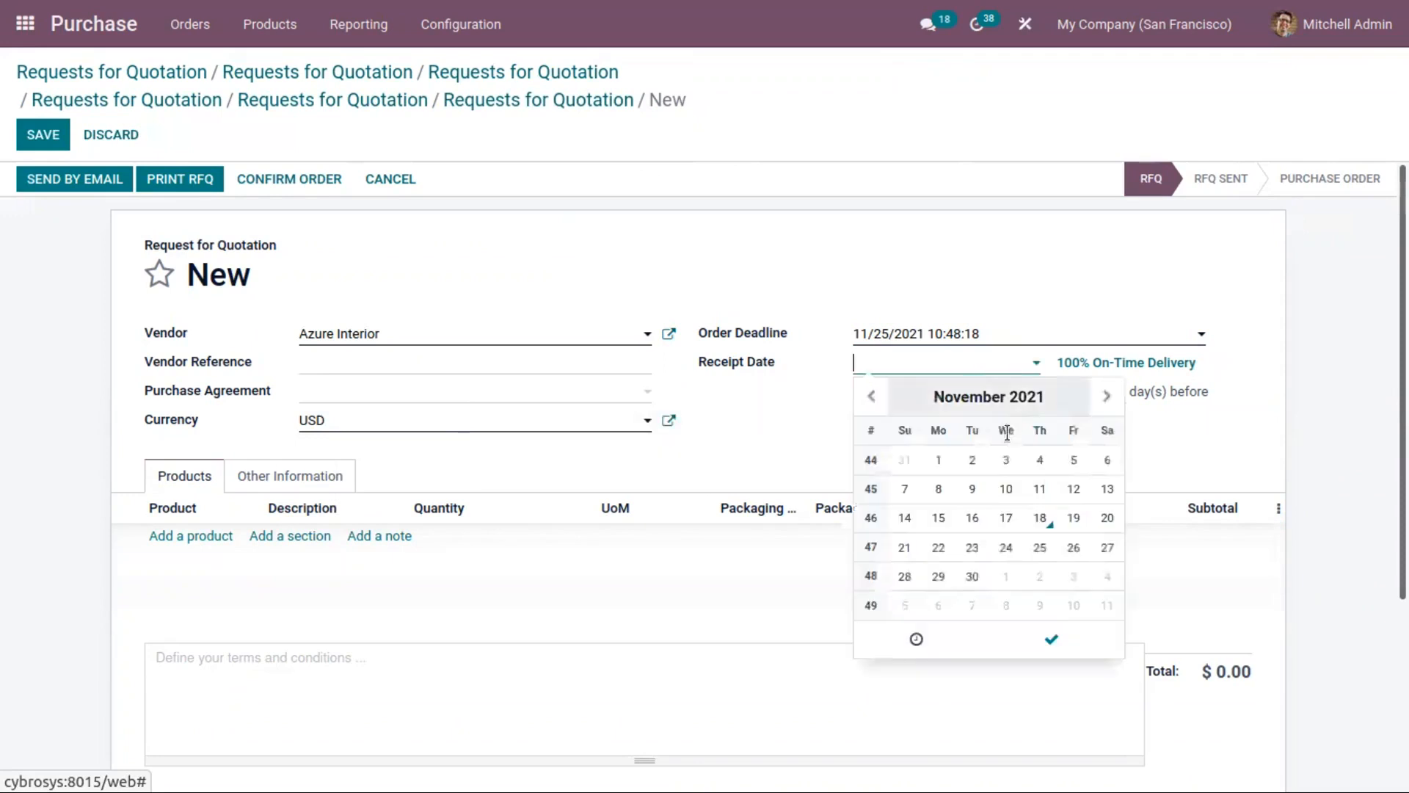
left_click(1107, 519)
left_click(1051, 638)
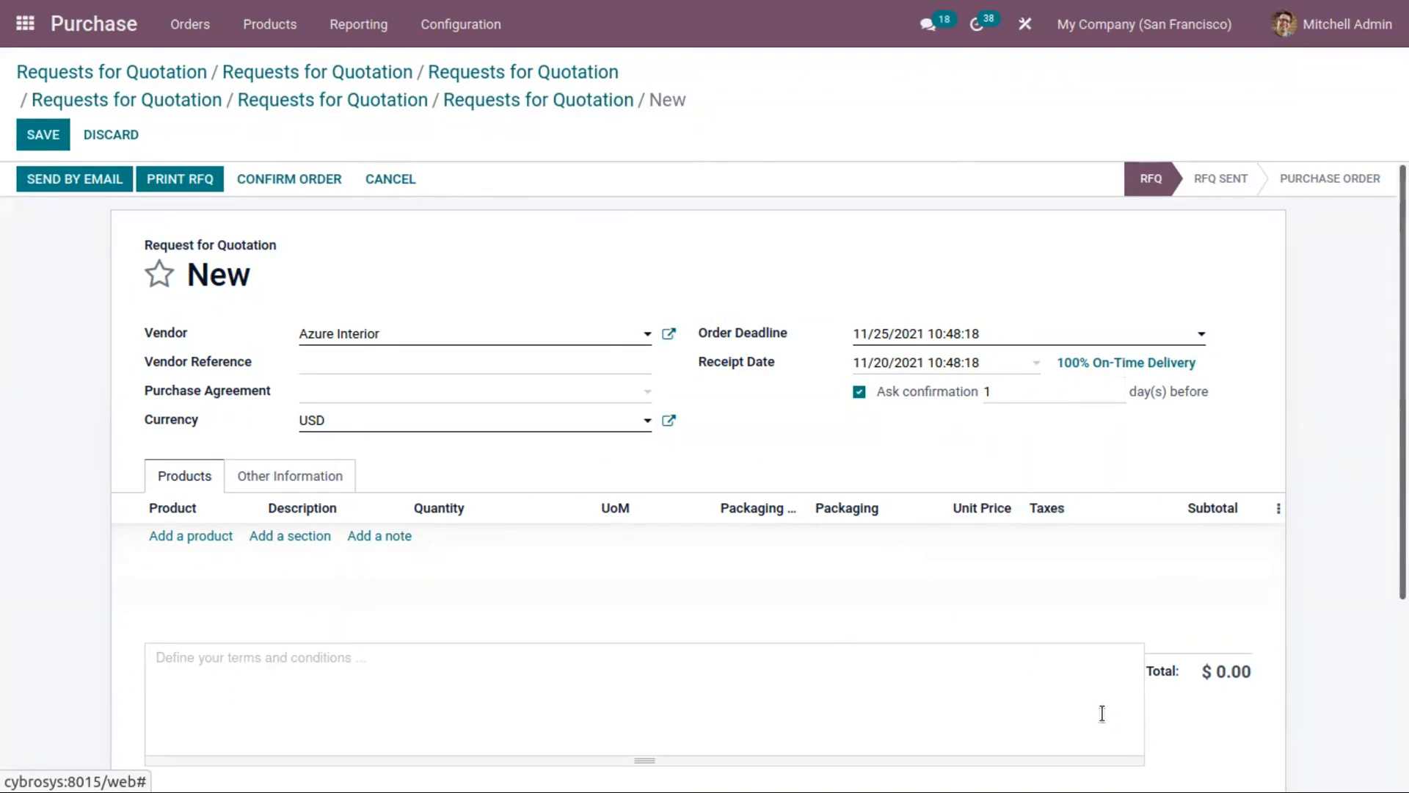
Step: Add the product [FURN_5800] Cable Management Box as an order line of the request
left_click(192, 539)
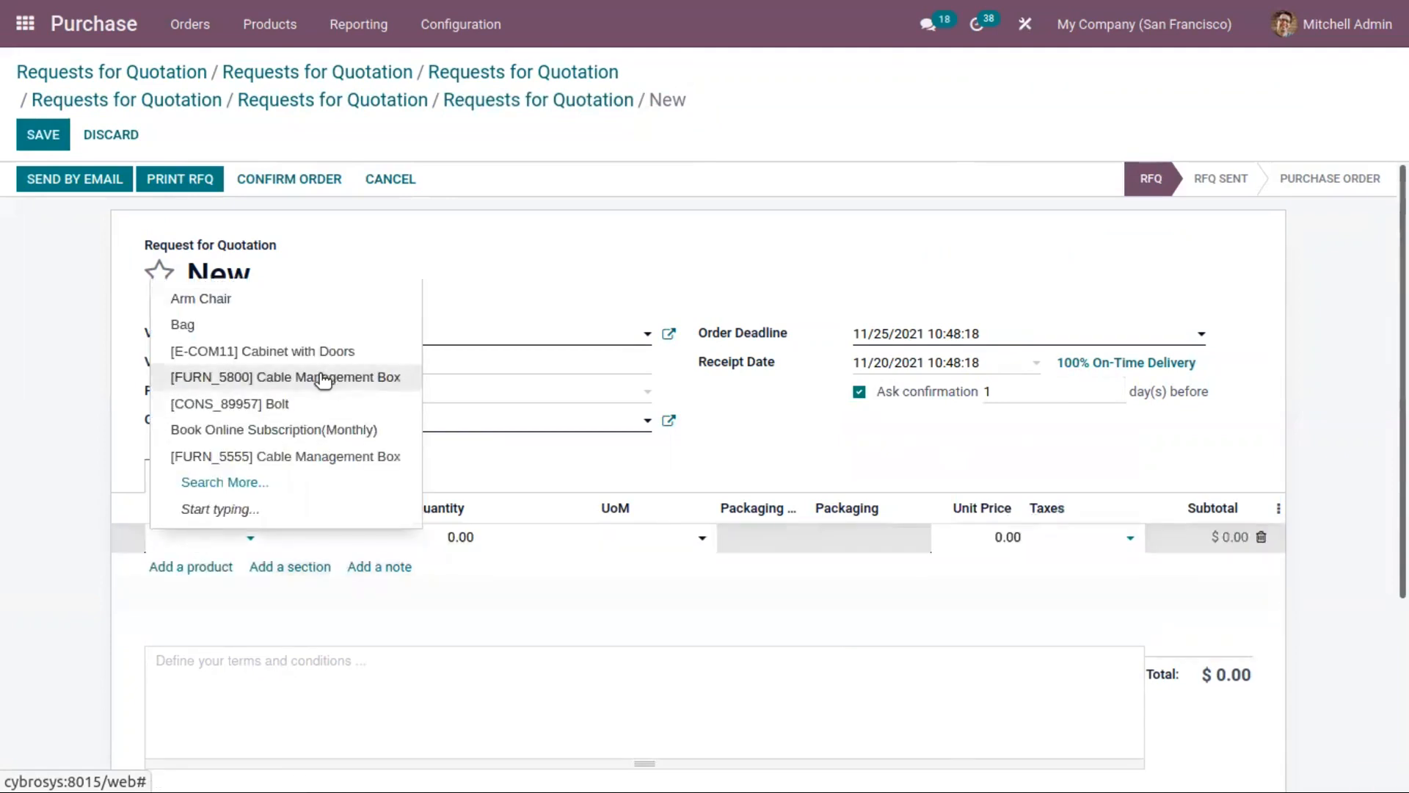
left_click(323, 378)
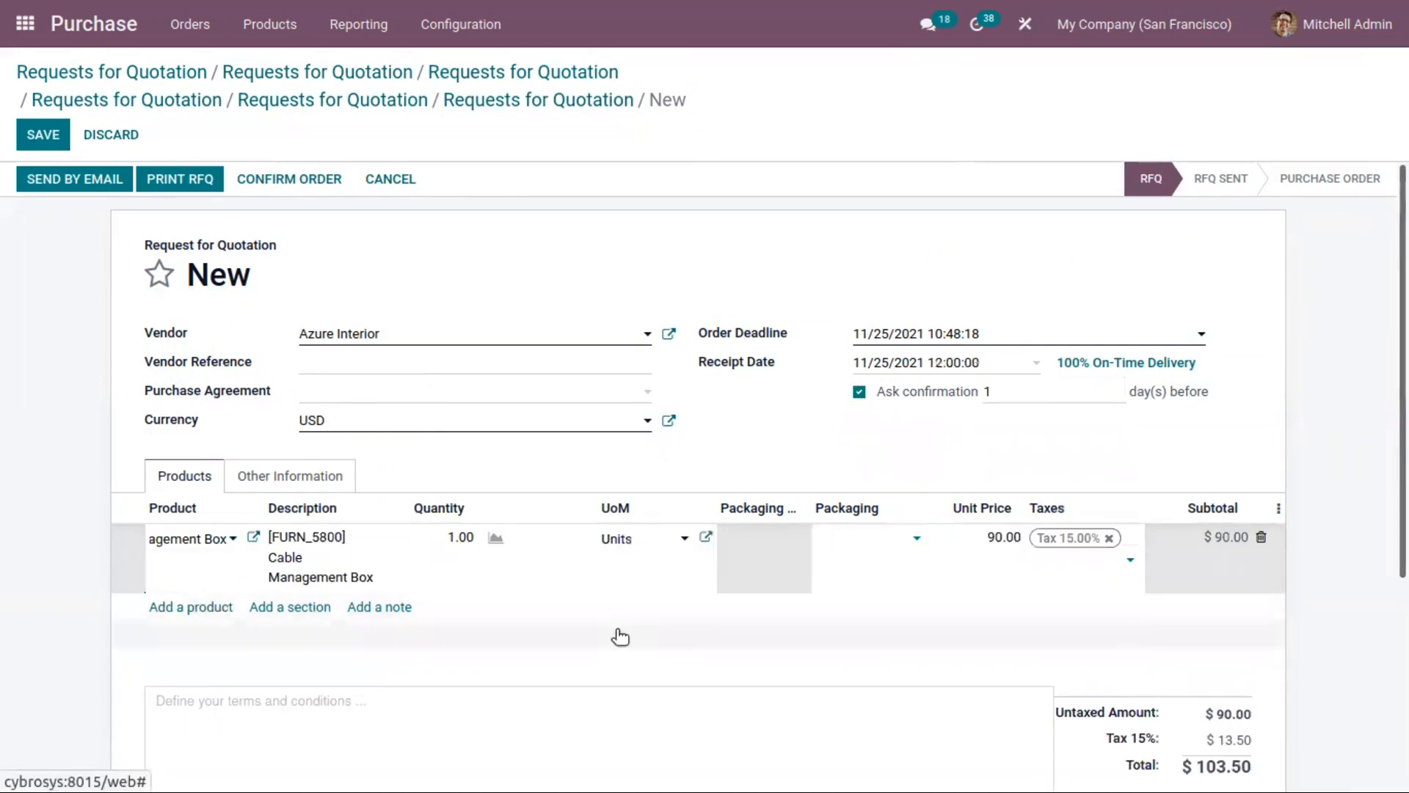
left_click_drag(1403, 407, 1371, 406)
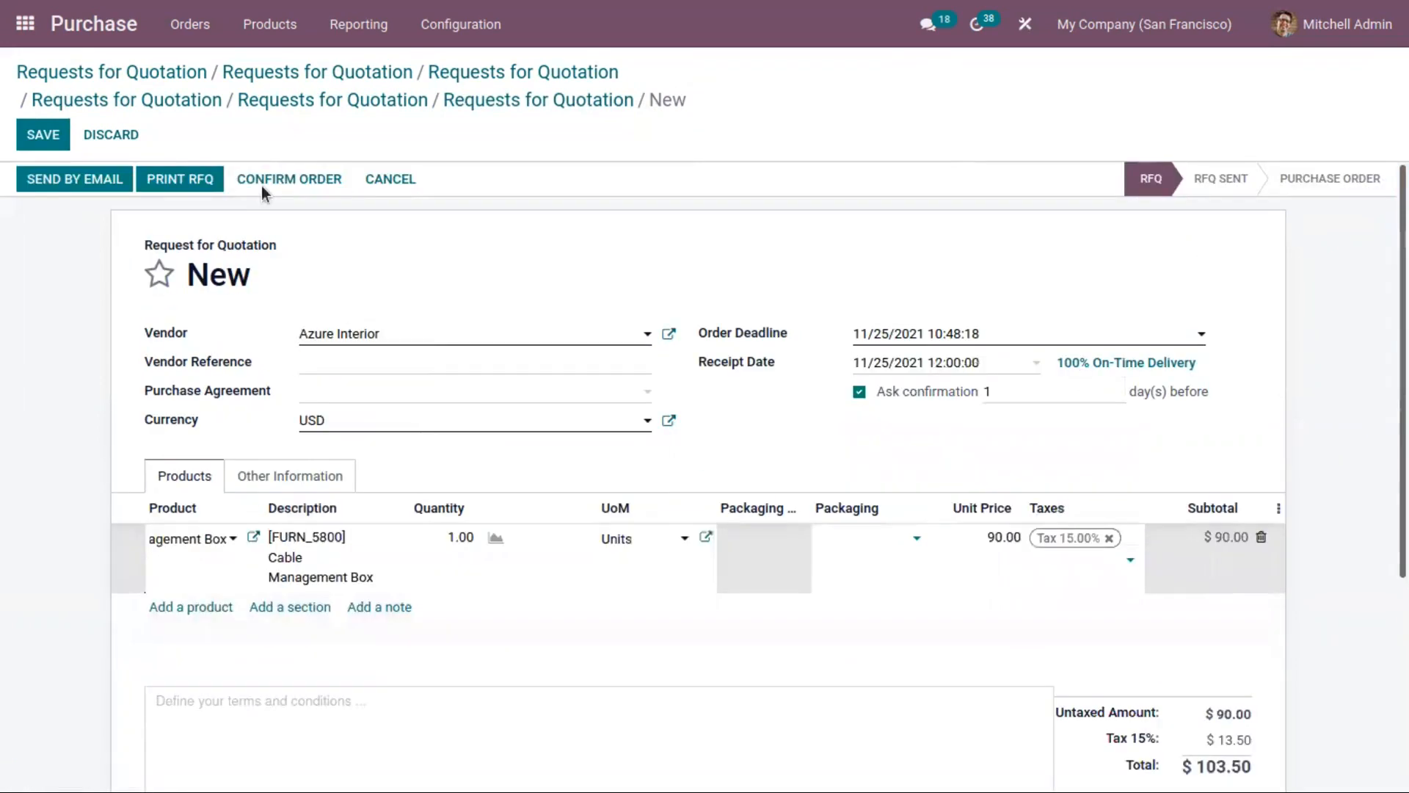
Step: Save the request for quotation and send it to the vendor by email
left_click(64, 145)
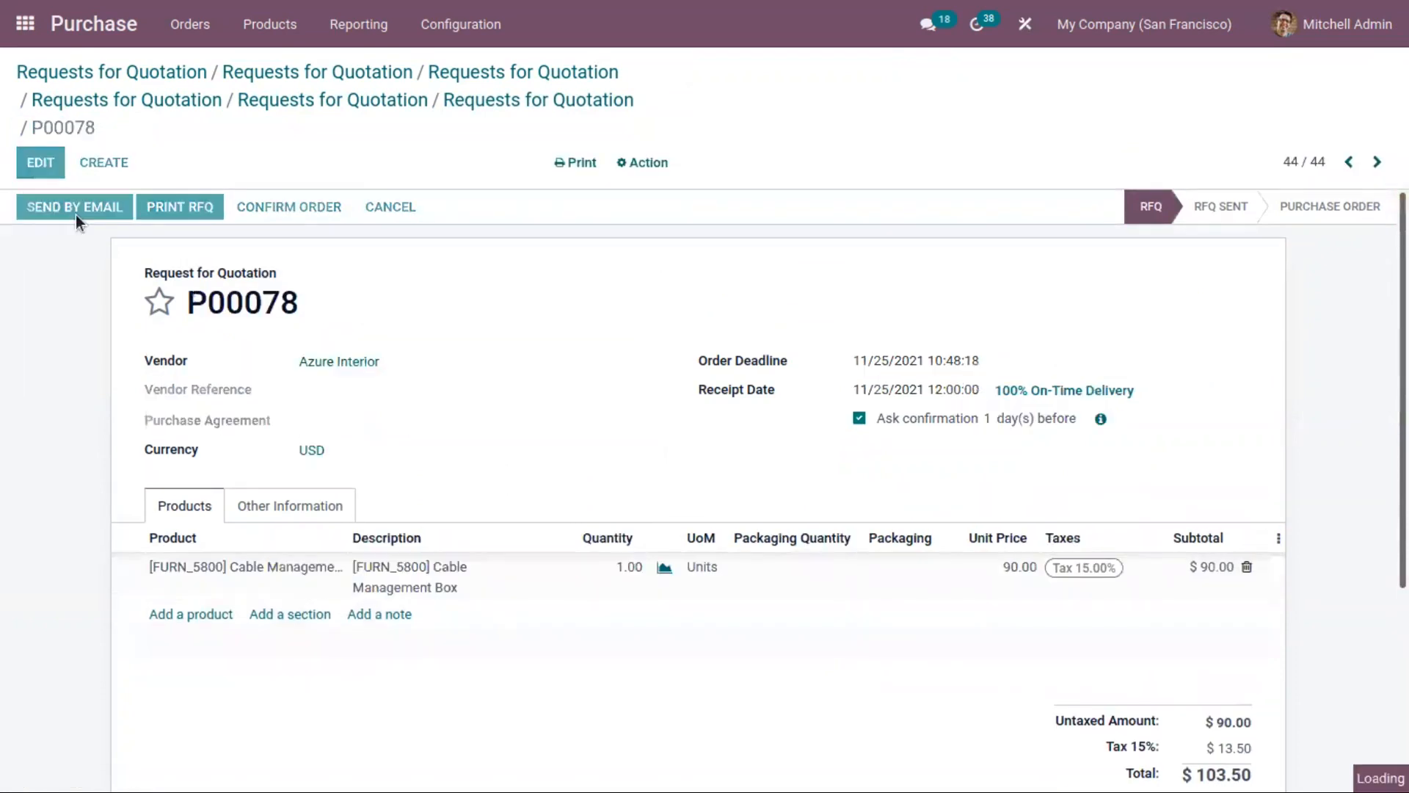
left_click(77, 214)
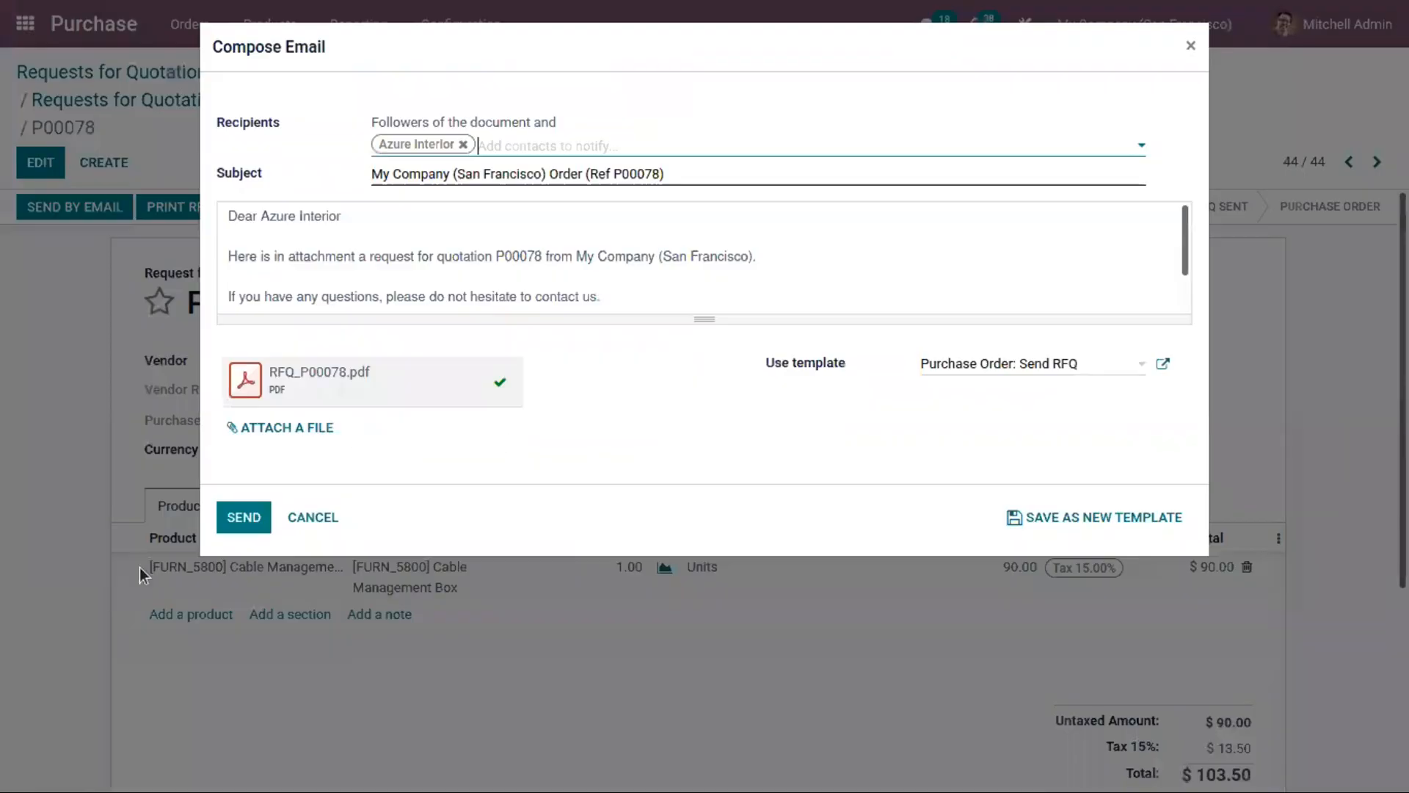
left_click(244, 523)
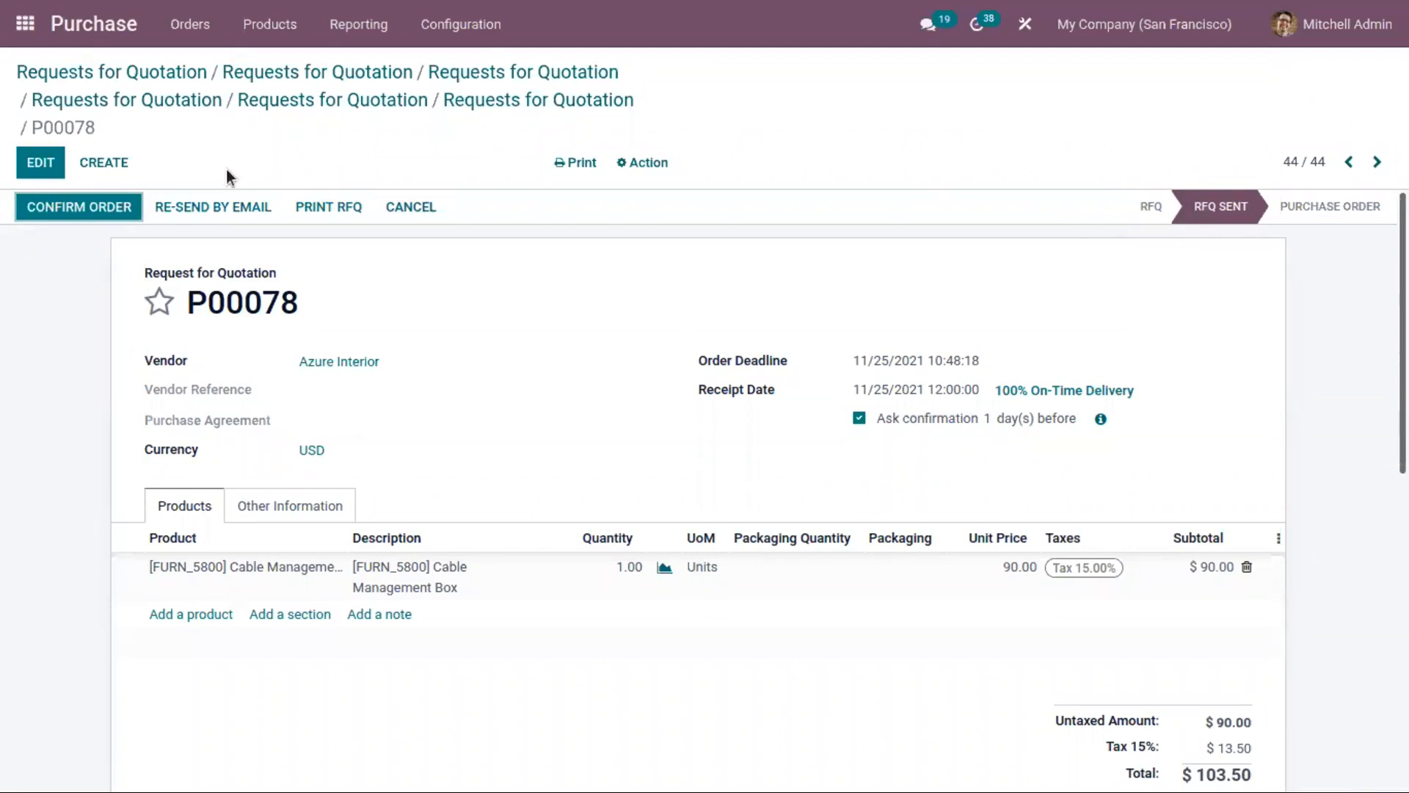
Step: Confirm the request for quotation as a purchase order and unlock the order
left_click(125, 197)
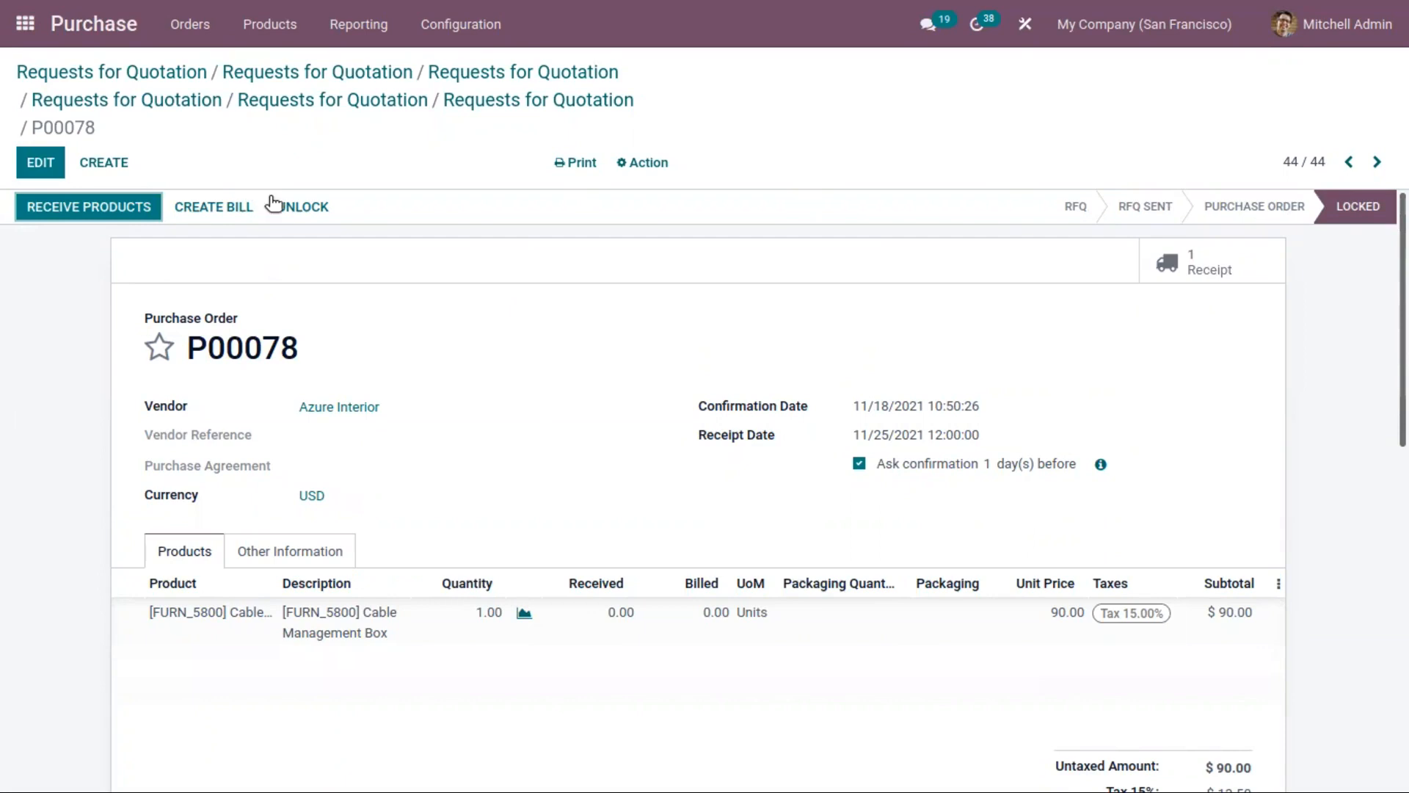
left_click(298, 211)
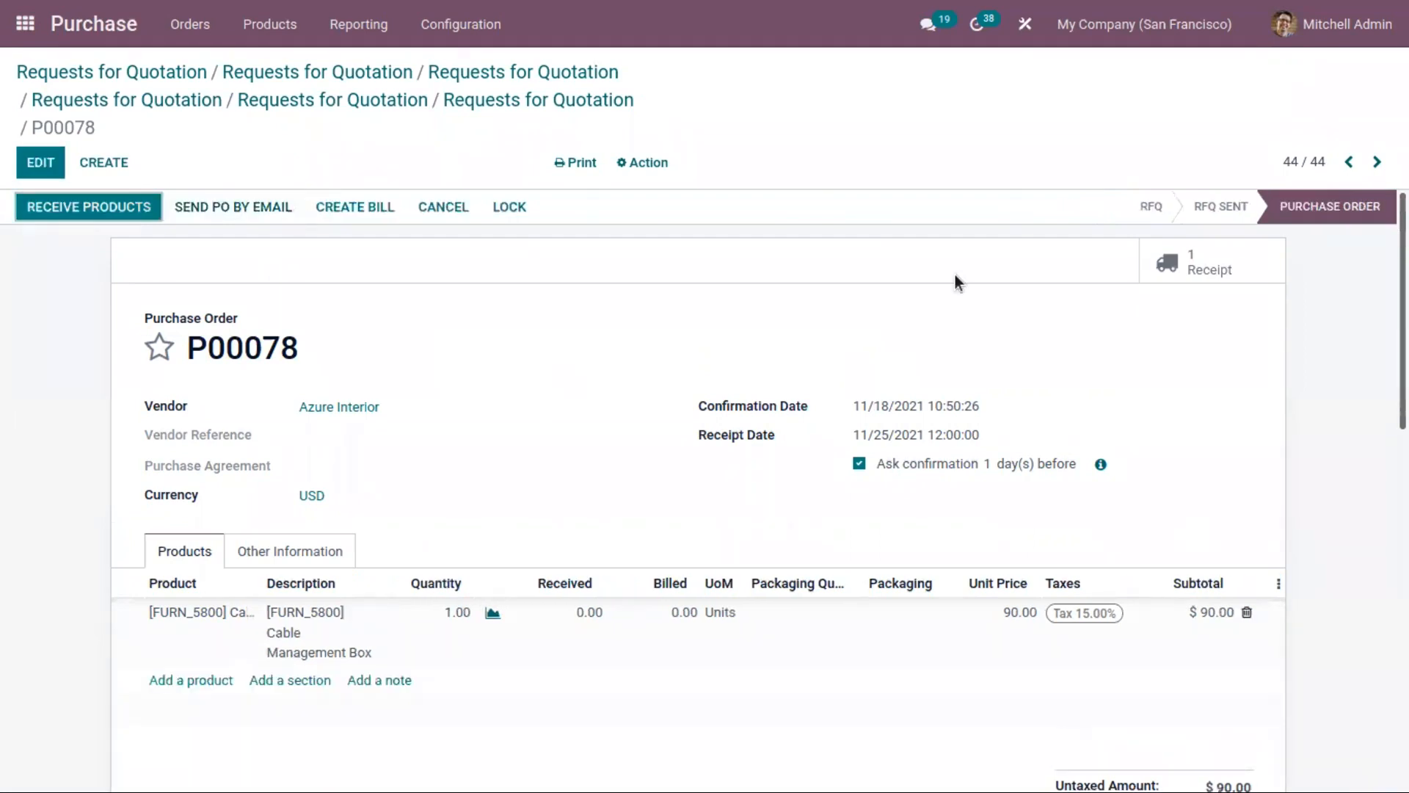
Step: Open the product receipt of the purchase order and try to validate it
left_click(103, 211)
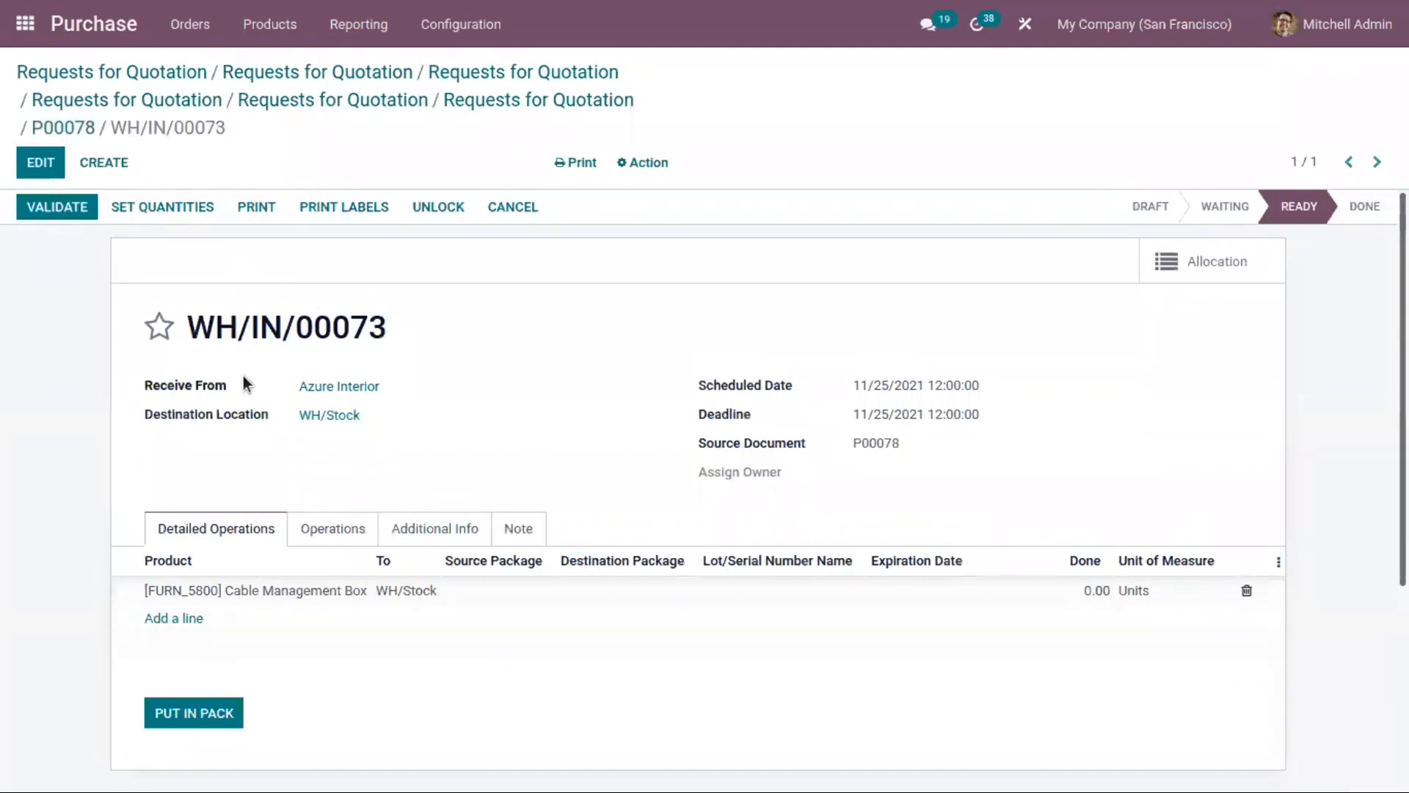
left_click(78, 208)
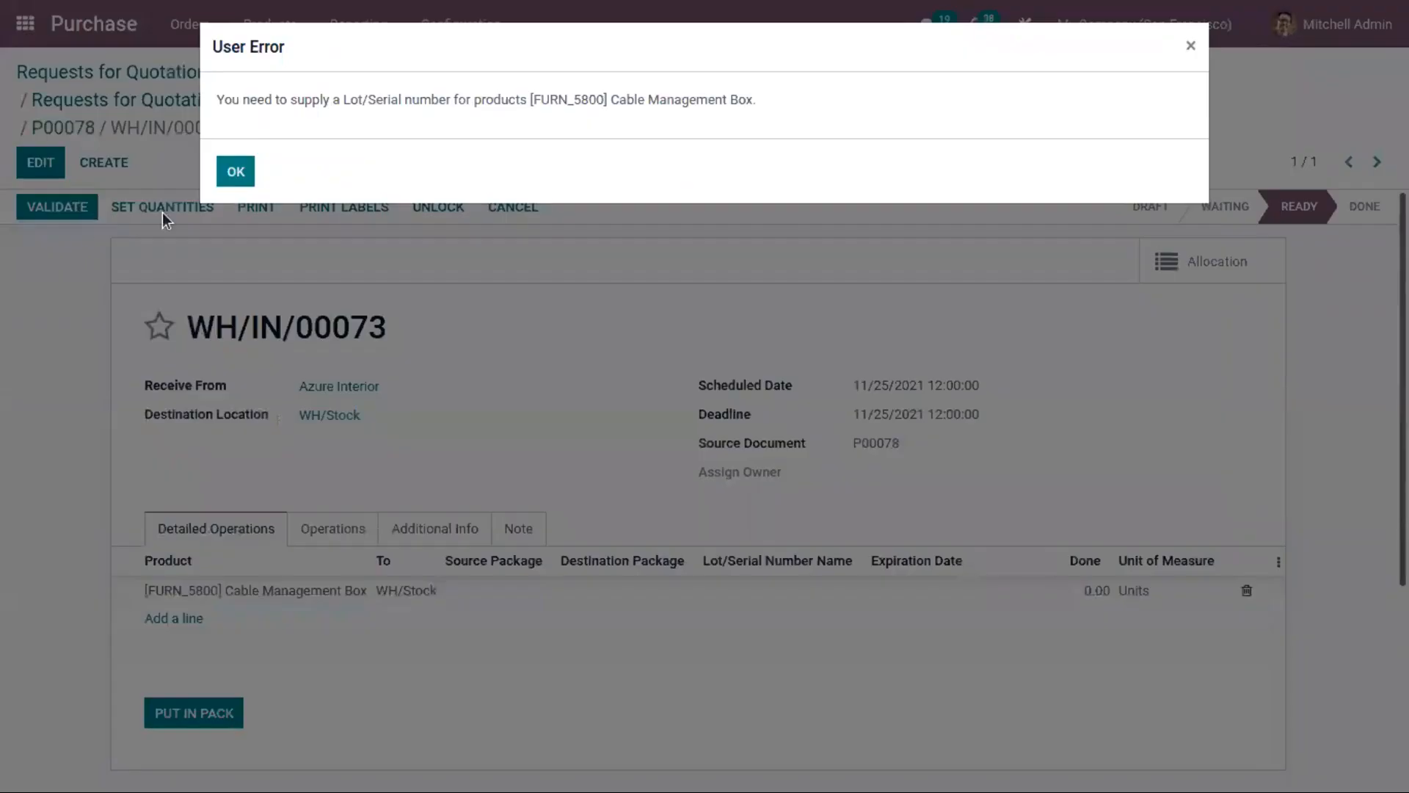
left_click(233, 173)
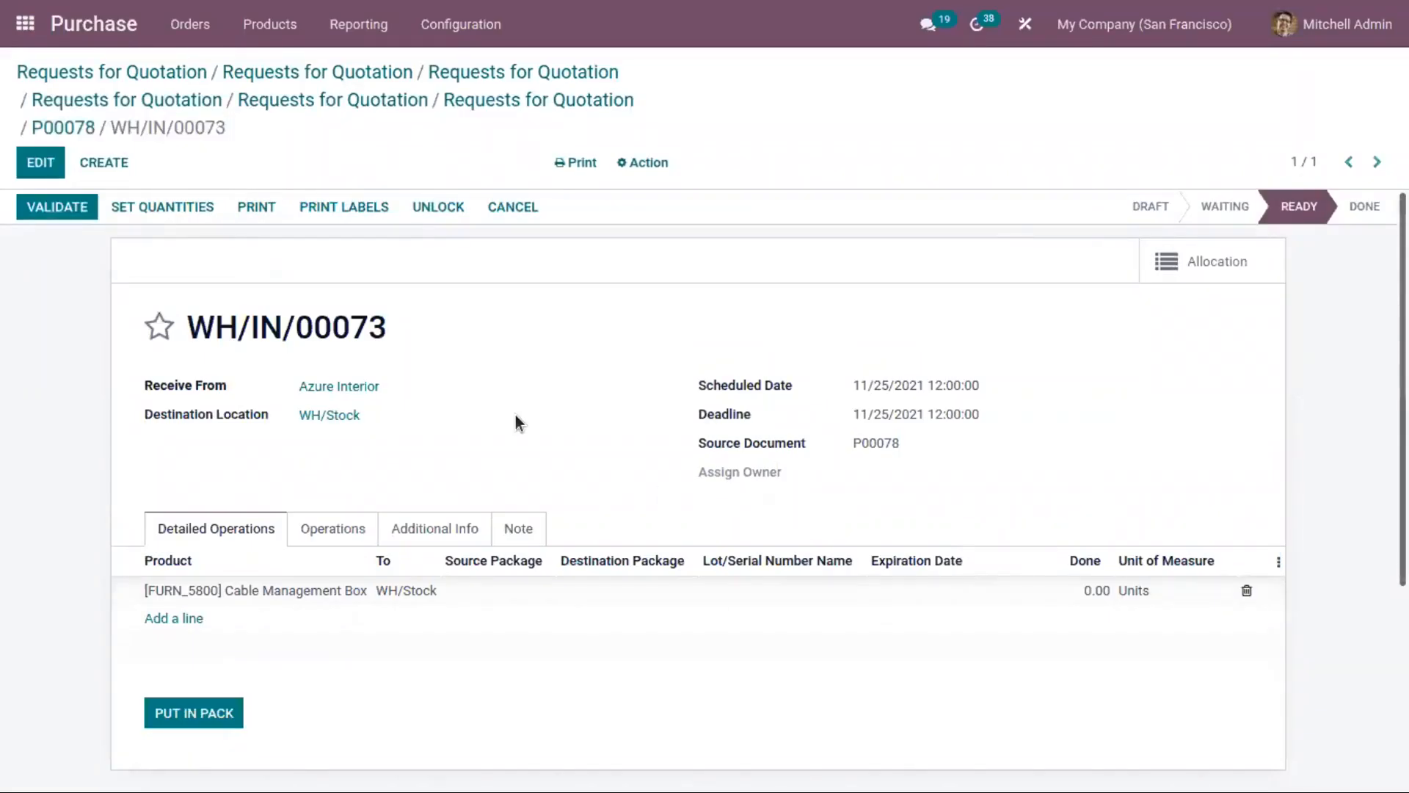
Step: Enter lot86956 as the lot number of the Cable Management Box and validate the receipt, processing all quantities
left_click(756, 587)
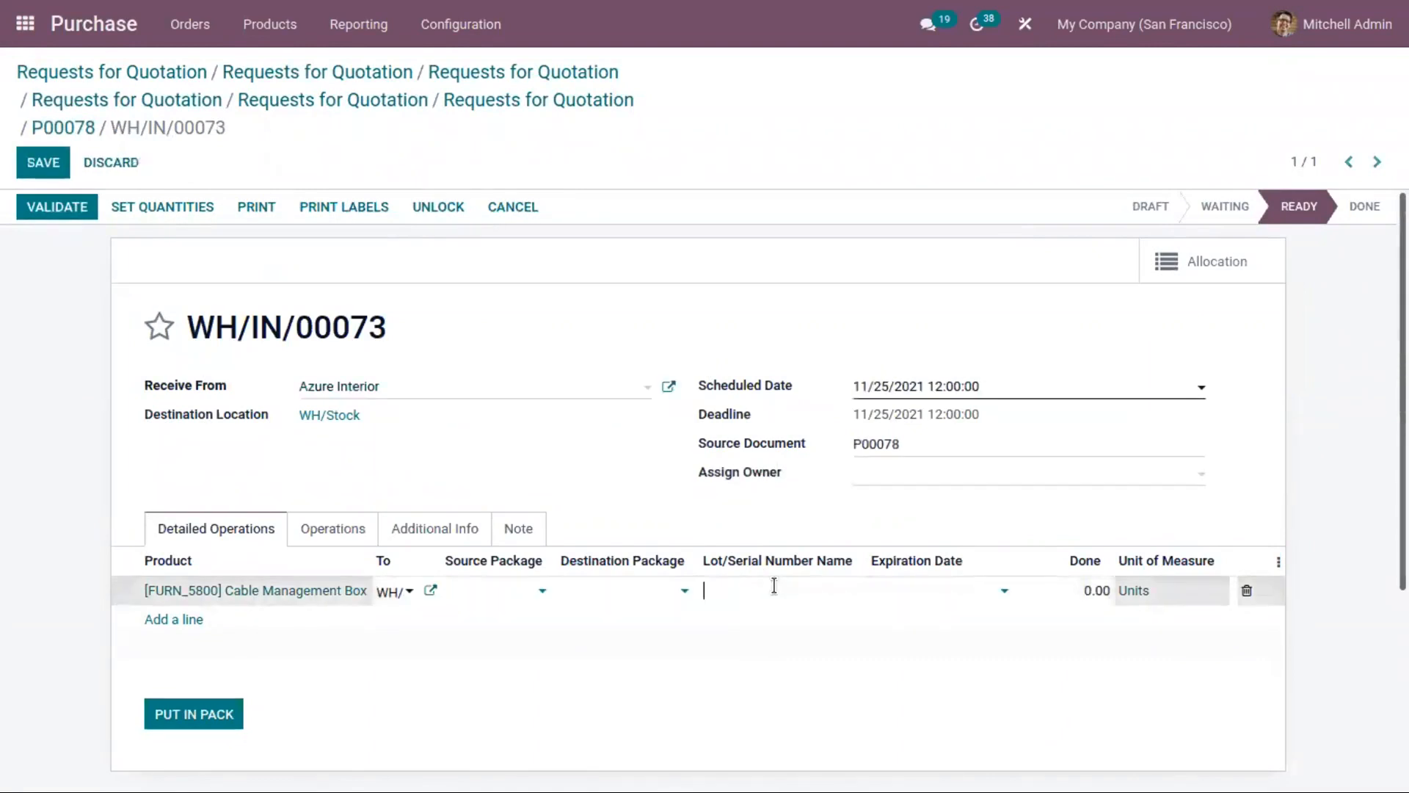
type("lot86956")
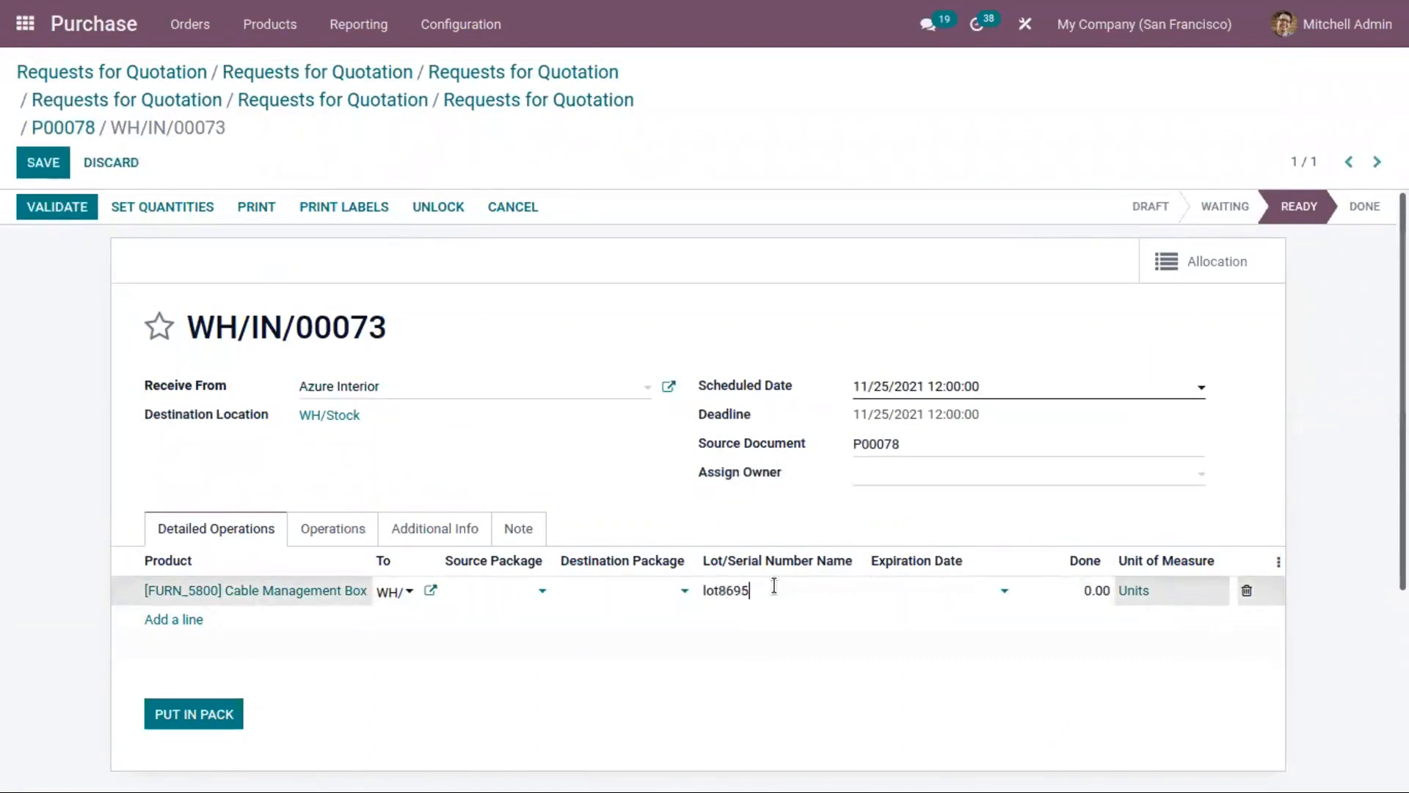
left_click(60, 162)
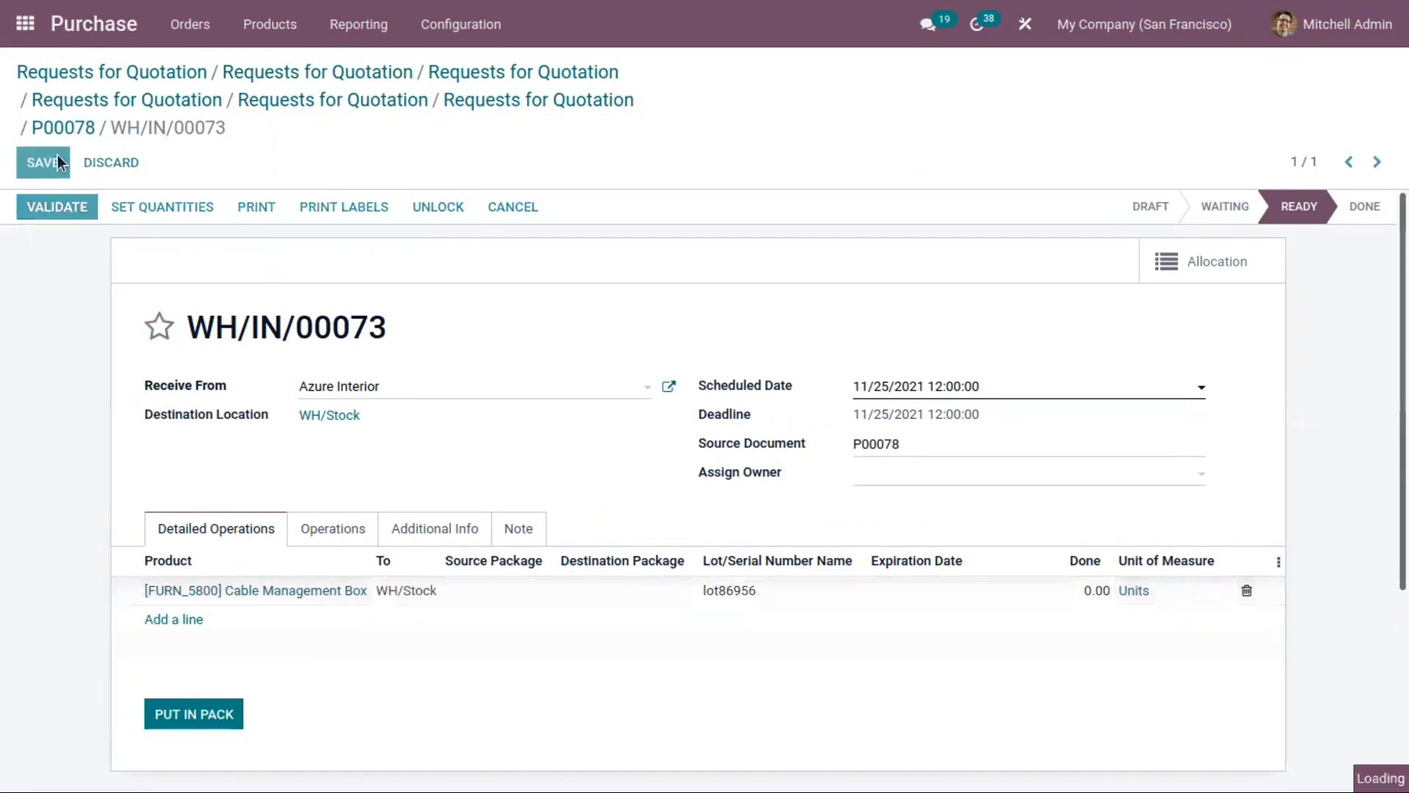
left_click(76, 205)
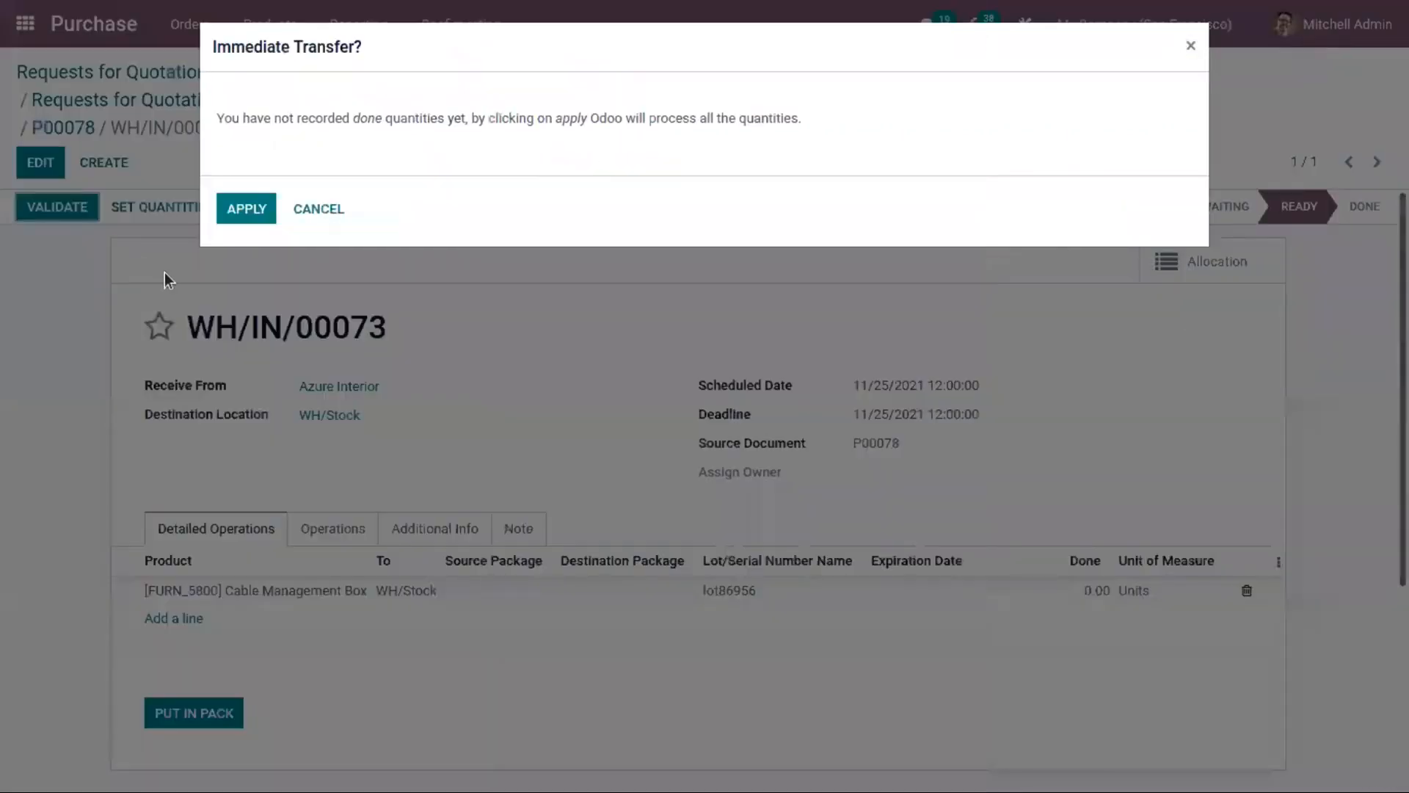
left_click(232, 217)
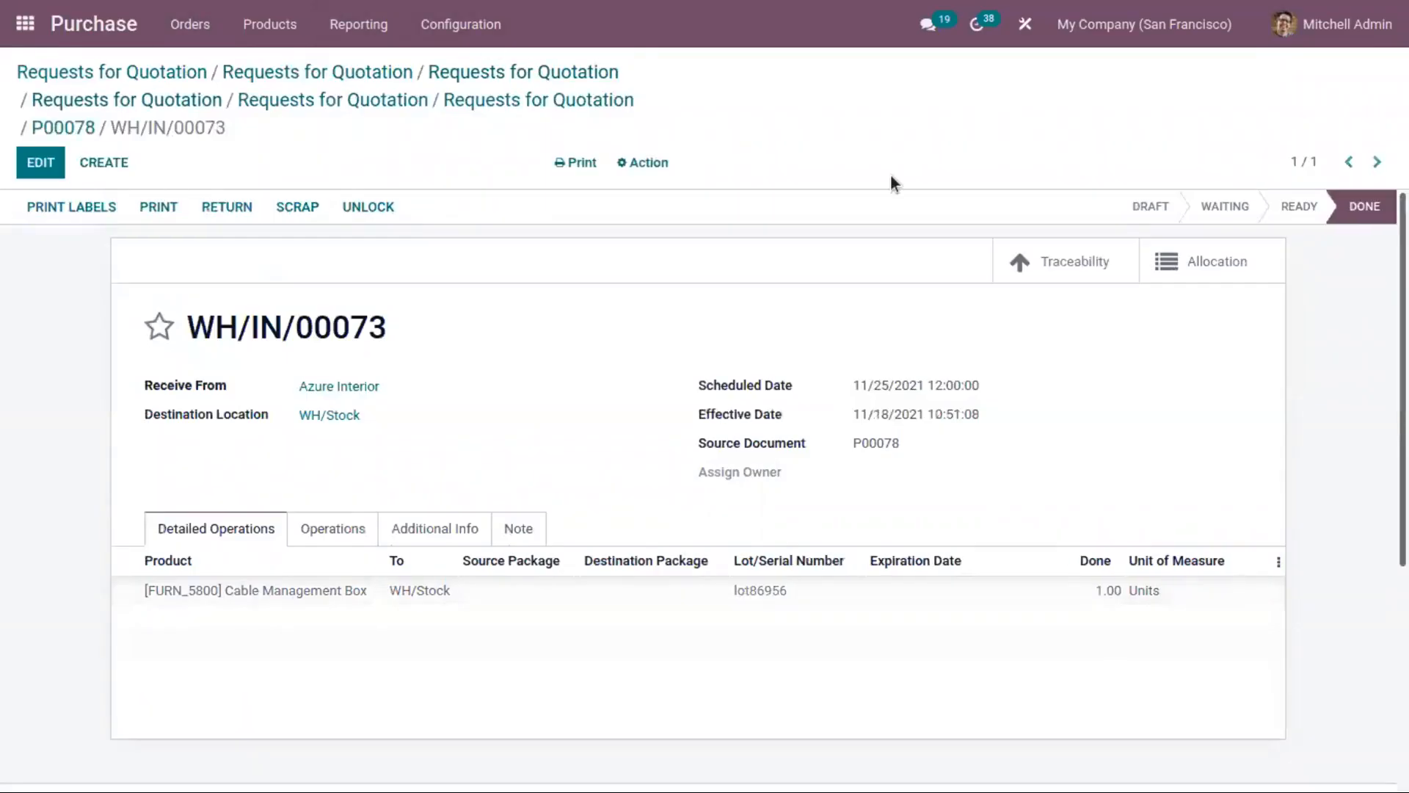
Step: Return to purchase order P00078 through the request list and create its vendor bill
left_click(506, 103)
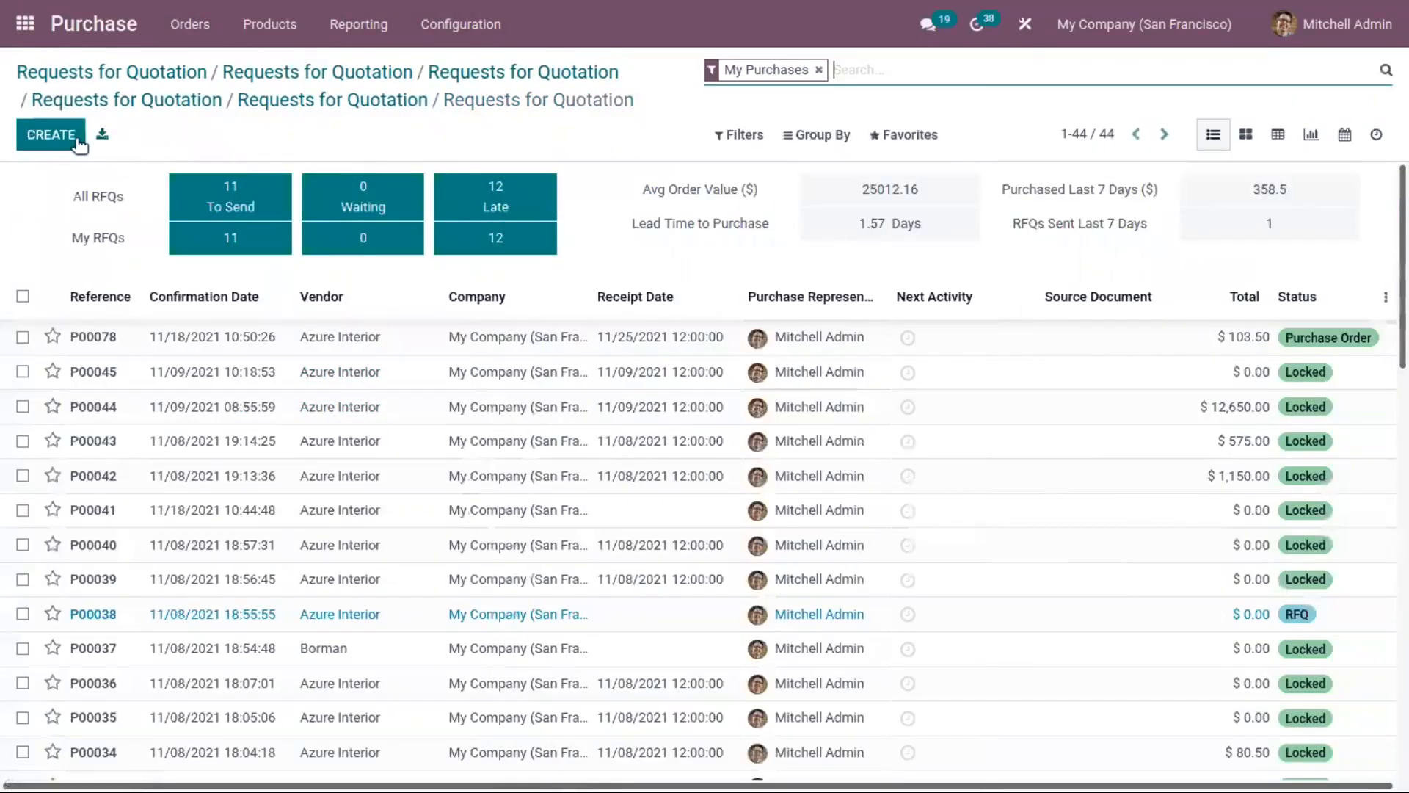
left_click(947, 340)
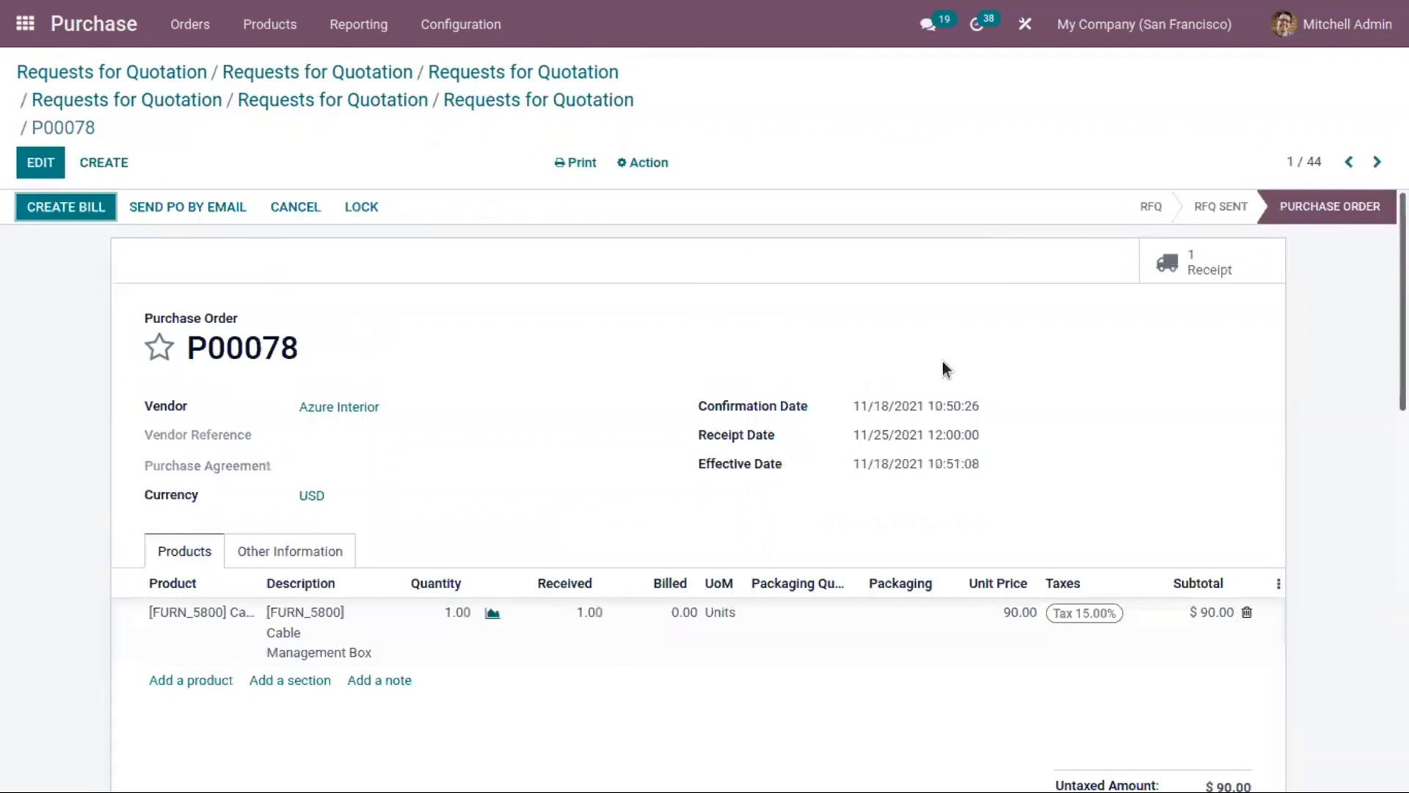
left_click(48, 214)
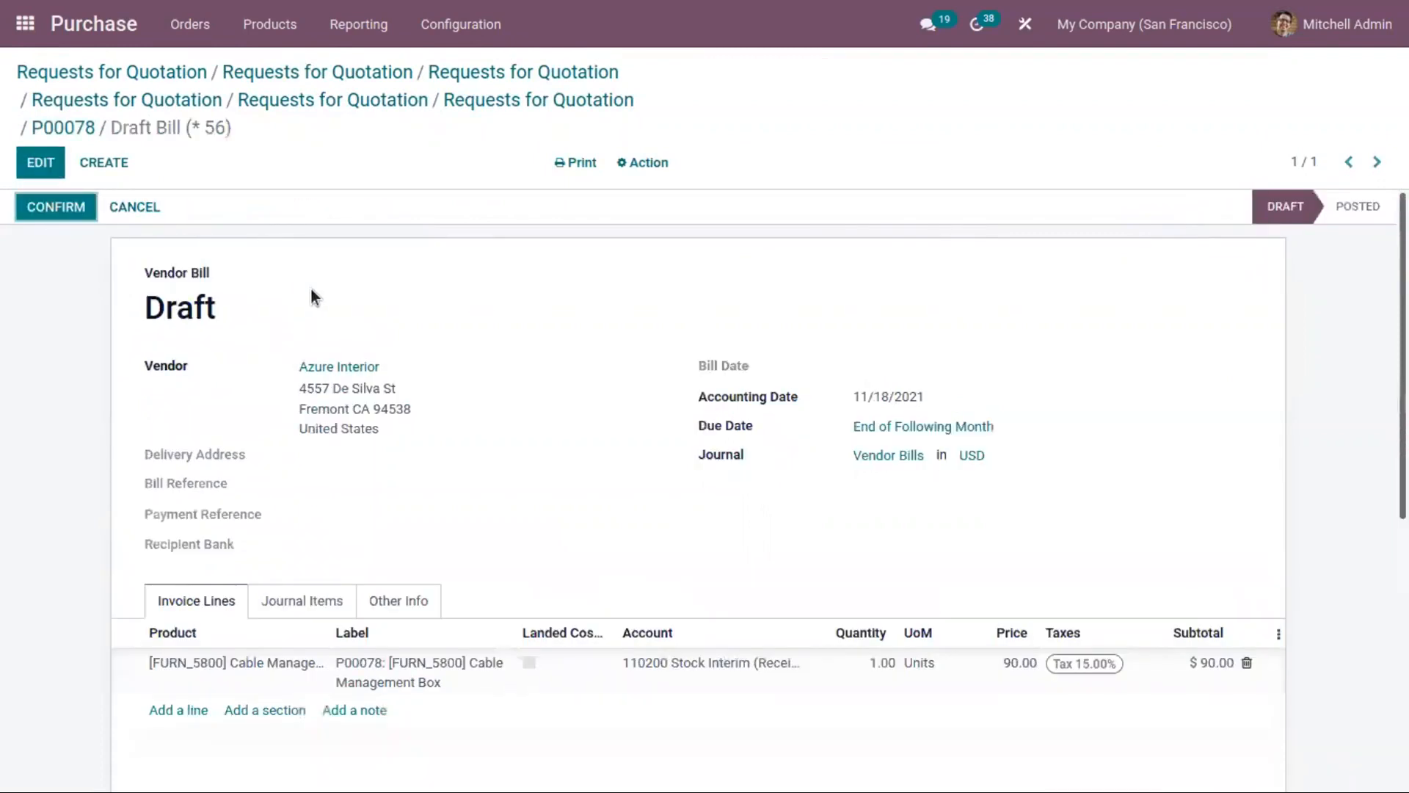
Step: Try to confirm the draft vendor bill without a bill date
left_click(46, 218)
left_click(50, 214)
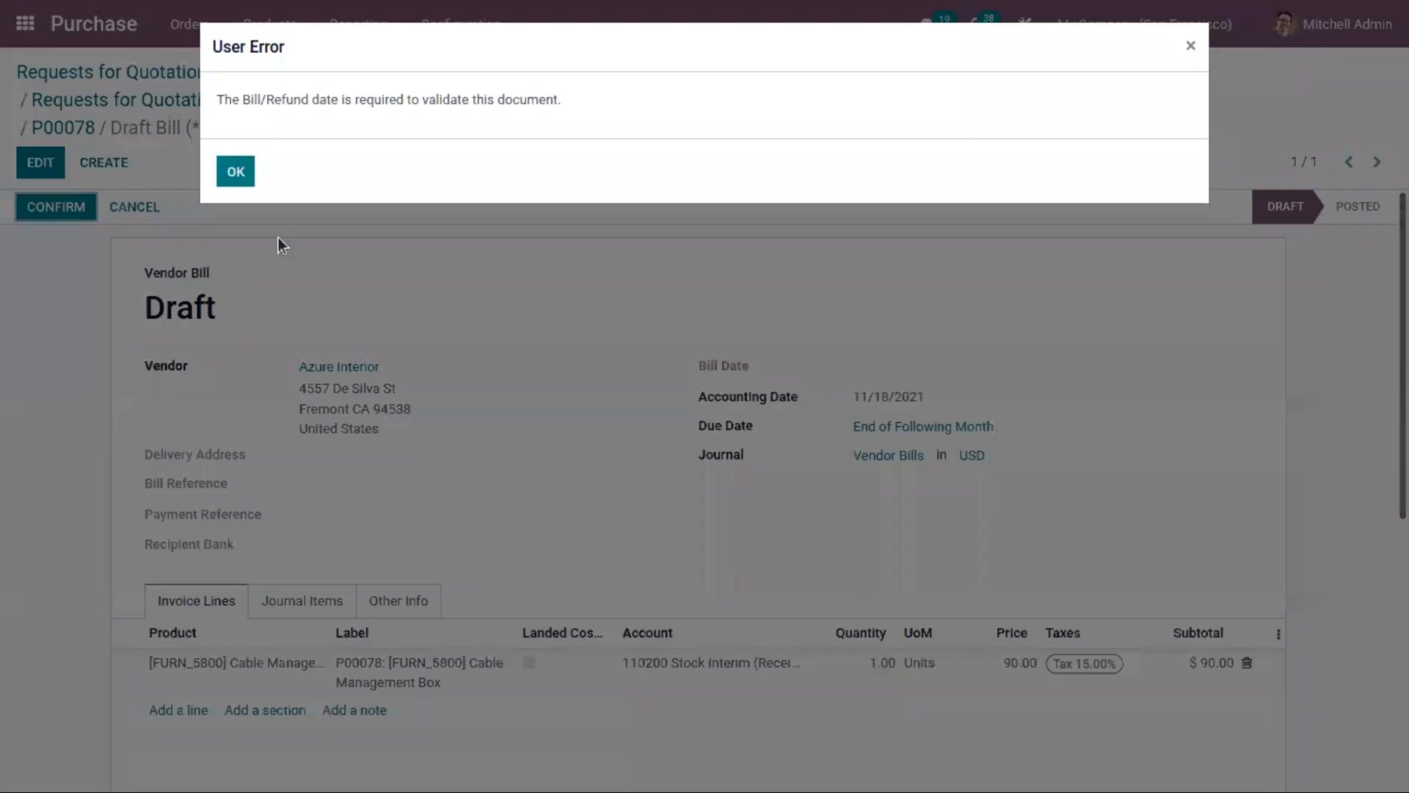
left_click(235, 172)
Step: Set the bill date to 11/18/2021 and confirm the vendor bill
left_click(909, 368)
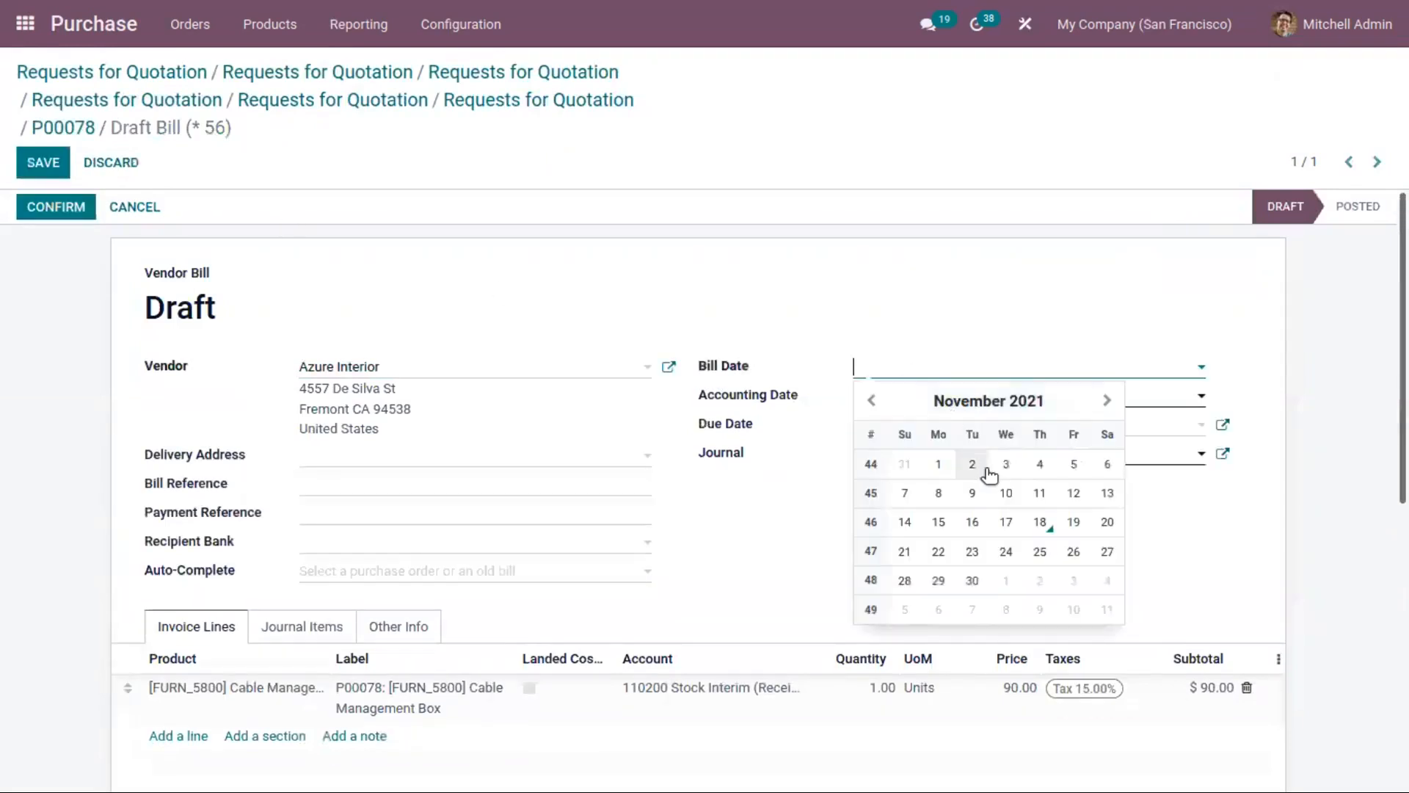
left_click(1038, 524)
left_click(58, 208)
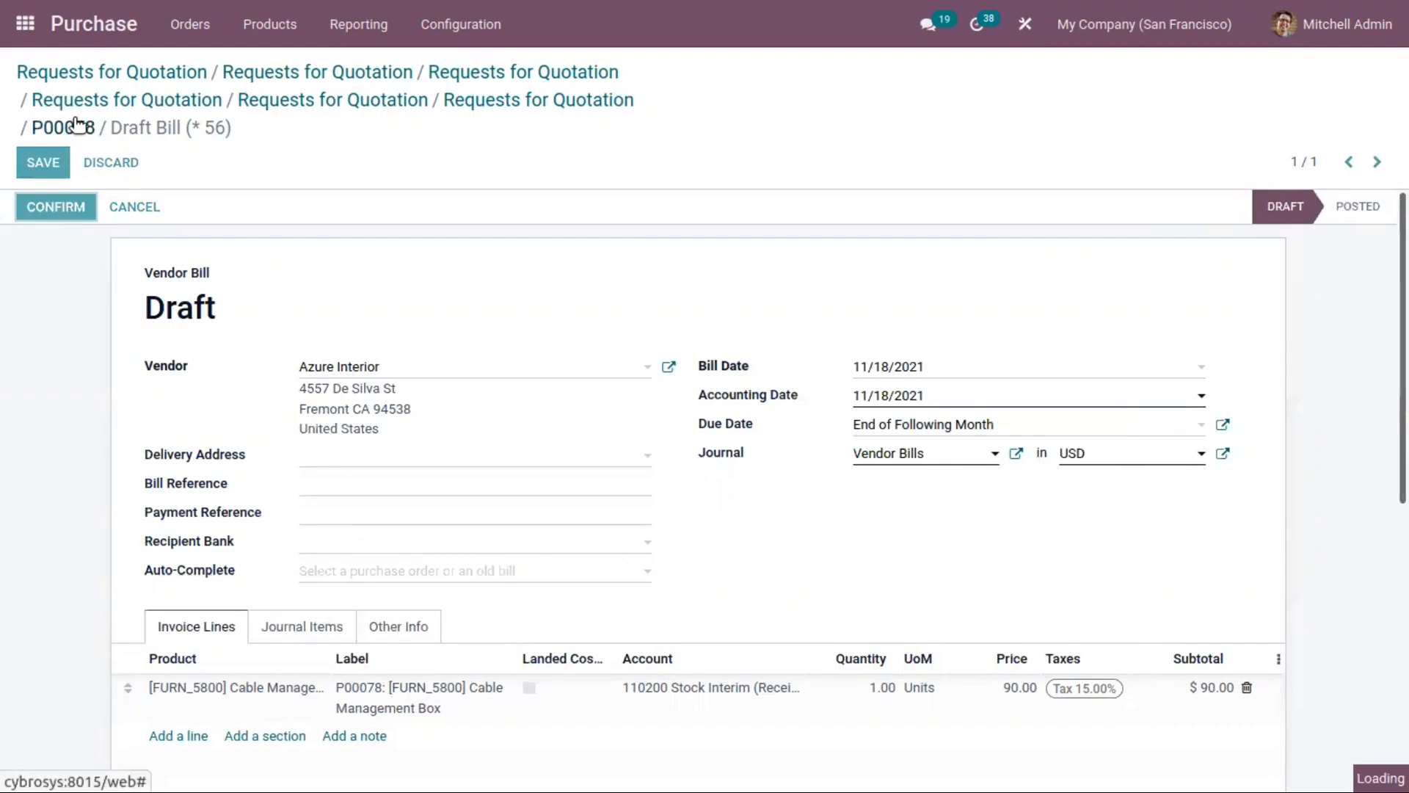
Step: Register the payment of the vendor bill with the proposed details and return to the requests for quotation
left_click(126, 209)
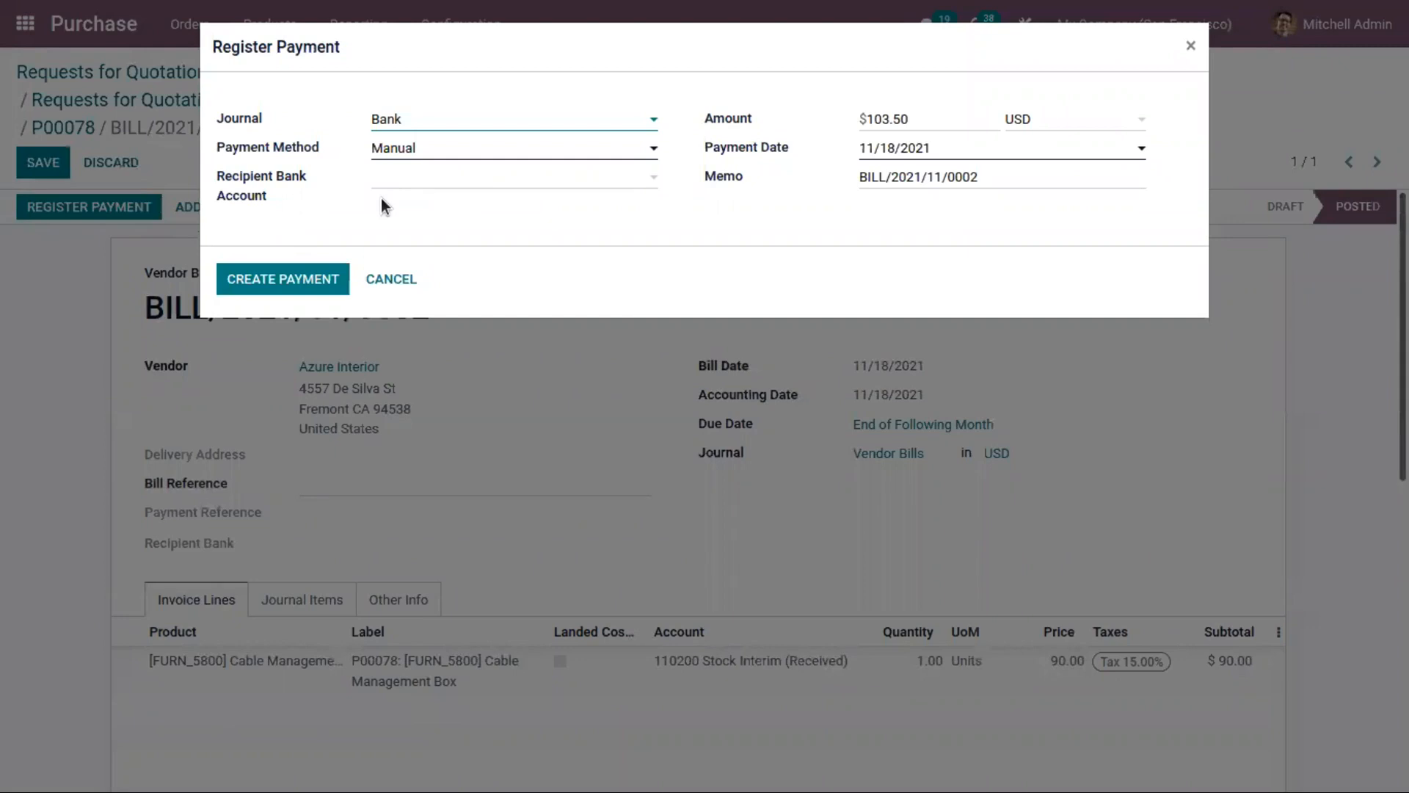
left_click(292, 279)
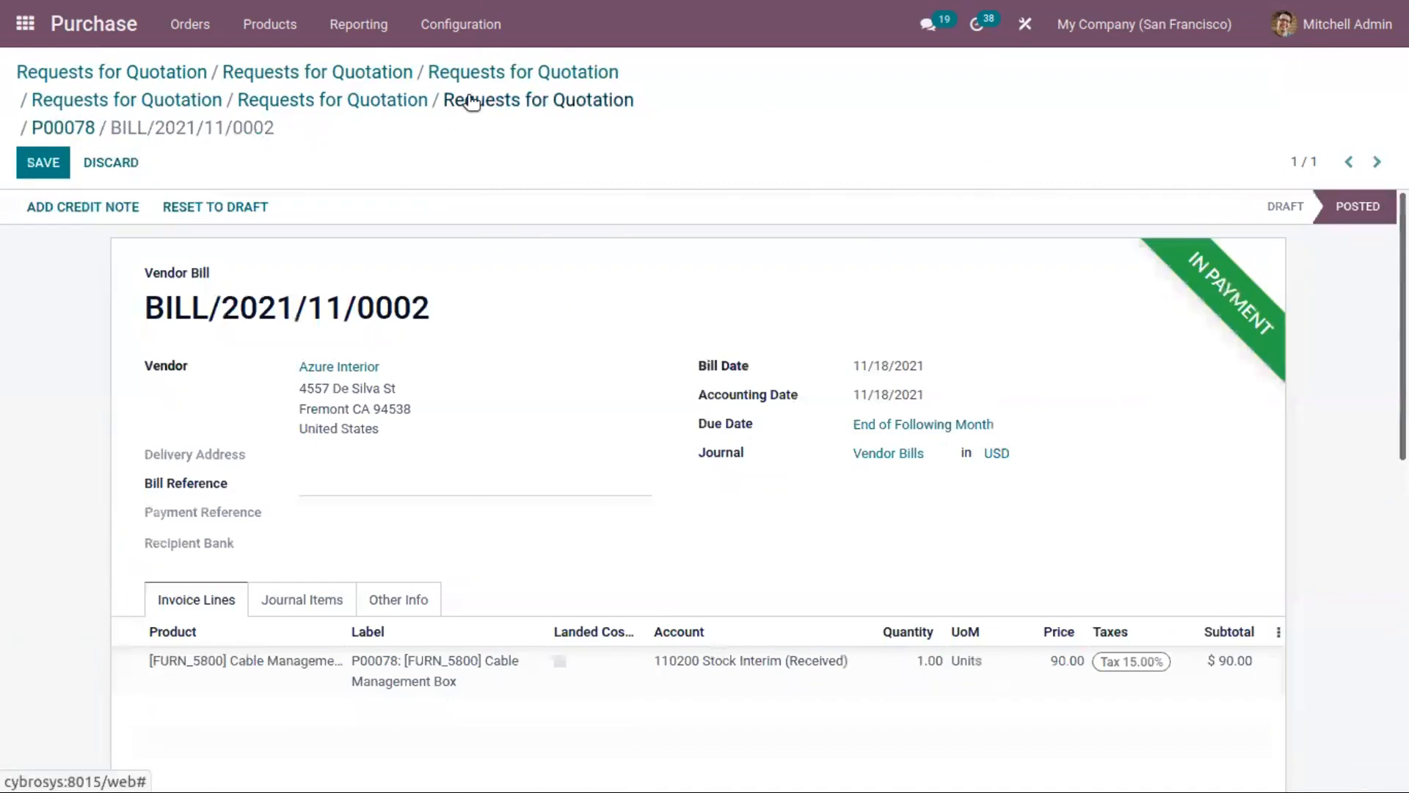
left_click(472, 102)
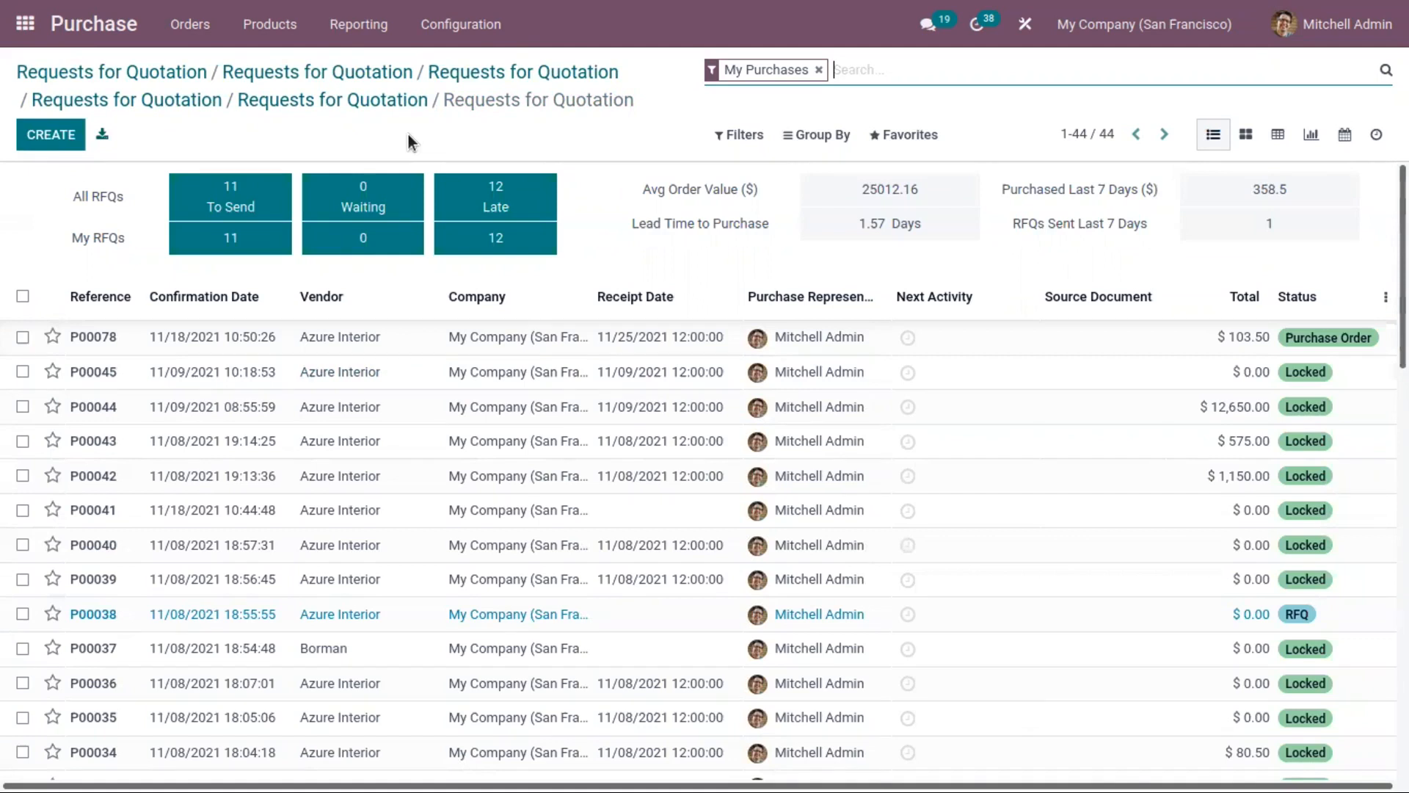
Step: Open the purchase orders list and look through its orders and their billing status
left_click(191, 27)
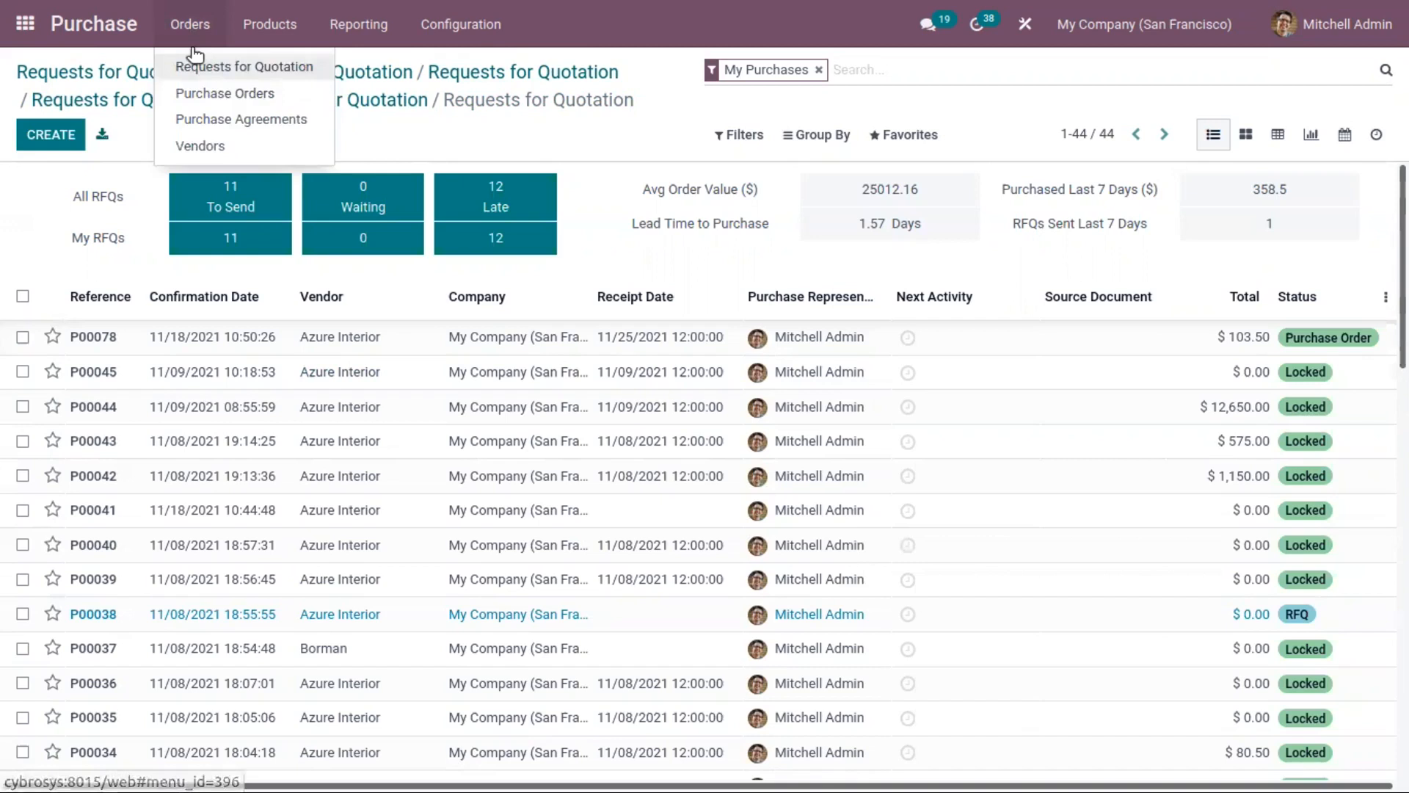
left_click(224, 94)
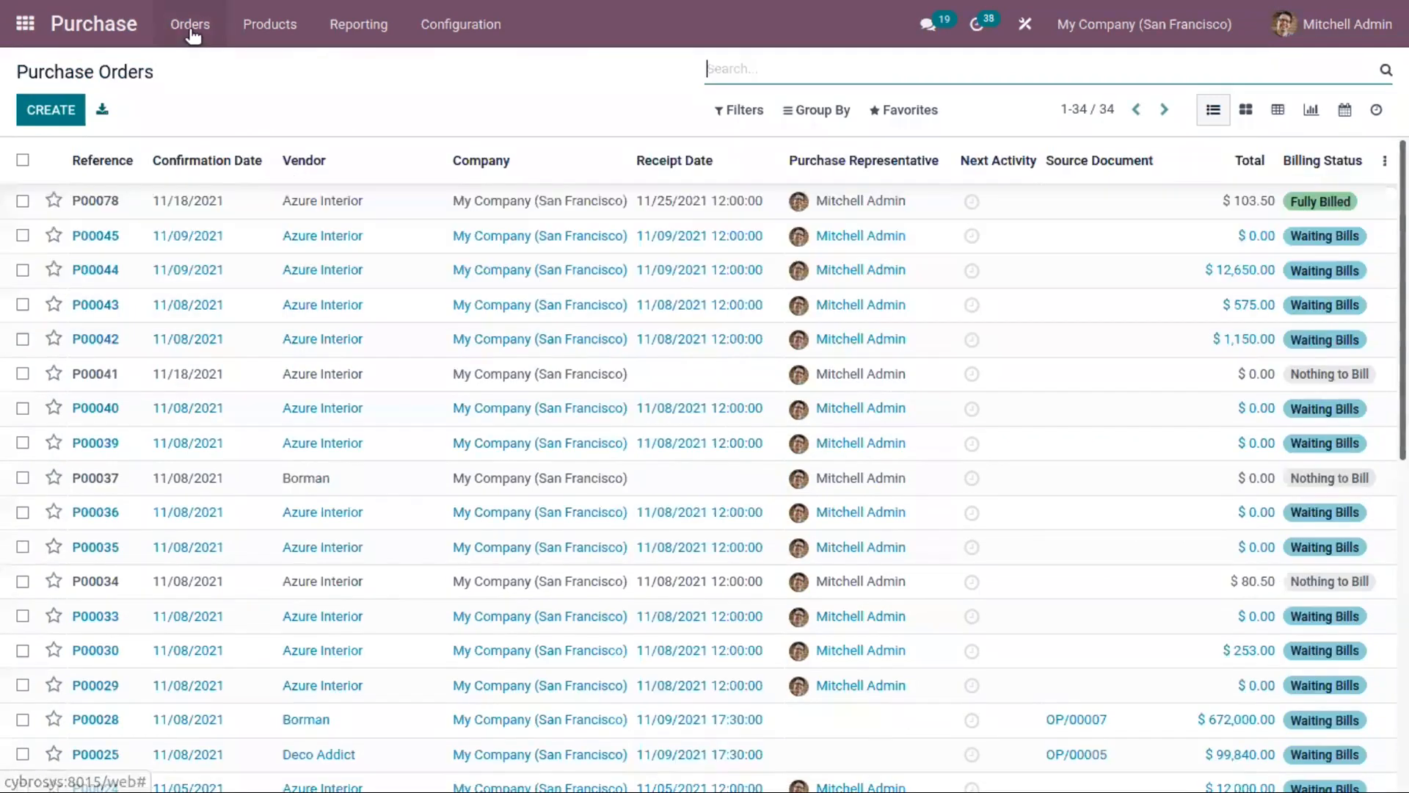
left_click(192, 29)
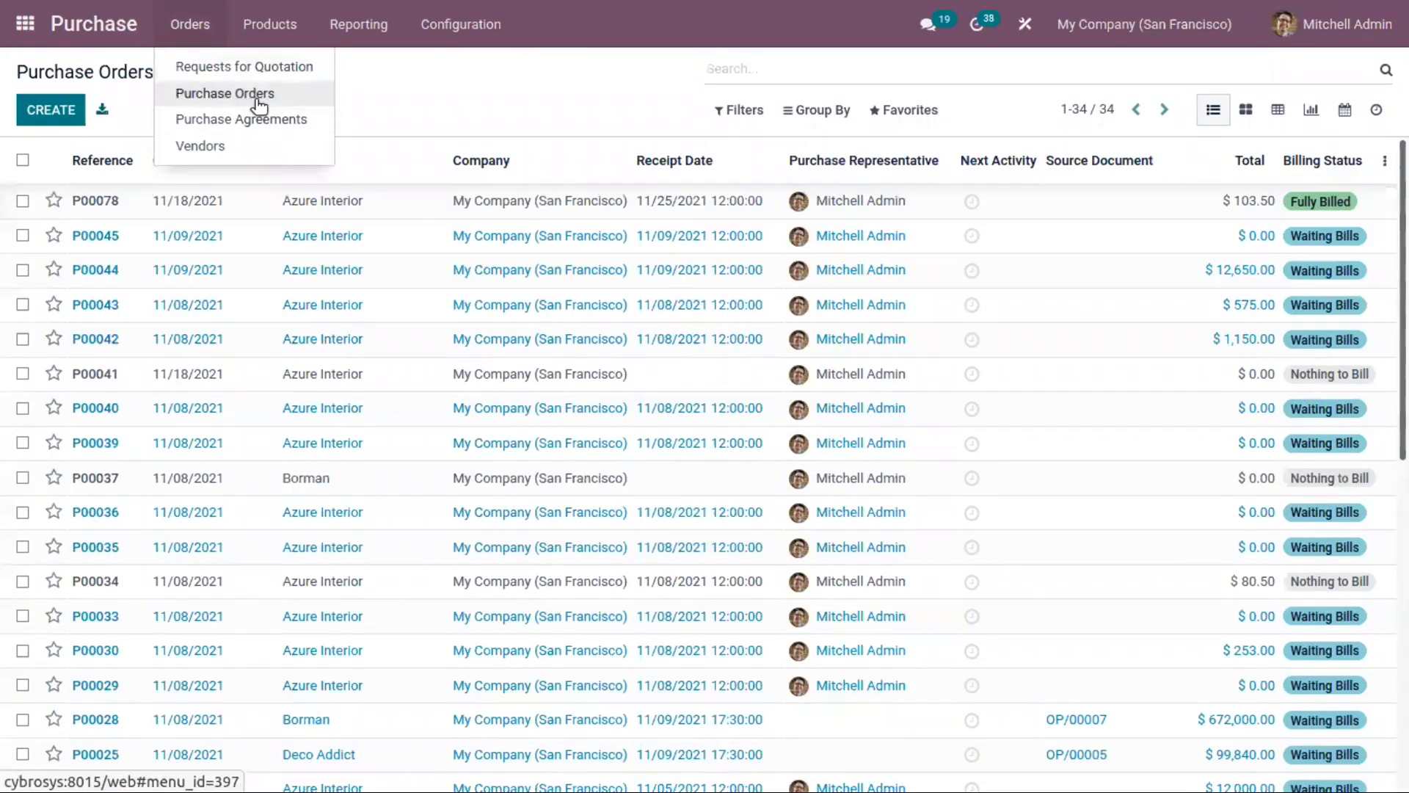
left_click(394, 99)
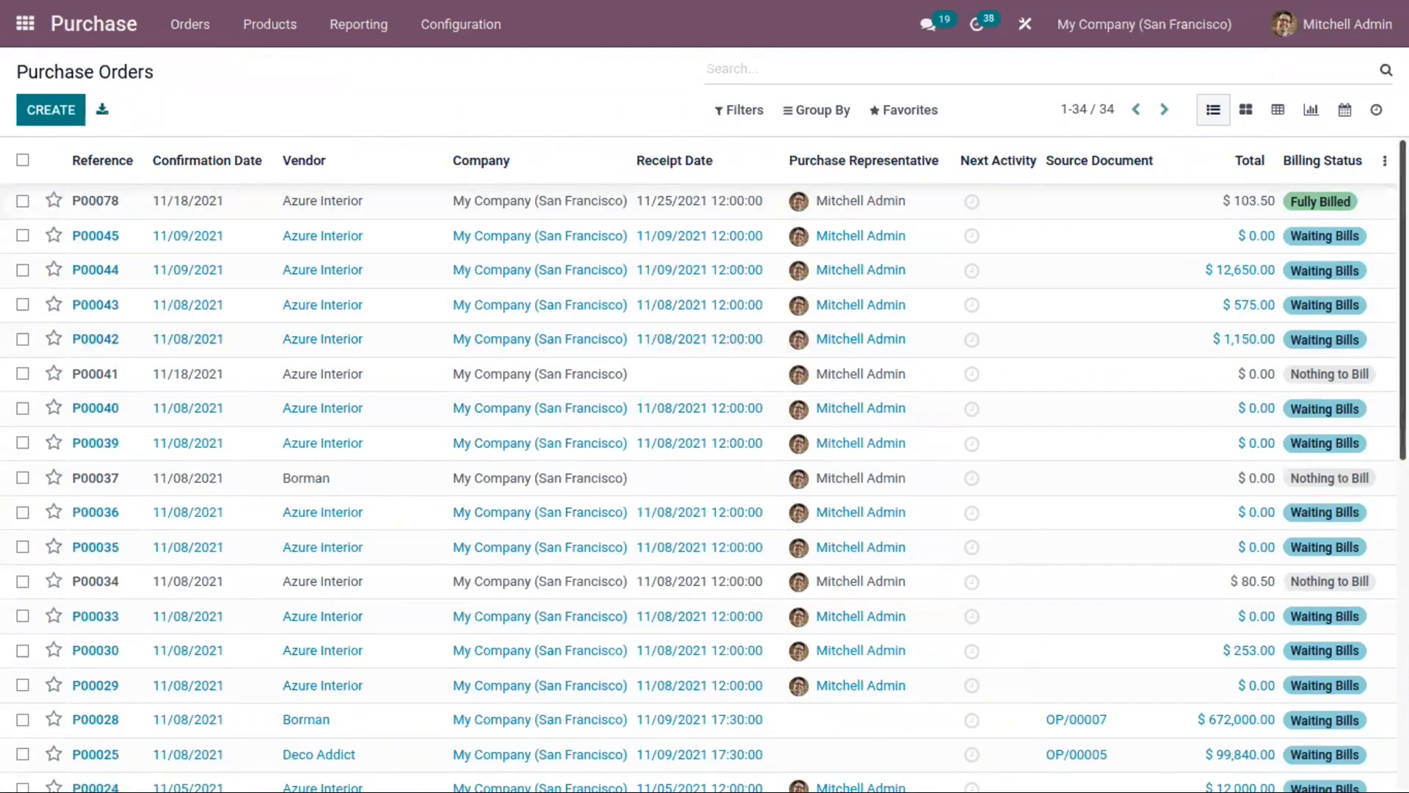
mouse_move(1404, 293)
left_mouse_down()
mouse_move(1404, 334)
mouse_move(1404, 293)
left_mouse_up()
left_click_drag(1404, 201, 1404, 274)
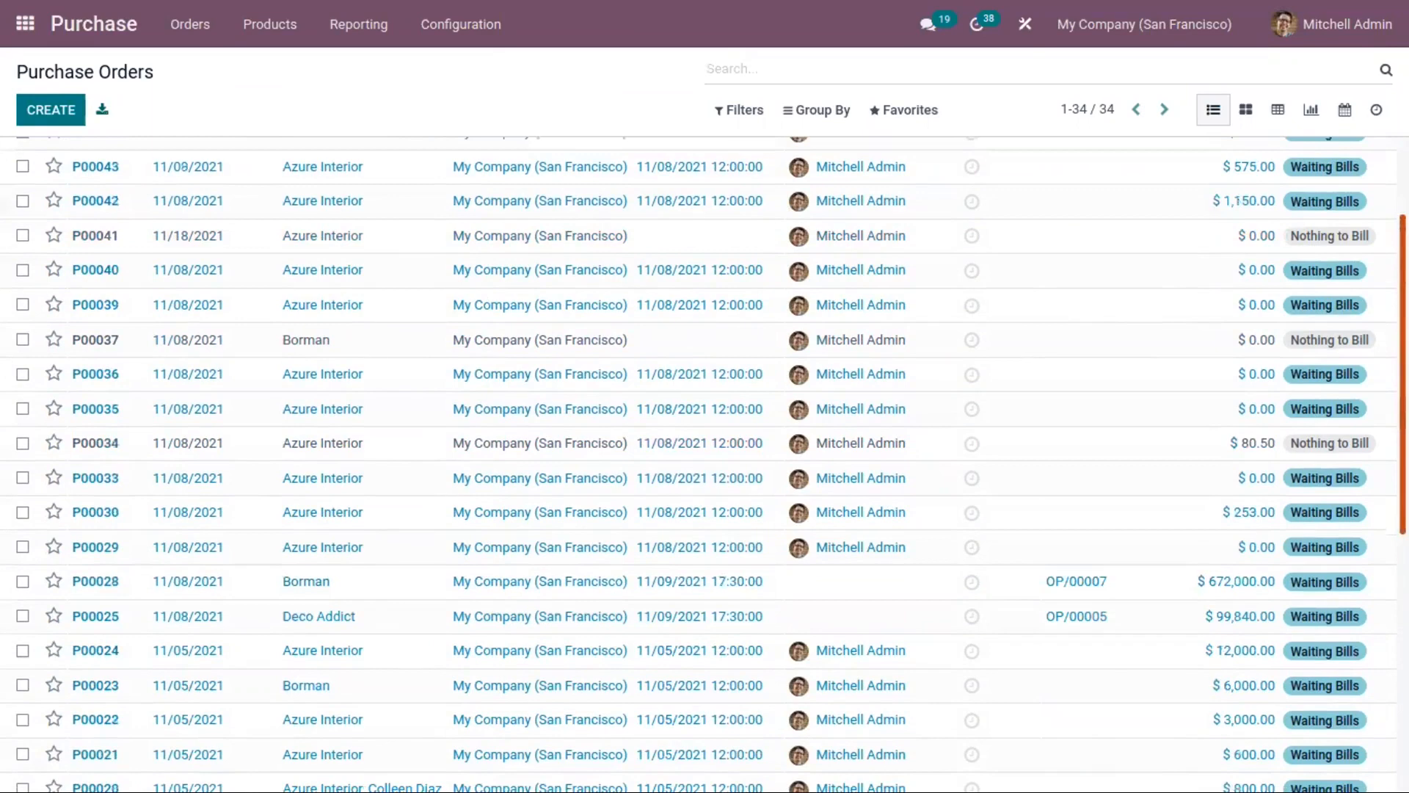
left_click_drag(1403, 273, 1403, 196)
Step: Filter the purchase orders by Bills Received and replace that filter with Waiting Bills
left_click(743, 110)
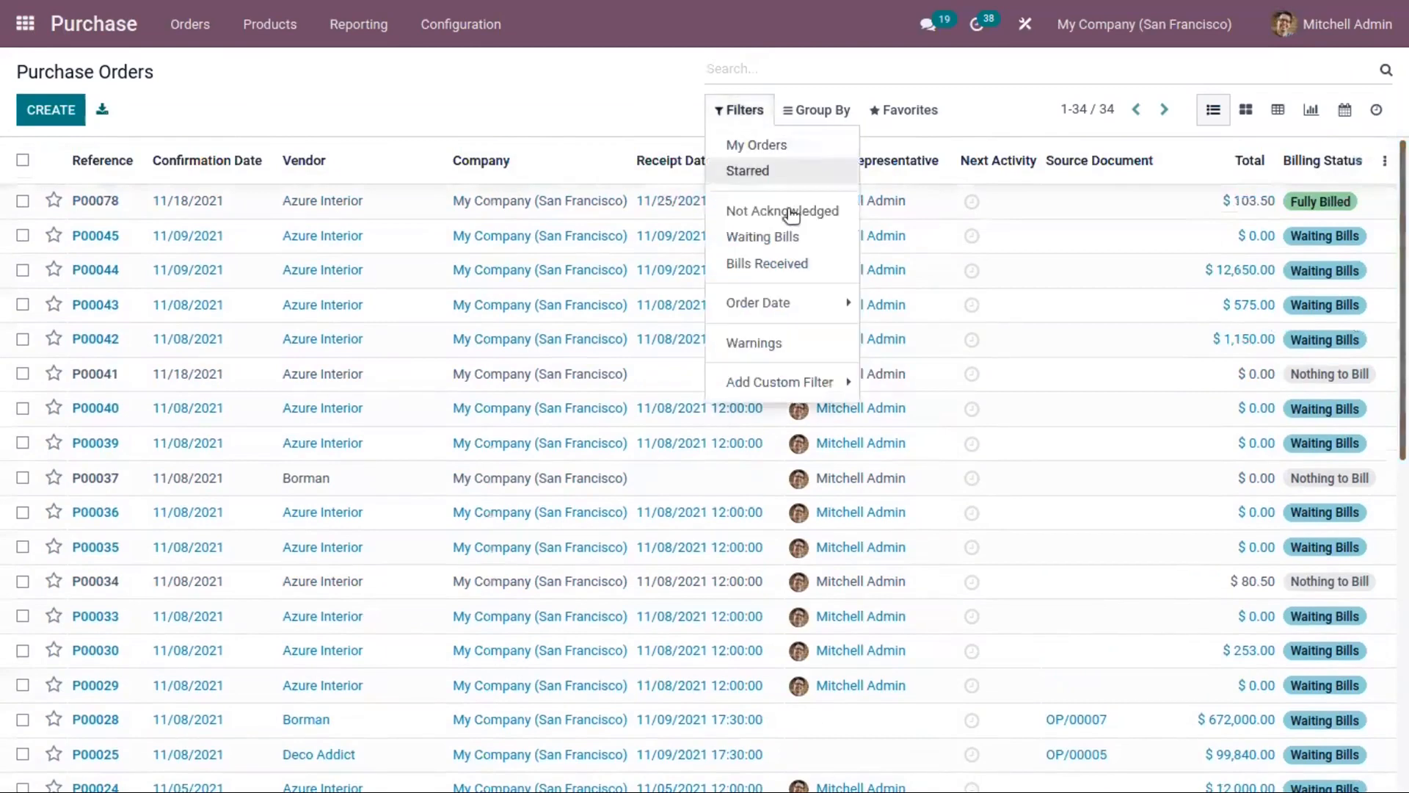
left_click(799, 263)
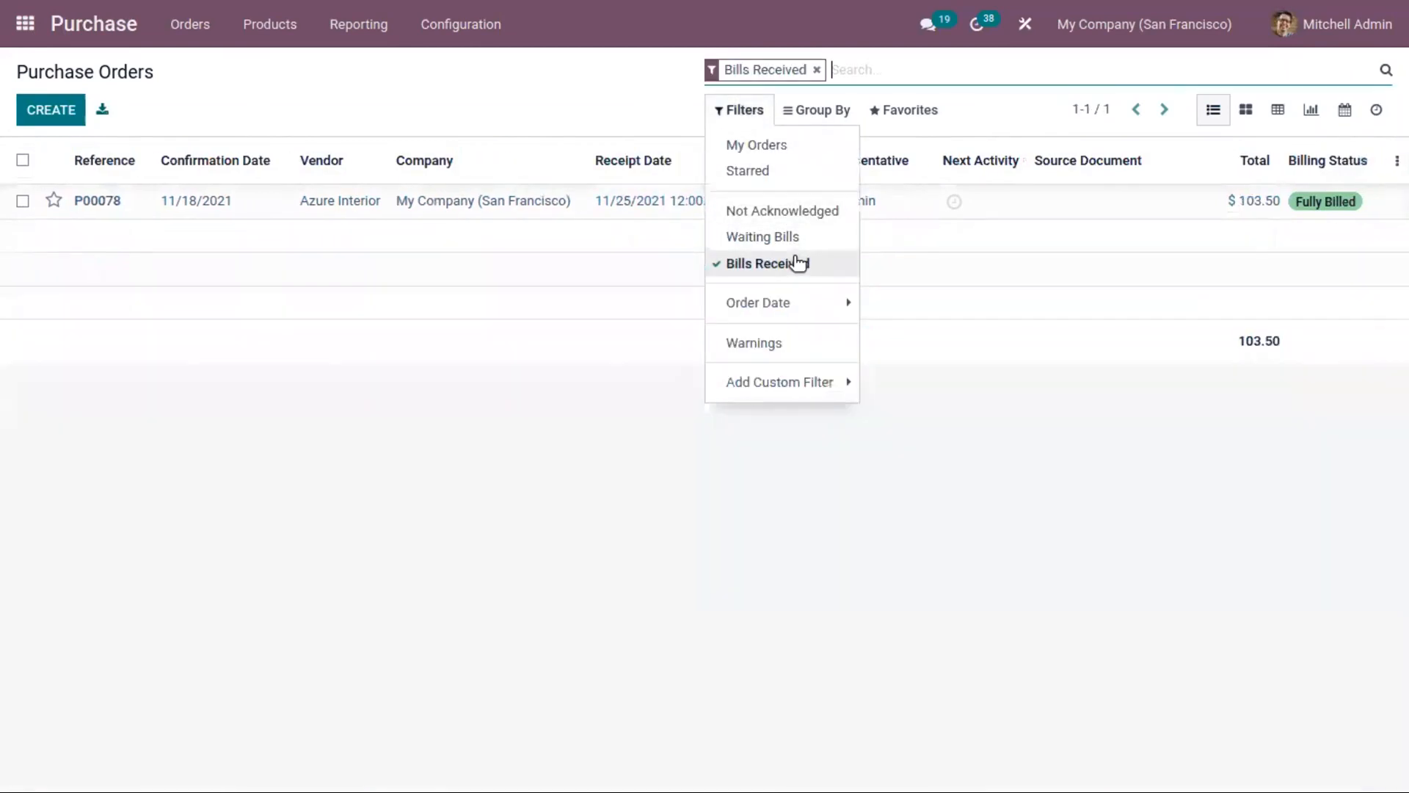
left_click(796, 262)
left_click(791, 236)
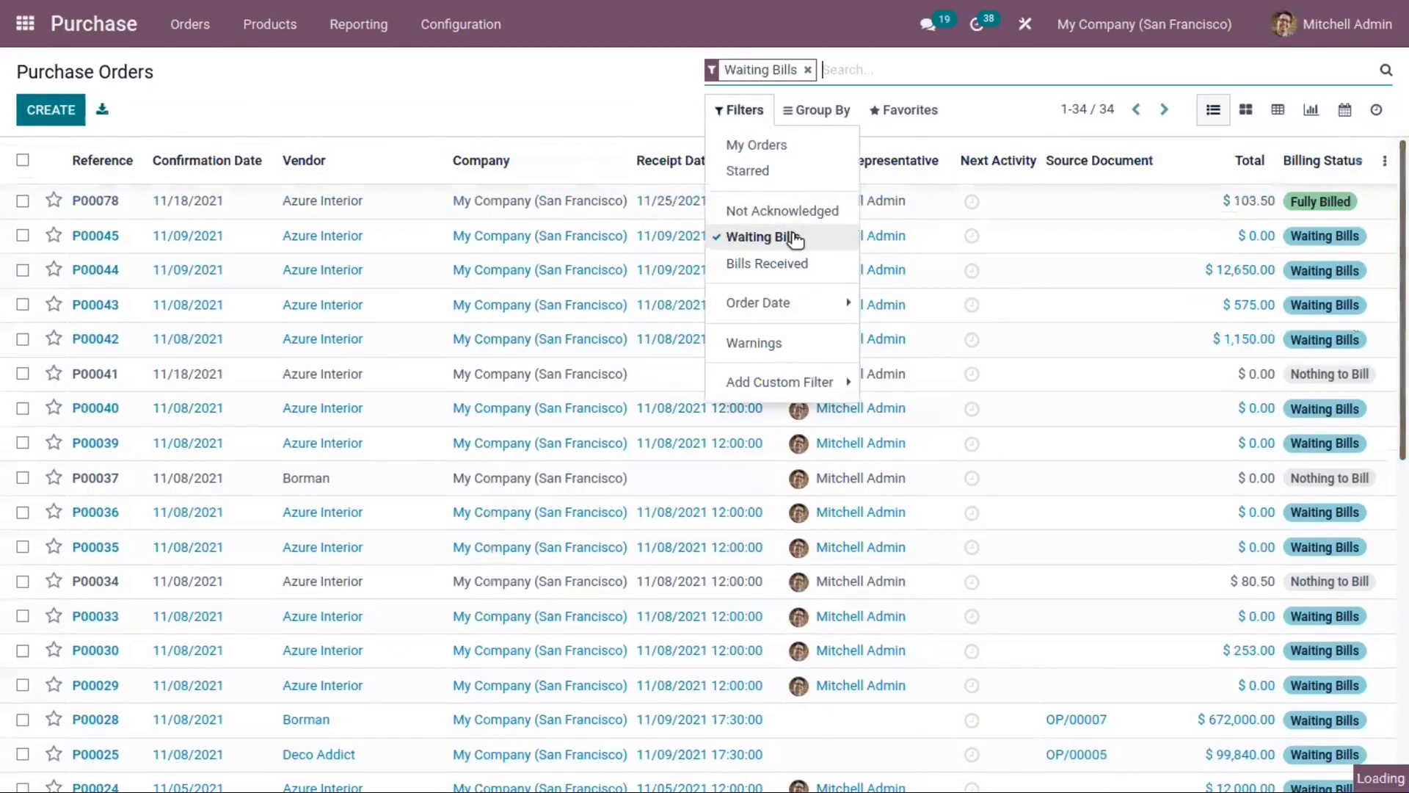
left_click(623, 113)
Step: Look at the grouping options available for the purchase orders
left_click(823, 112)
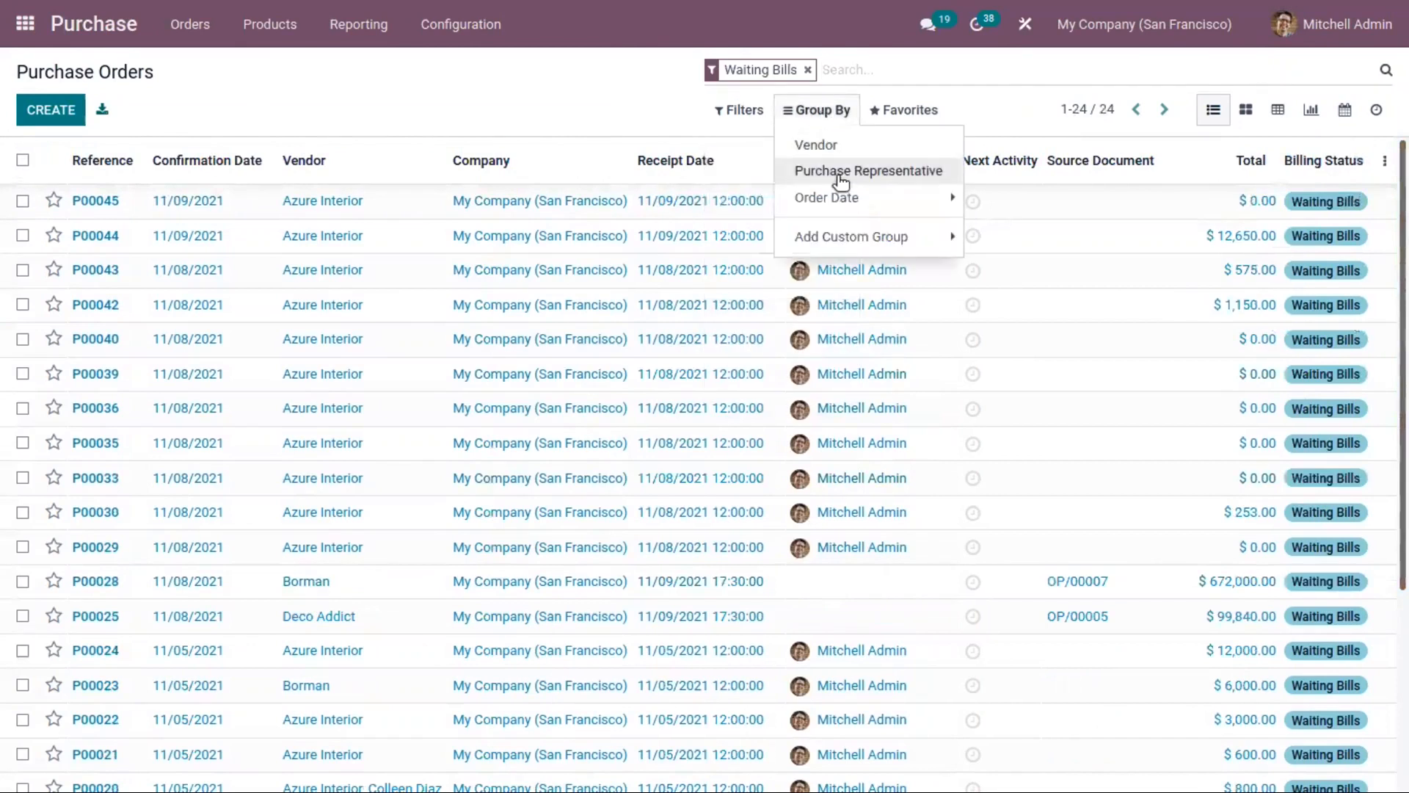
left_click(747, 111)
left_click(567, 109)
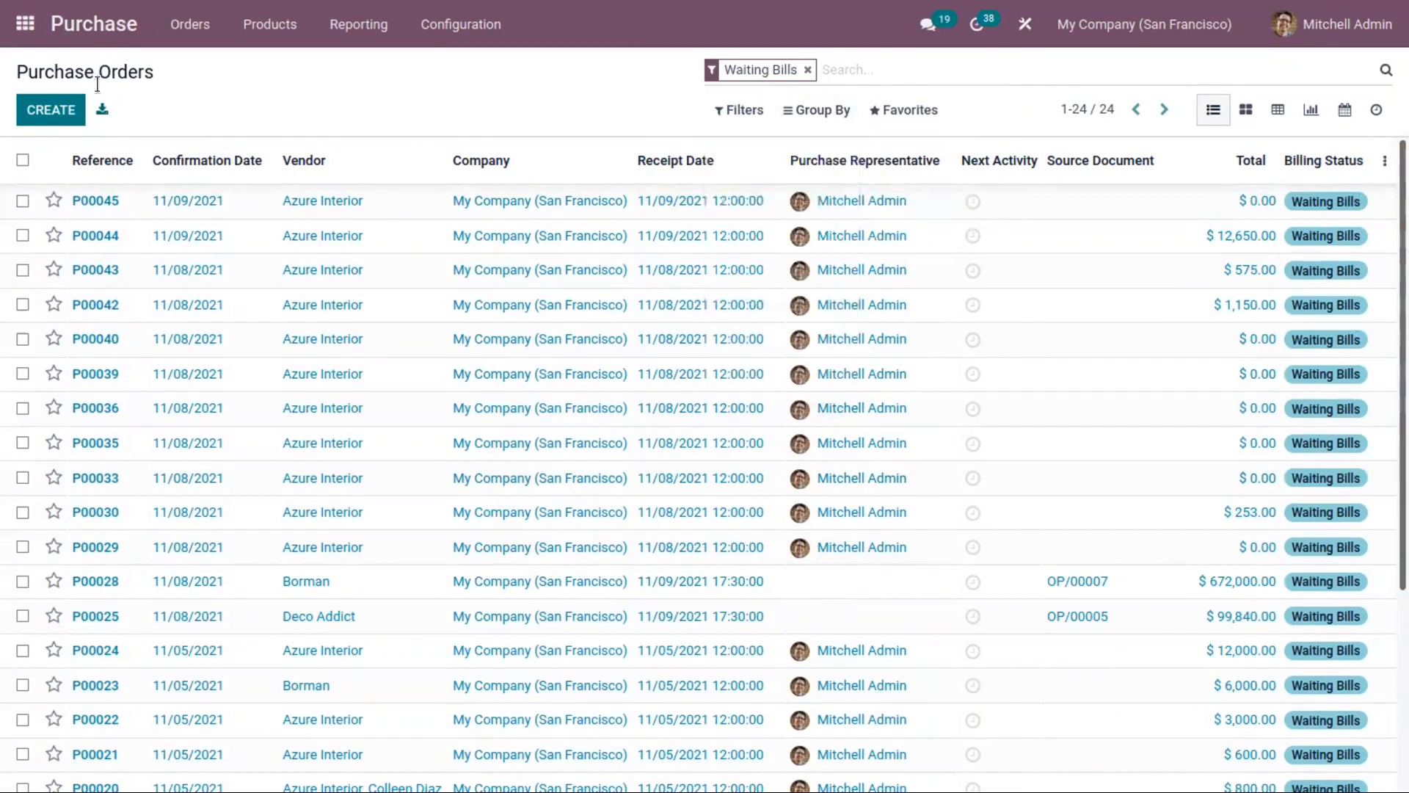
Step: Open the list of vendors from the order management section
left_click(199, 28)
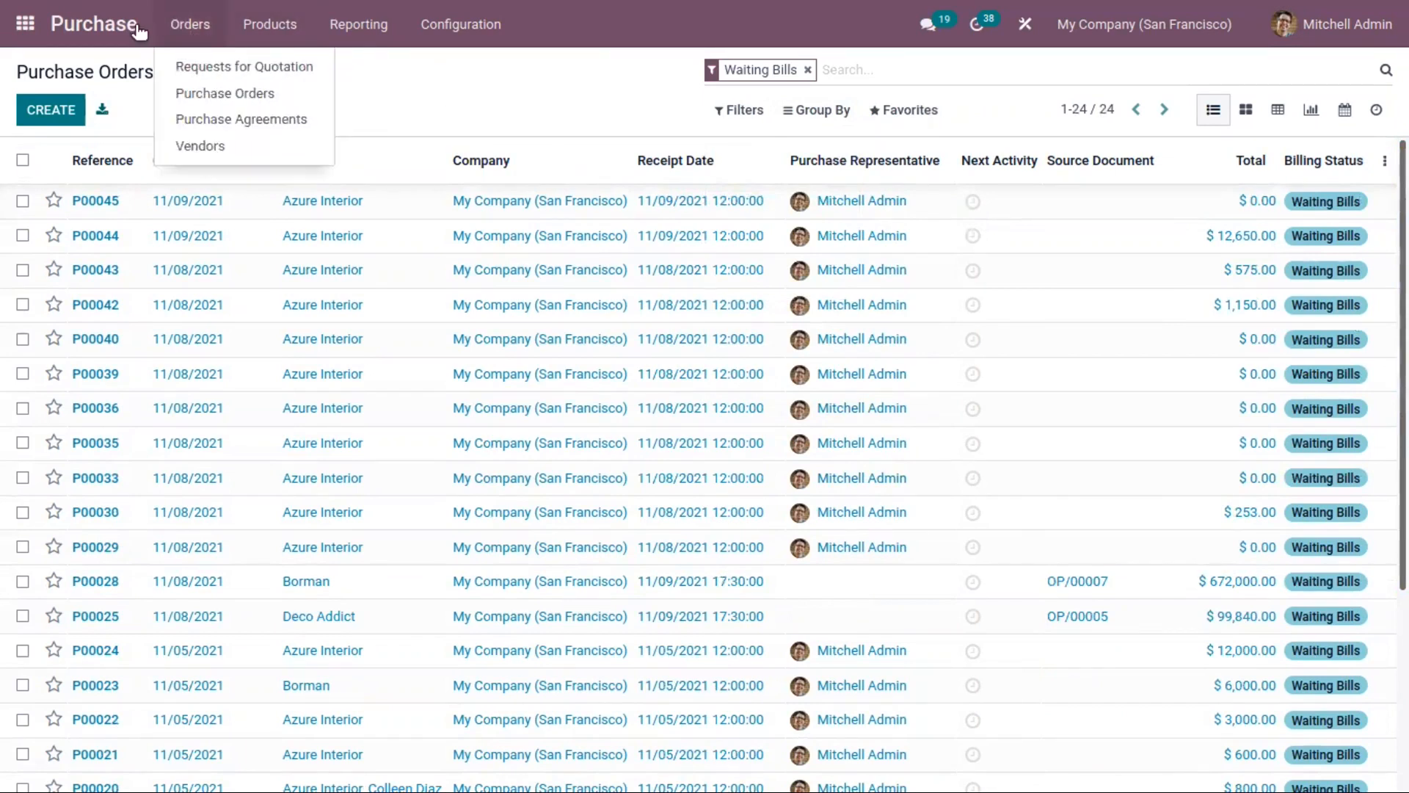
left_click(228, 147)
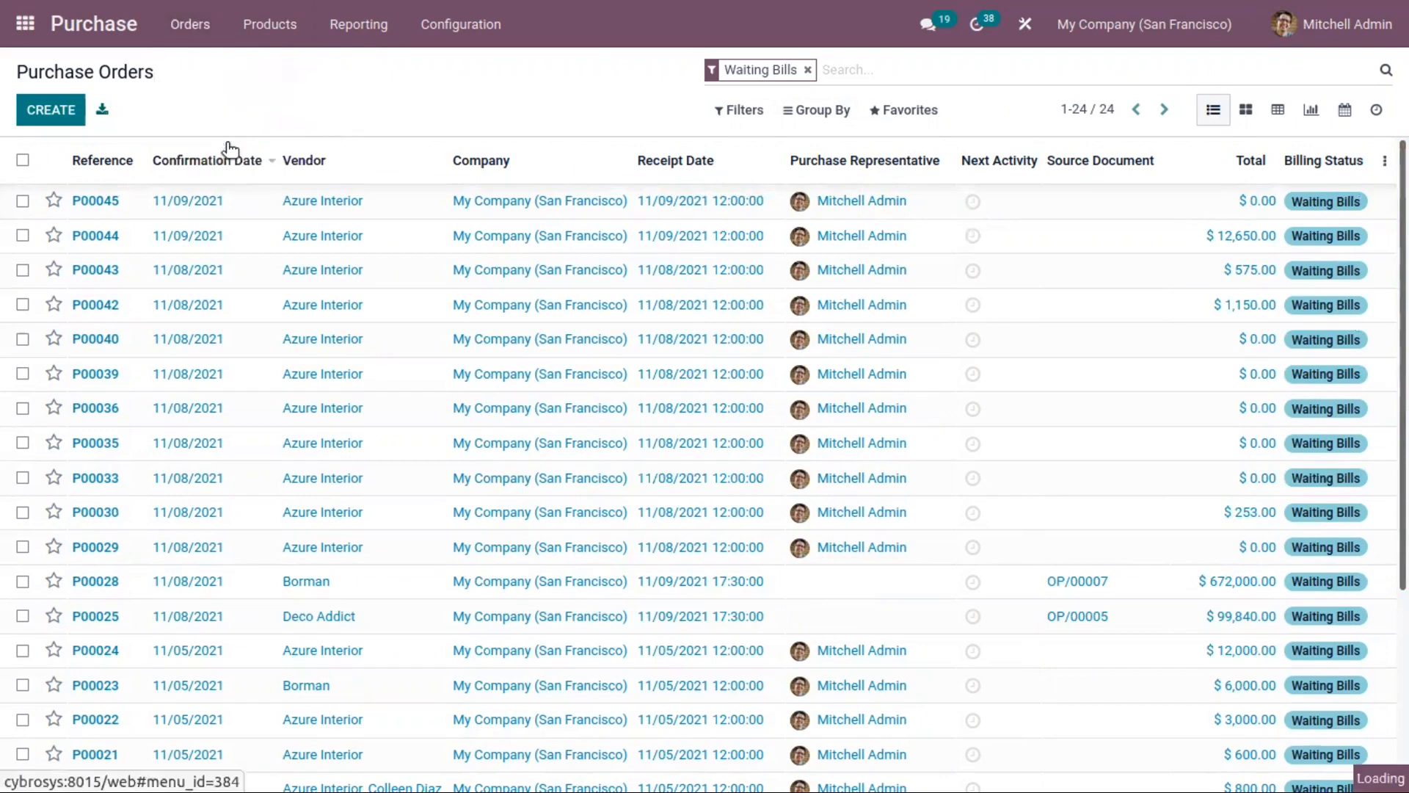
left_click(194, 33)
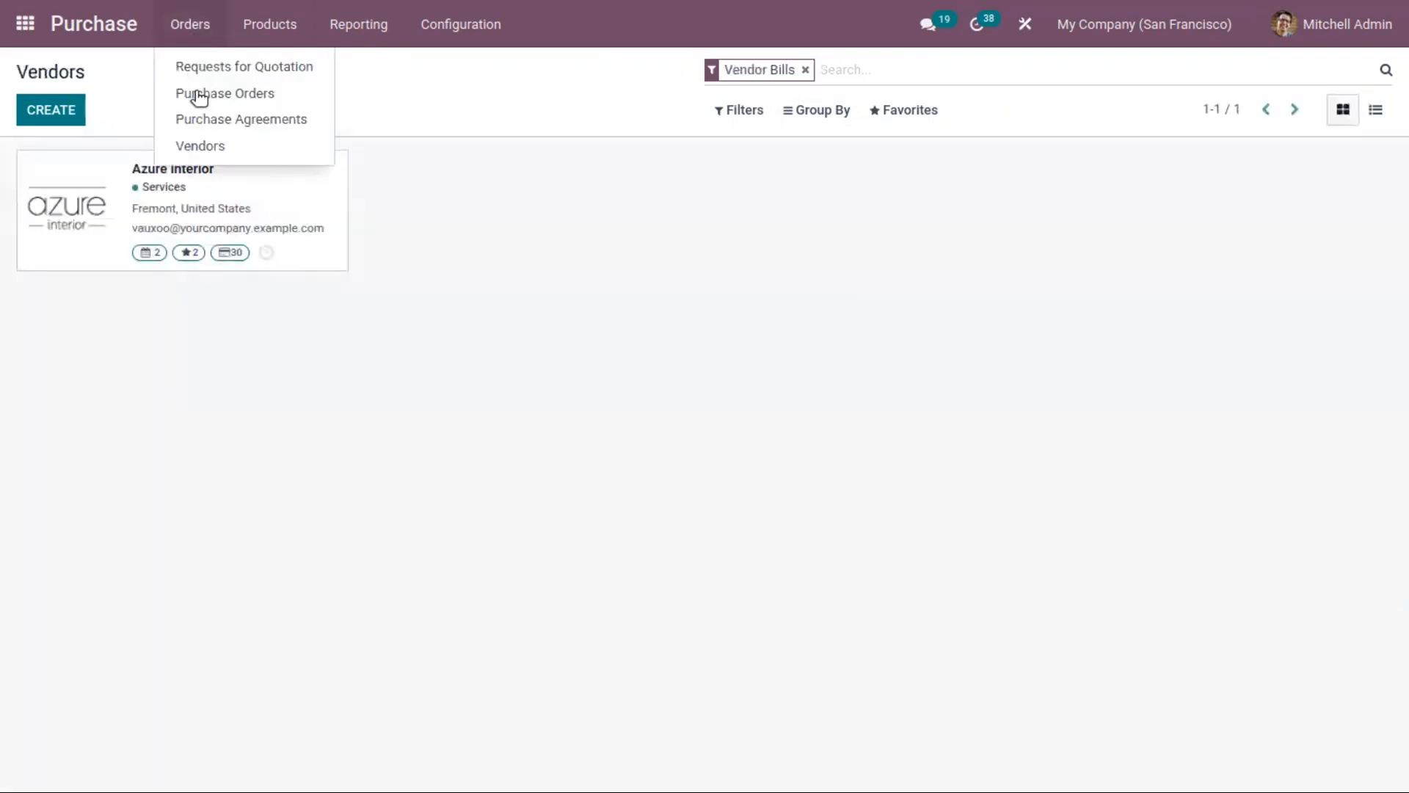
left_click_drag(542, 198, 348, 177)
left_click(406, 173)
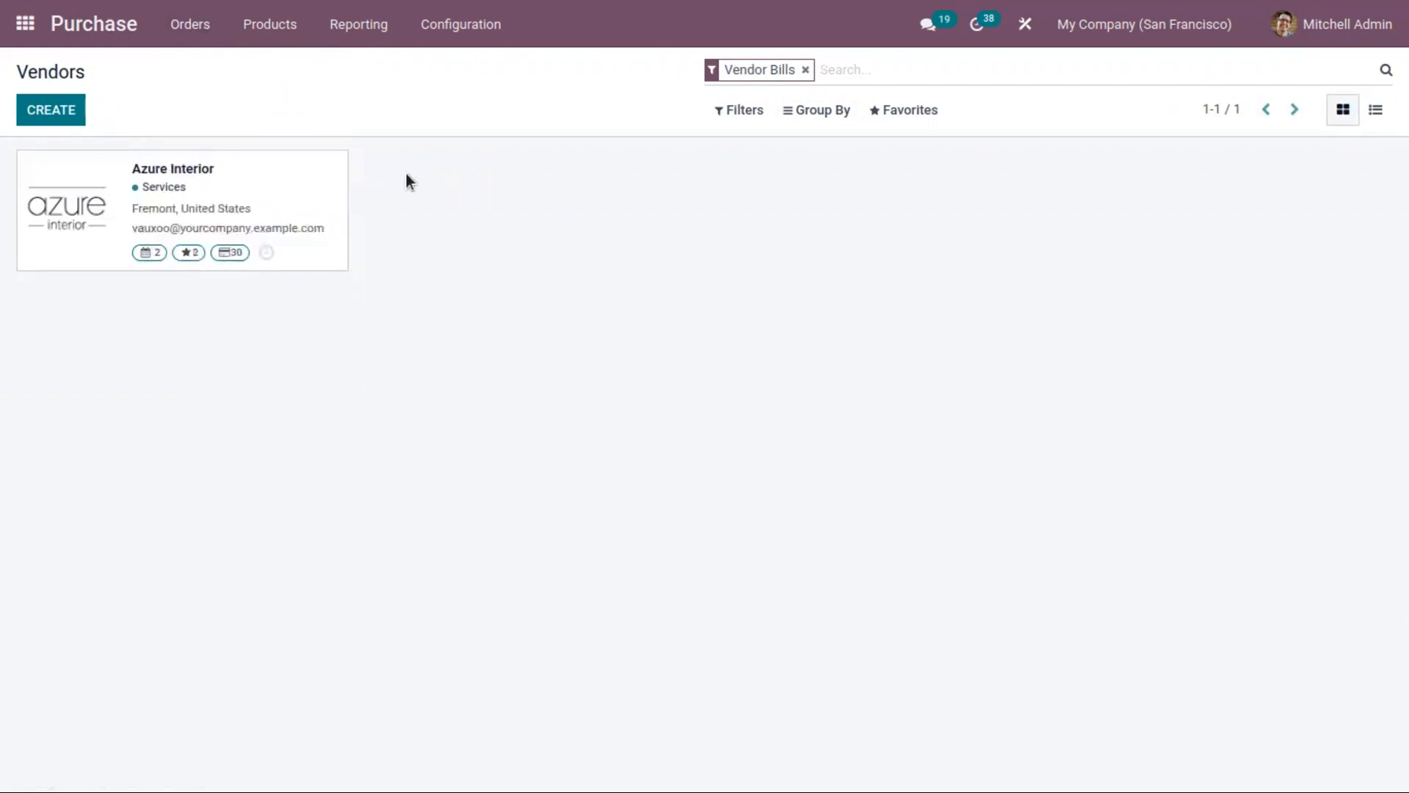
Step: Look through the Sales & Purchase, Accounting, Internal Notes and Membership details of a blank vendor form, and return to the vendor list
left_click(63, 114)
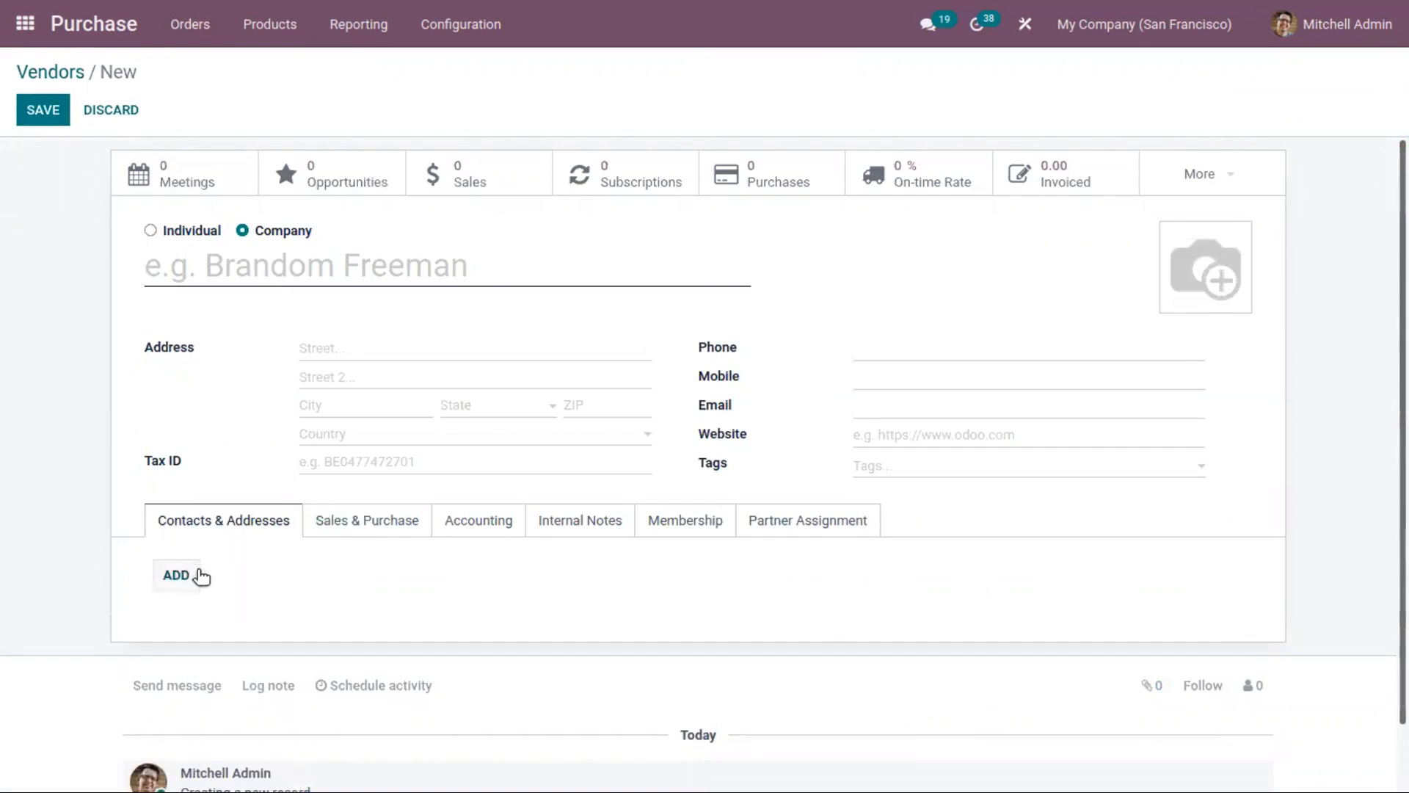
left_click(358, 524)
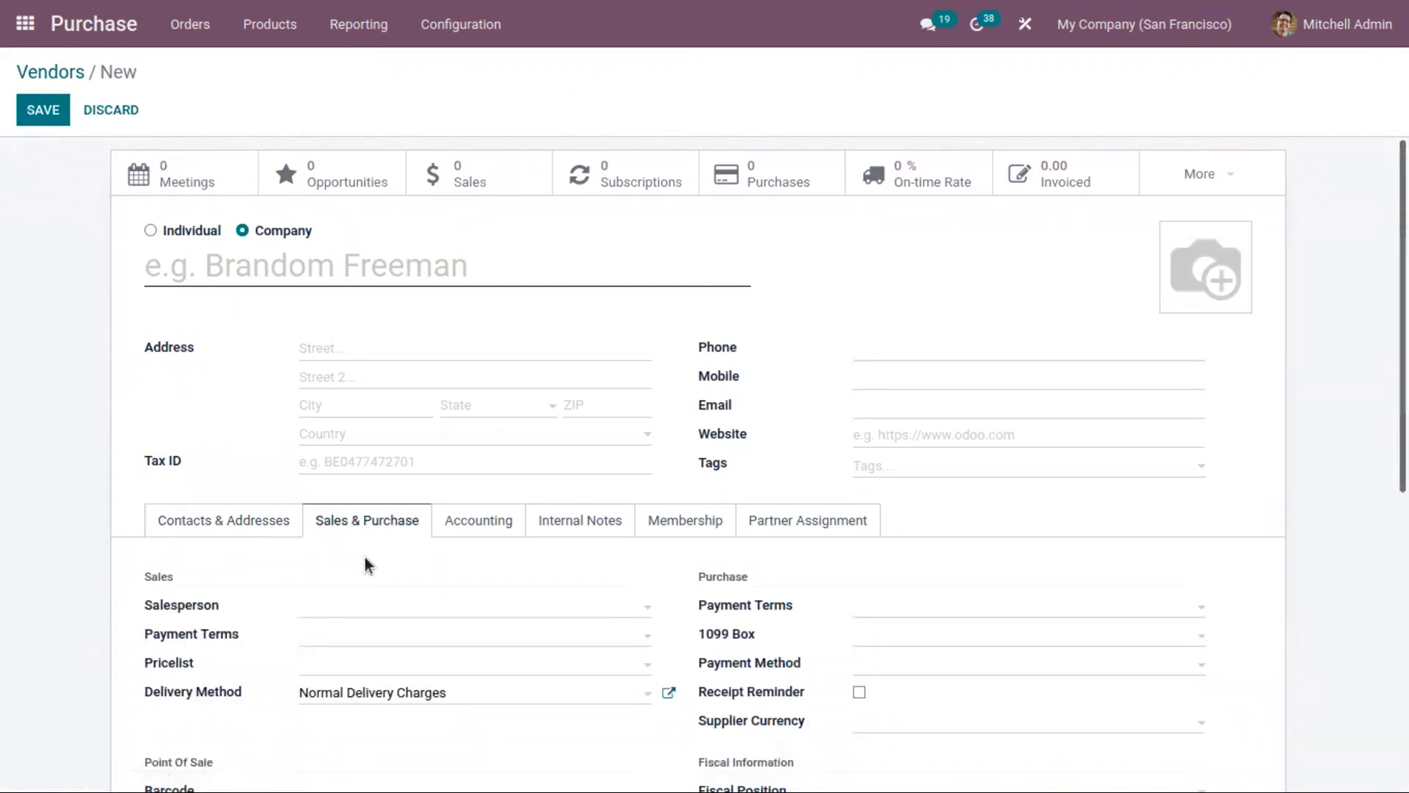
left_click(493, 529)
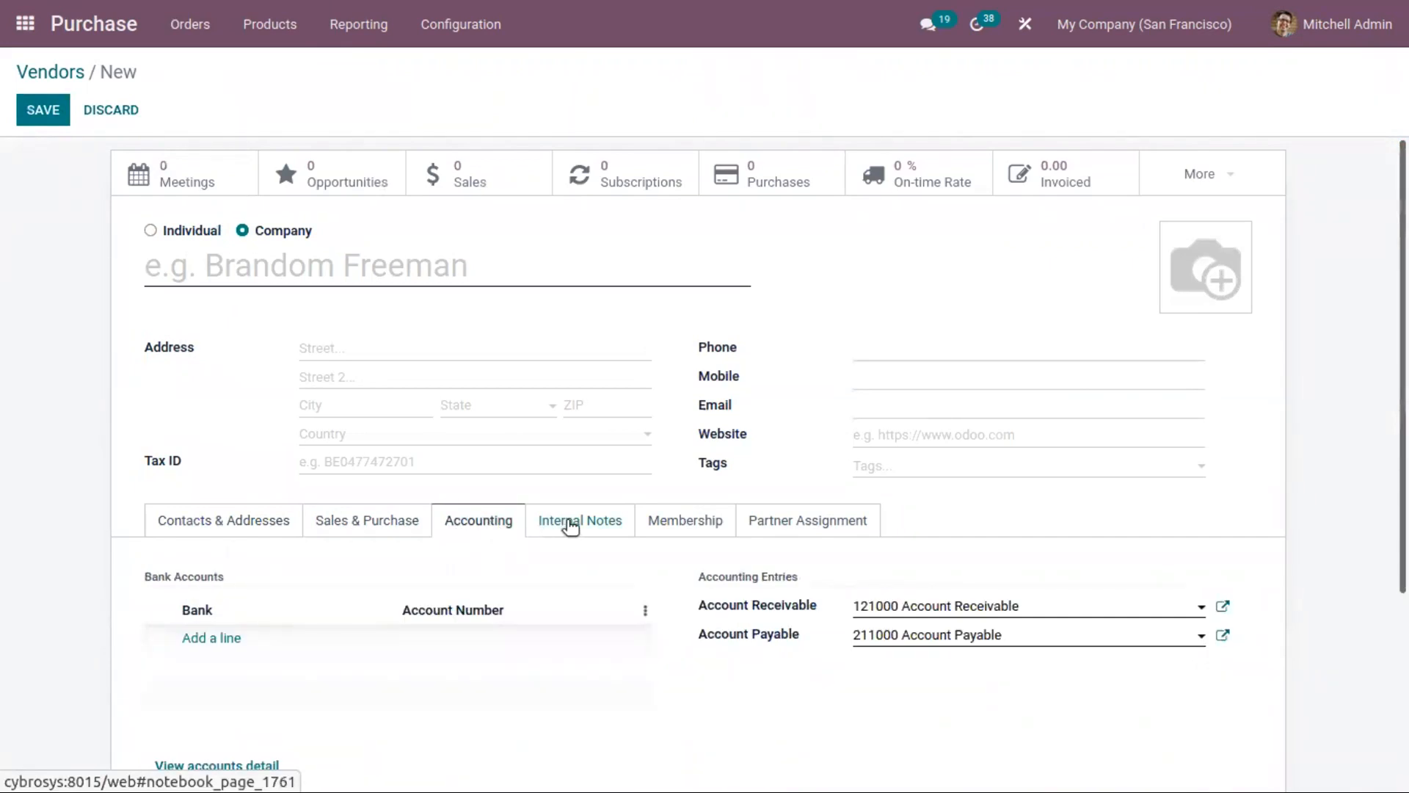
left_click(602, 524)
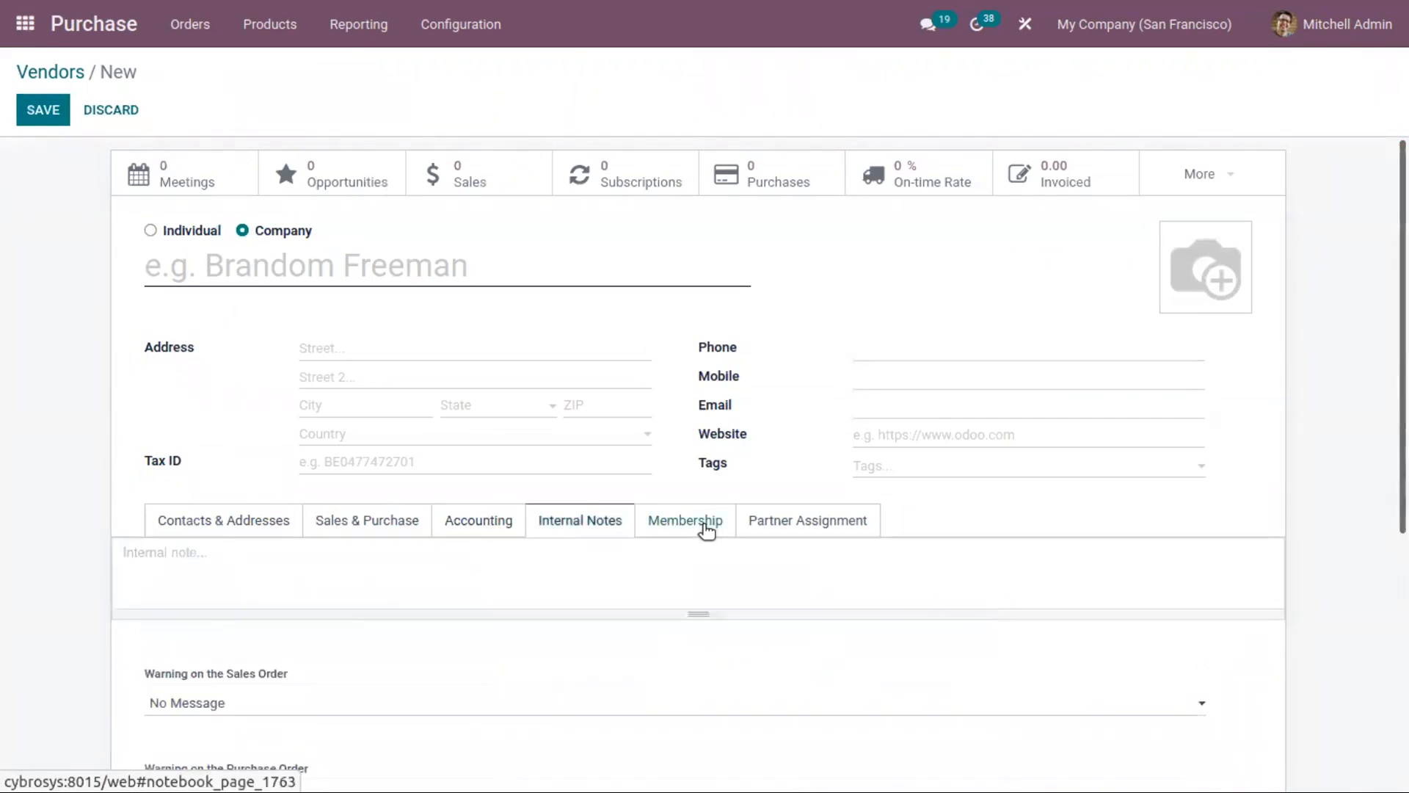
left_click(701, 526)
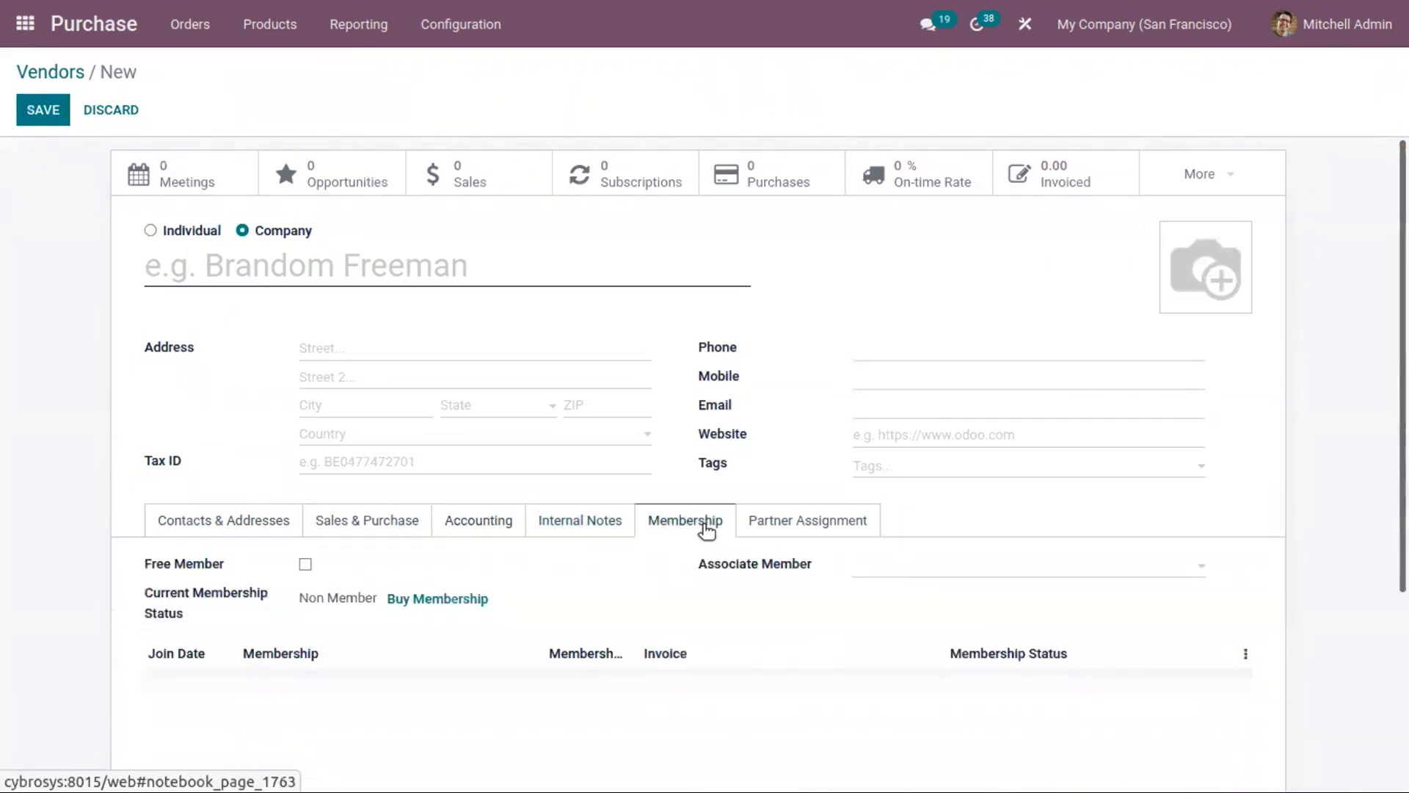
left_click(68, 74)
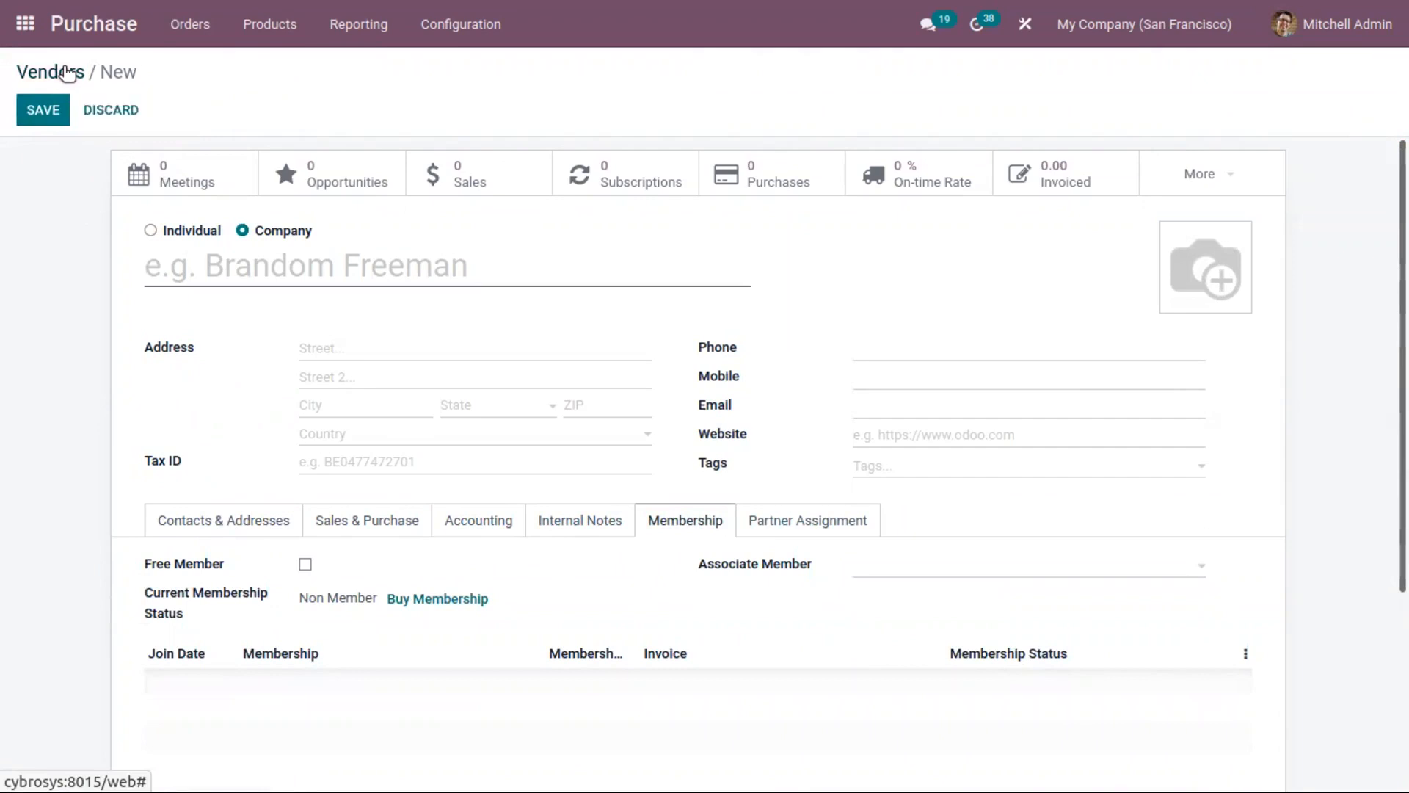
Step: Start a new vendor record as an individual, enter the person's name and link it to the company Bloem GmbH
left_click(184, 28)
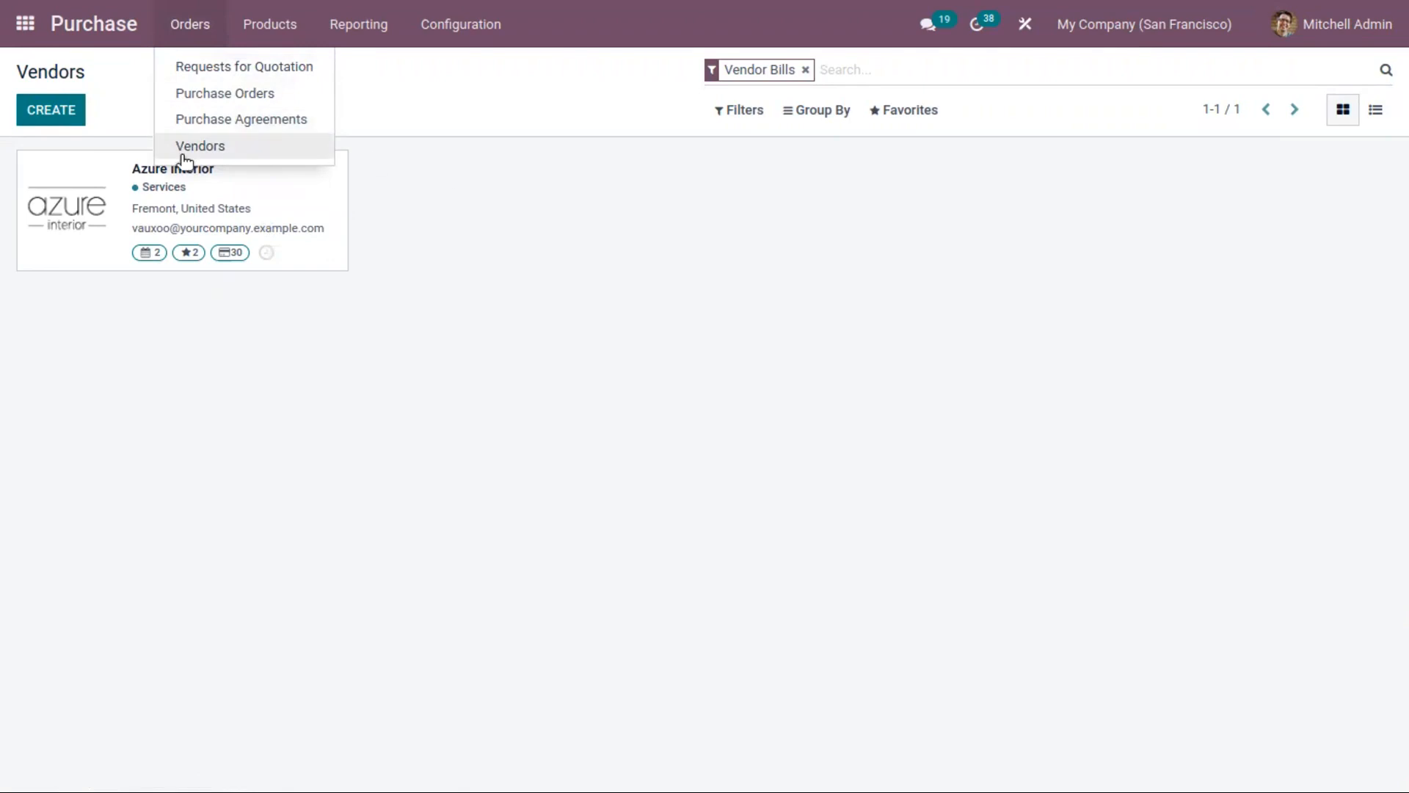
left_click(46, 114)
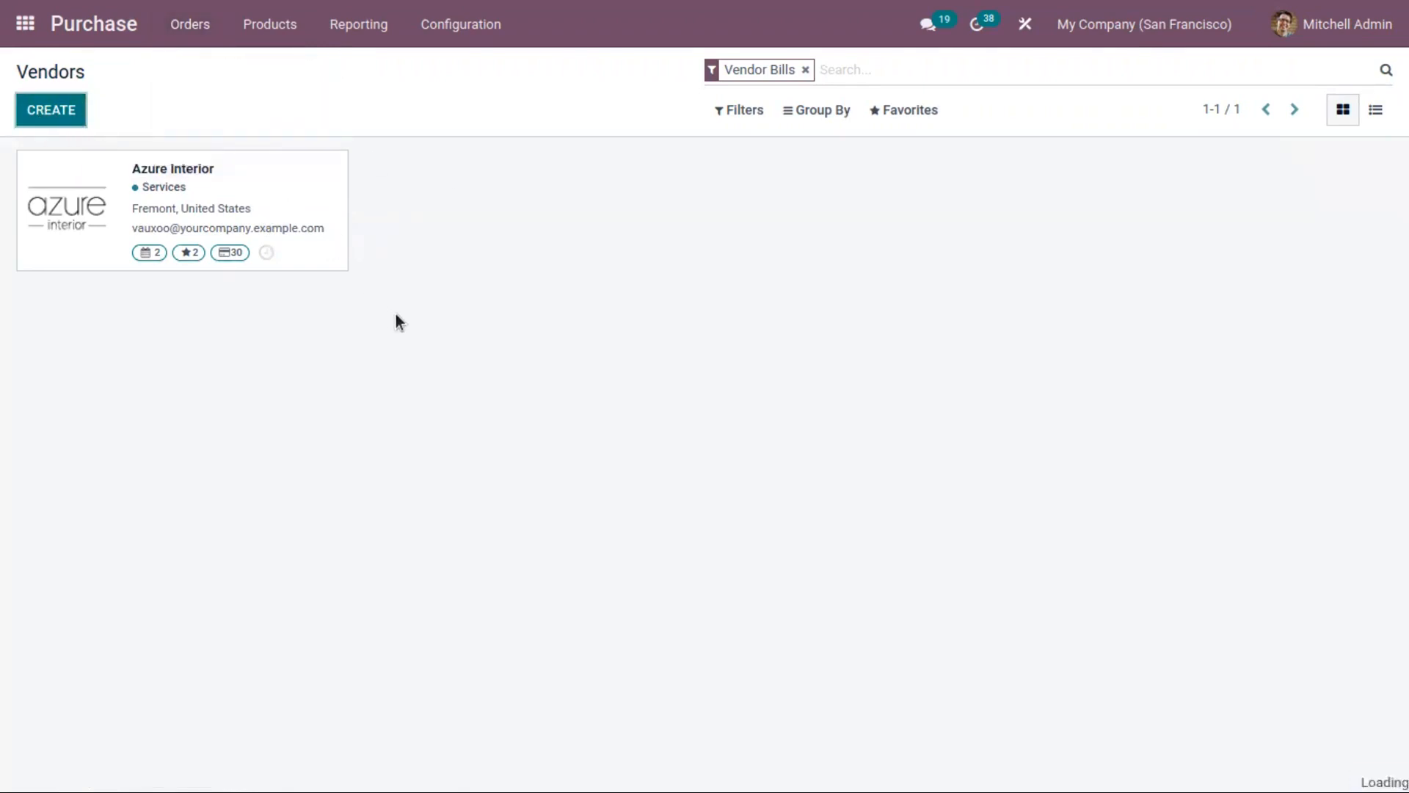
type("Joy")
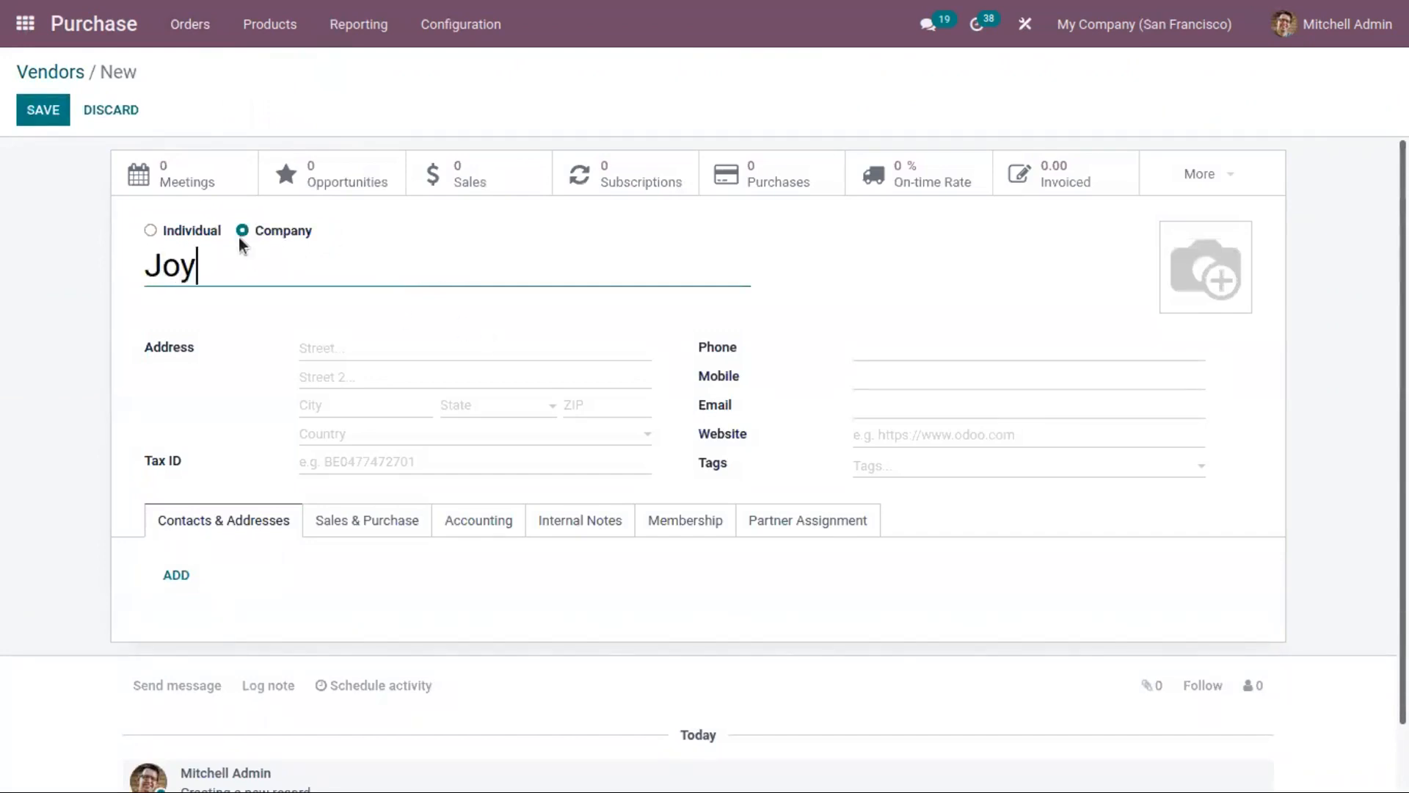
left_click(209, 231)
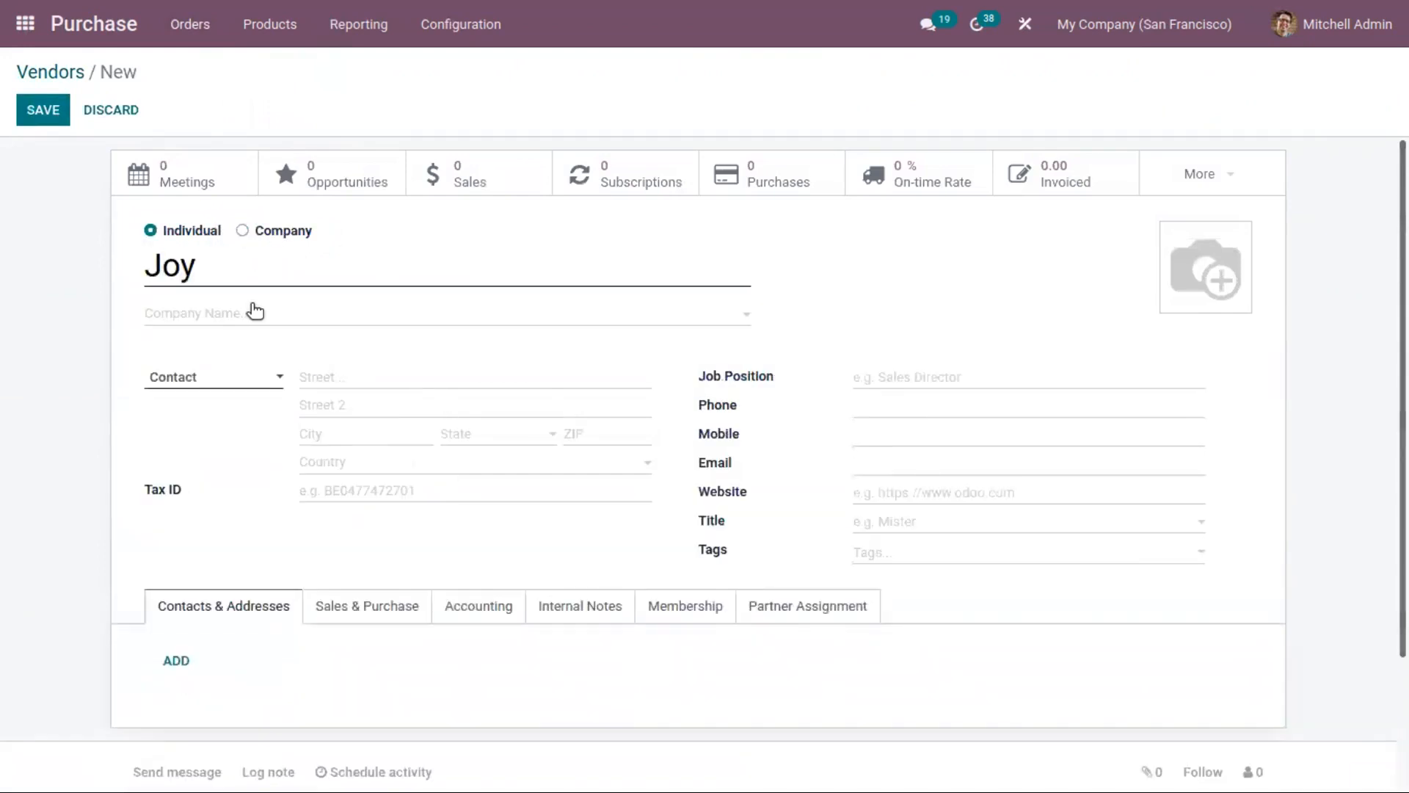
left_click(252, 311)
left_click(283, 379)
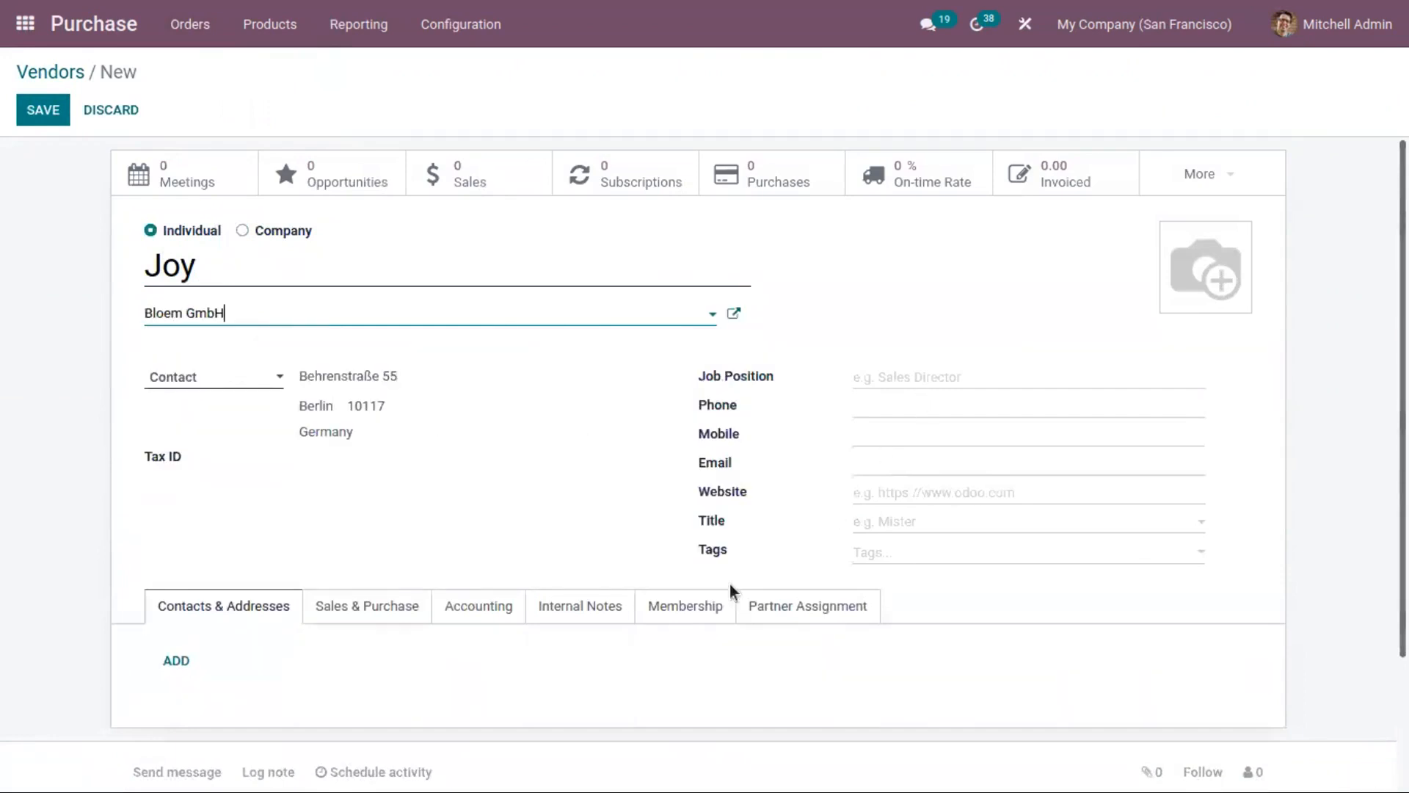
Step: In the vendor's sales details, set the payment terms to 15 Days and assign the first listed salesperson
left_click(368, 605)
scroll(208, 508, "down", 4)
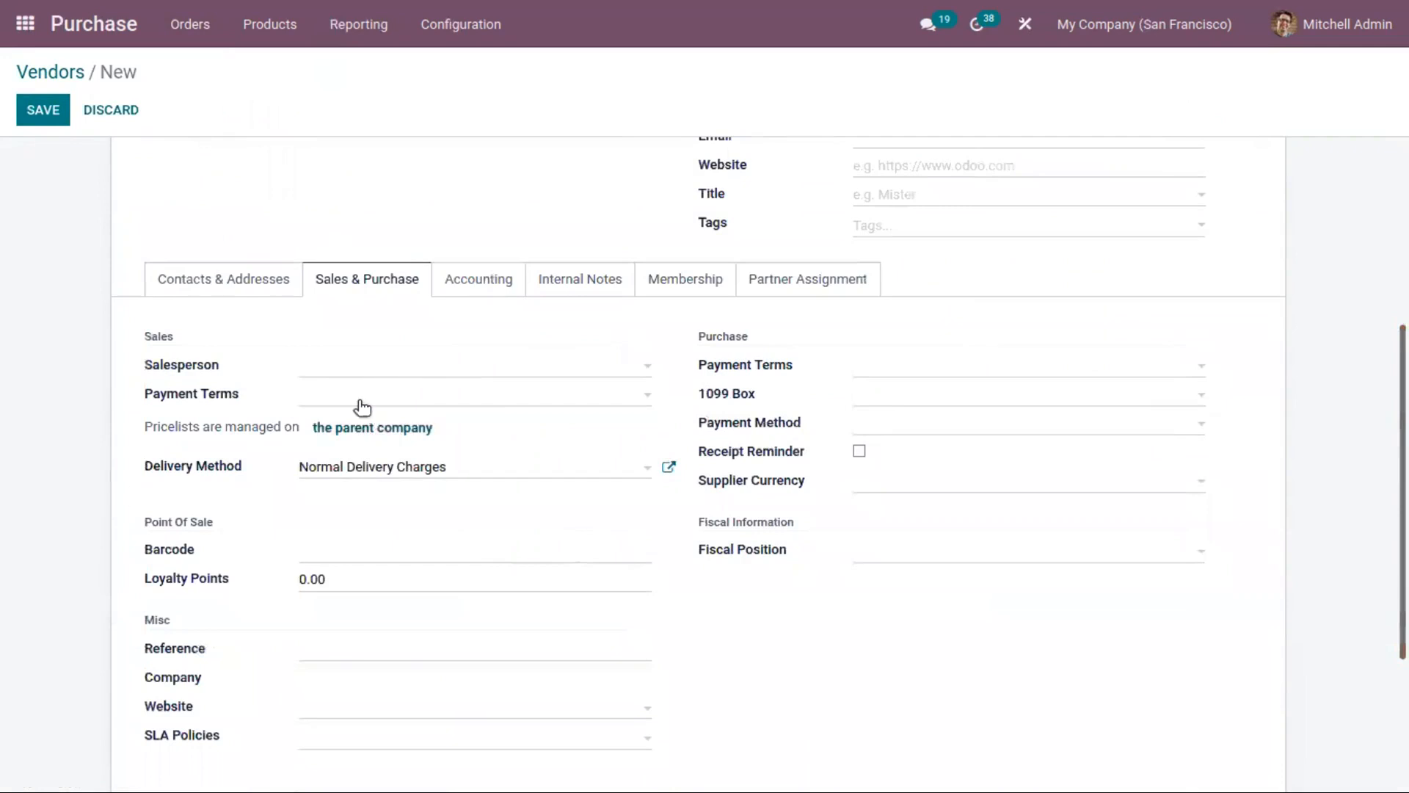
left_click(430, 474)
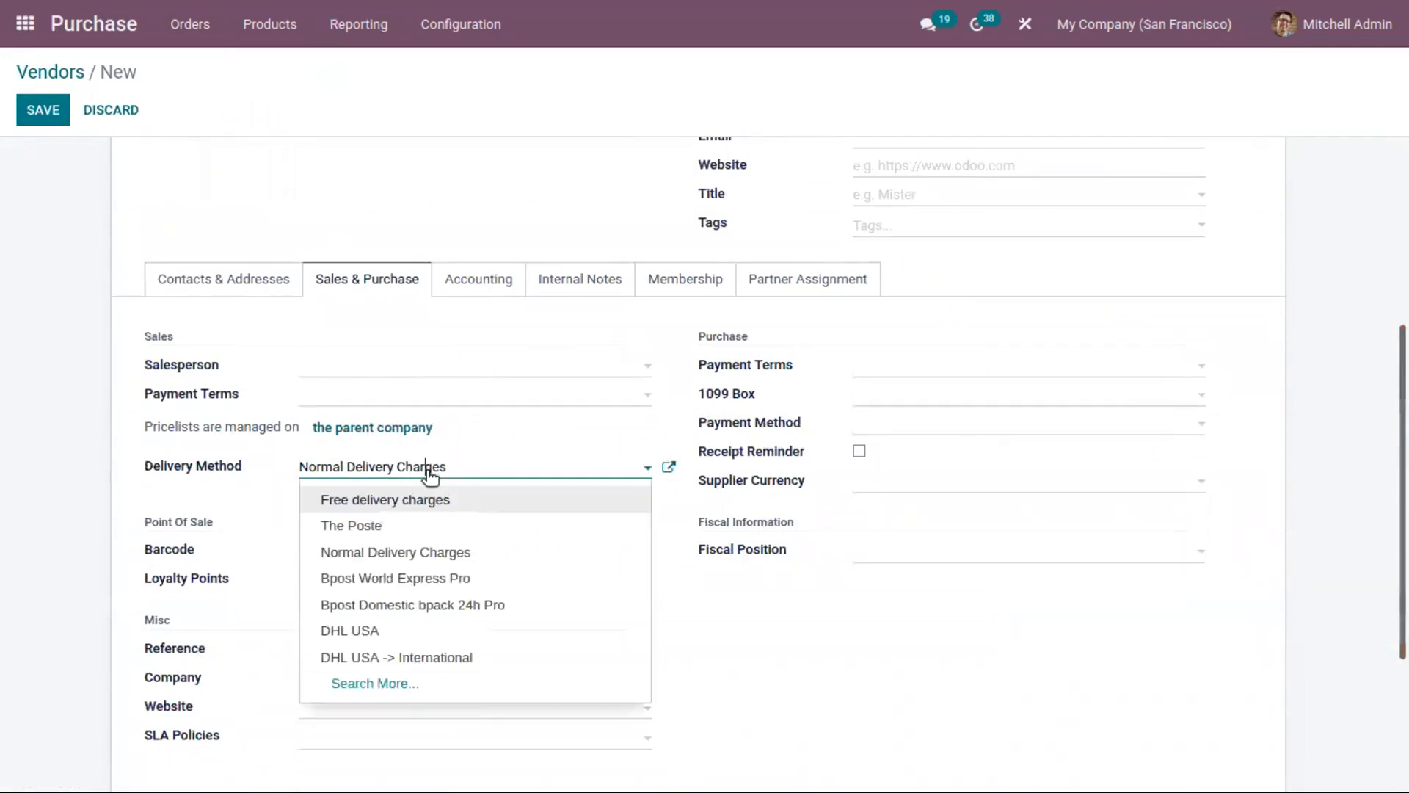
left_click(340, 397)
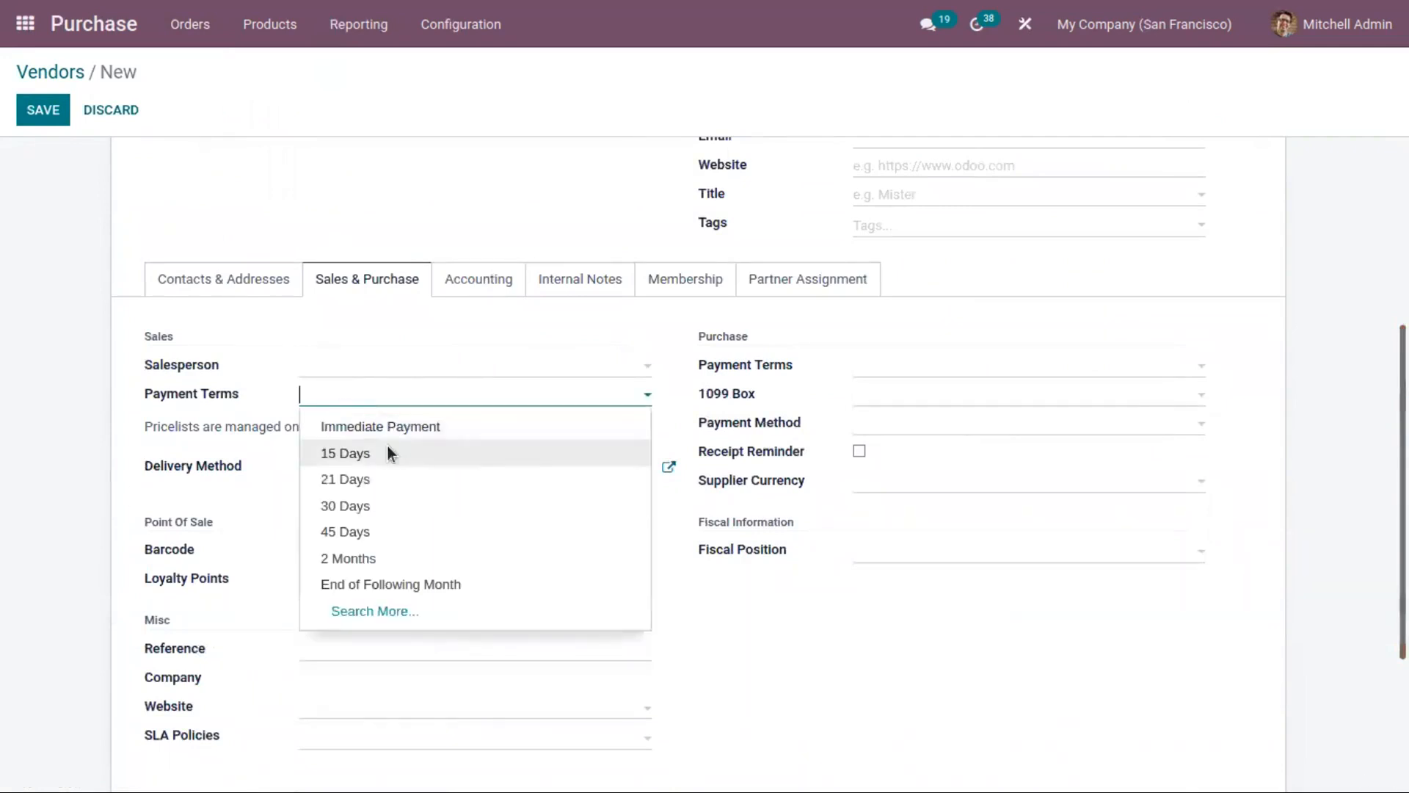
left_click(393, 453)
left_click(317, 367)
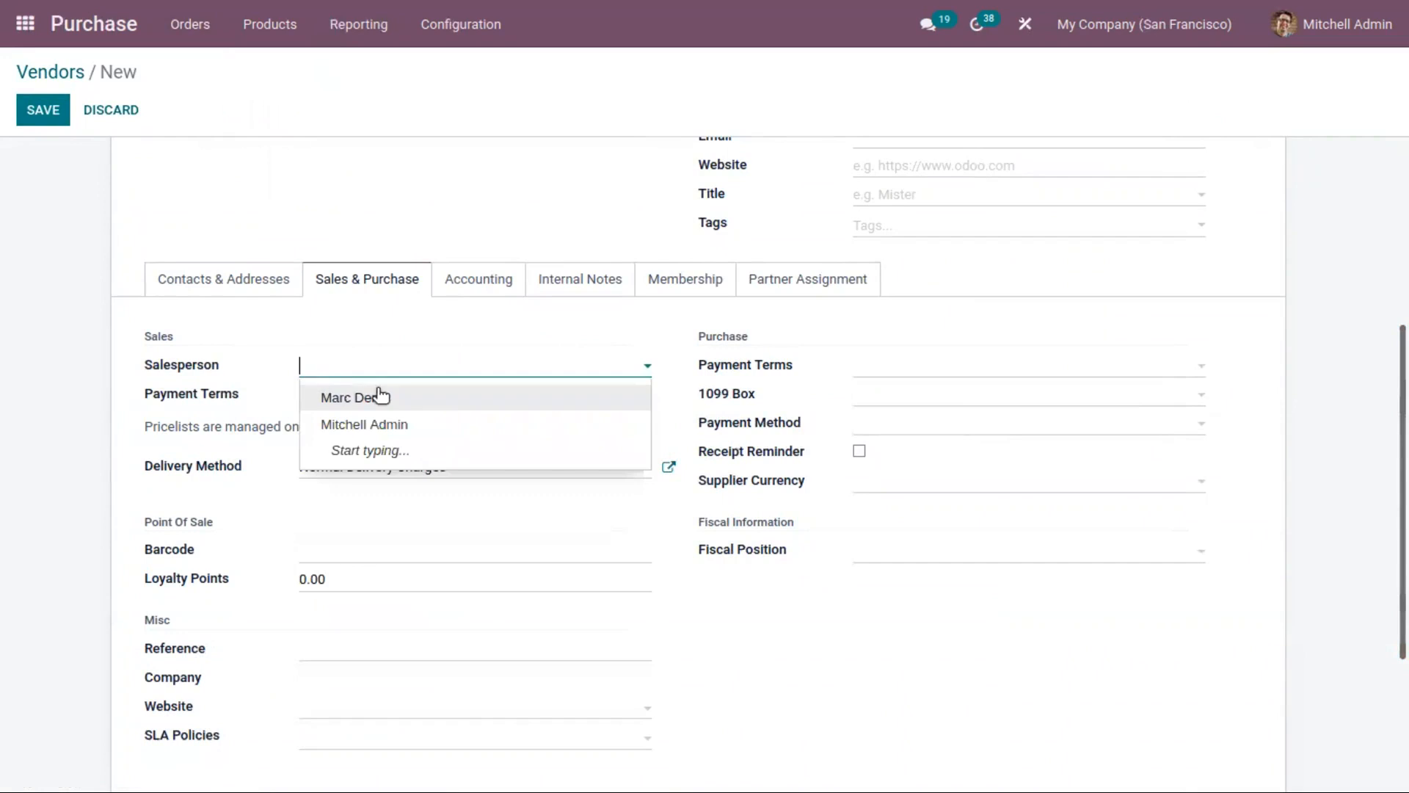
left_click(434, 408)
Step: Set the vendor's purchase payment terms to 15 Days
left_click(913, 371)
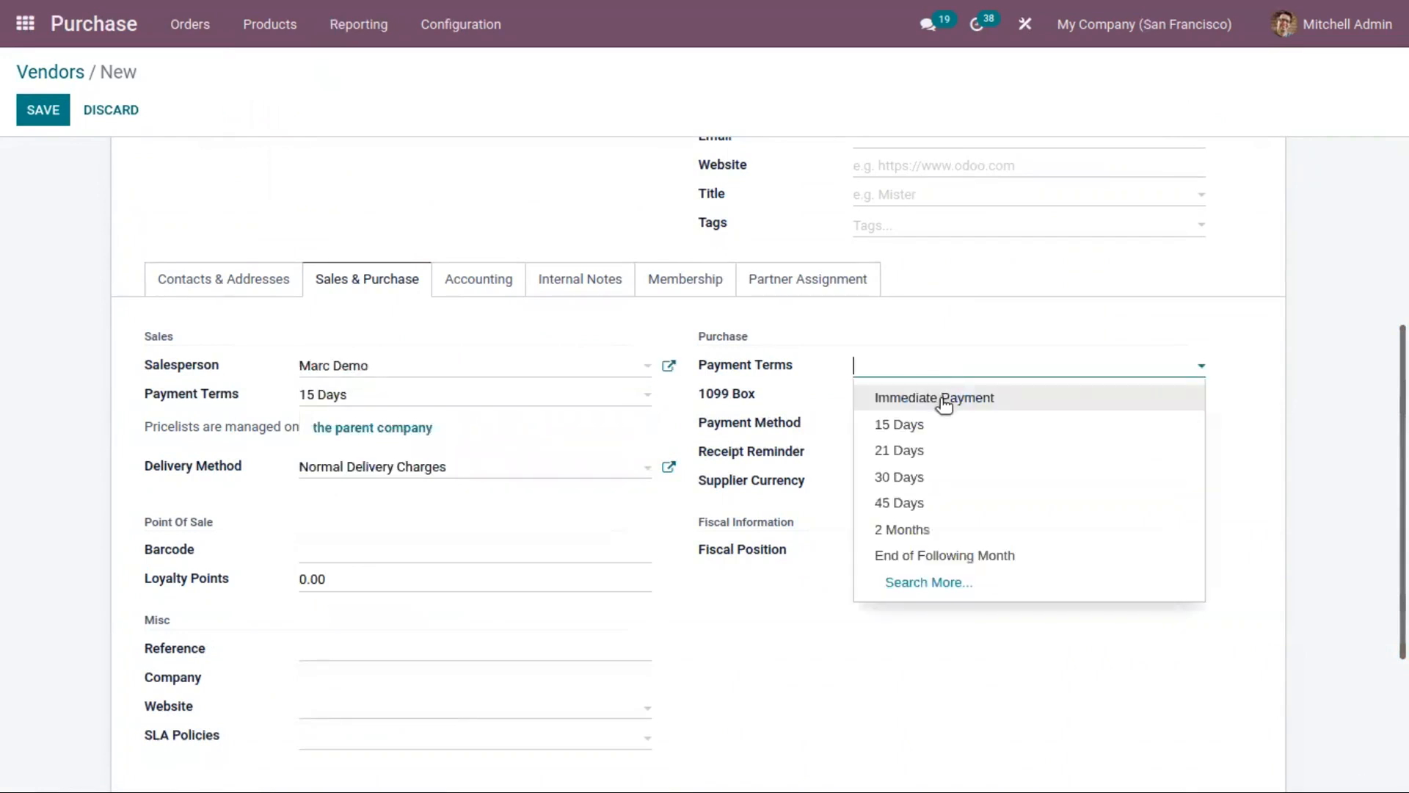
left_click(945, 400)
left_click(937, 367)
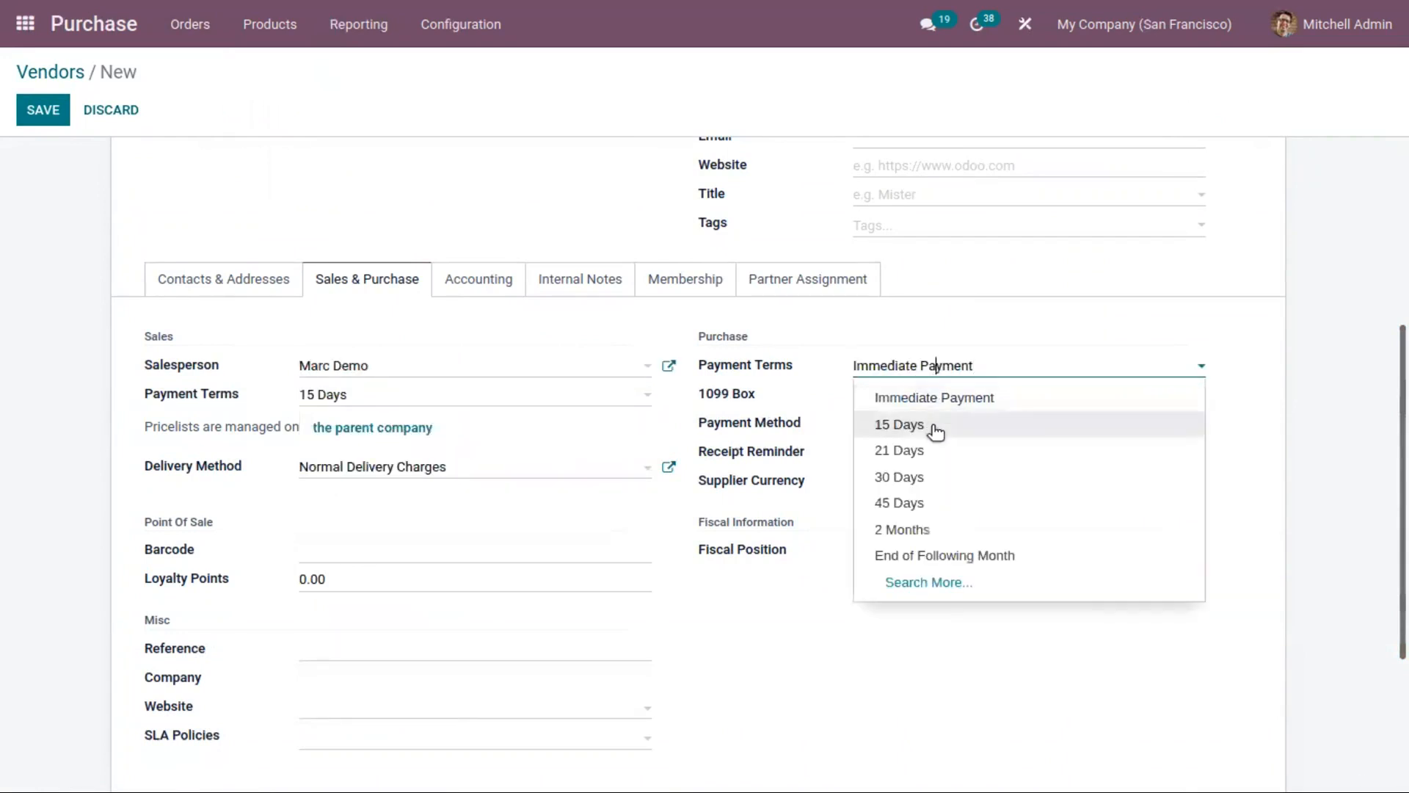
left_click(856, 345)
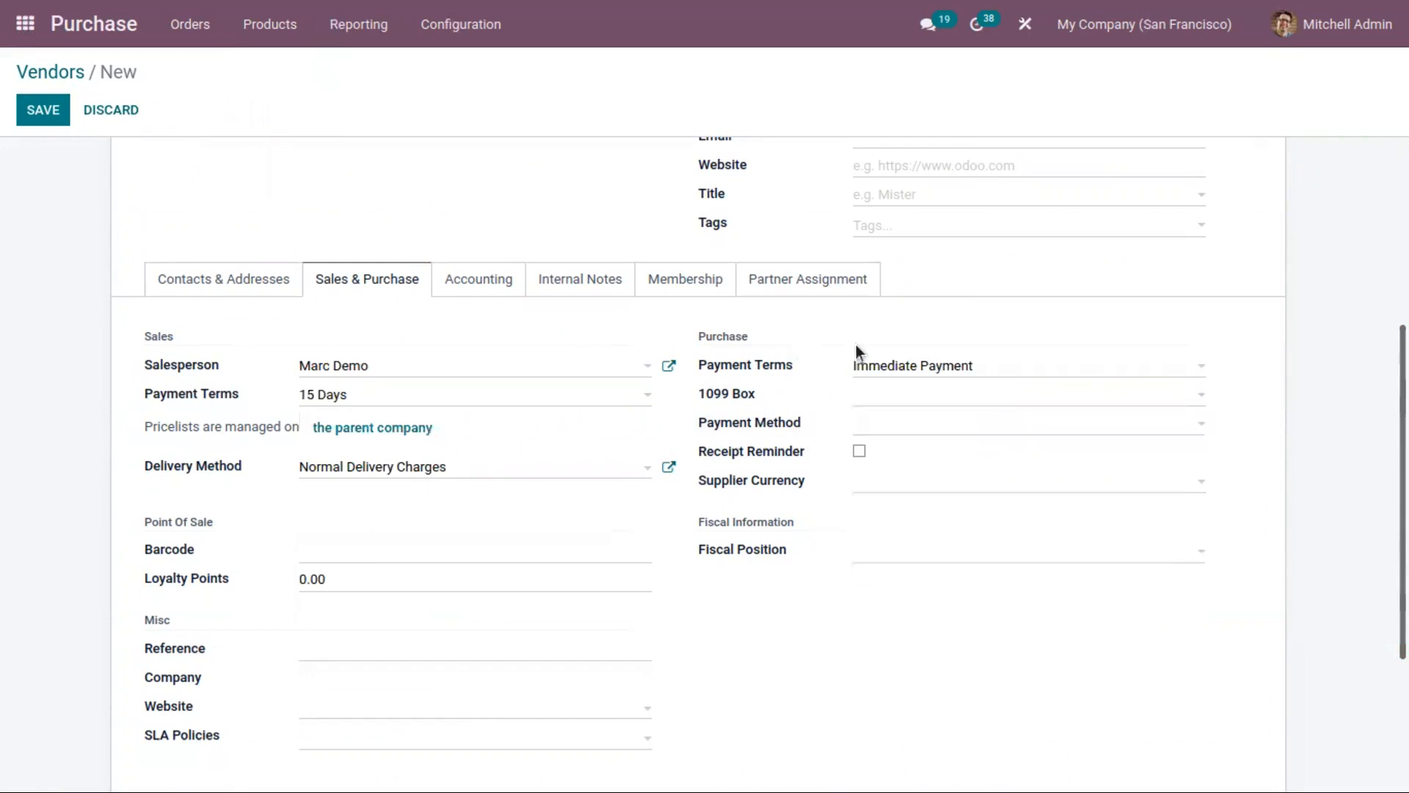
left_click(916, 370)
left_click(926, 424)
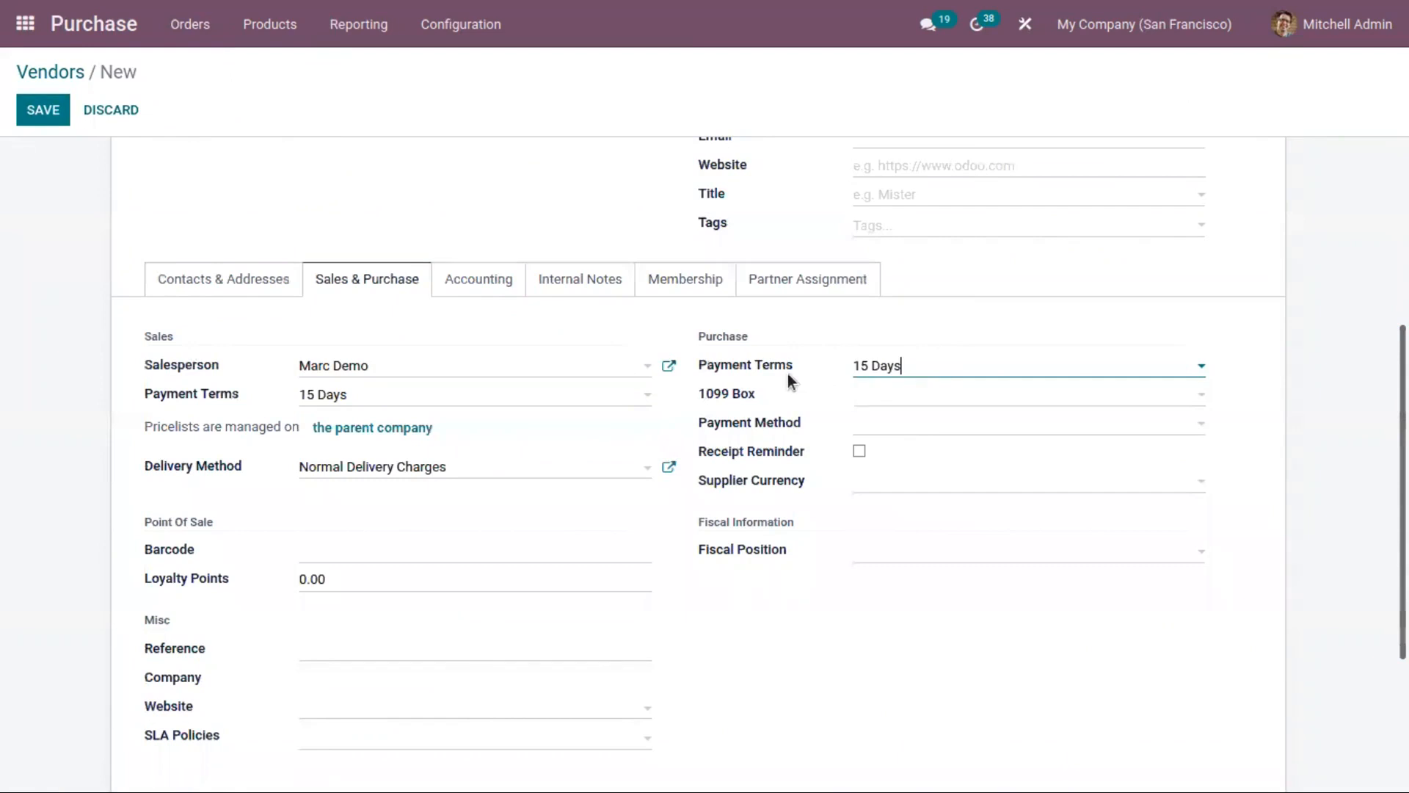
Step: Set the vendor's payment method to Manual with a receipt reminder 4 days before, and save the record
left_click(889, 424)
left_click(837, 494)
left_click(871, 433)
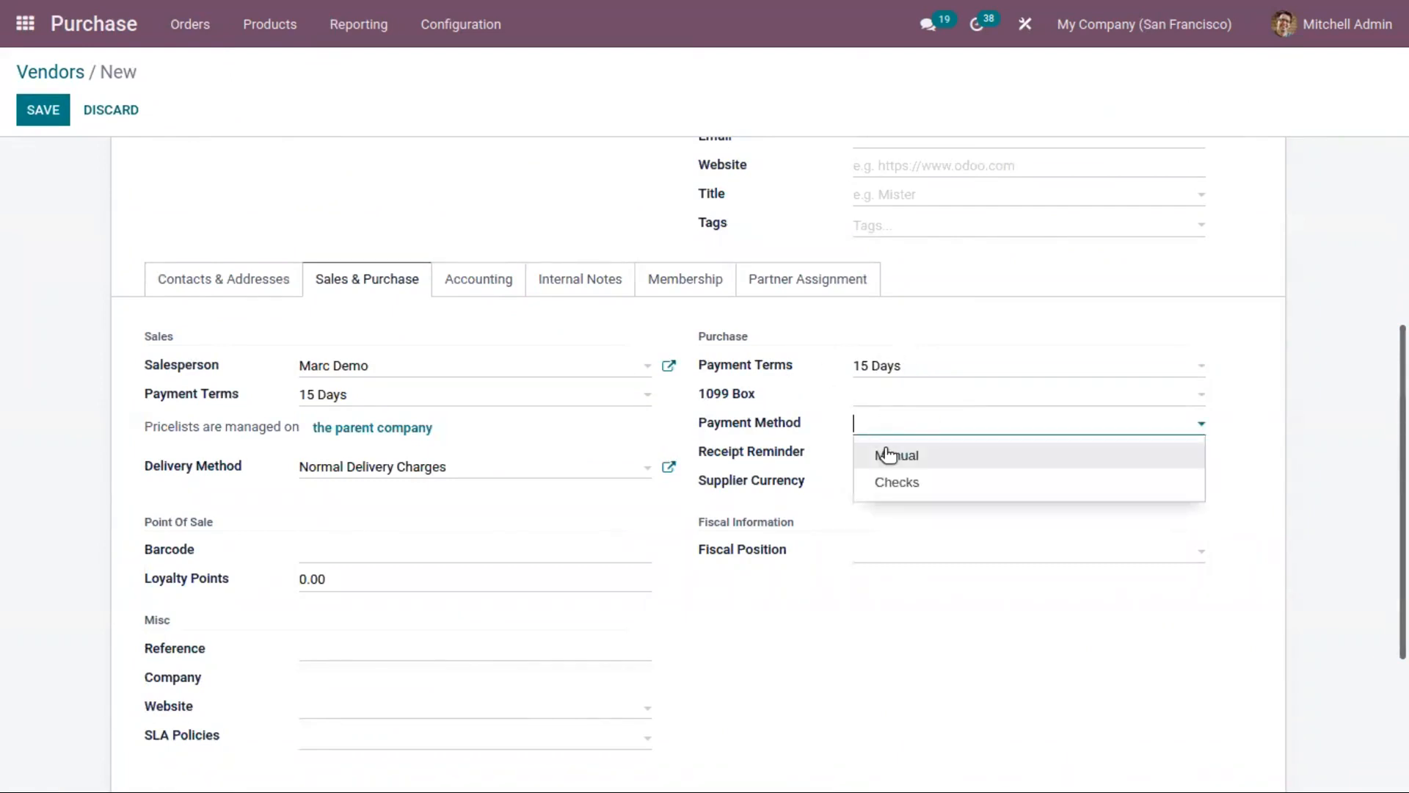
left_click(892, 460)
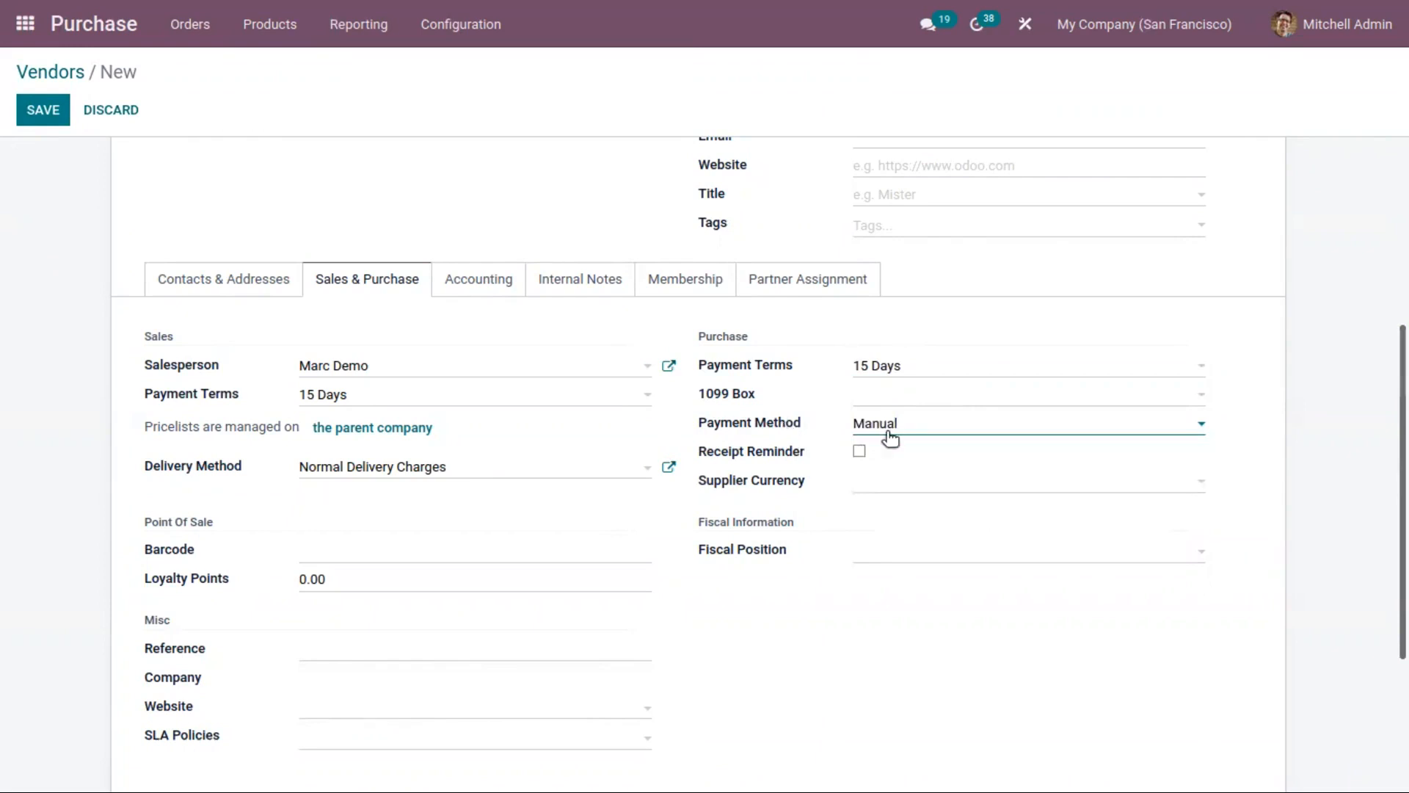
left_click(859, 451)
left_click(947, 462)
key("BackSpace")
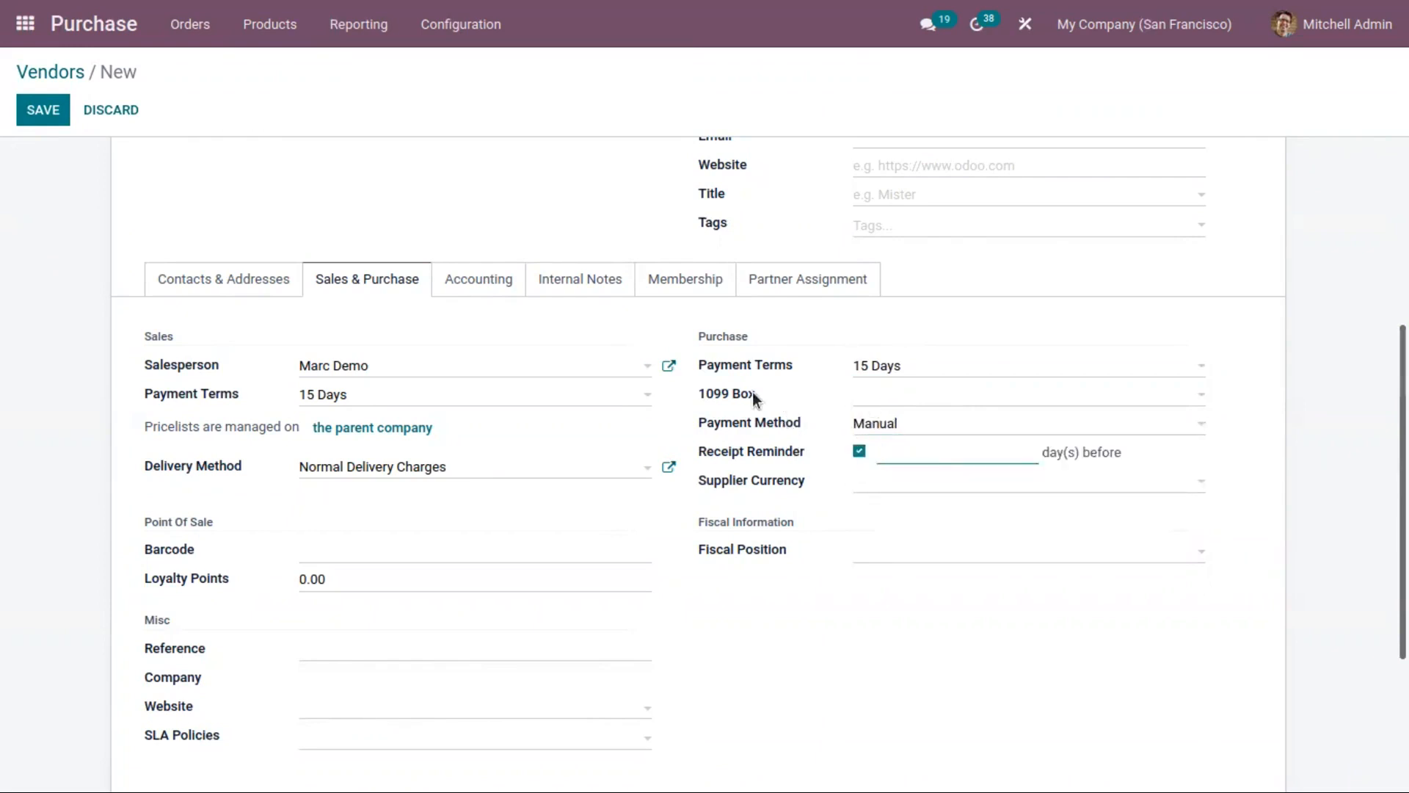
type("4")
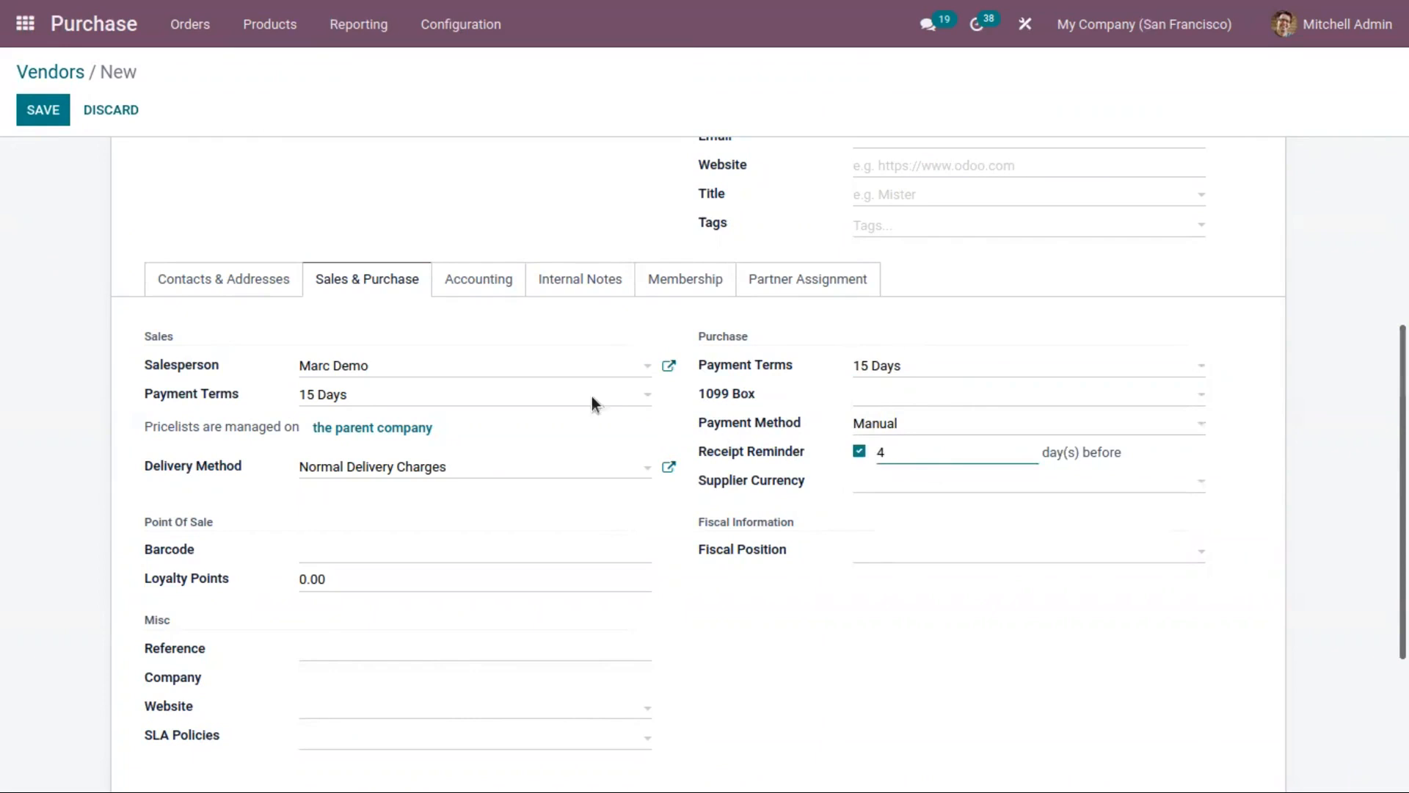
left_click(51, 106)
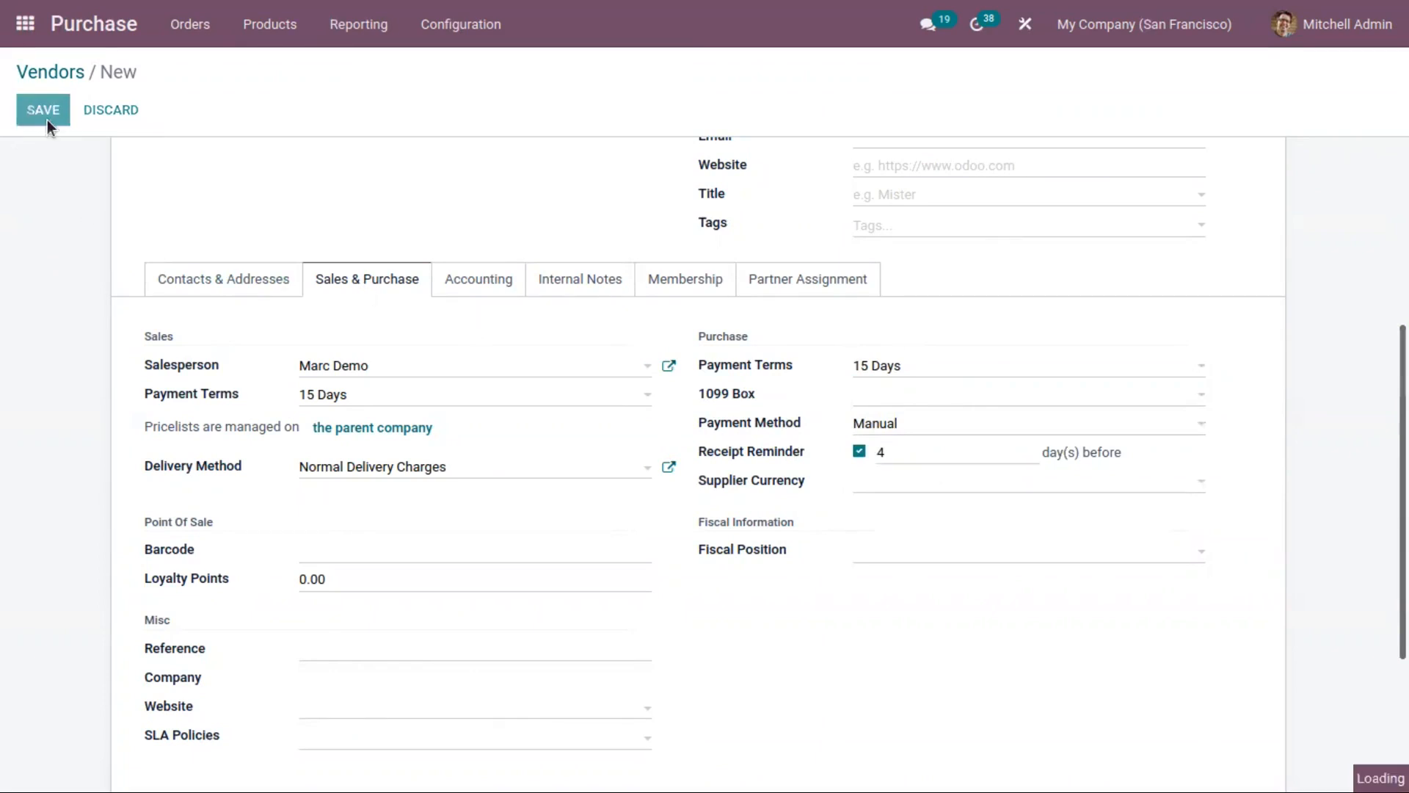
Step: Reopen the saved vendor for editing, set its supplier currency to USD and save the change
left_click(45, 114)
scroll(855, 448, "down", 5)
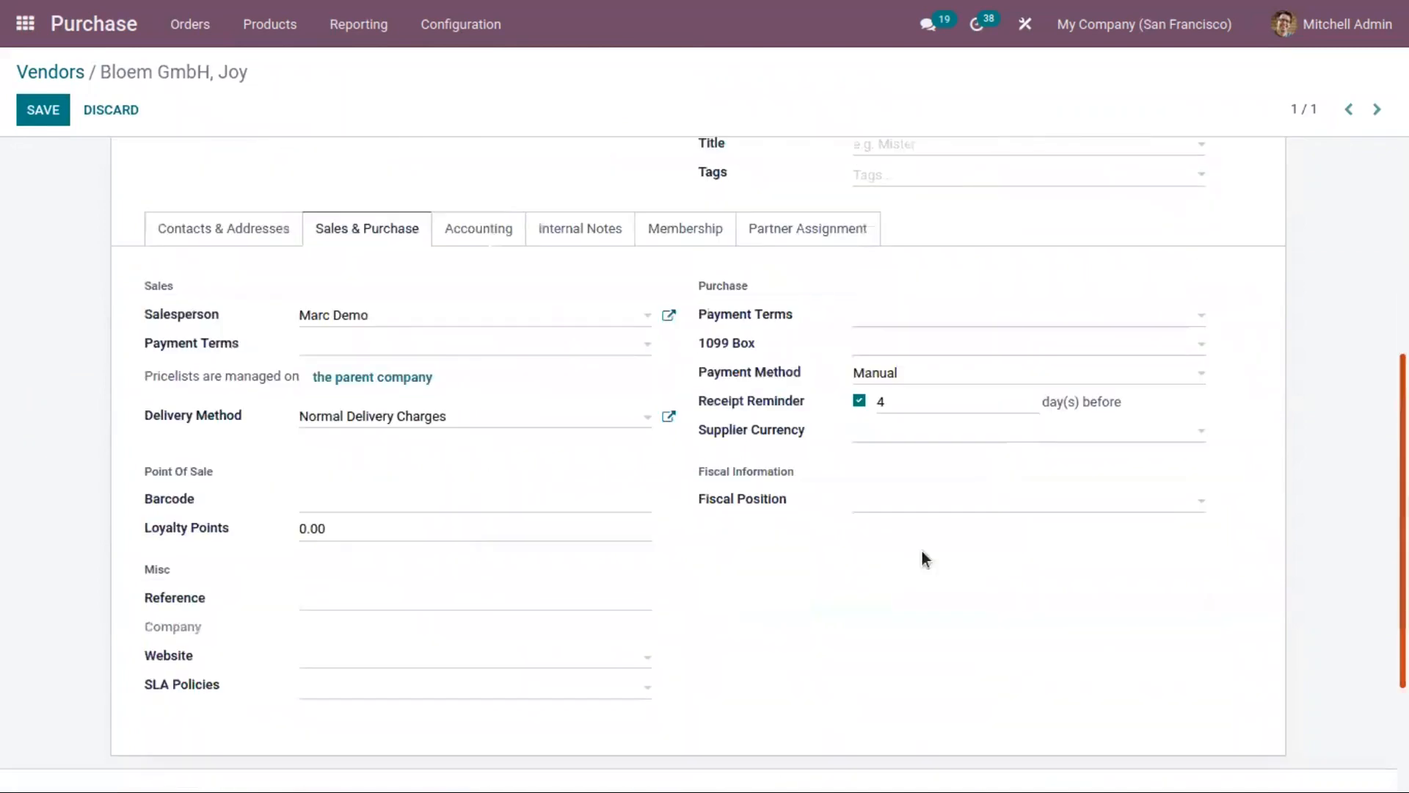
left_click(859, 435)
left_click(903, 459)
left_click(891, 429)
left_click(894, 486)
left_click(33, 97)
Step: Create a new purchase order and choose the newly added Bloem GmbH contact as its vendor
left_click(190, 24)
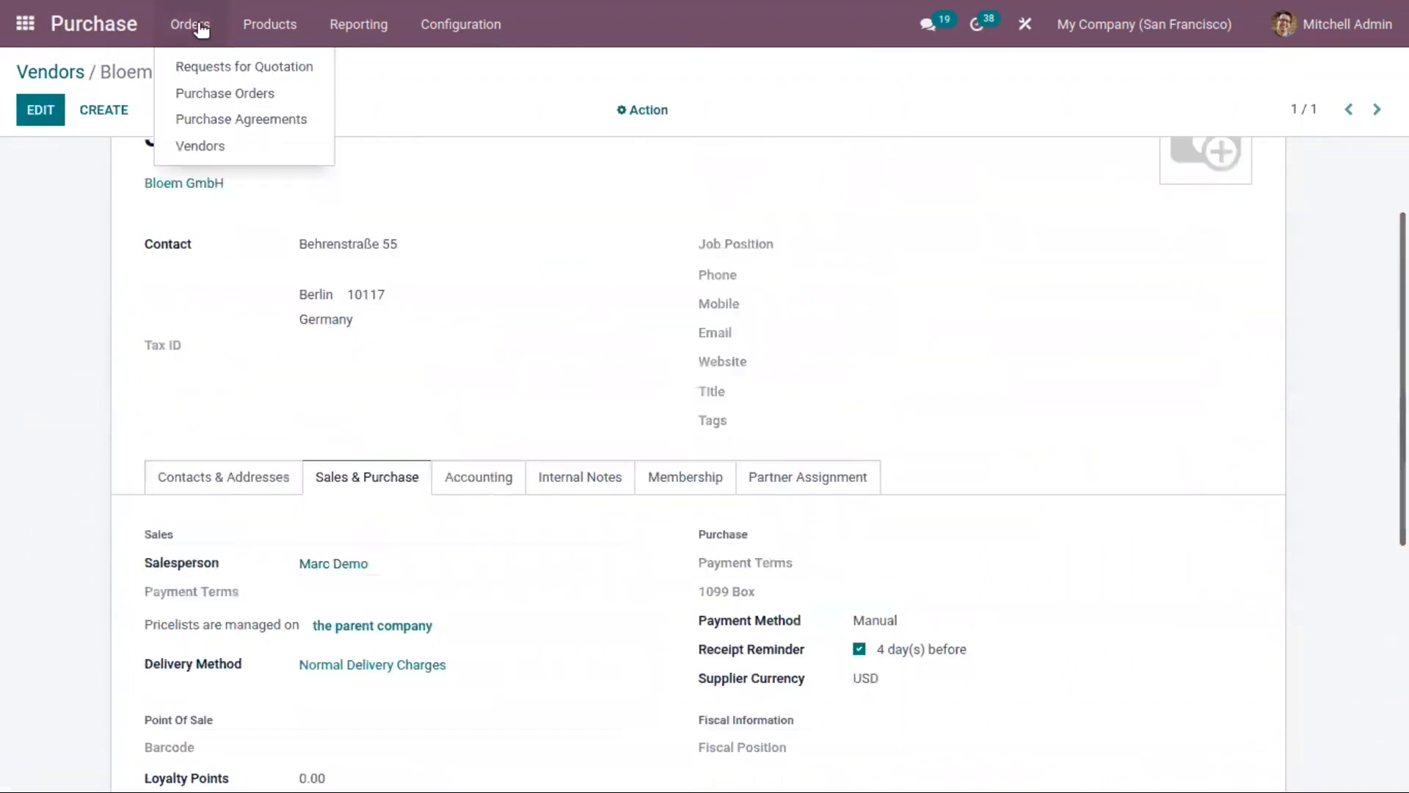
left_click(192, 95)
left_click(43, 110)
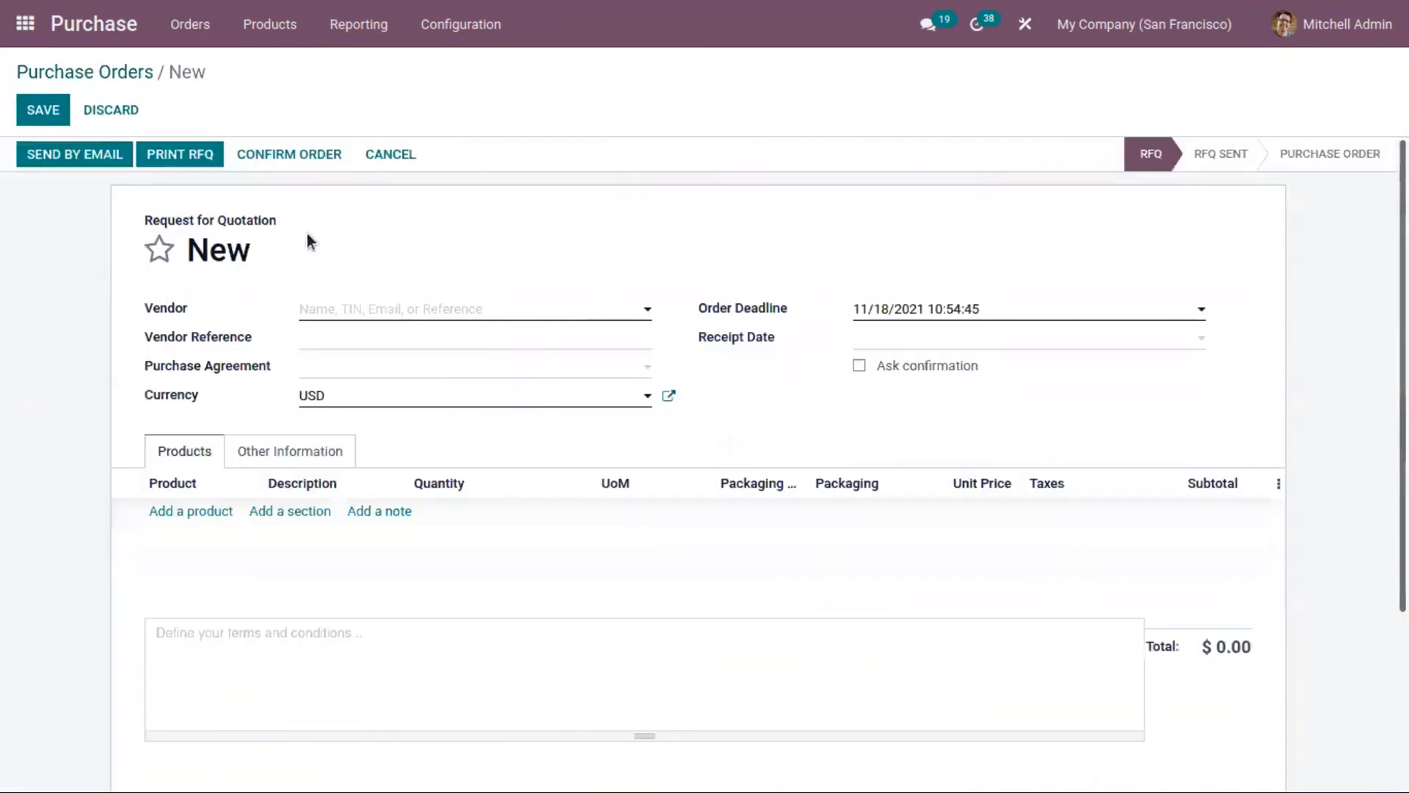
left_click(350, 314)
type("jo")
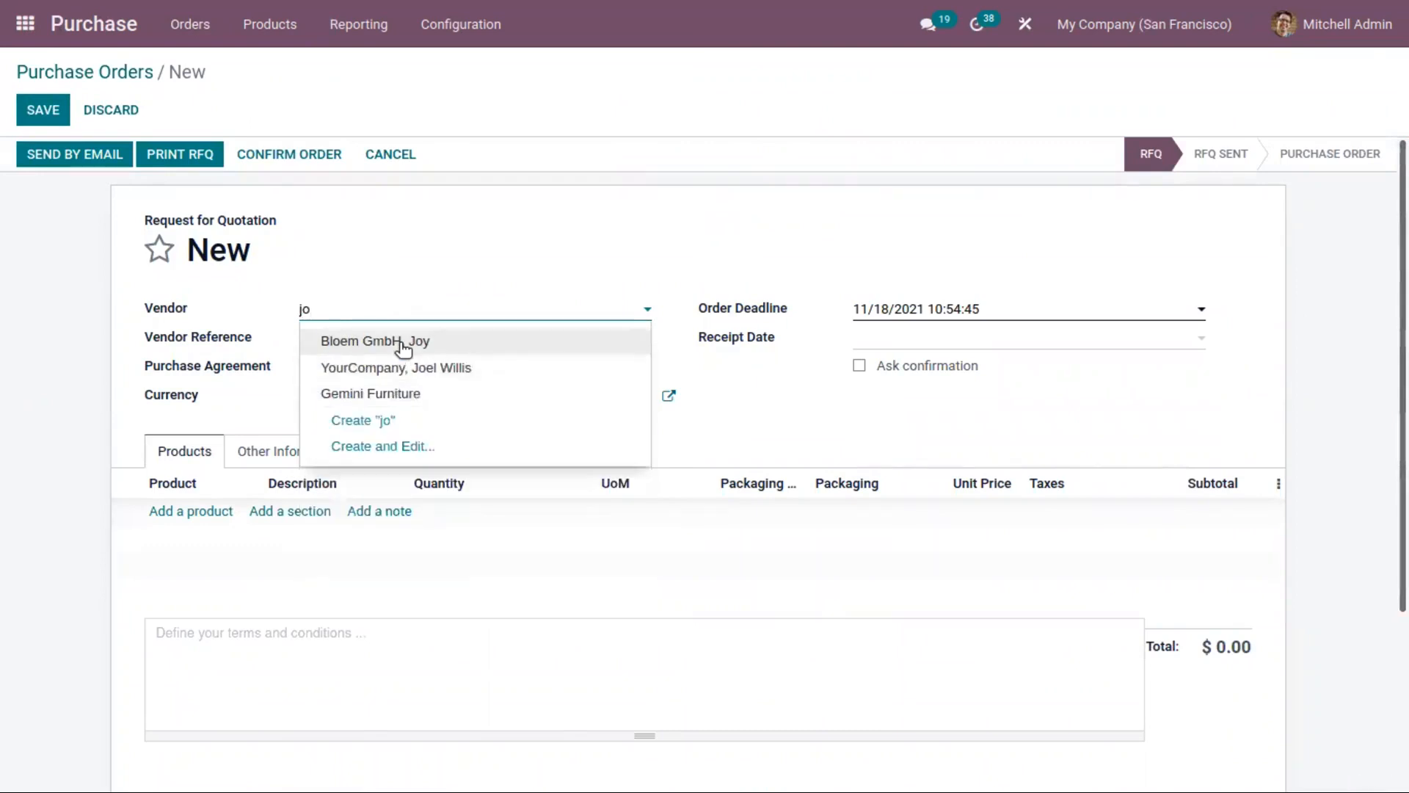
left_click(403, 342)
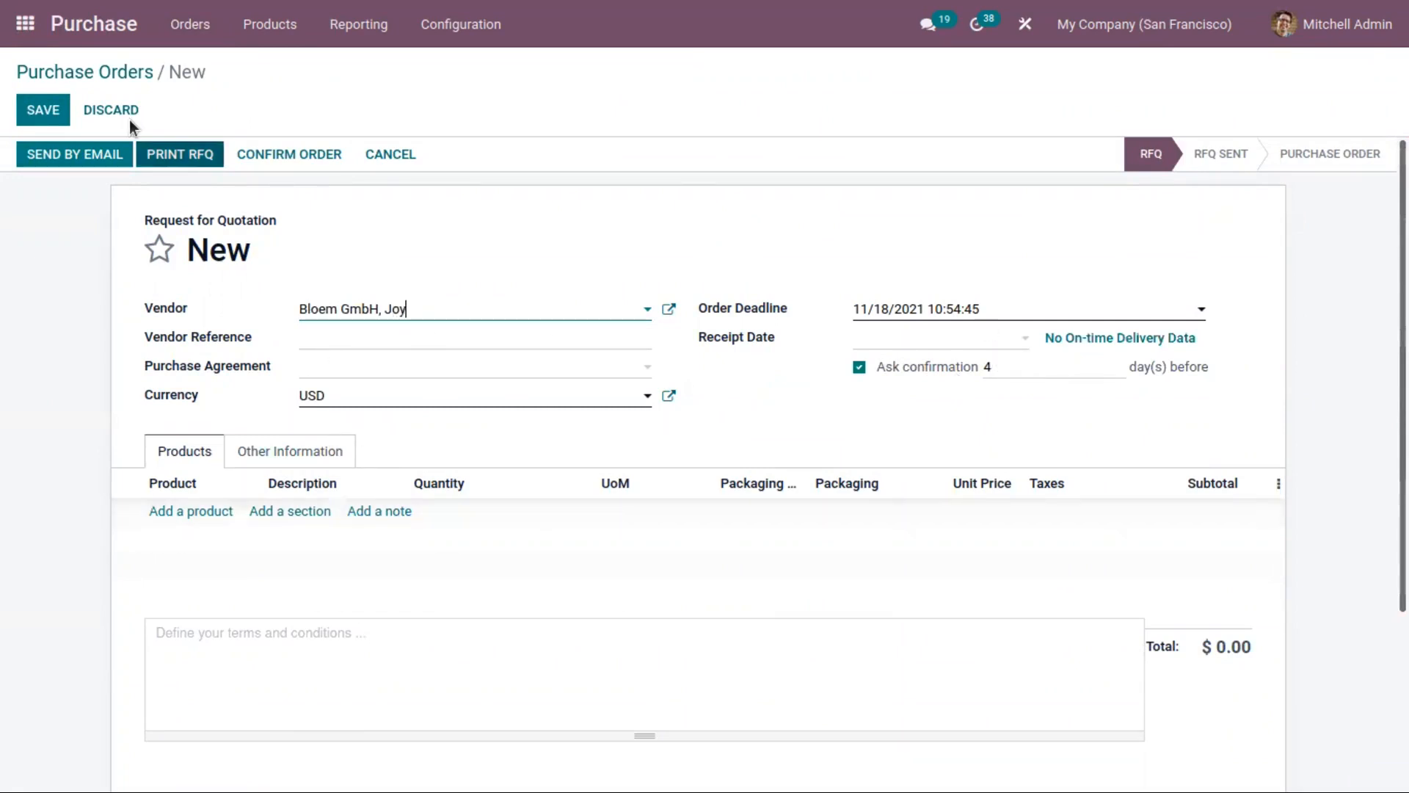
Step: Leave the new order form and open the list of vendors
left_click(110, 74)
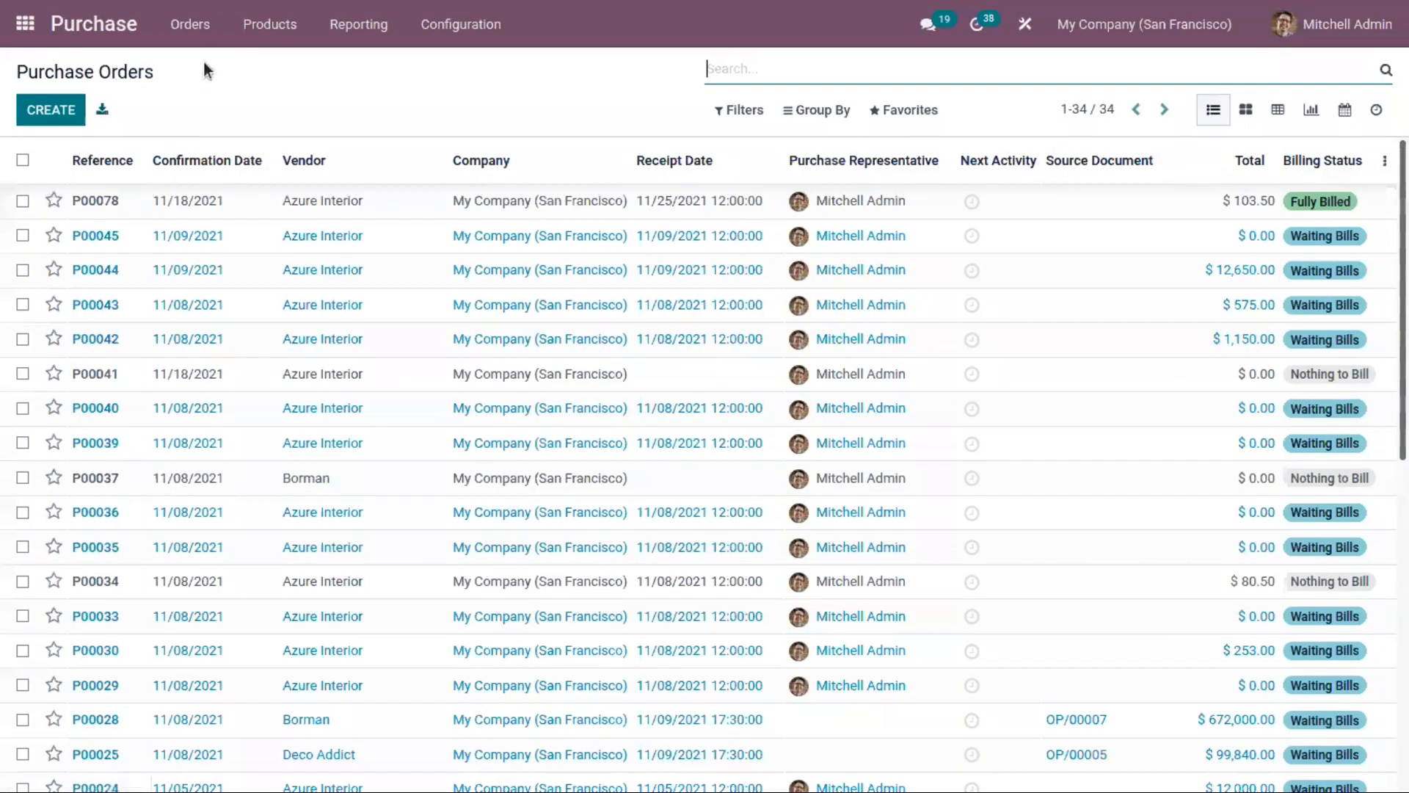
left_click(188, 24)
left_click(199, 145)
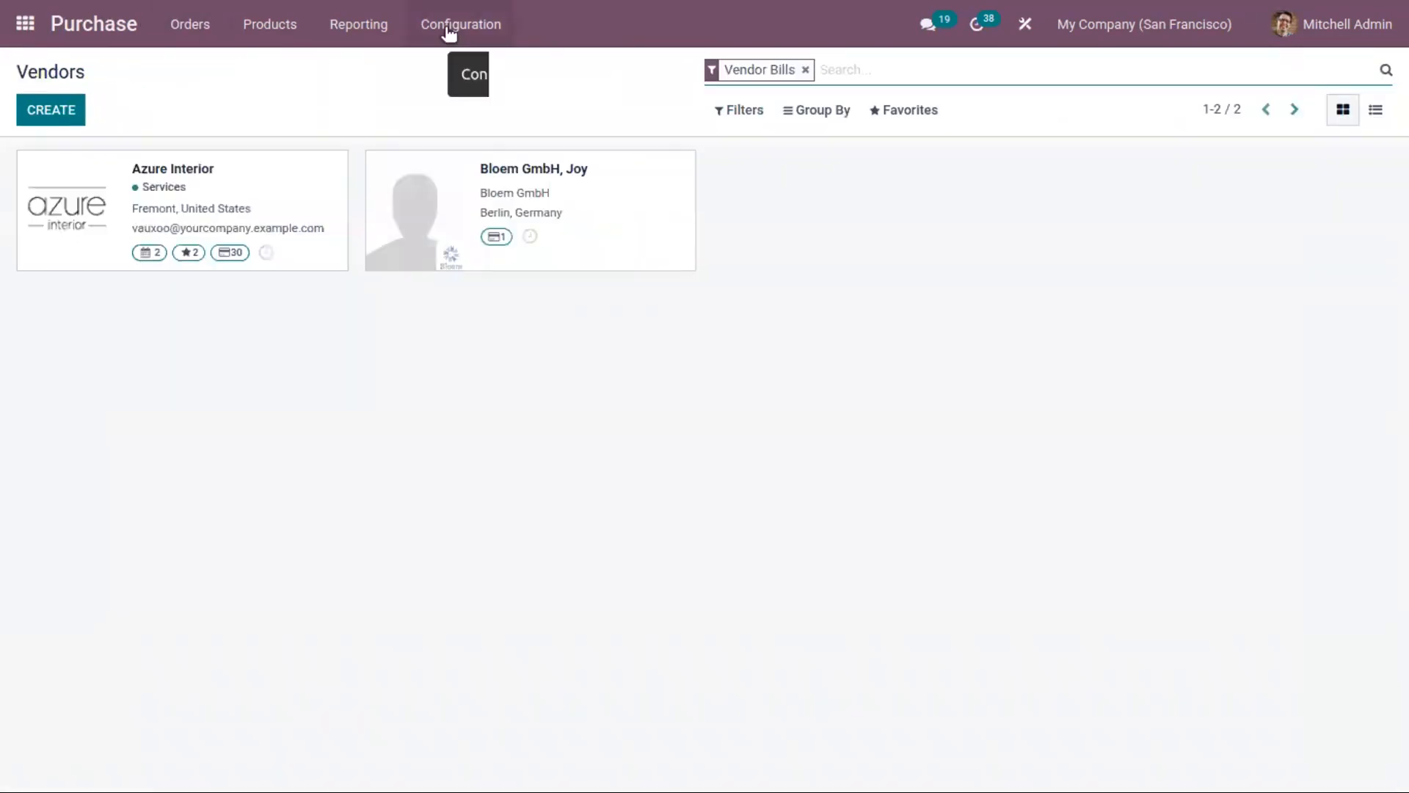
Step: Look through the vendor pricelists and open the Wood Corner entry for the Large Desk
left_click(452, 29)
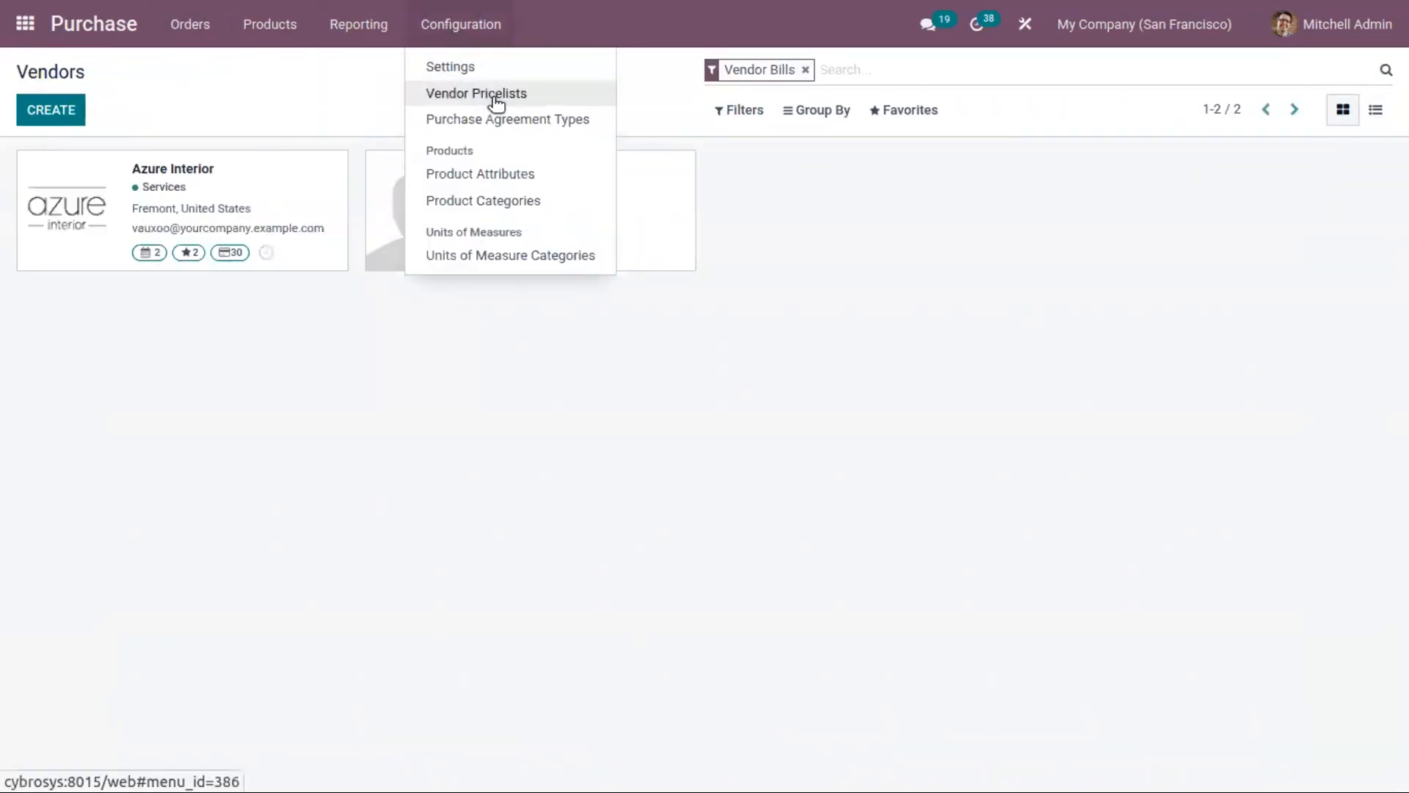
left_click(497, 95)
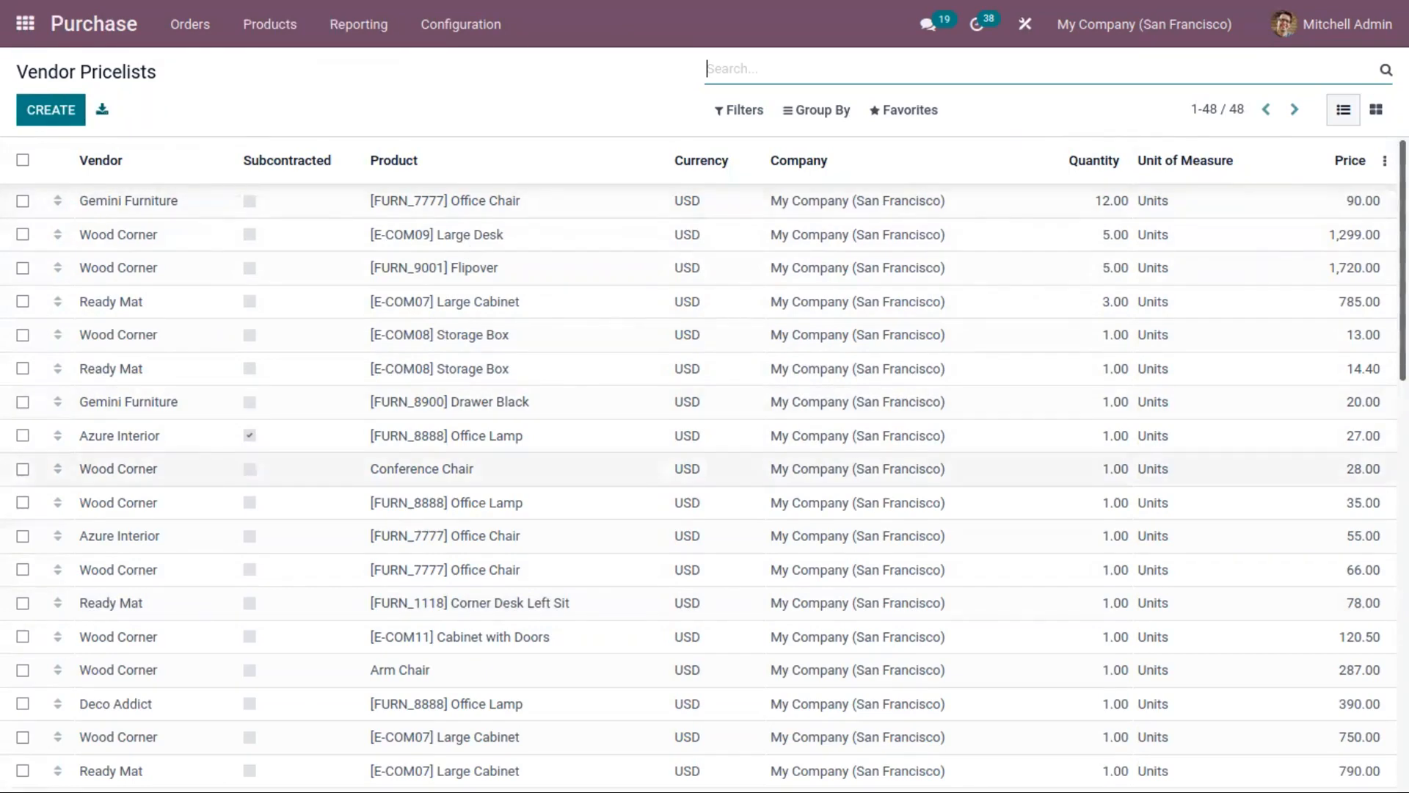
scroll(1346, 346, "down", 9)
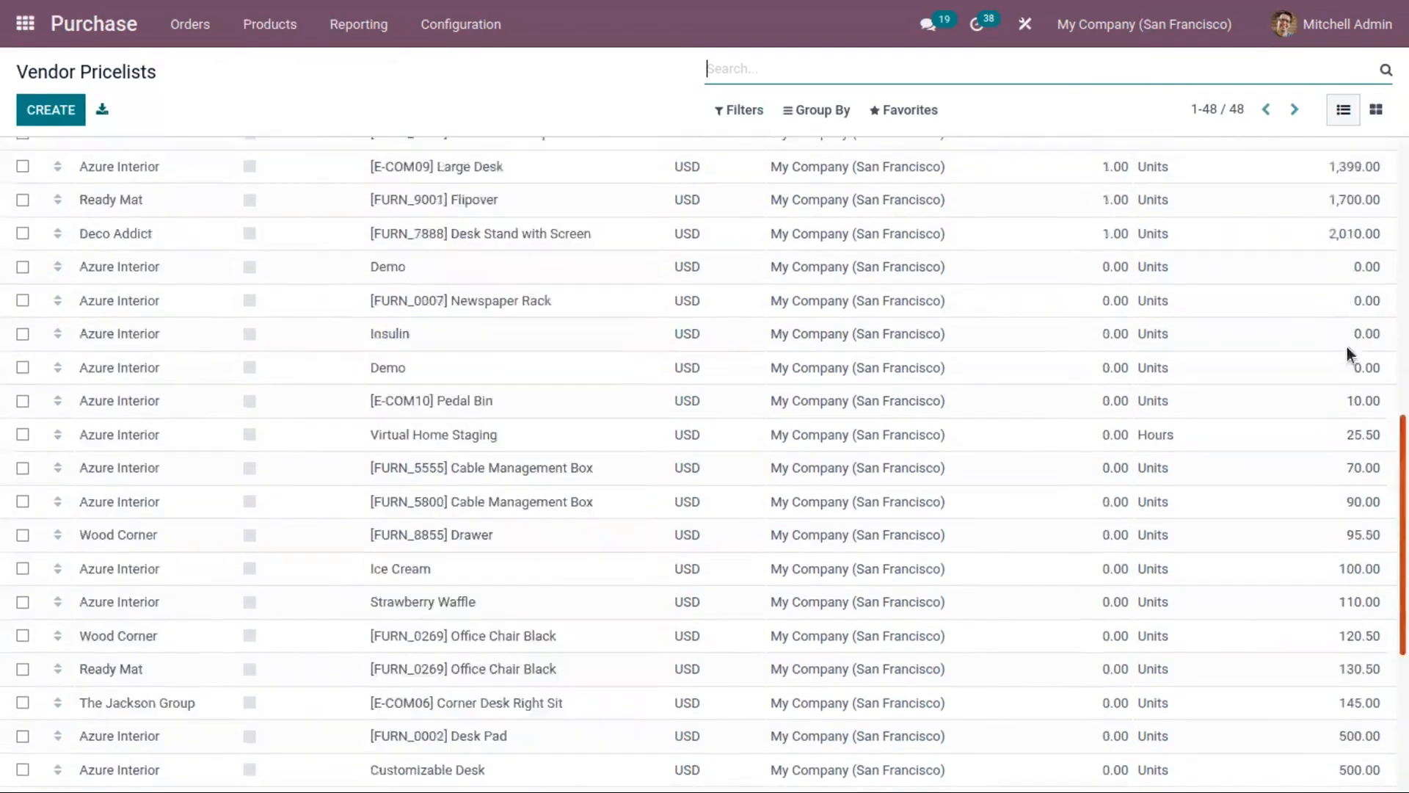
scroll(1347, 346, "up", 9)
left_click(218, 247)
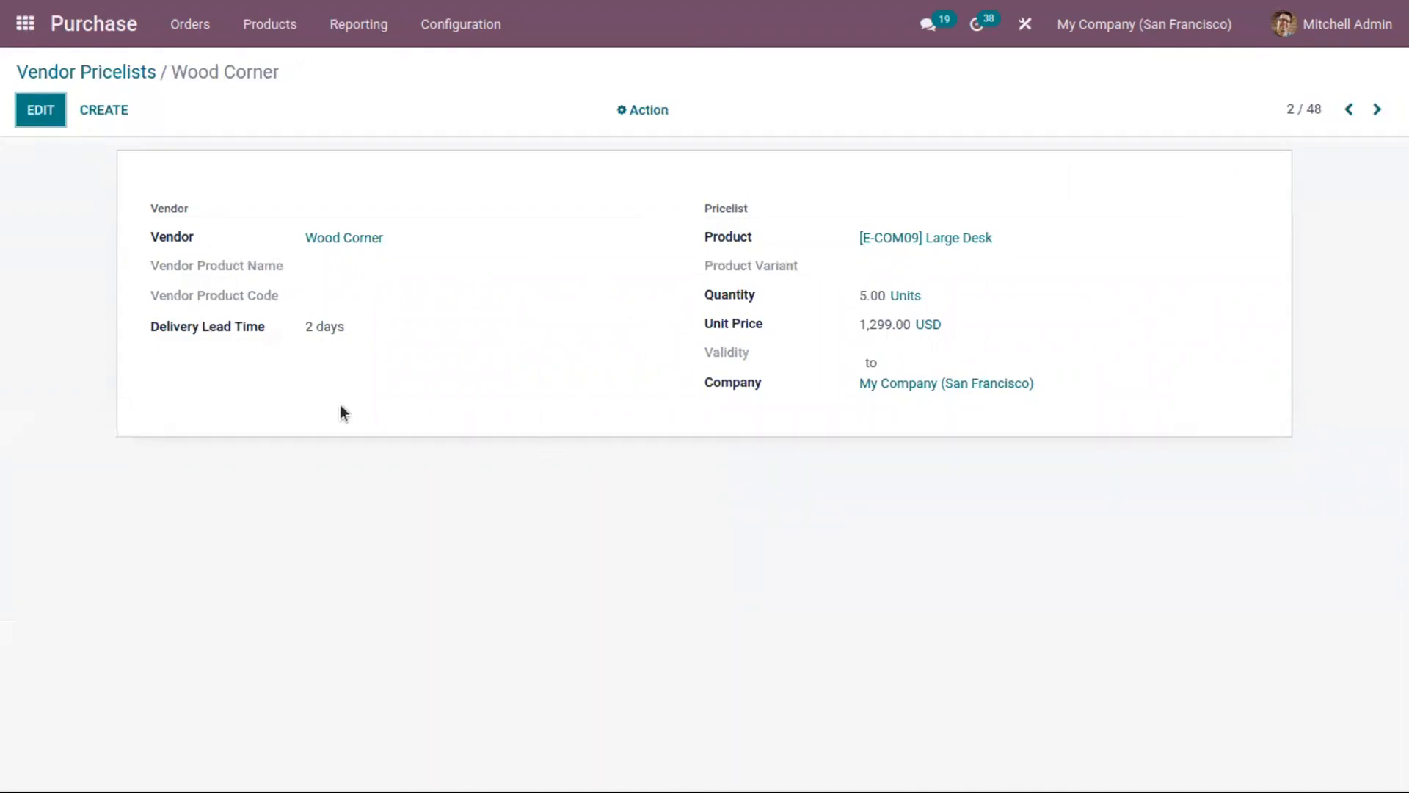
Step: Leave the Wood Corner pricelist entry and open the list of purchase orders
left_click(22, 113)
left_click(67, 76)
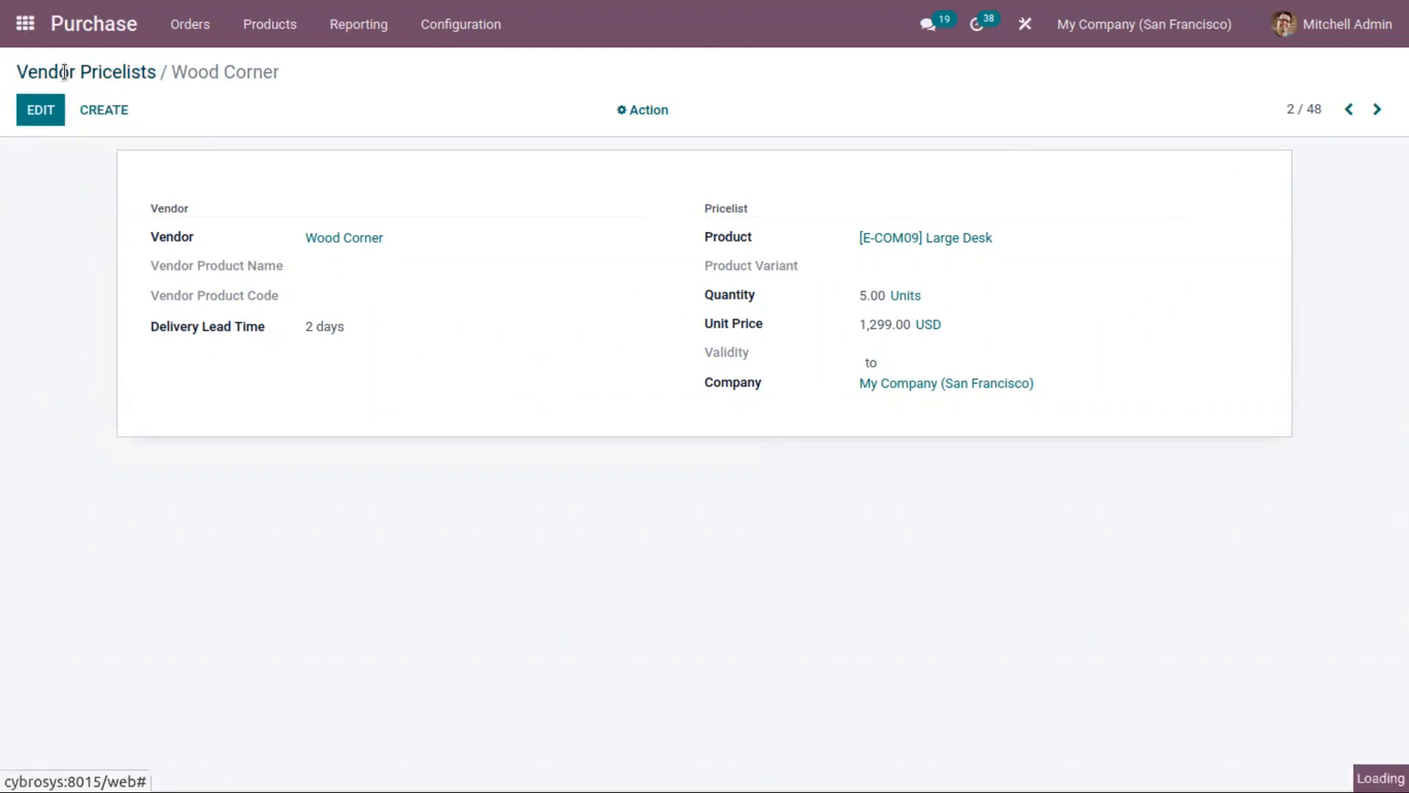
left_click(188, 26)
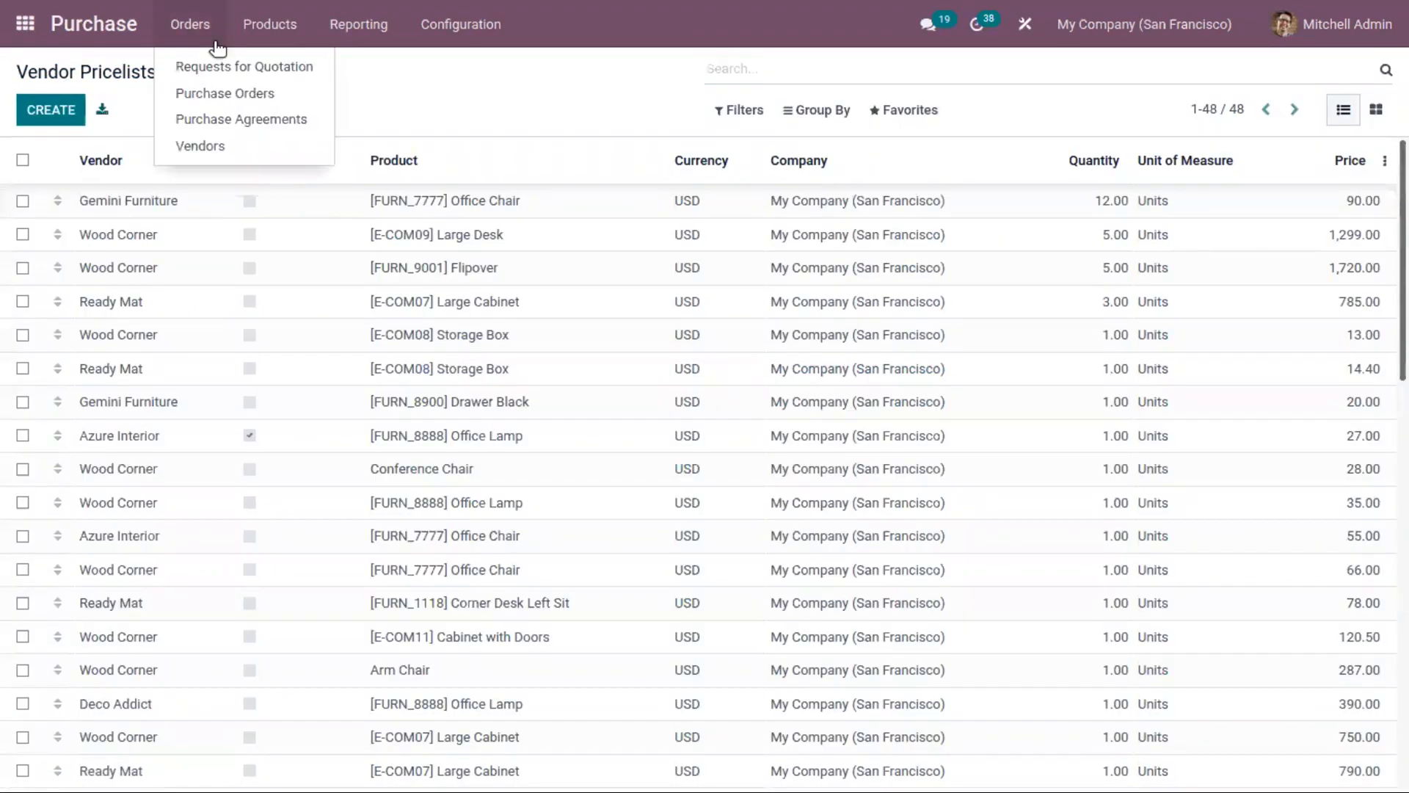
left_click(409, 95)
left_click(455, 26)
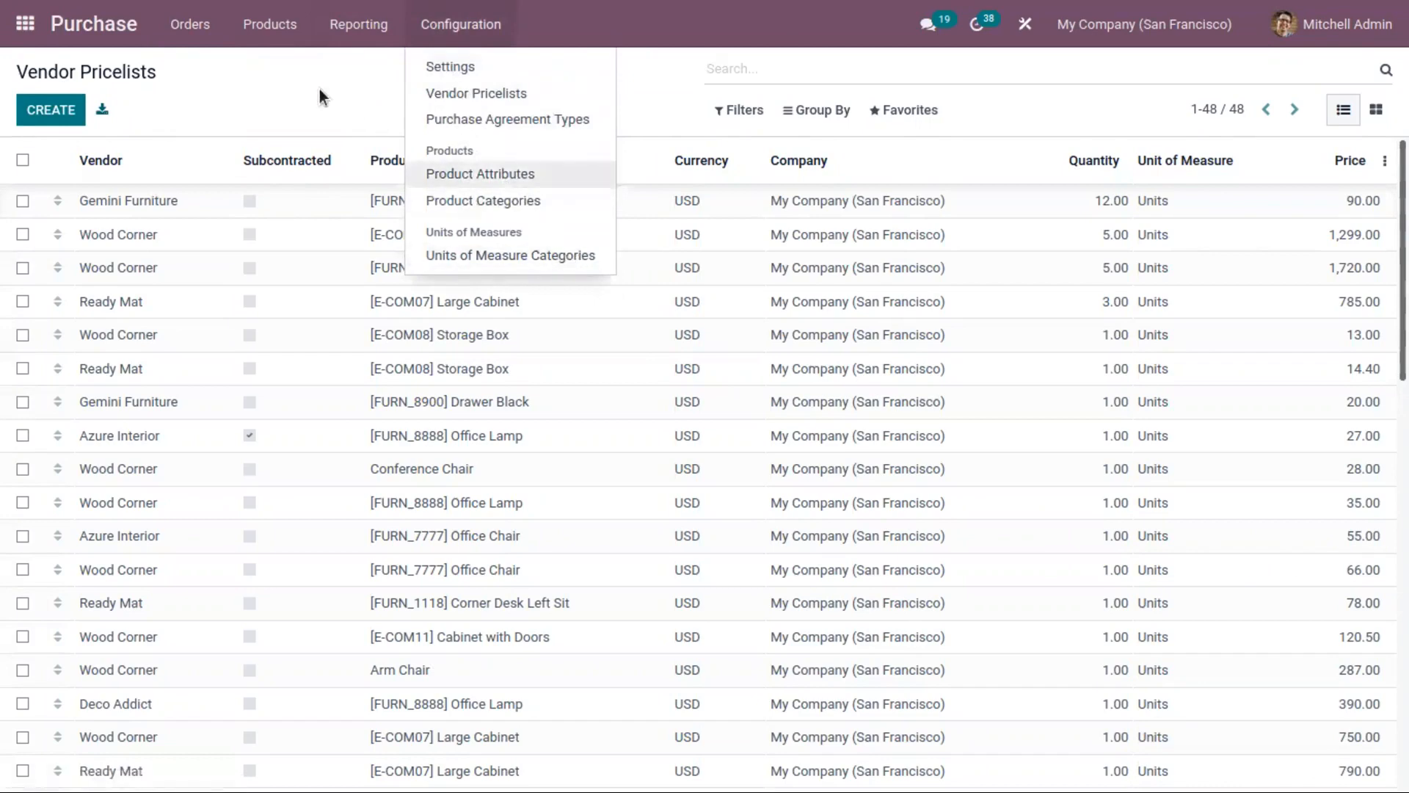
left_click(189, 26)
left_click(224, 92)
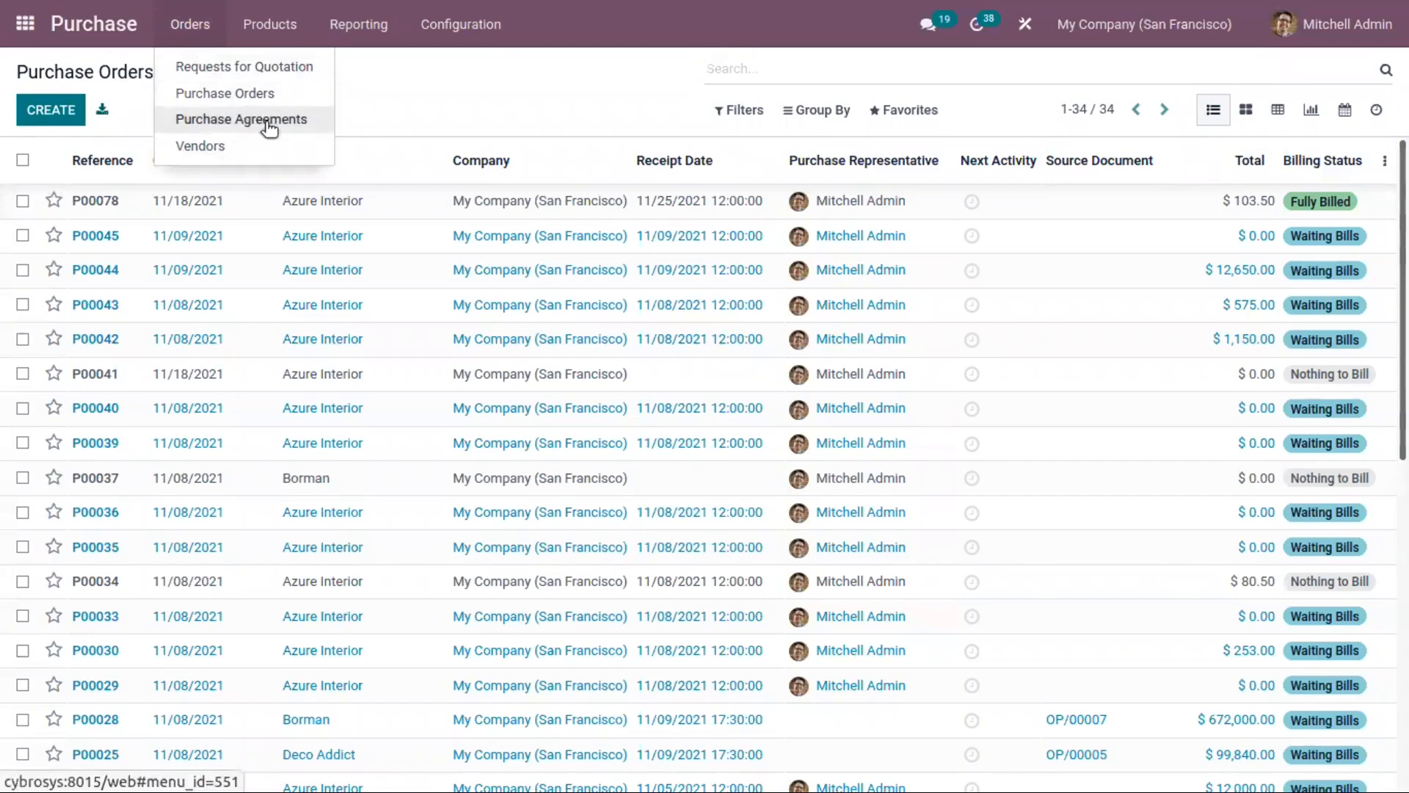
Step: Open the confirmed purchase agreement TE00001 in edit mode
mouse_move(471, 26)
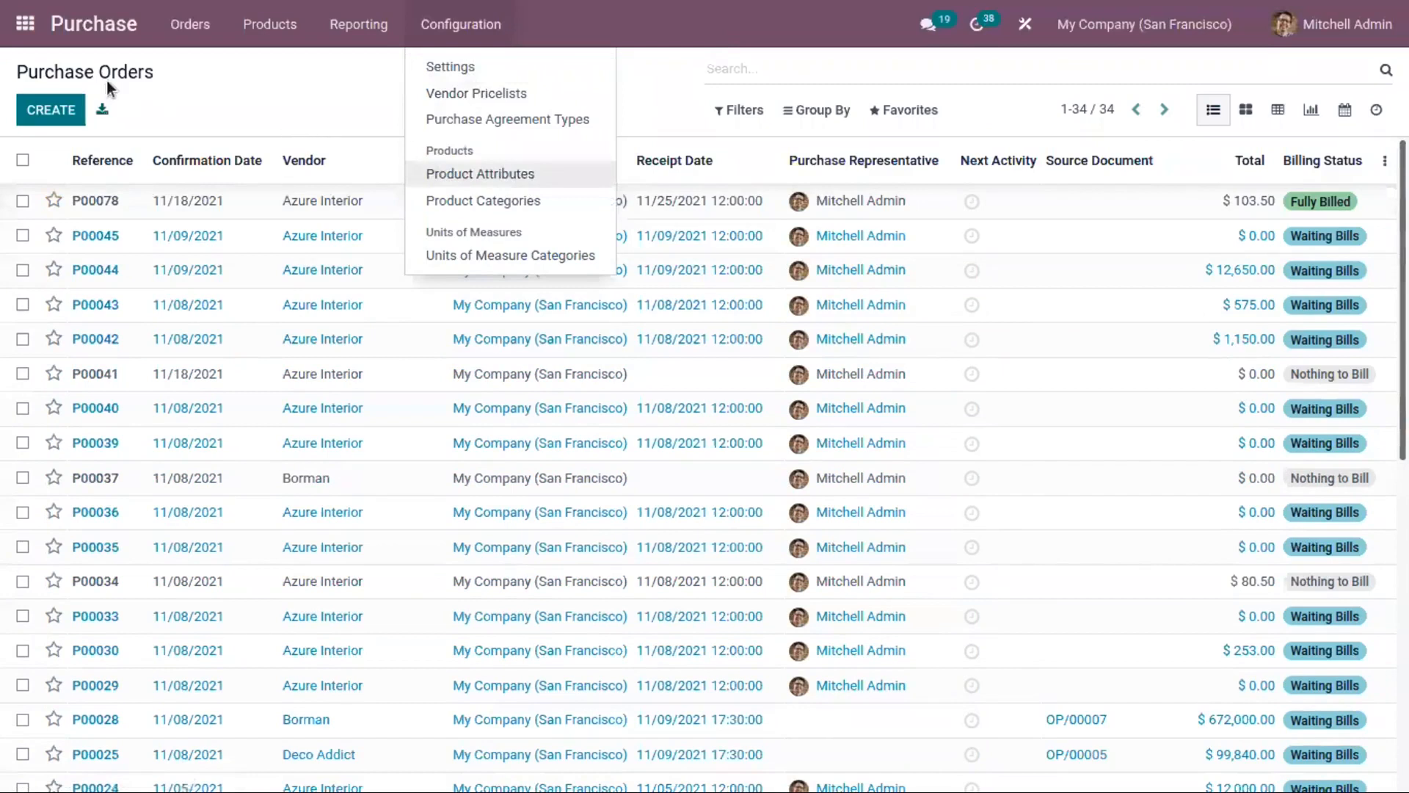
mouse_move(189, 25)
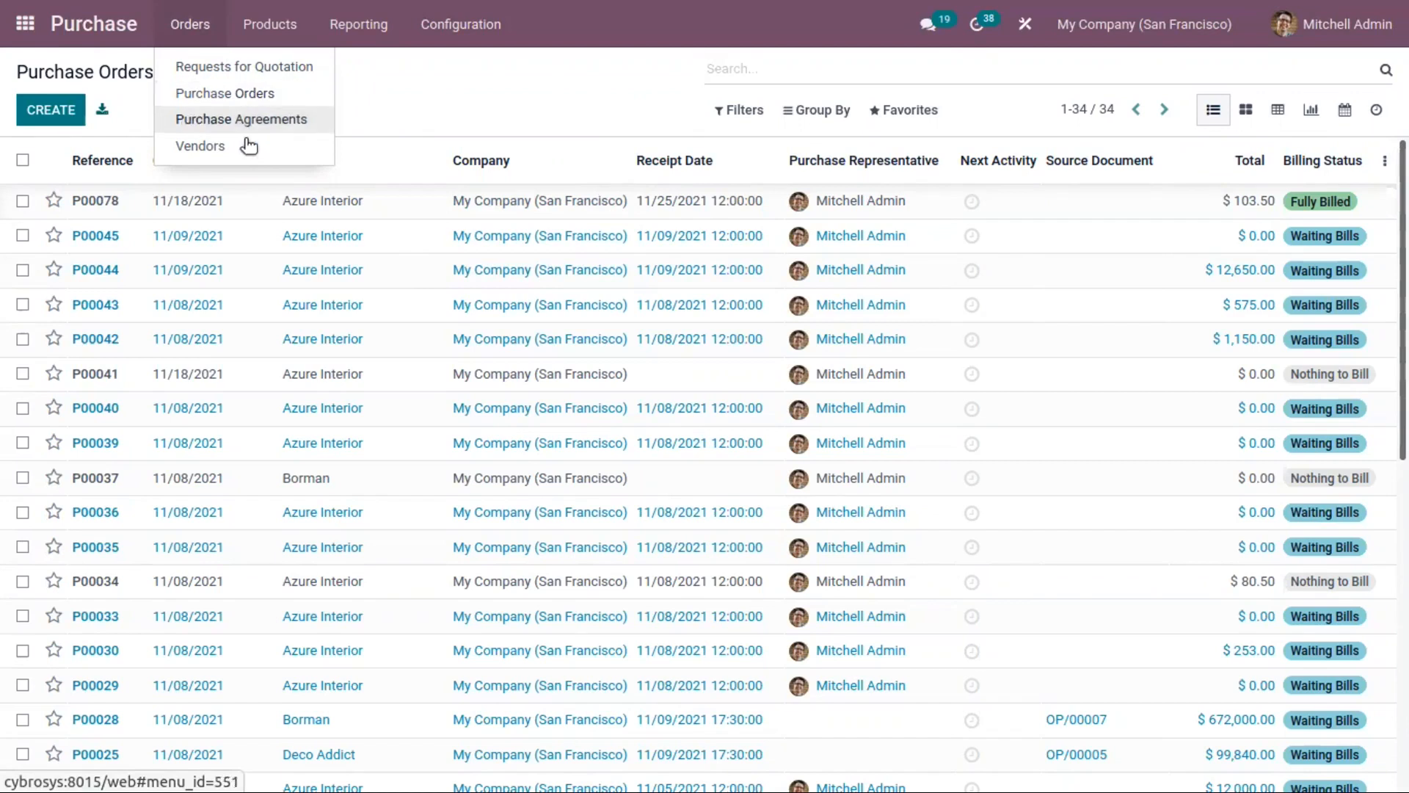
left_click(236, 119)
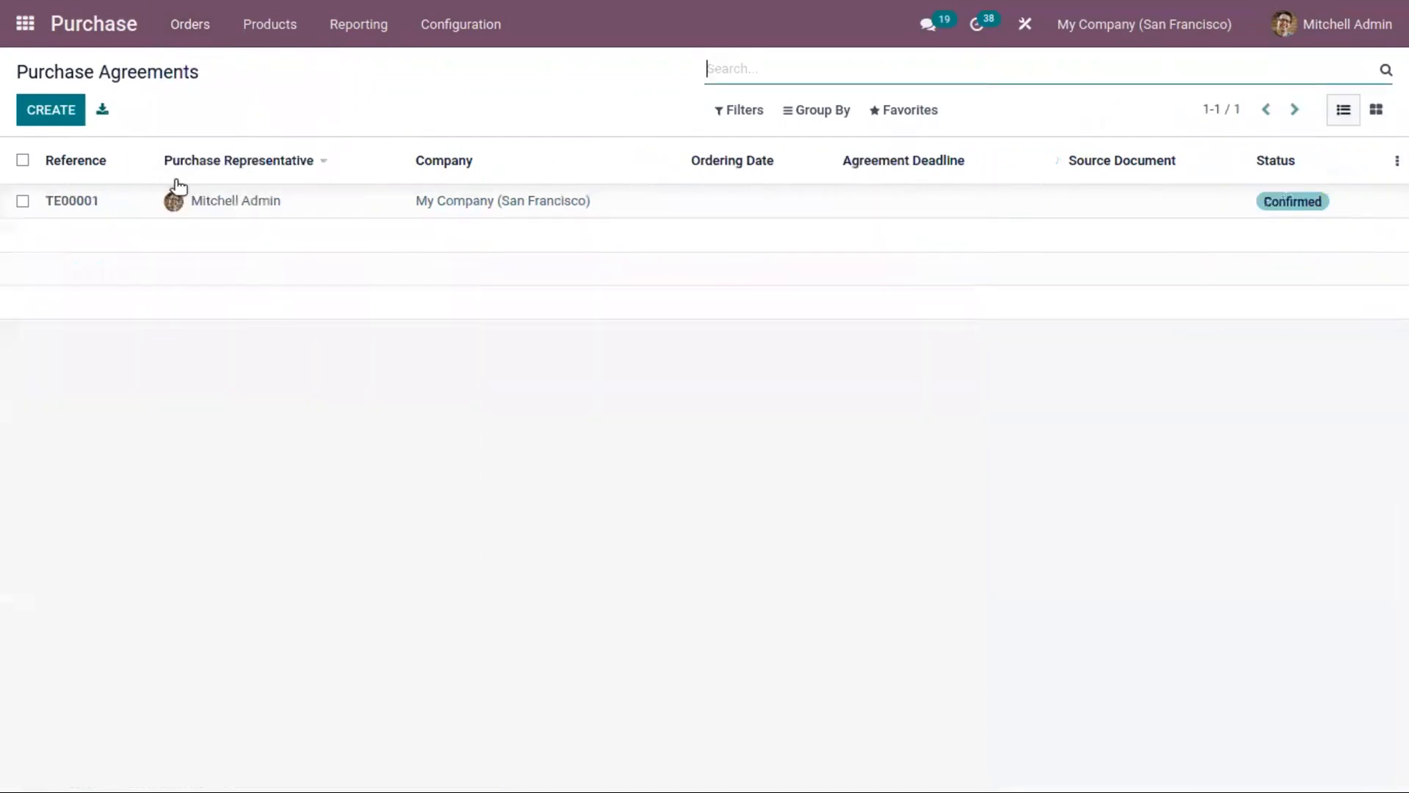
left_click(334, 209)
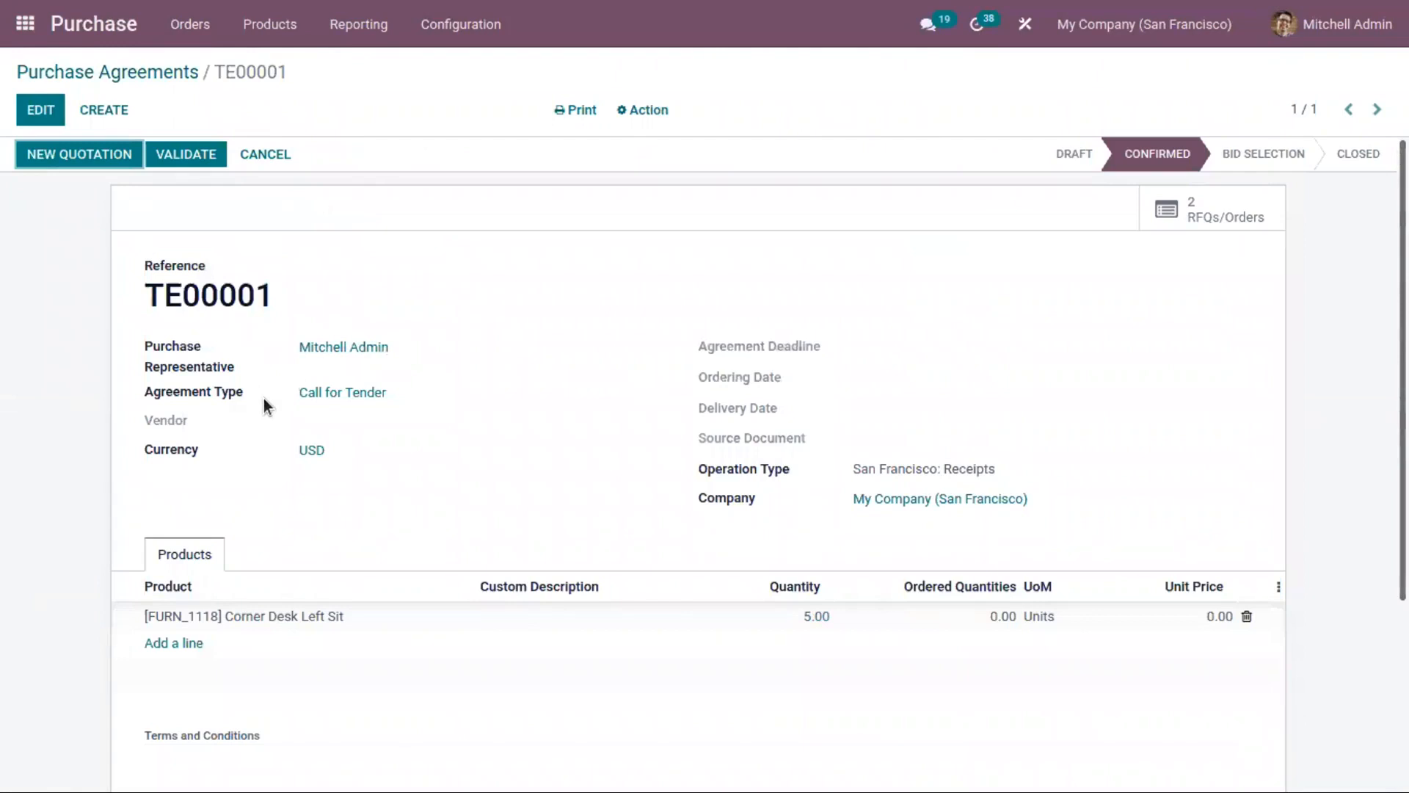
left_click(43, 114)
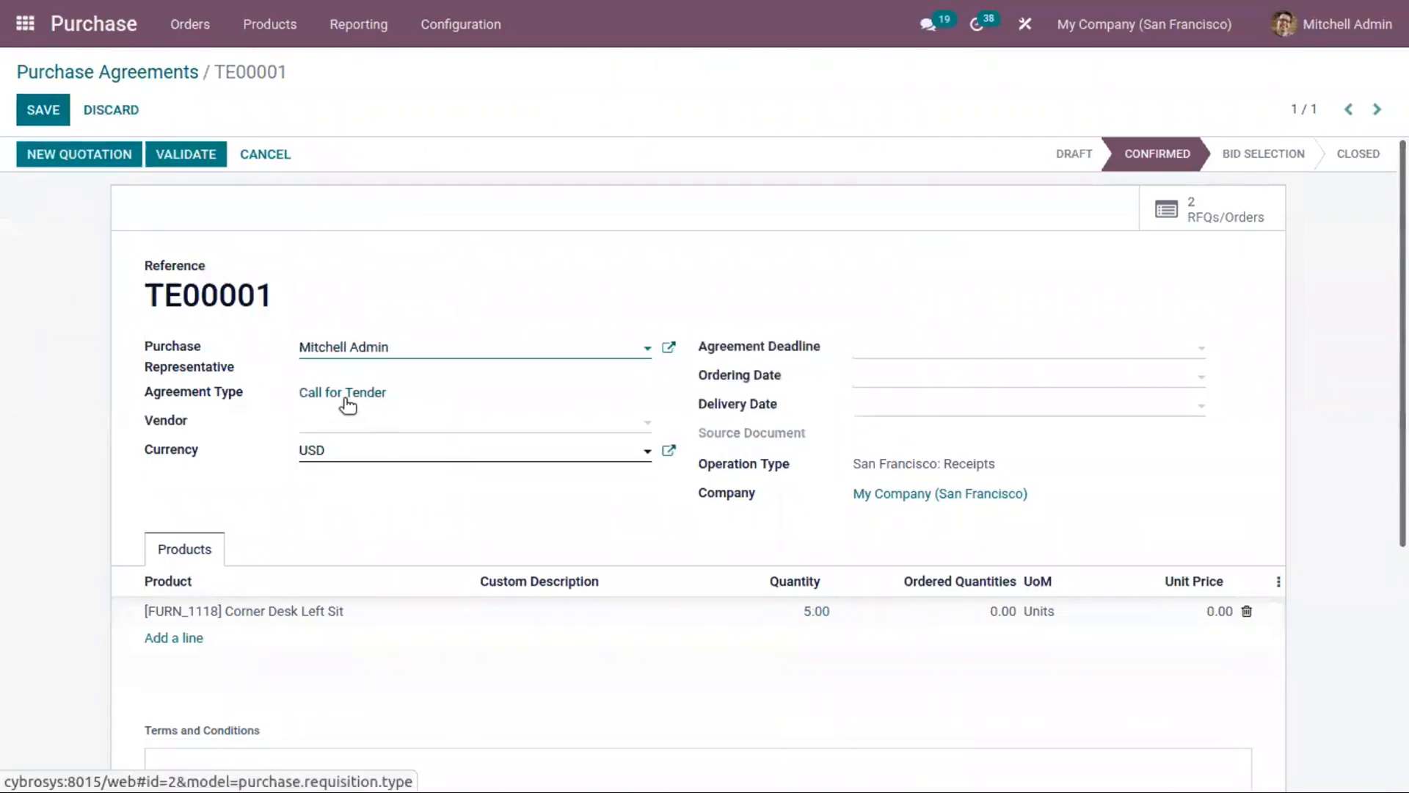
Step: Open the Purchase settings and examine the Purchase Agreements option among the order settings
left_click(474, 28)
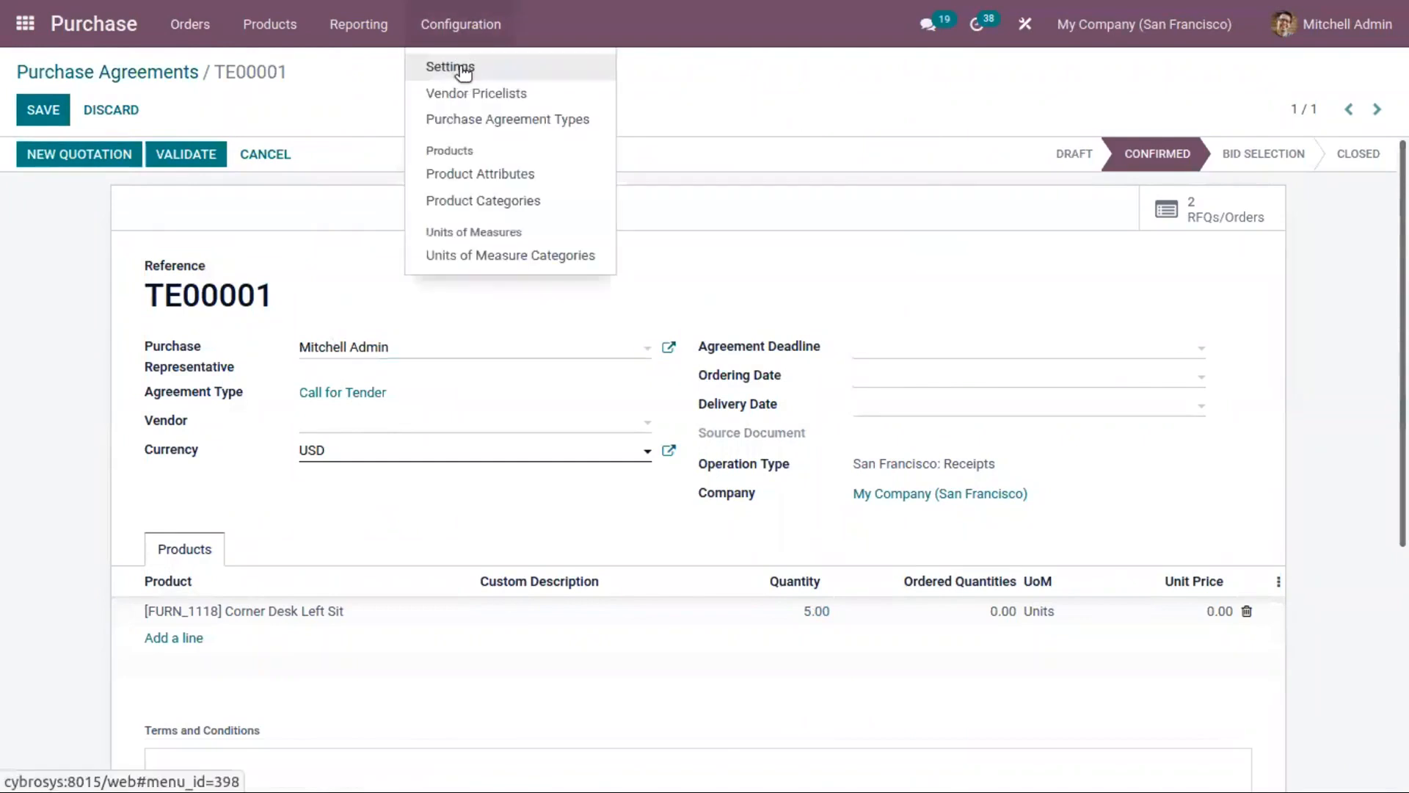
left_click(458, 66)
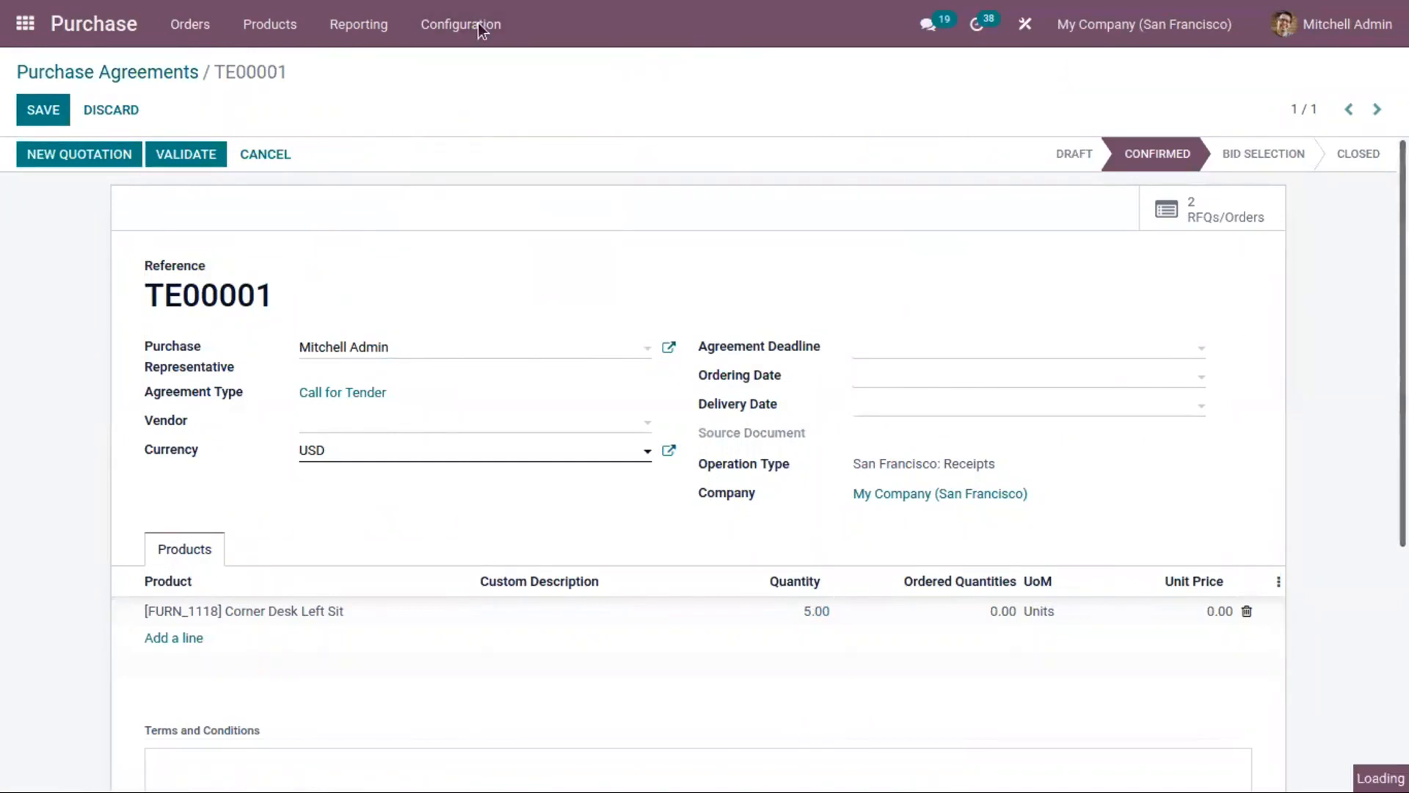
left_click(456, 25)
left_click(740, 280)
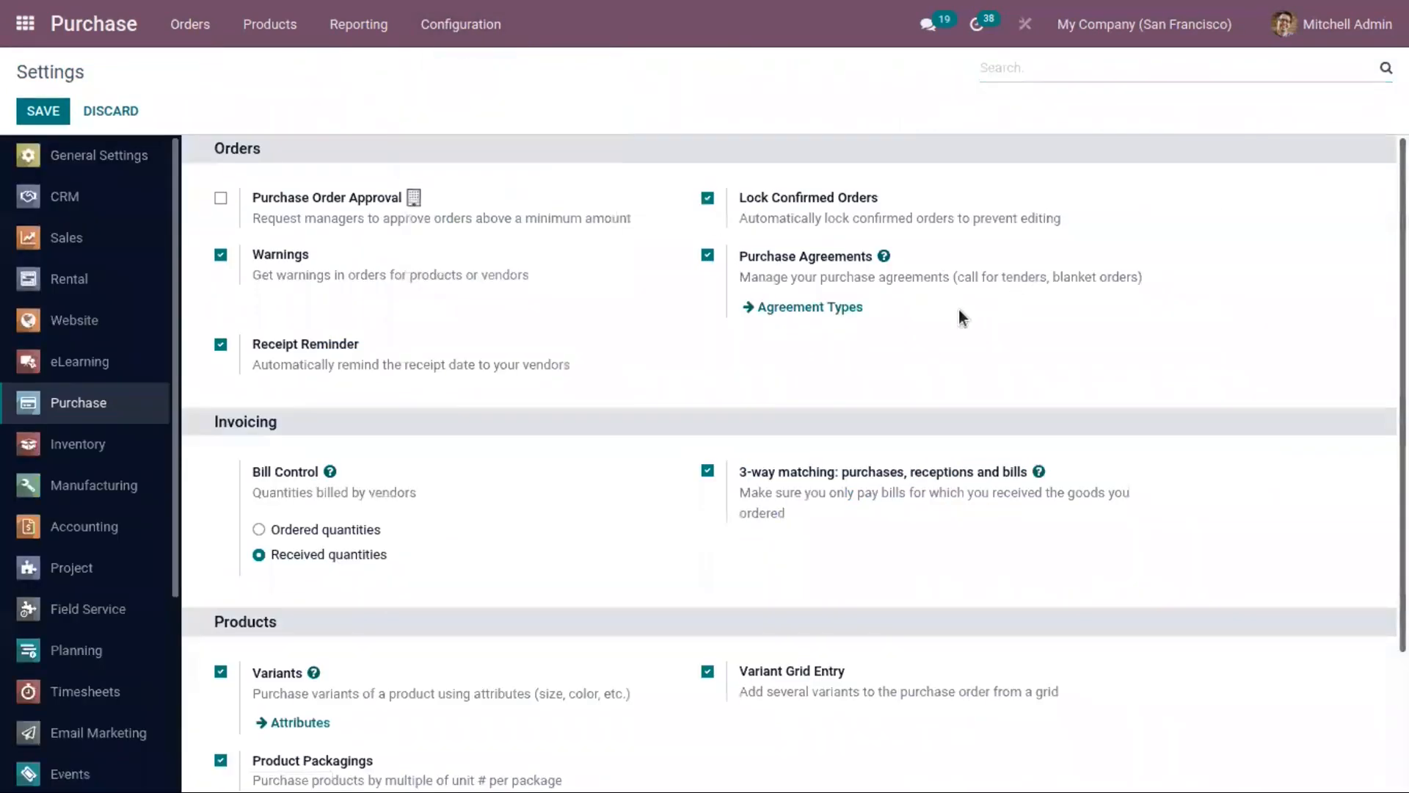
scroll(740, 280, "down", 2)
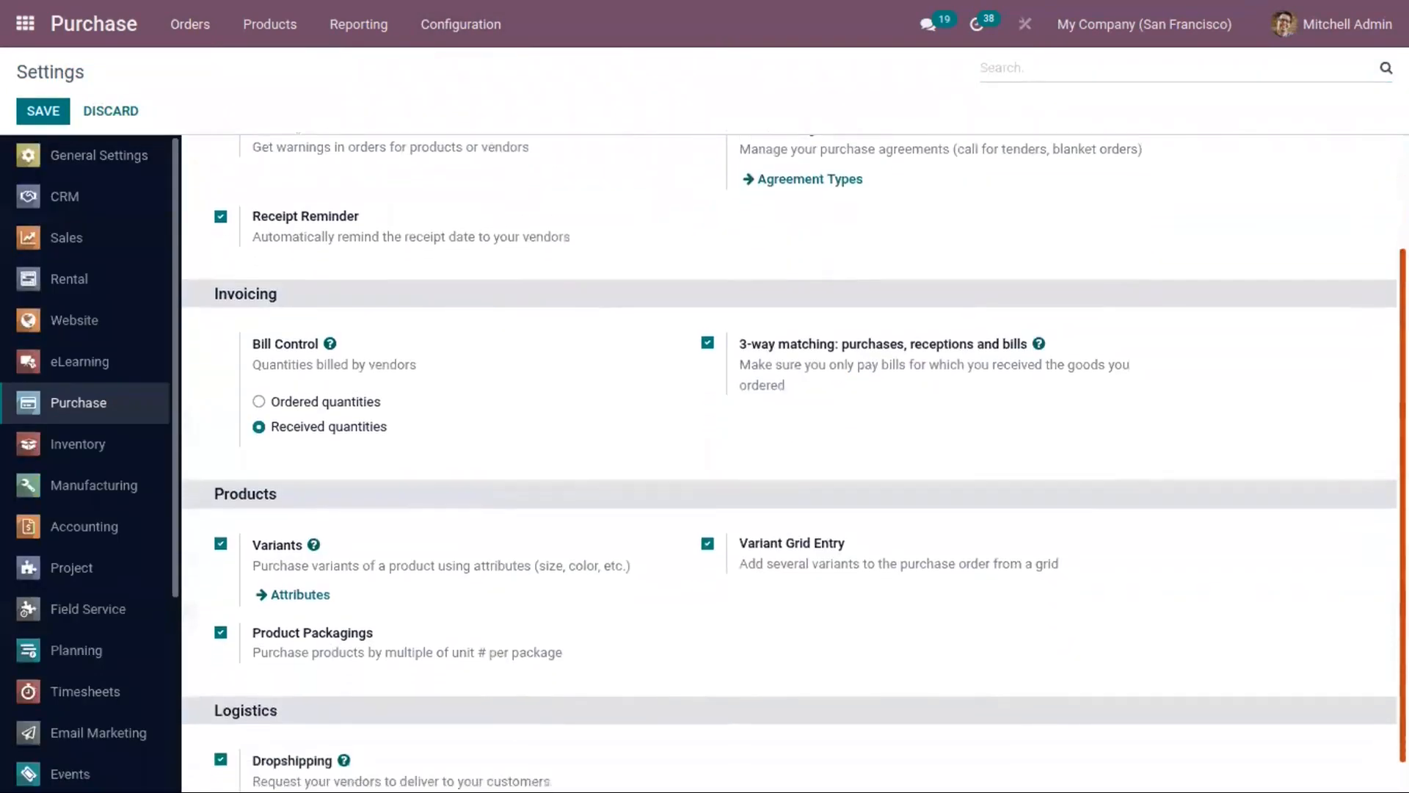
scroll(1380, 191, "up", 4)
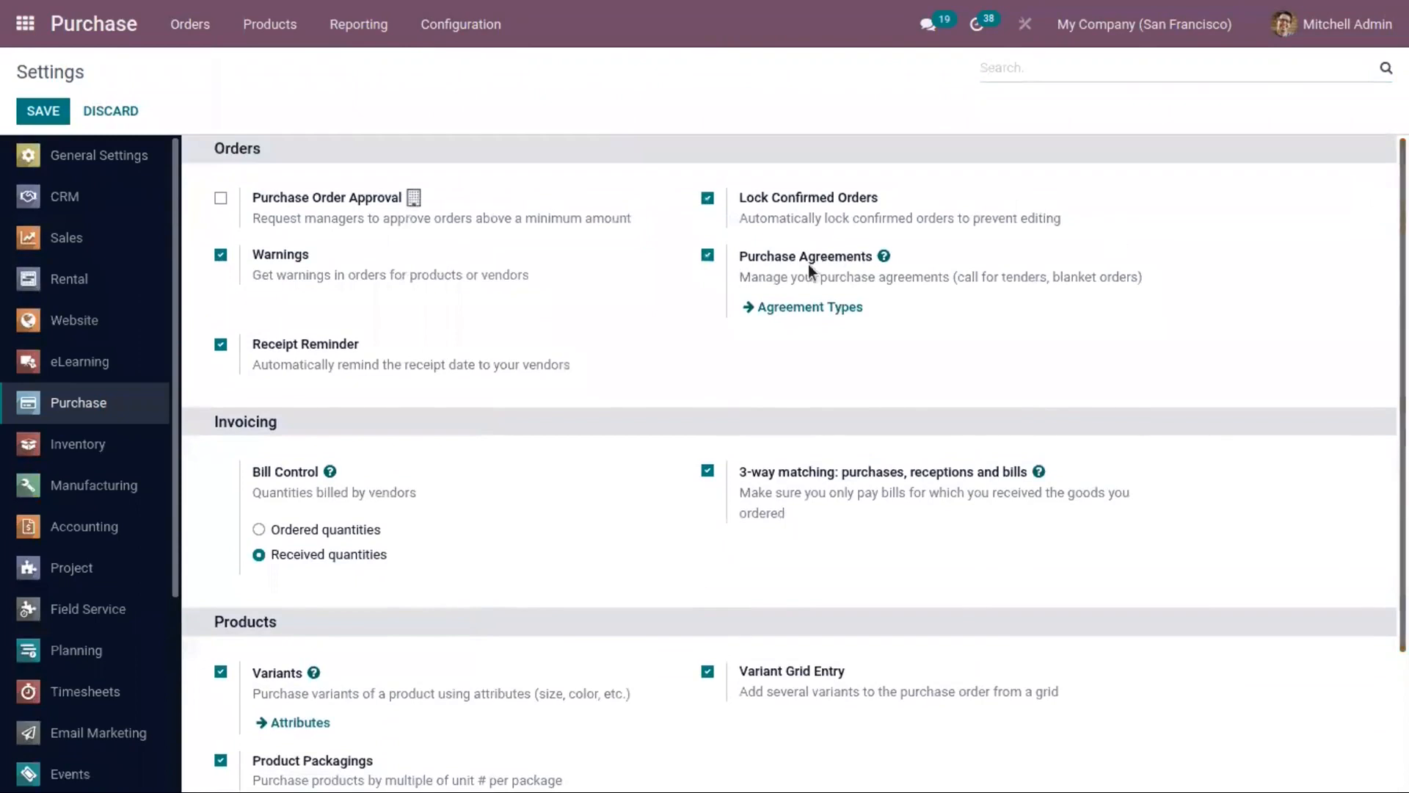
mouse_move(949, 279)
mouse_move(875, 552)
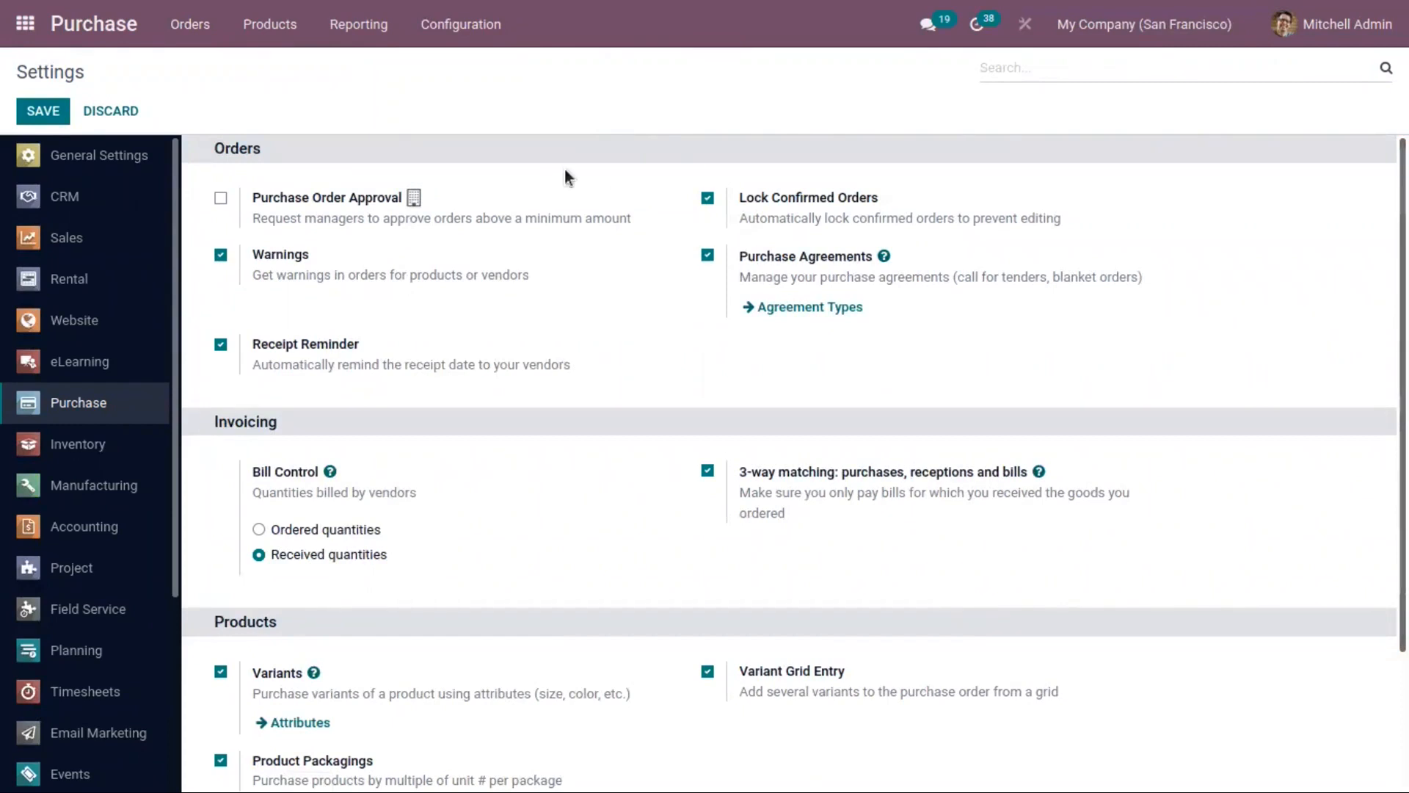
Step: View the purchase agreement types and return to the list of purchase agreements
left_click(465, 22)
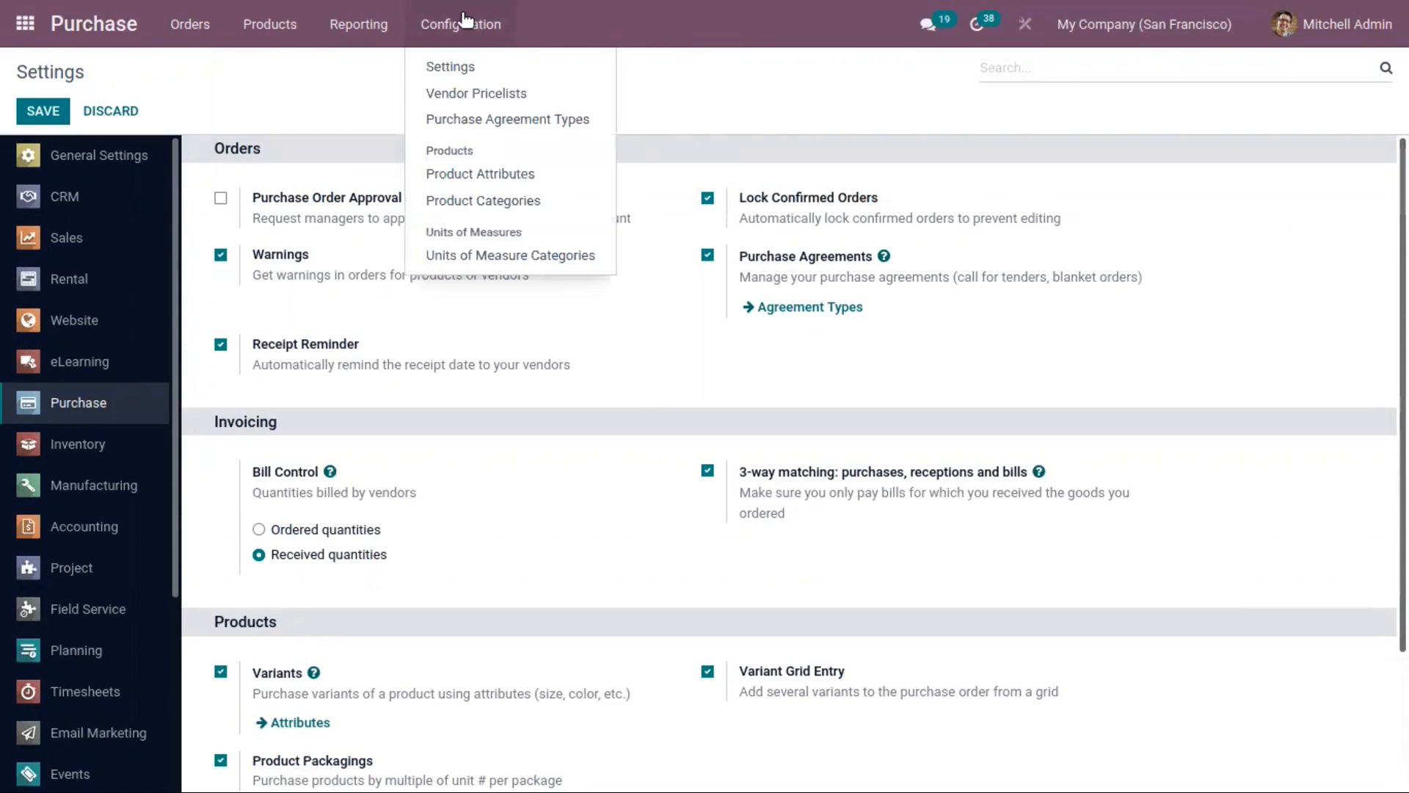
left_click(492, 121)
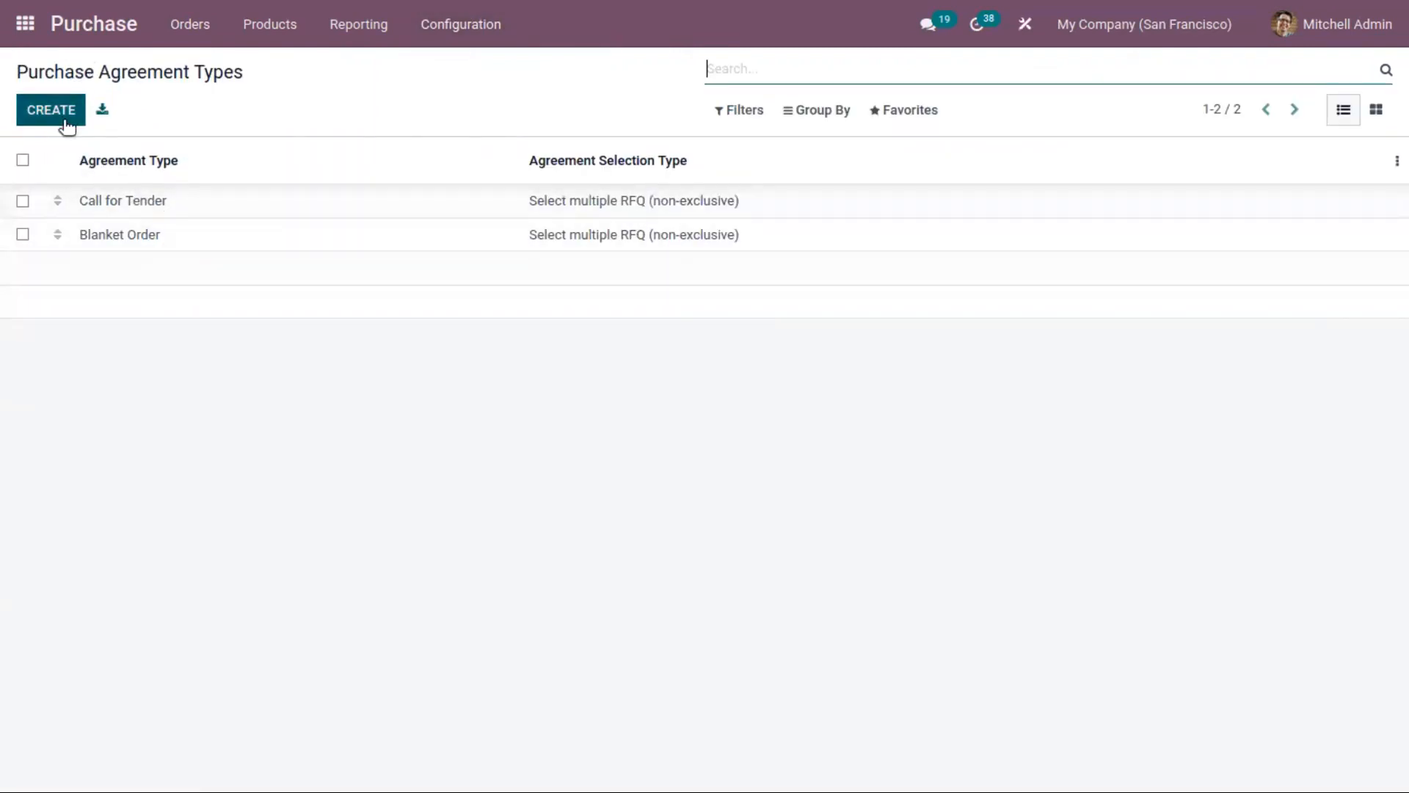
left_click(193, 27)
left_click(227, 116)
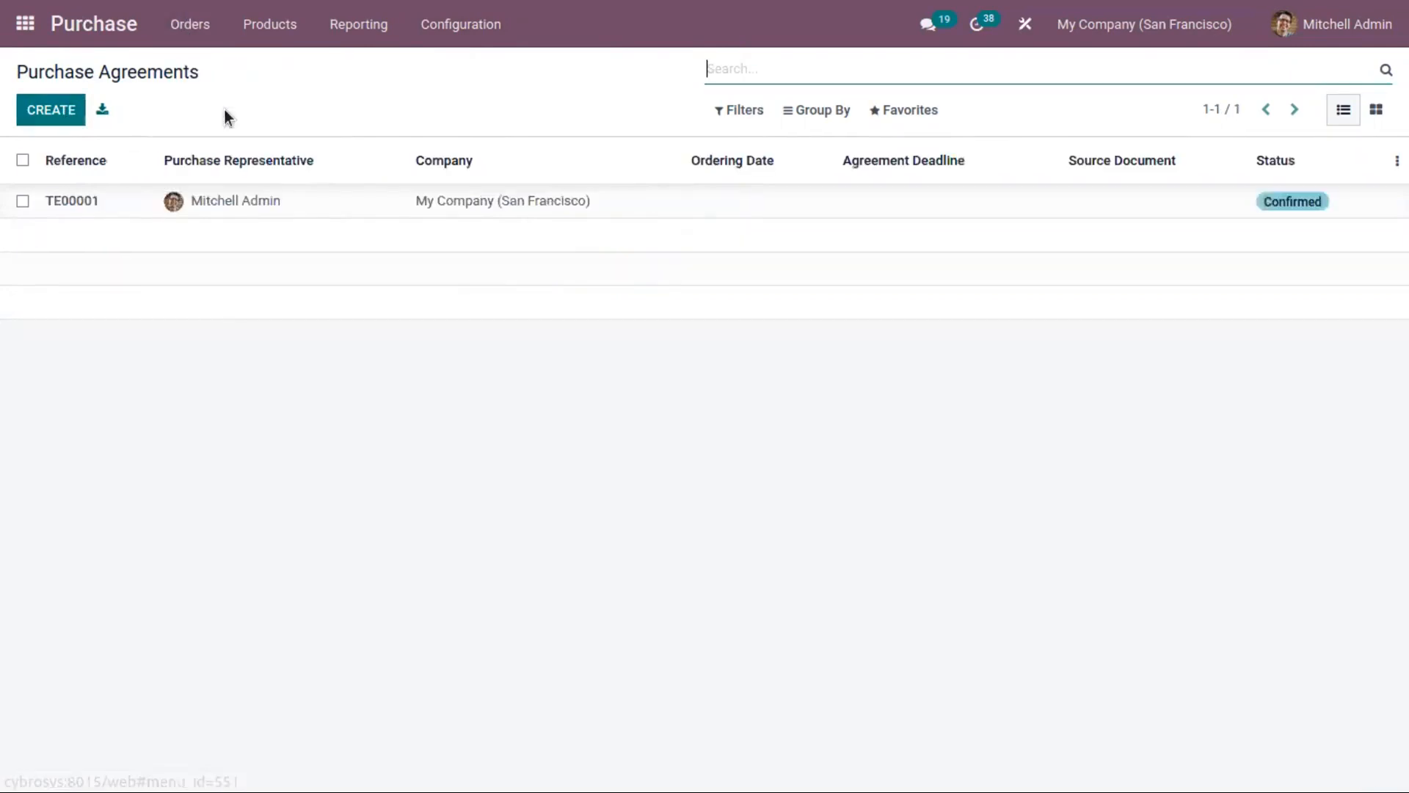
Step: Open the Bloem GmbH request for quotation, set its purchase agreement to TE00001 and return to the list of requests
left_click(196, 34)
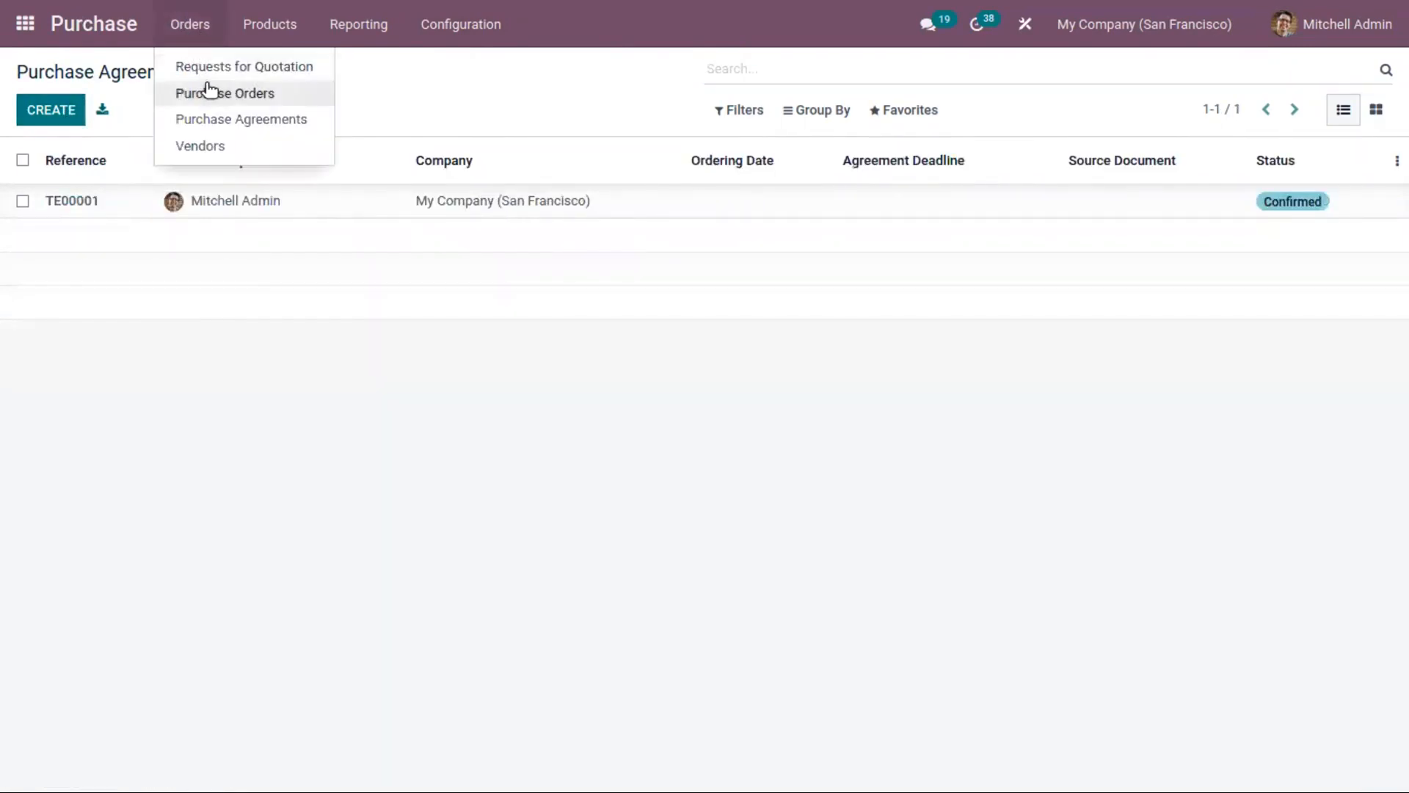
left_click(210, 73)
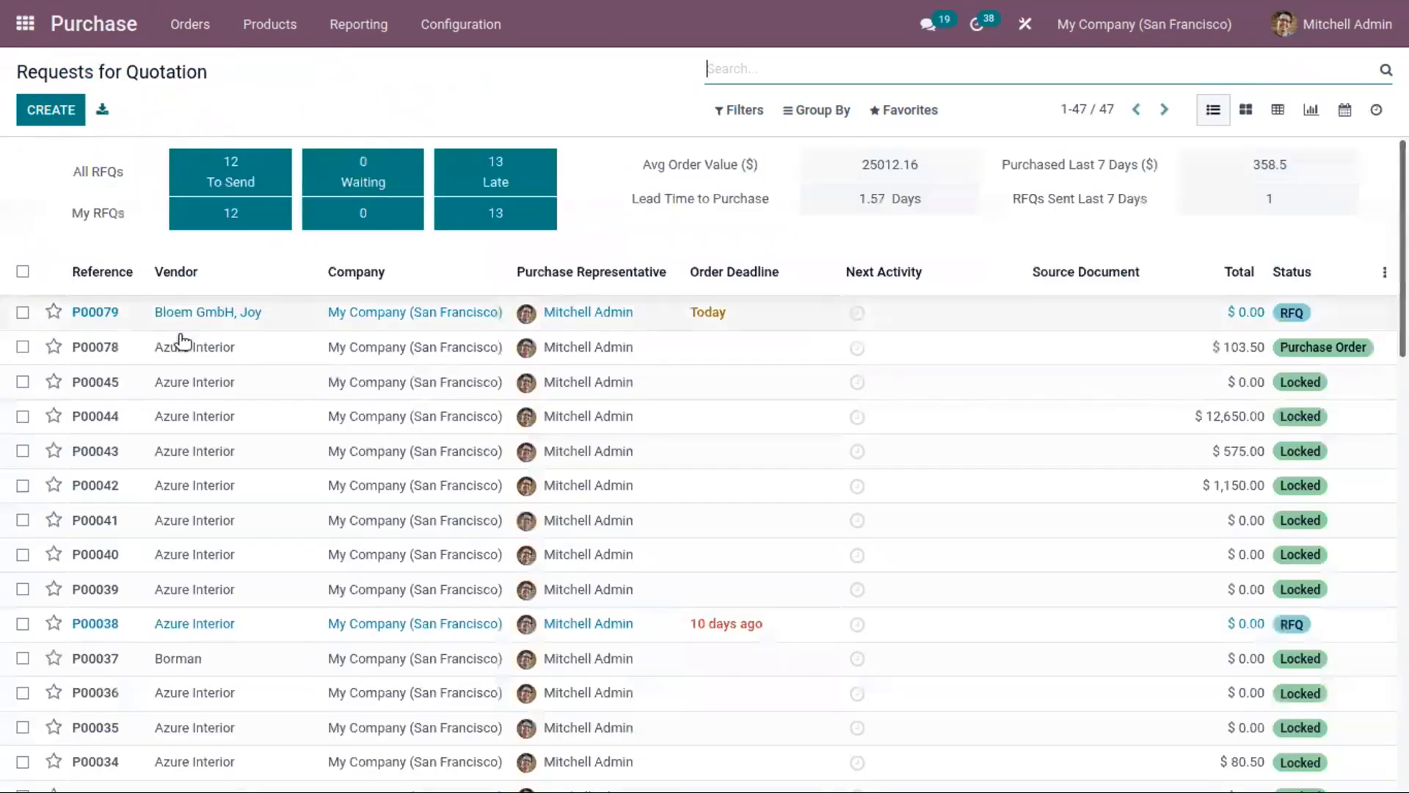
left_click(184, 312)
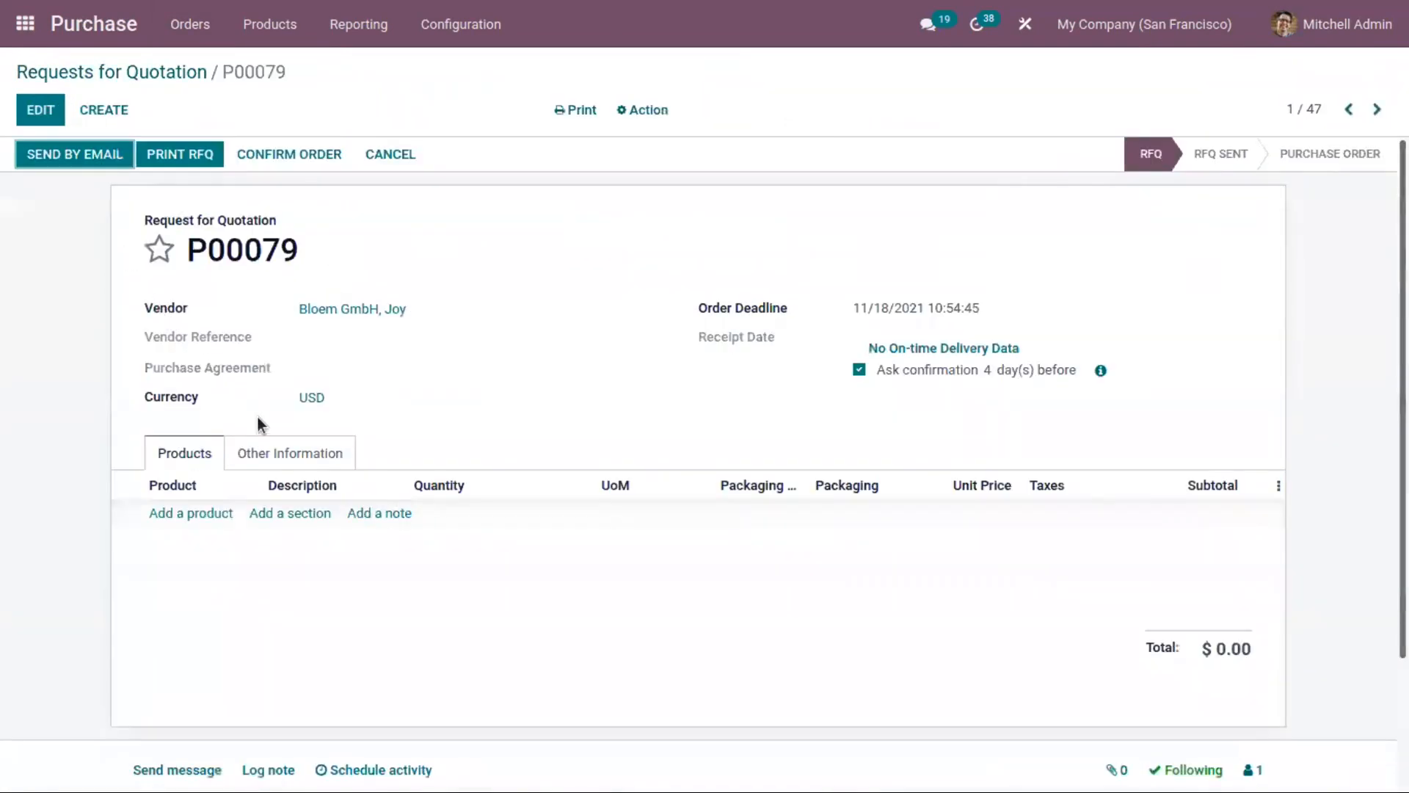
left_click(42, 110)
left_click(352, 368)
left_click(368, 395)
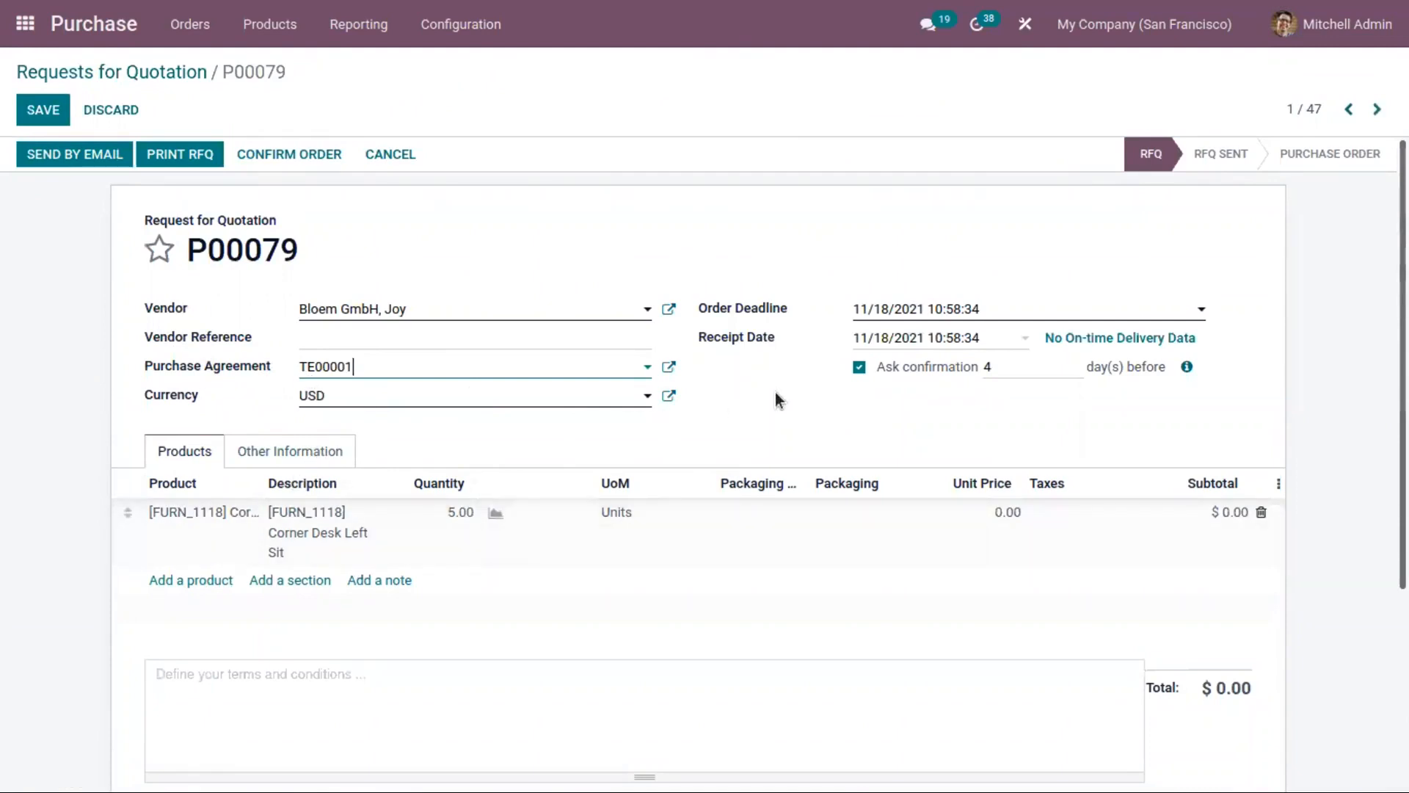
left_click(145, 76)
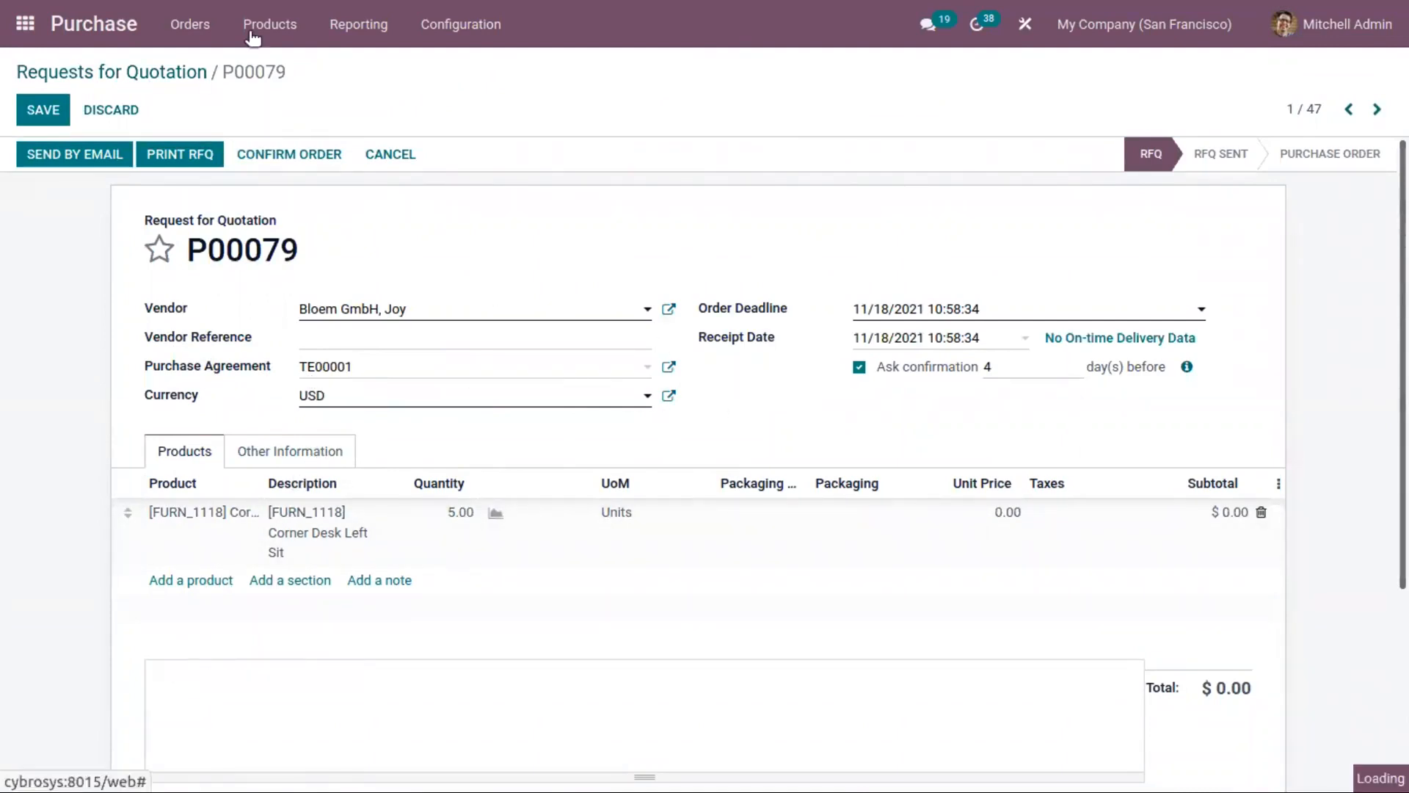
Step: Open the list of products that can be purchased
left_click(194, 22)
mouse_move(462, 25)
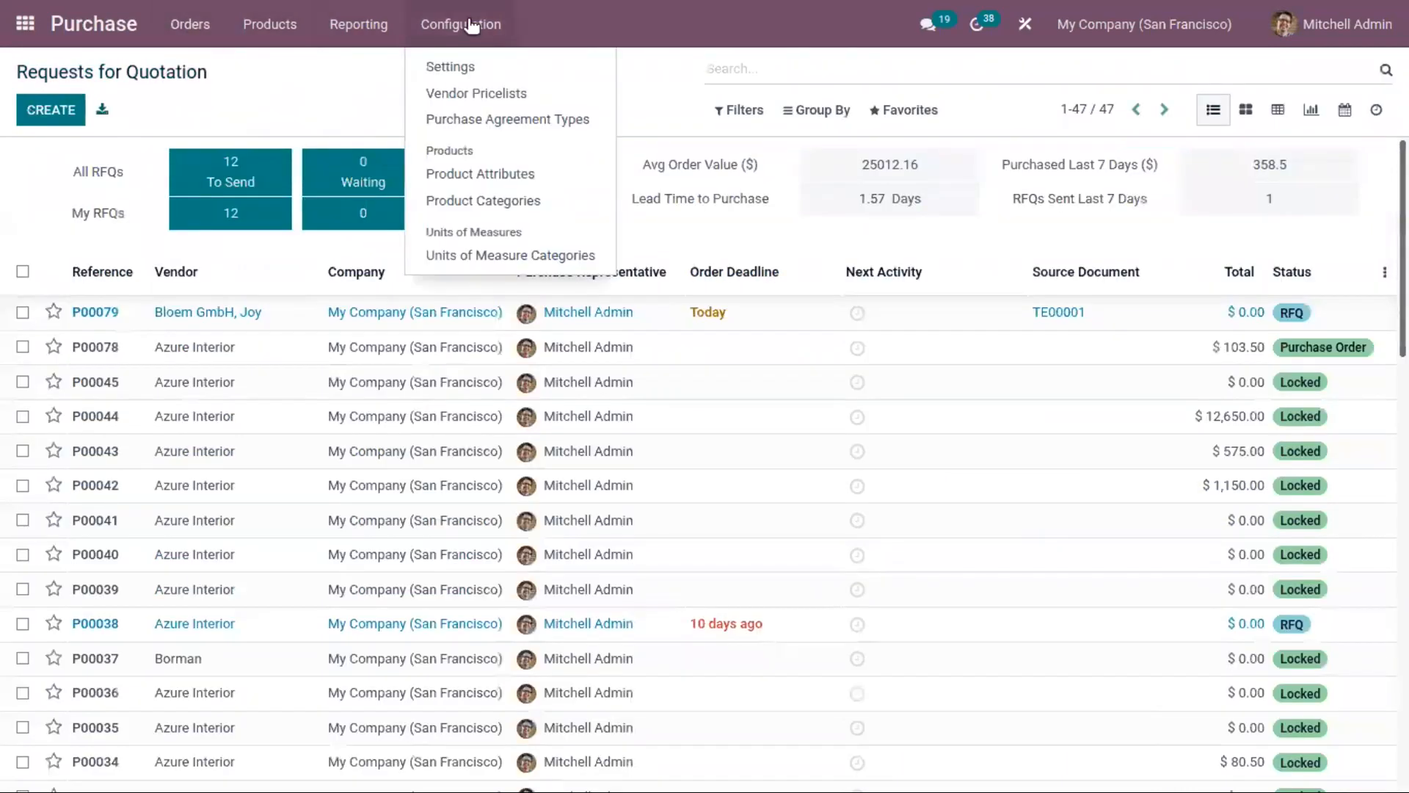
mouse_move(310, 31)
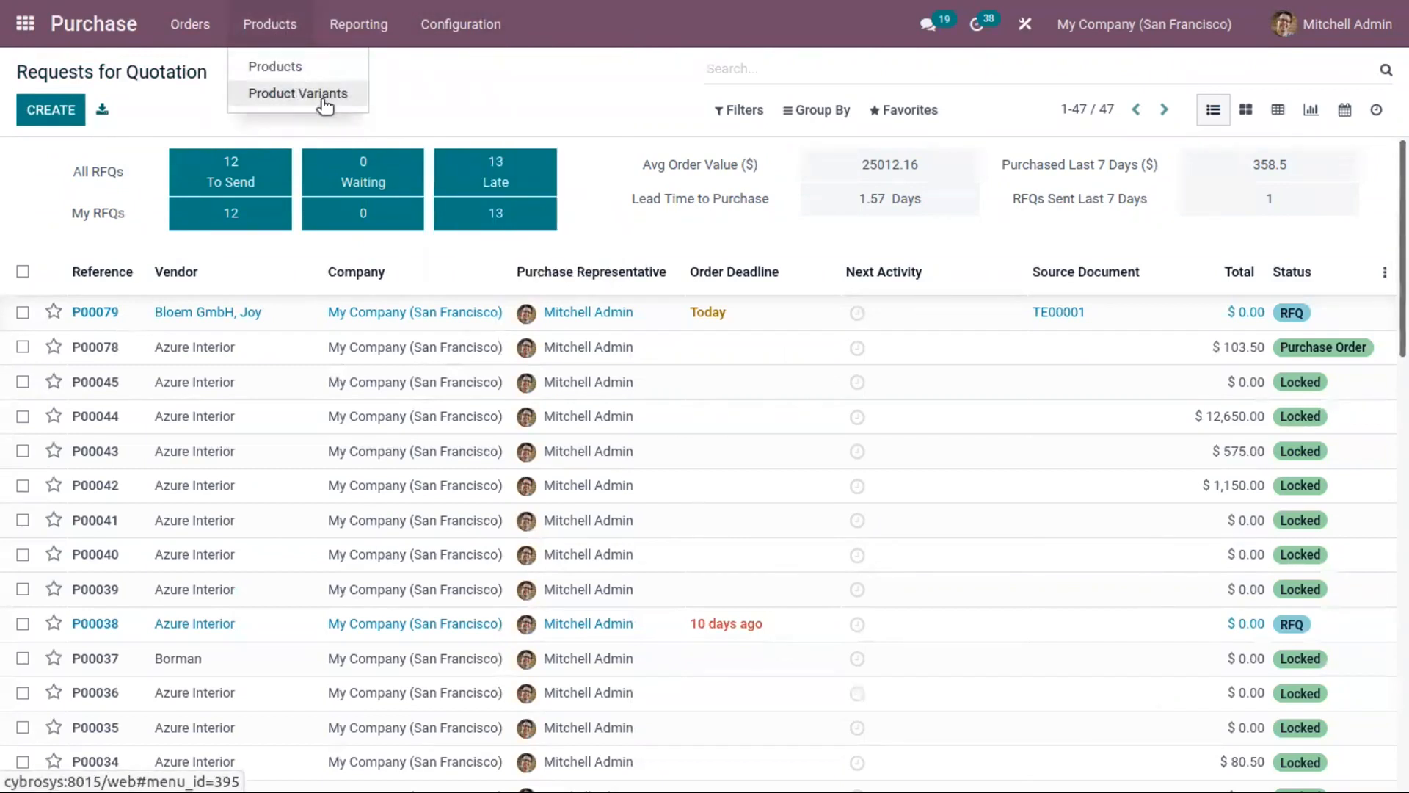
left_click(304, 68)
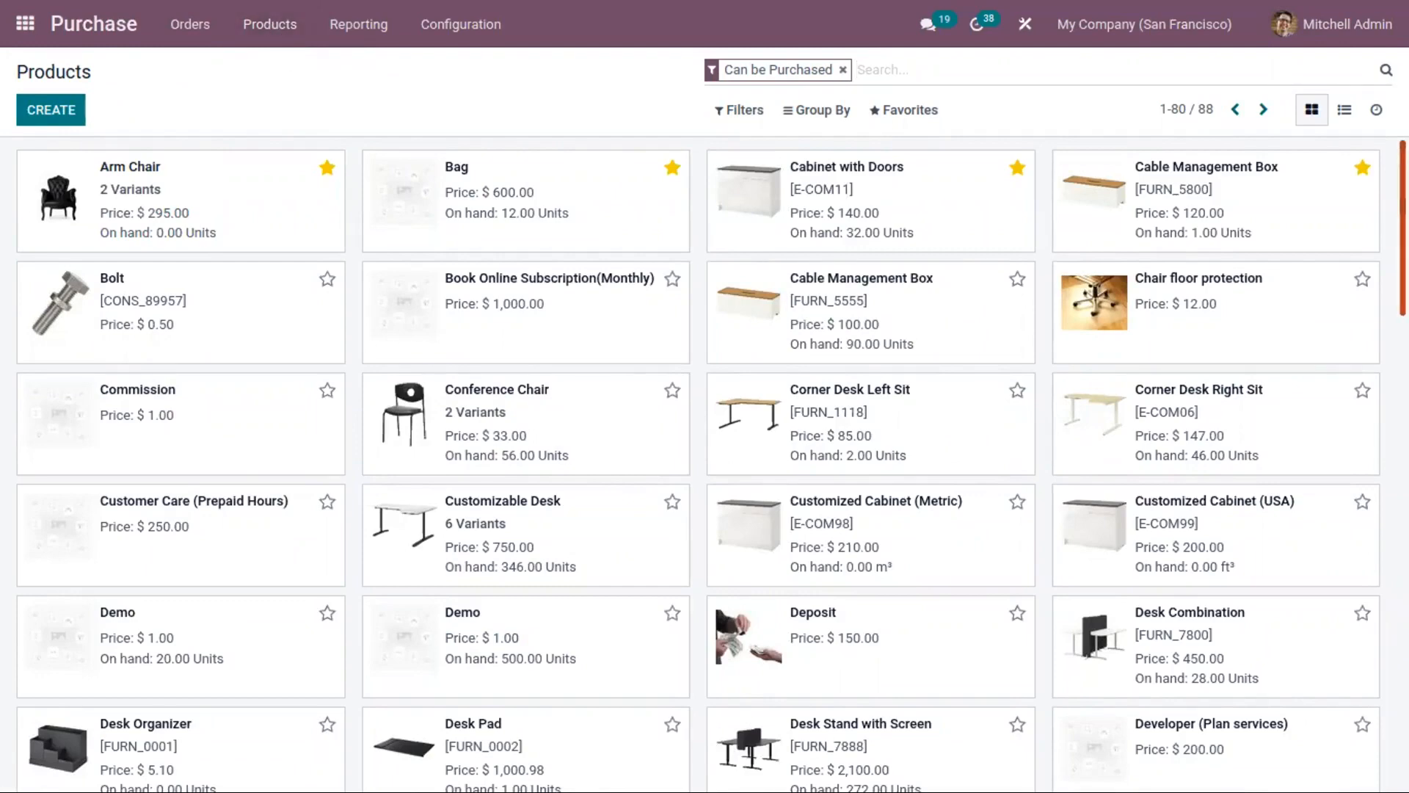
mouse_move(1404, 220)
left_mouse_down()
mouse_move(1404, 294)
mouse_move(1403, 219)
left_mouse_up()
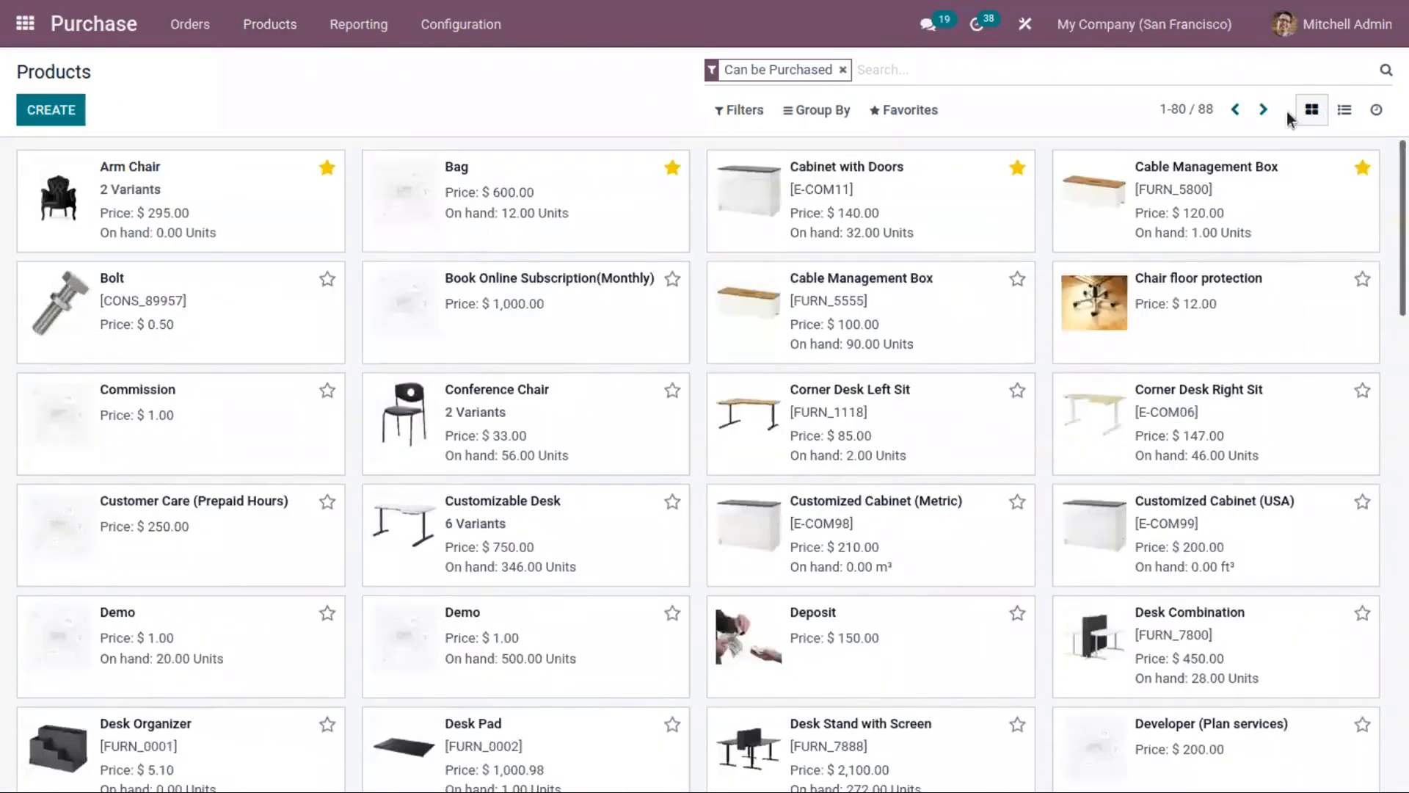
Step: Filter the purchasable products by Favorites and remove that filter again
left_click(732, 113)
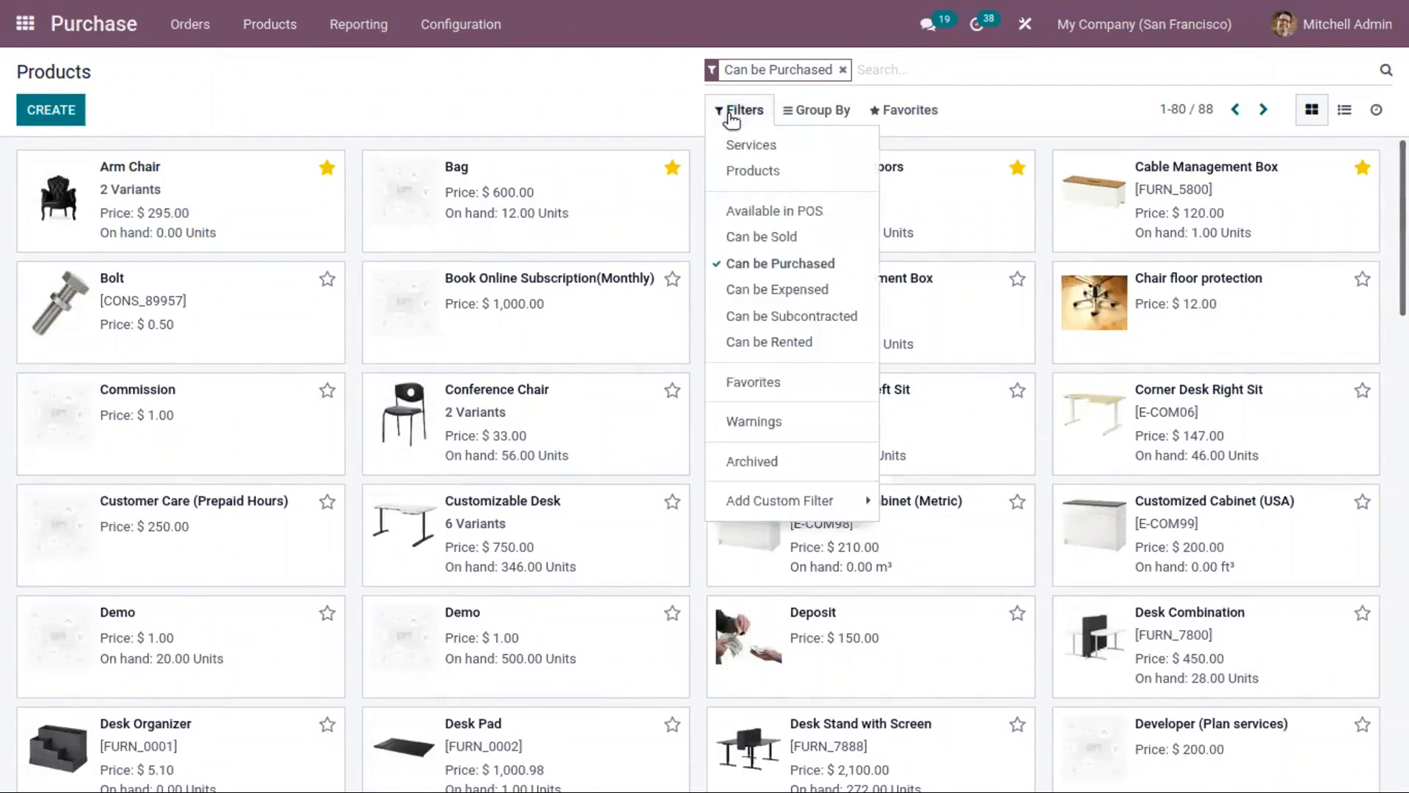
left_click(778, 387)
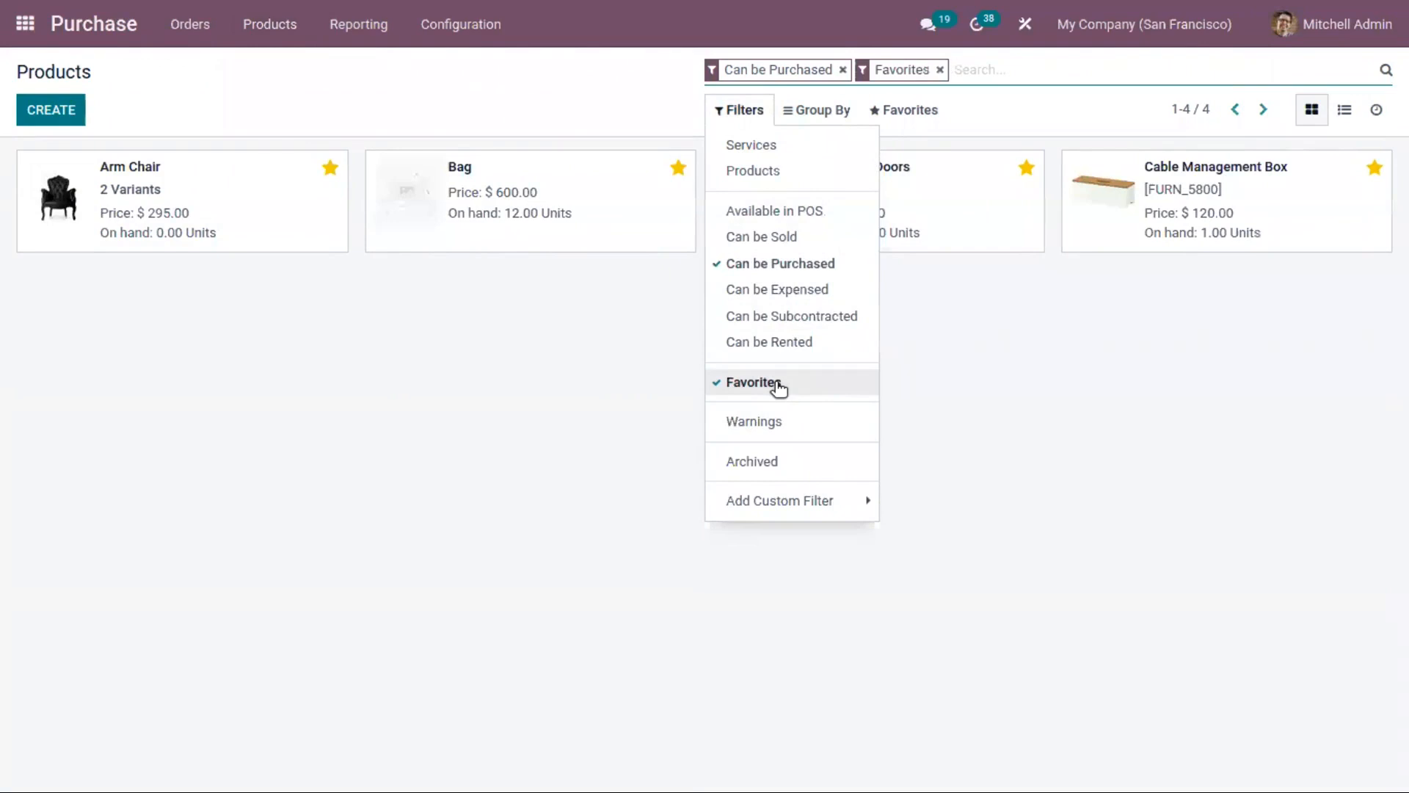
left_click(778, 385)
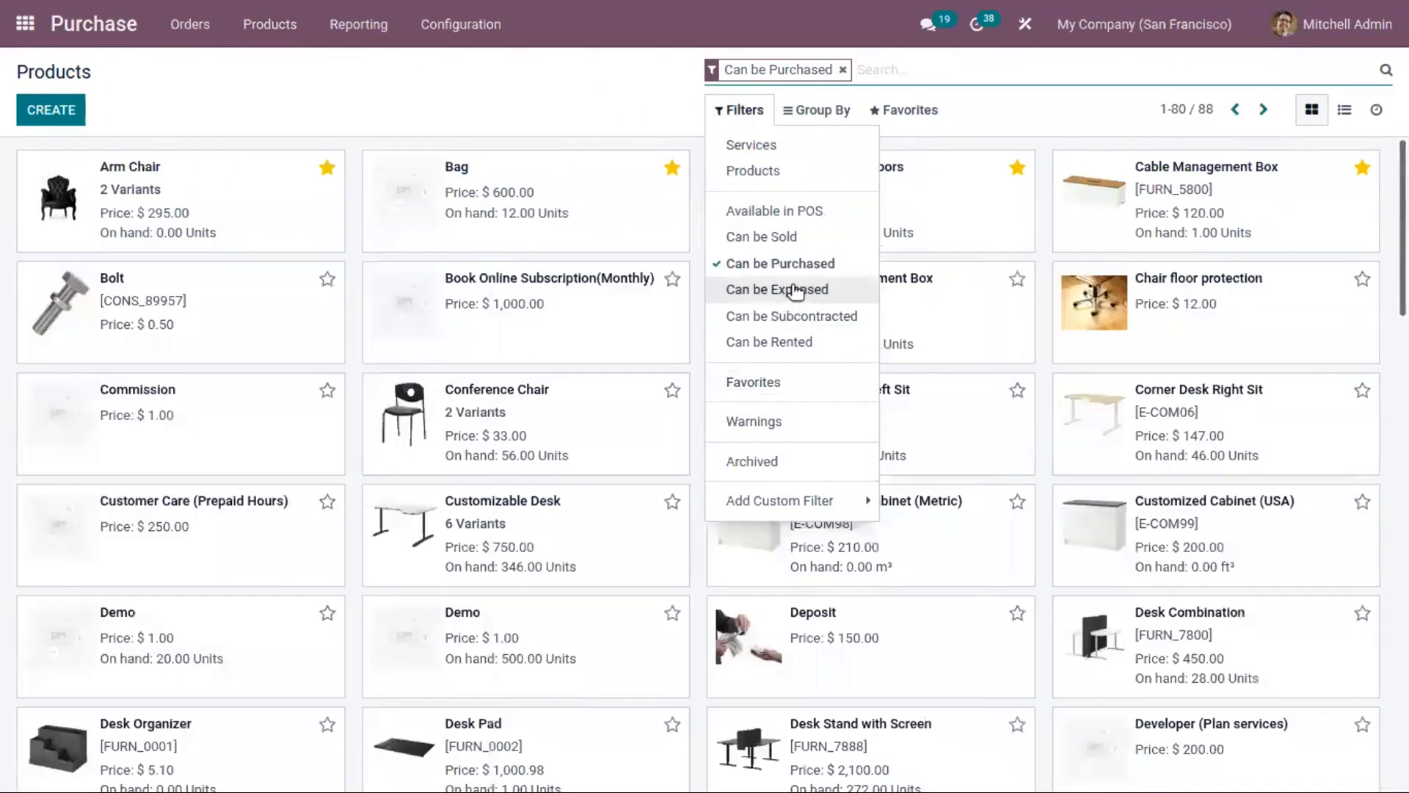
Step: Add the Can be Sold and Available in POS filters to the product list, and remove both again
left_click(803, 236)
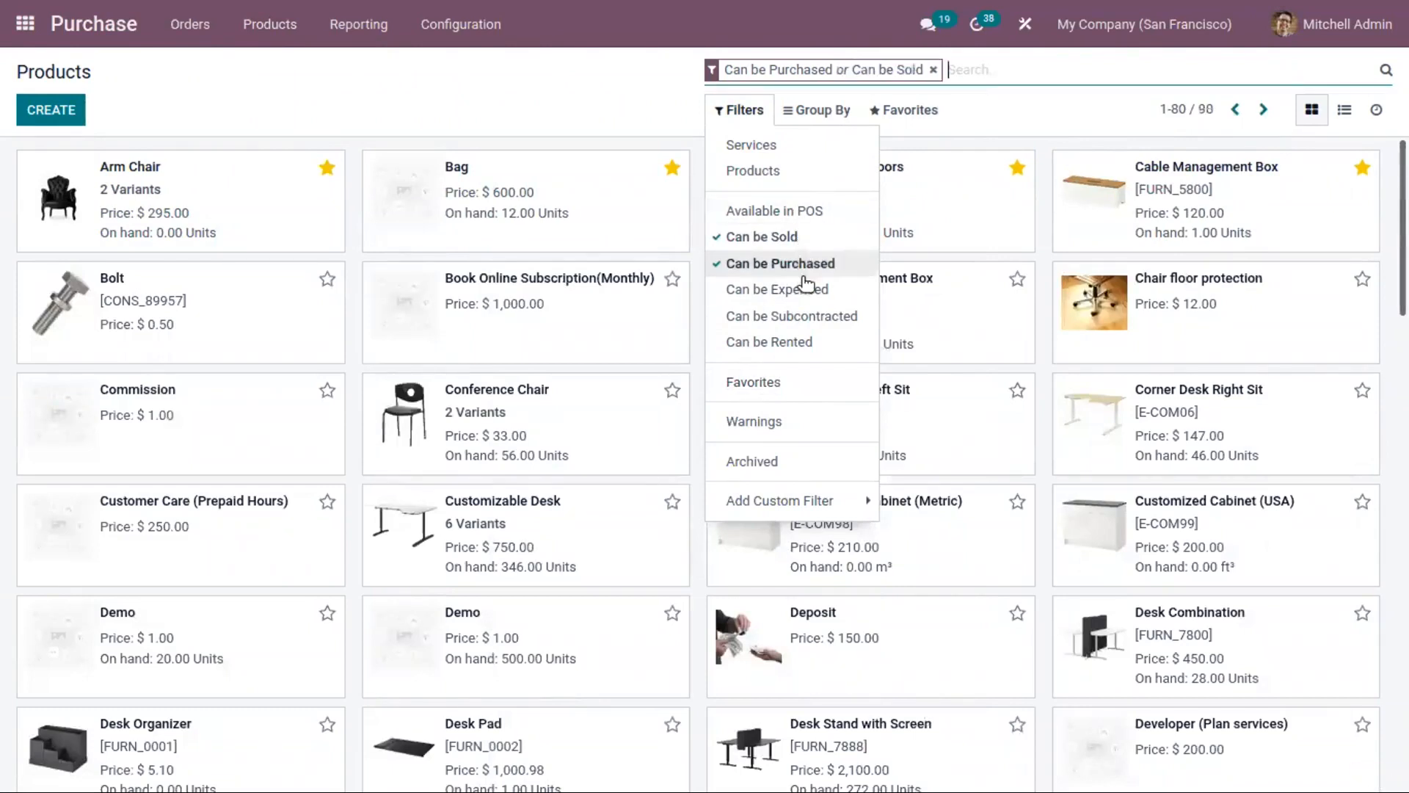
left_click(789, 211)
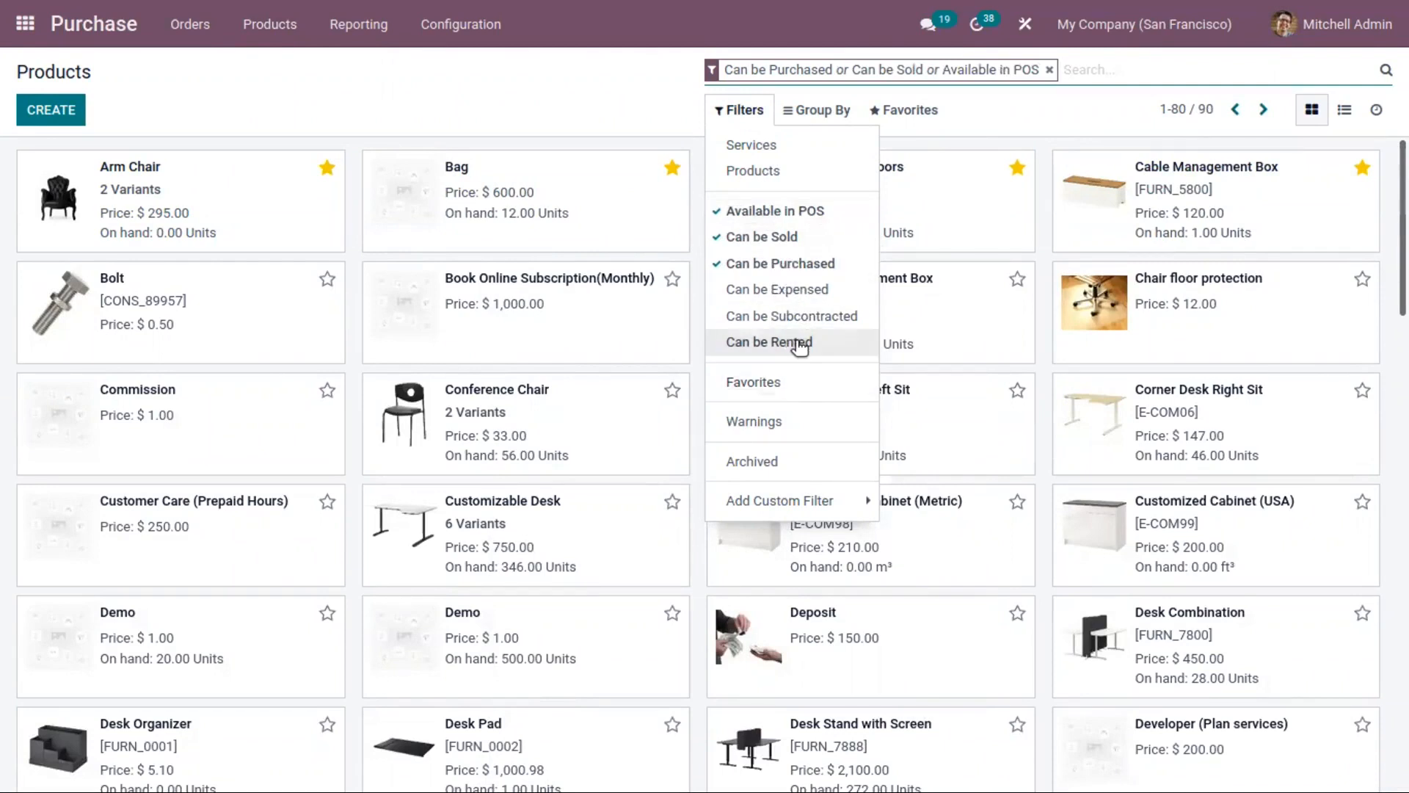
left_click(763, 236)
left_click(771, 212)
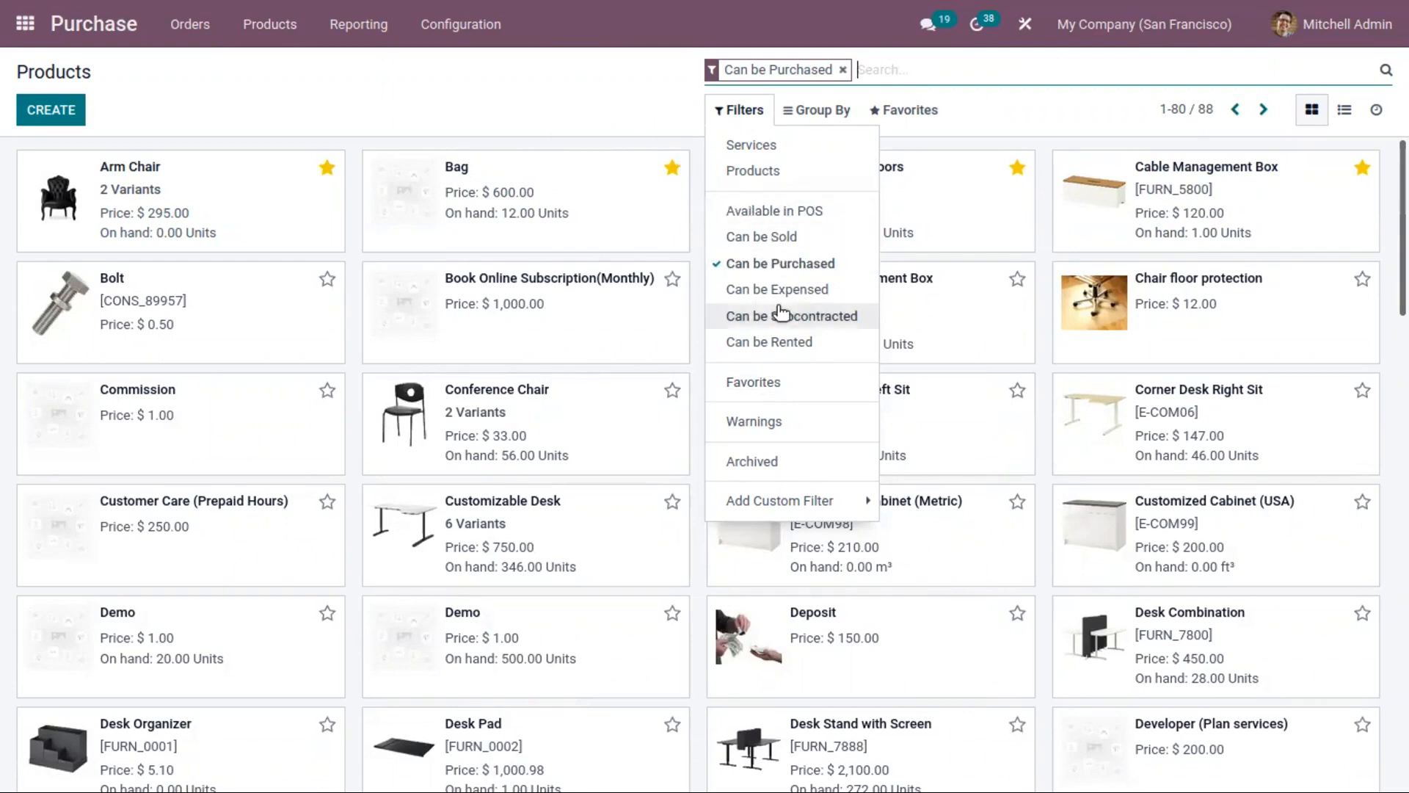
Step: Reload the product list and group the purchasable products by Product Category
left_click(610, 108)
left_click(262, 22)
left_click(295, 59)
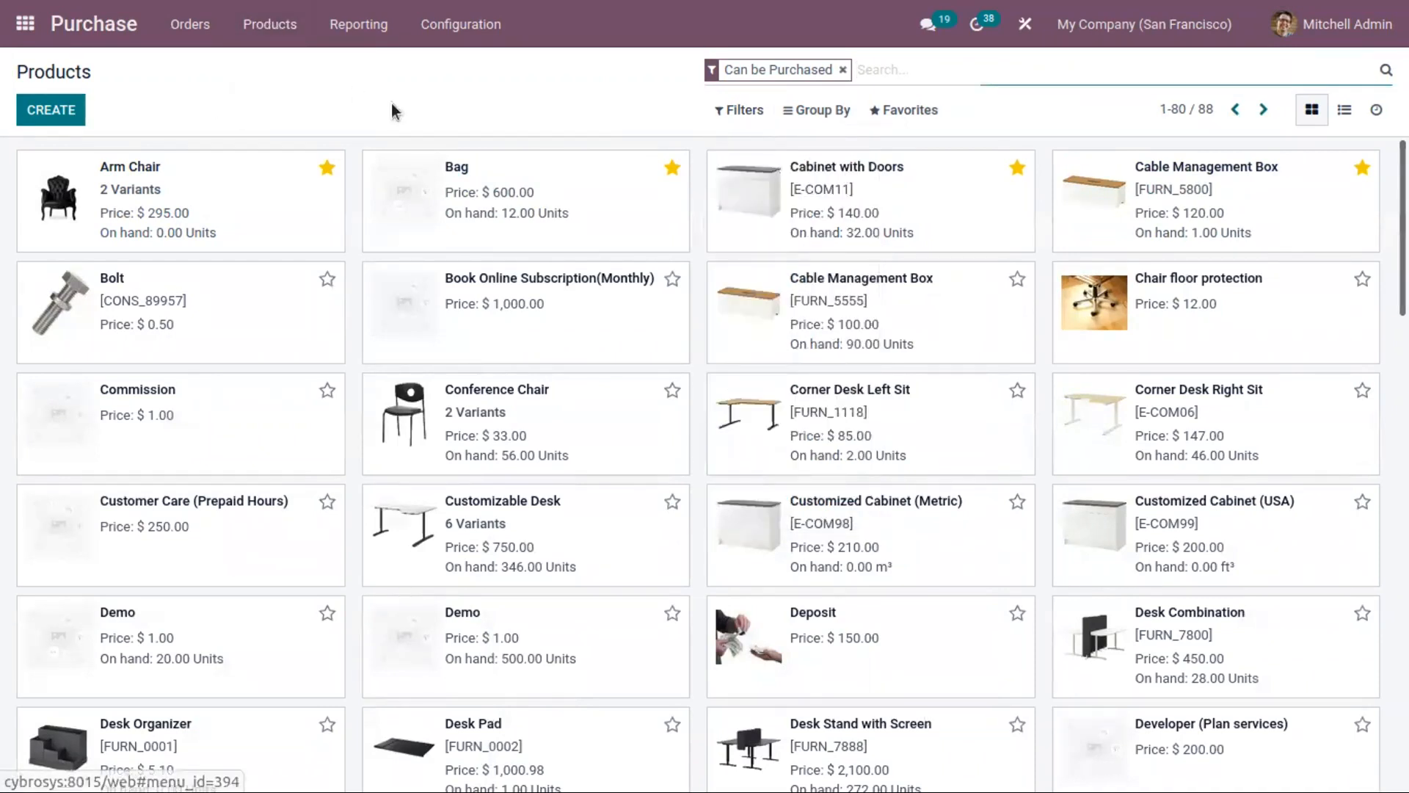
left_click(817, 112)
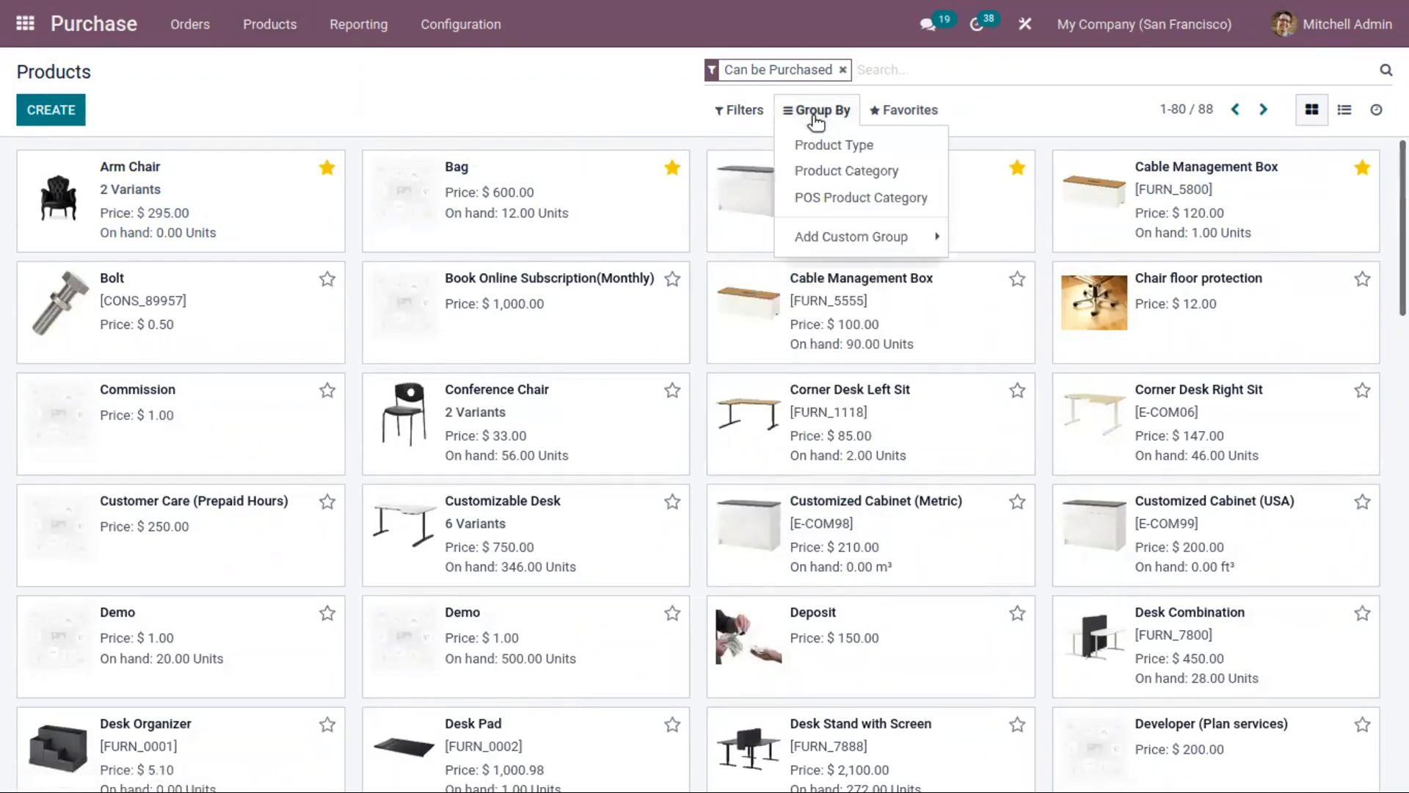
left_click(852, 169)
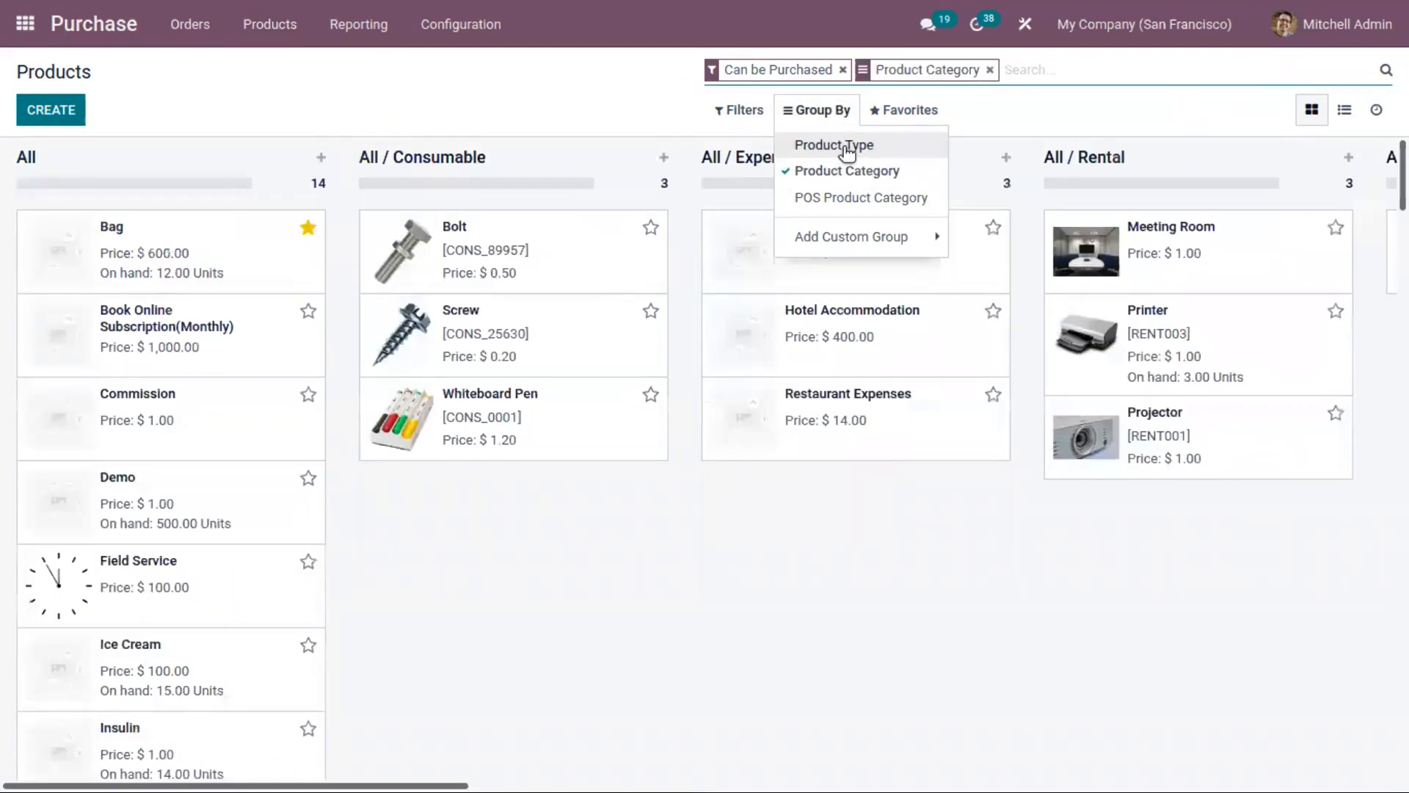
Step: Group the purchasable products by Product Type in place of Product Category, and clear that grouping again
left_click(848, 147)
left_click(824, 175)
left_click(856, 145)
Step: View the list of product variants and open the list of product categories
left_click(293, 26)
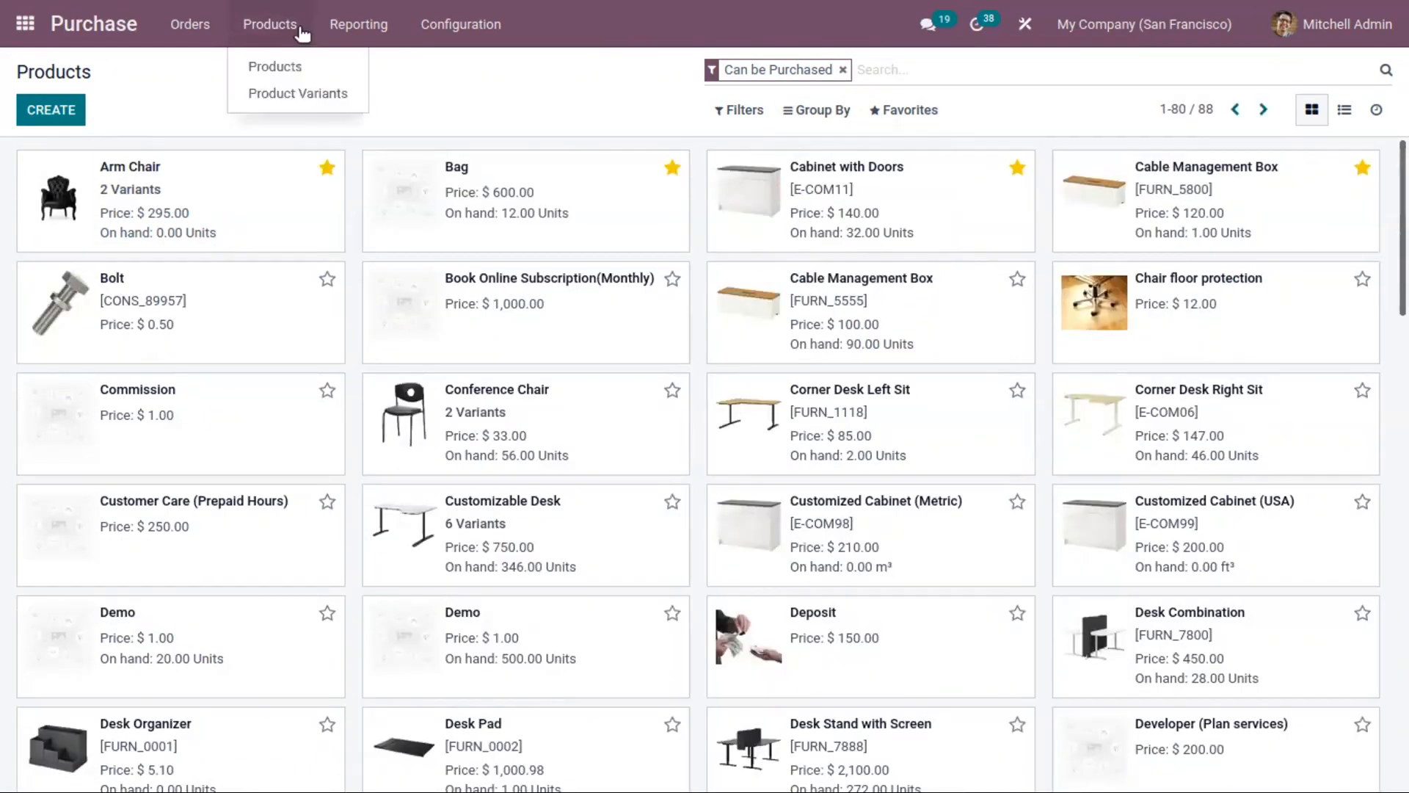
left_click(311, 96)
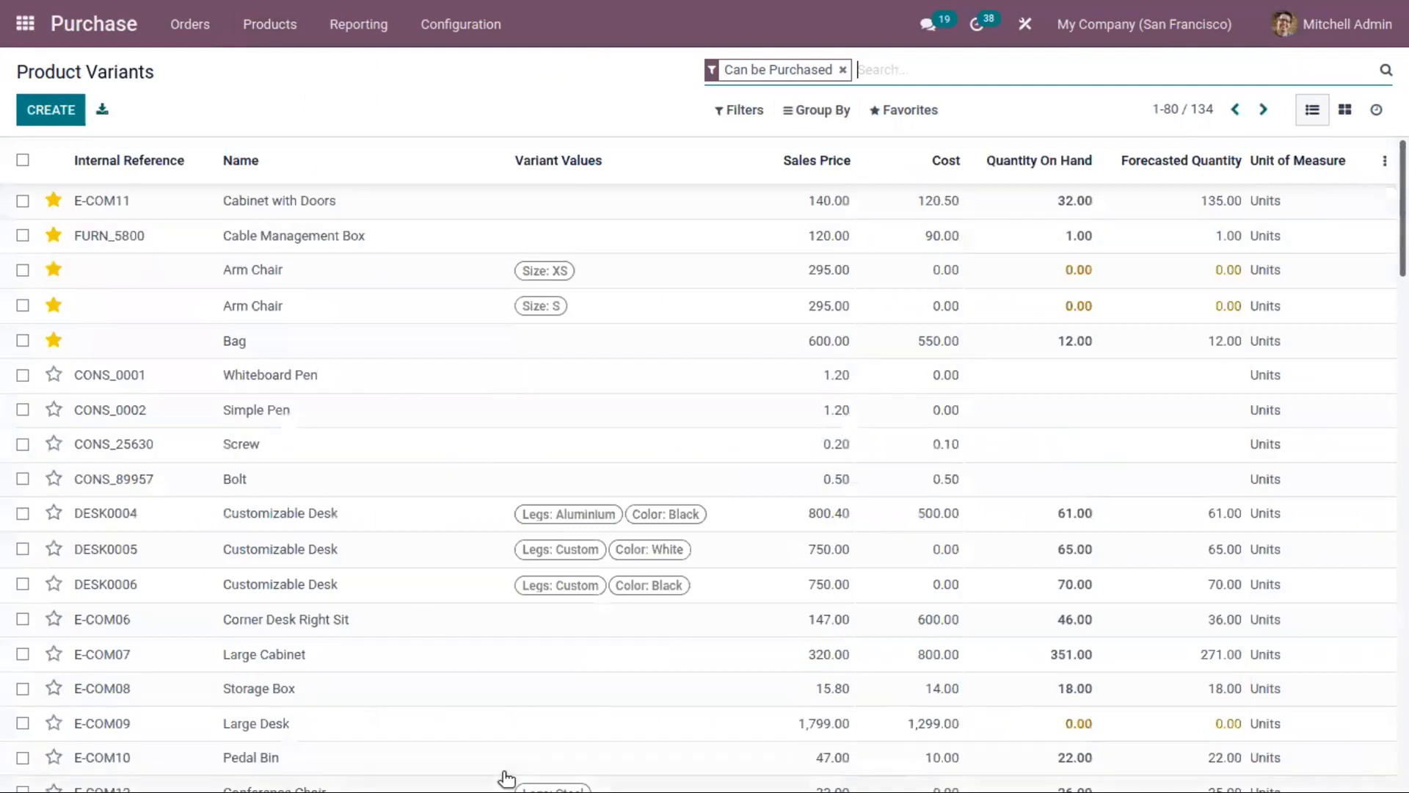
left_click(434, 33)
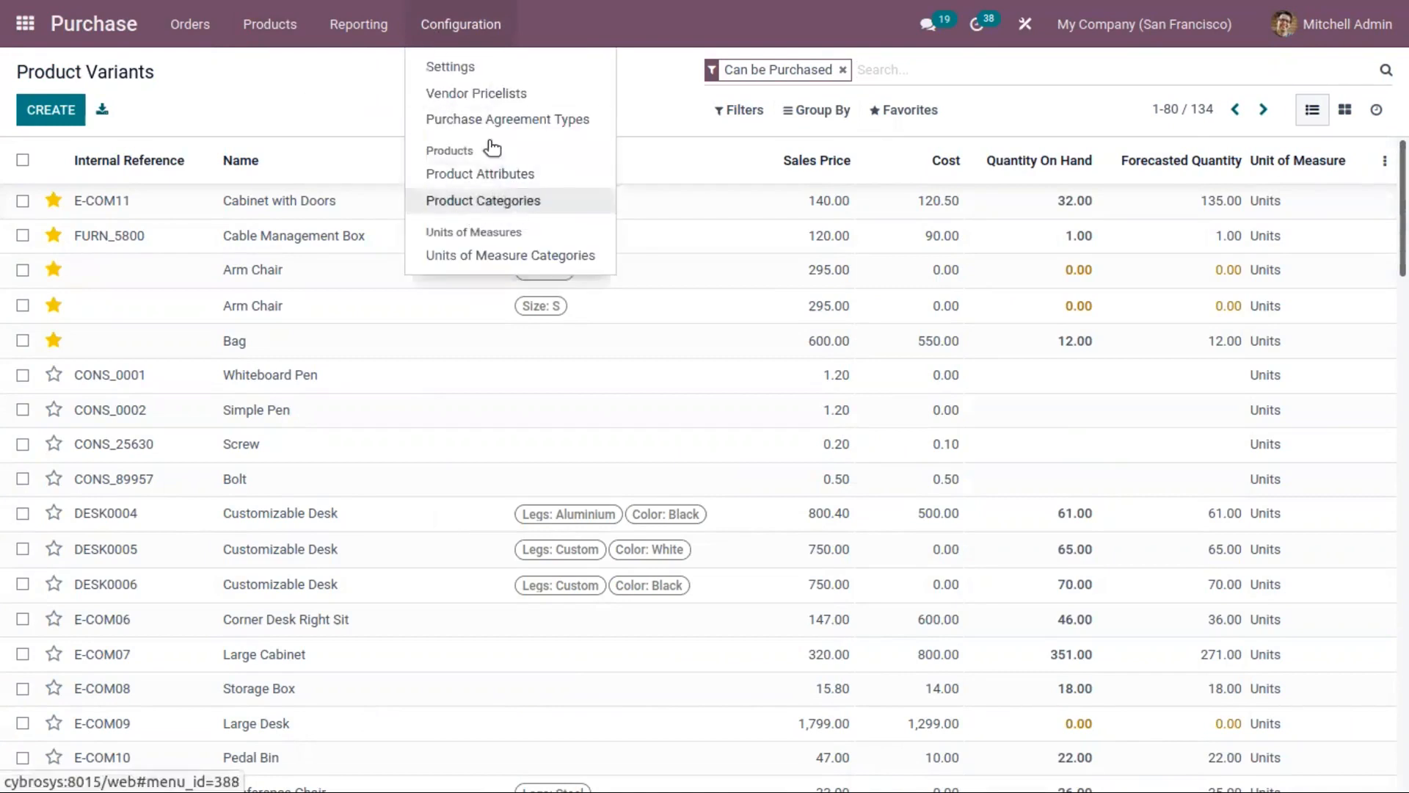
left_click(527, 211)
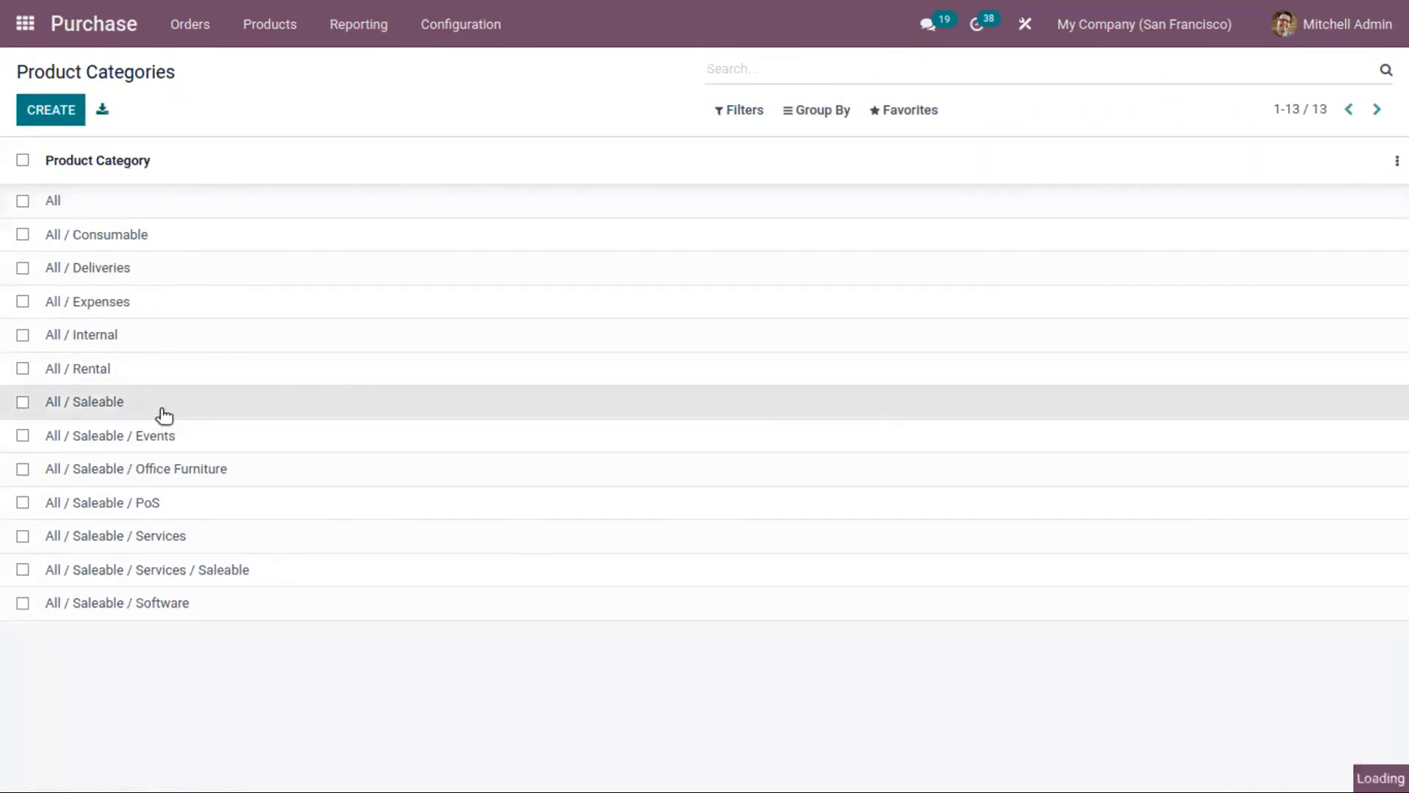
Step: Review the All / Saleable category in edit mode, save it, and return to the product category list
left_click(160, 414)
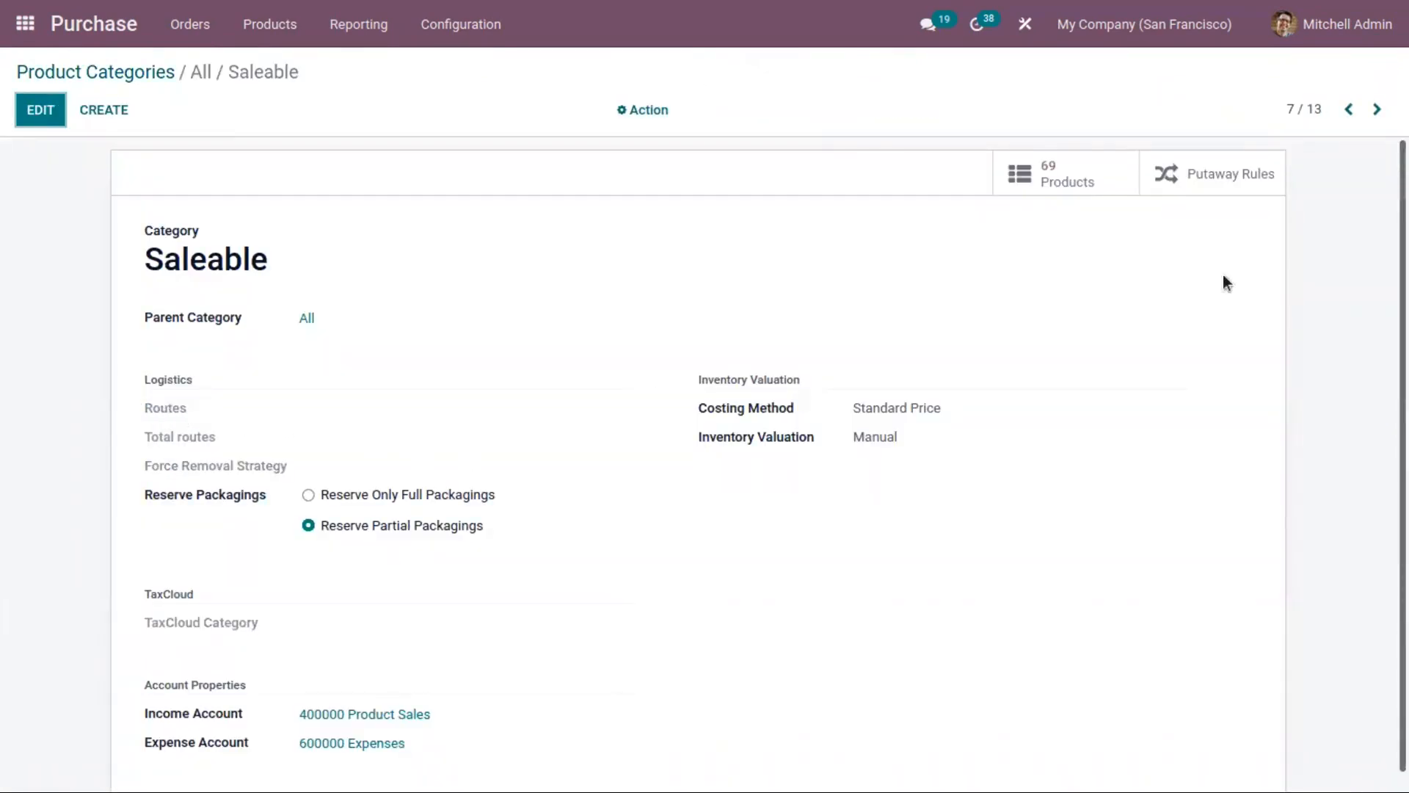
scroll(987, 323, "down", 1)
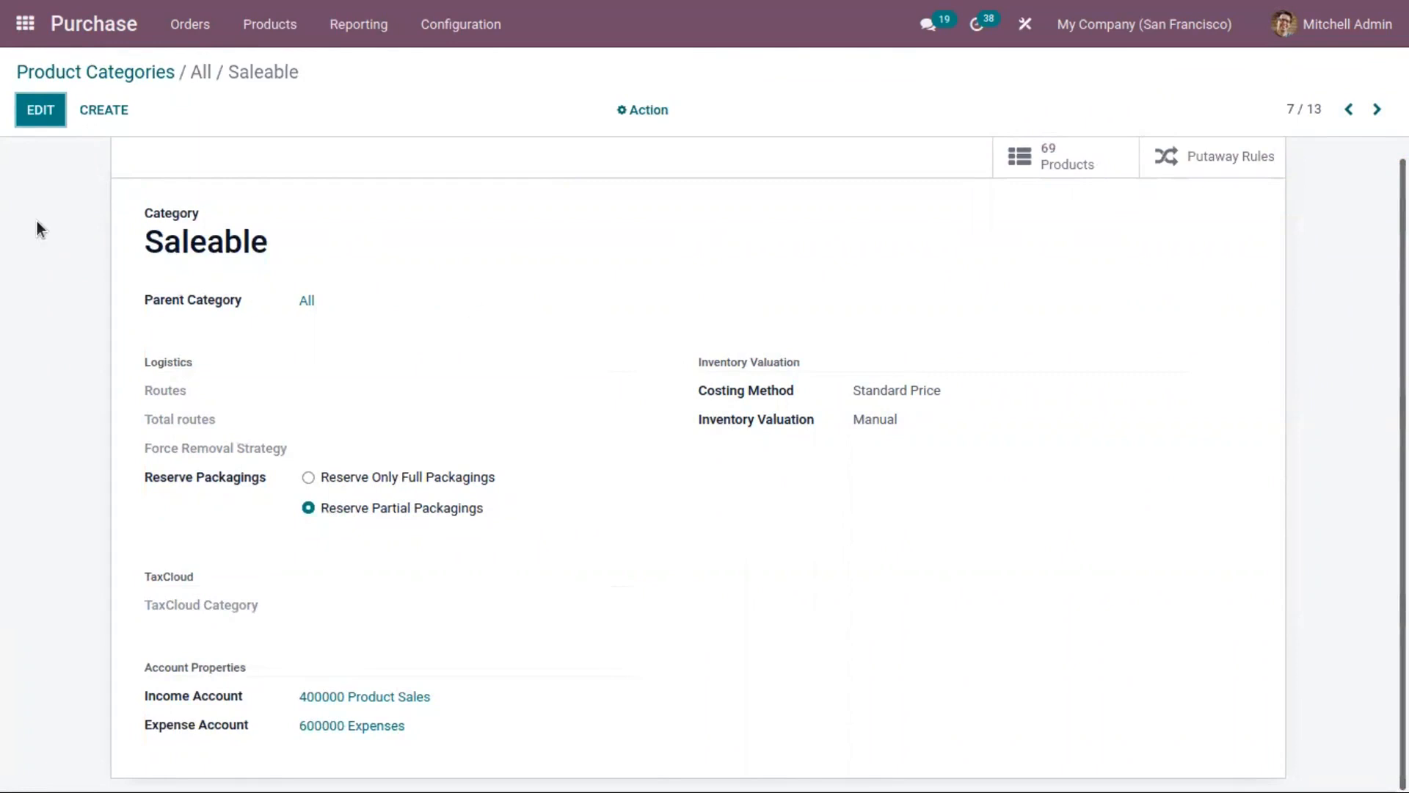
left_click(40, 109)
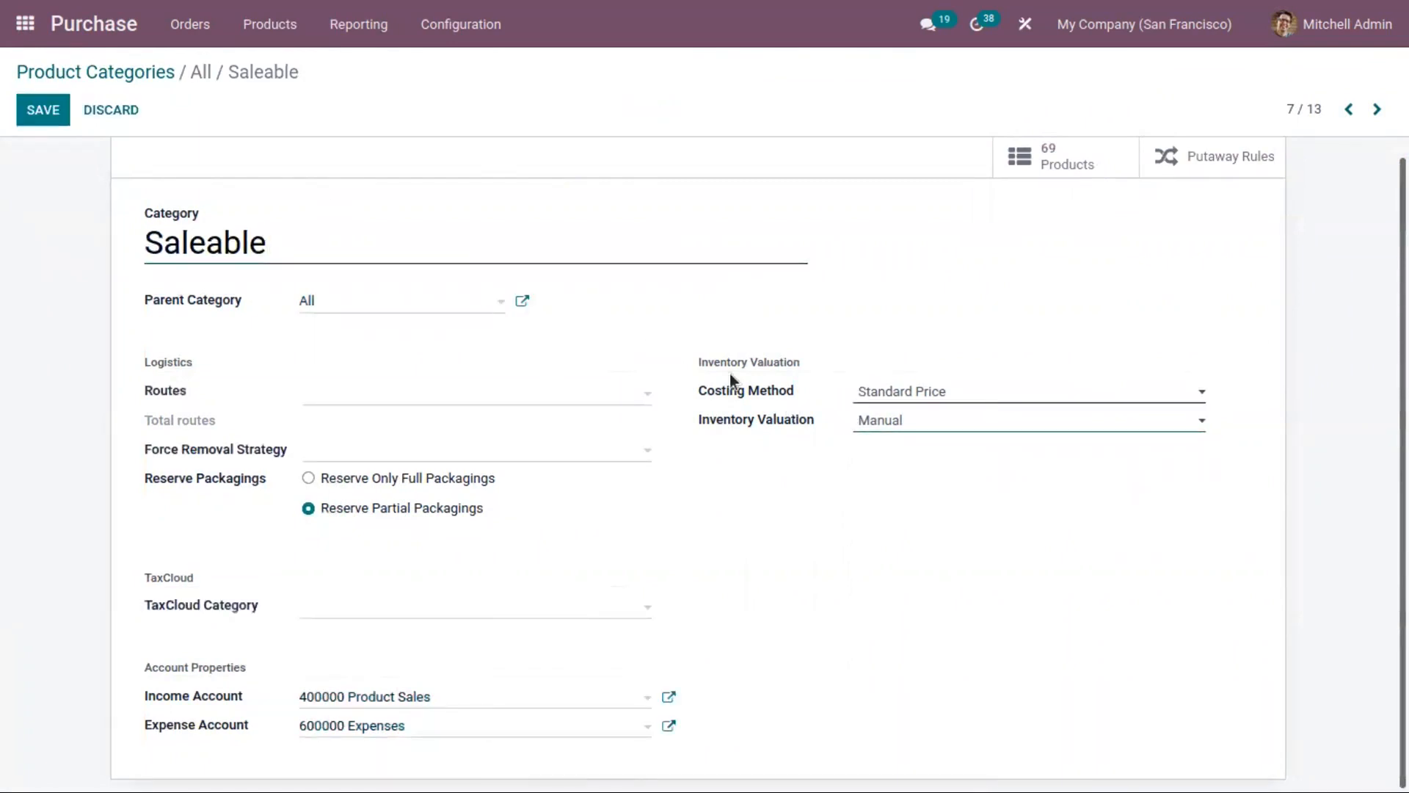
left_click(42, 109)
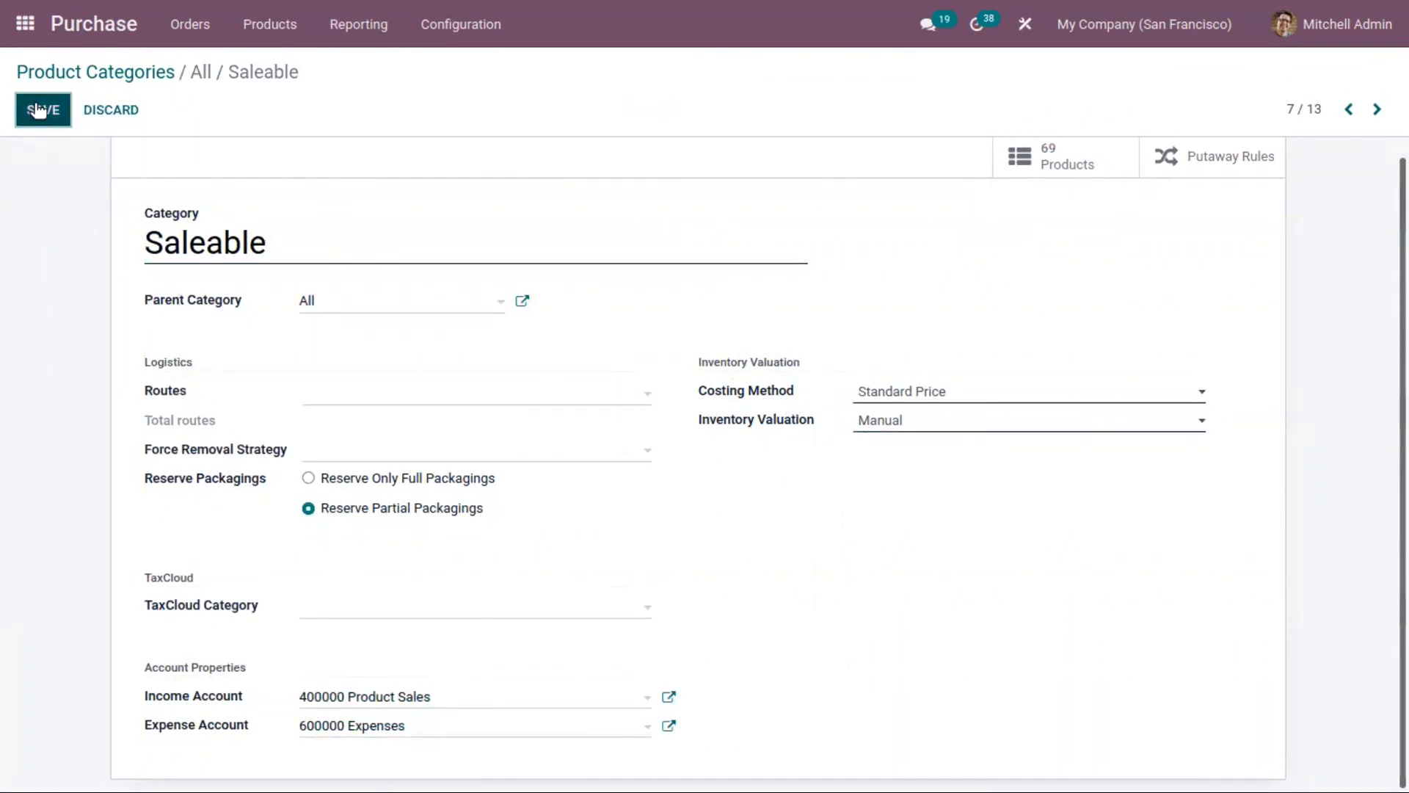
left_click(75, 72)
Step: Open the product list and view the Arm Chair product's general information
left_click(257, 24)
left_click(311, 64)
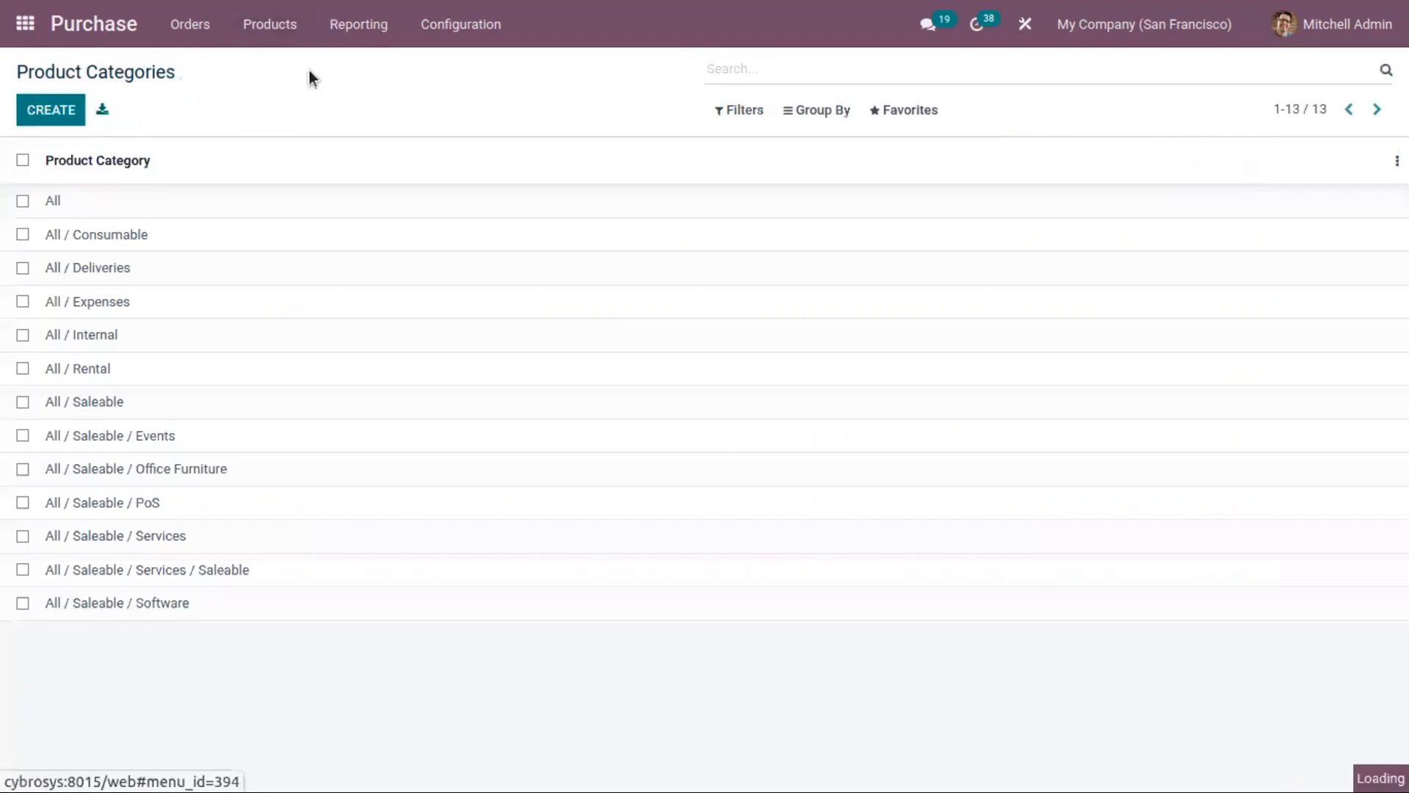
left_click(300, 216)
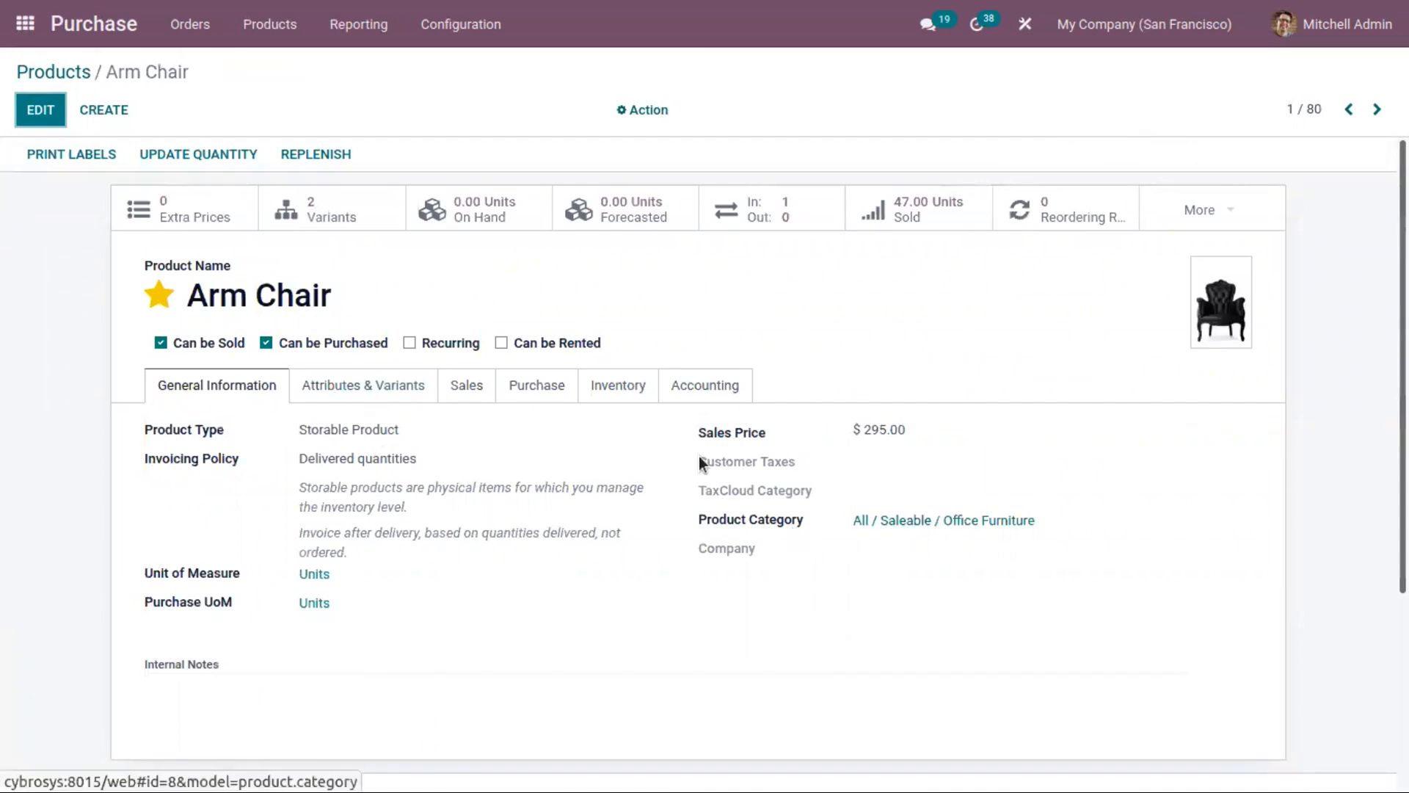
Step: Set the Arm Chair's purchase unit of measure to Dozens and save the product
left_click(452, 24)
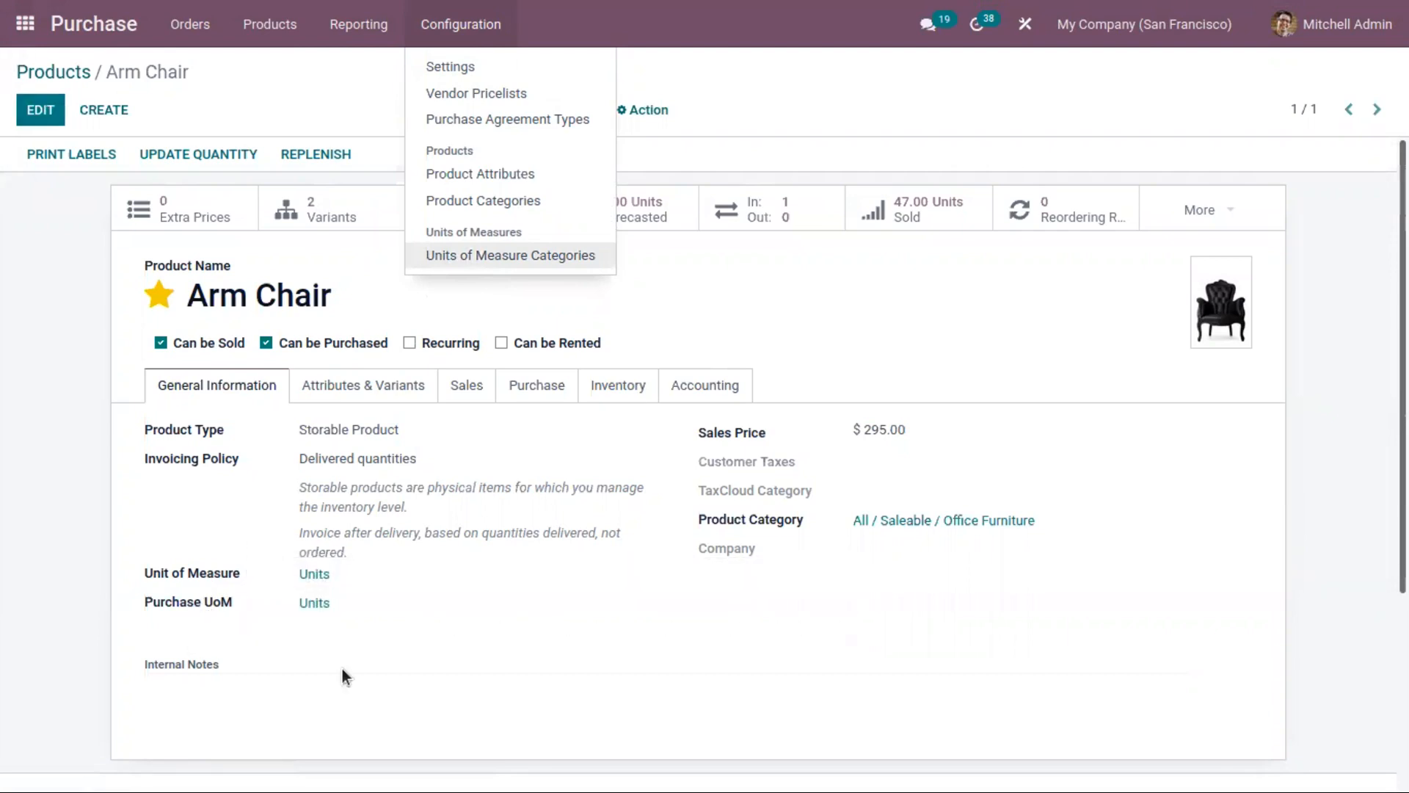
left_click(42, 105)
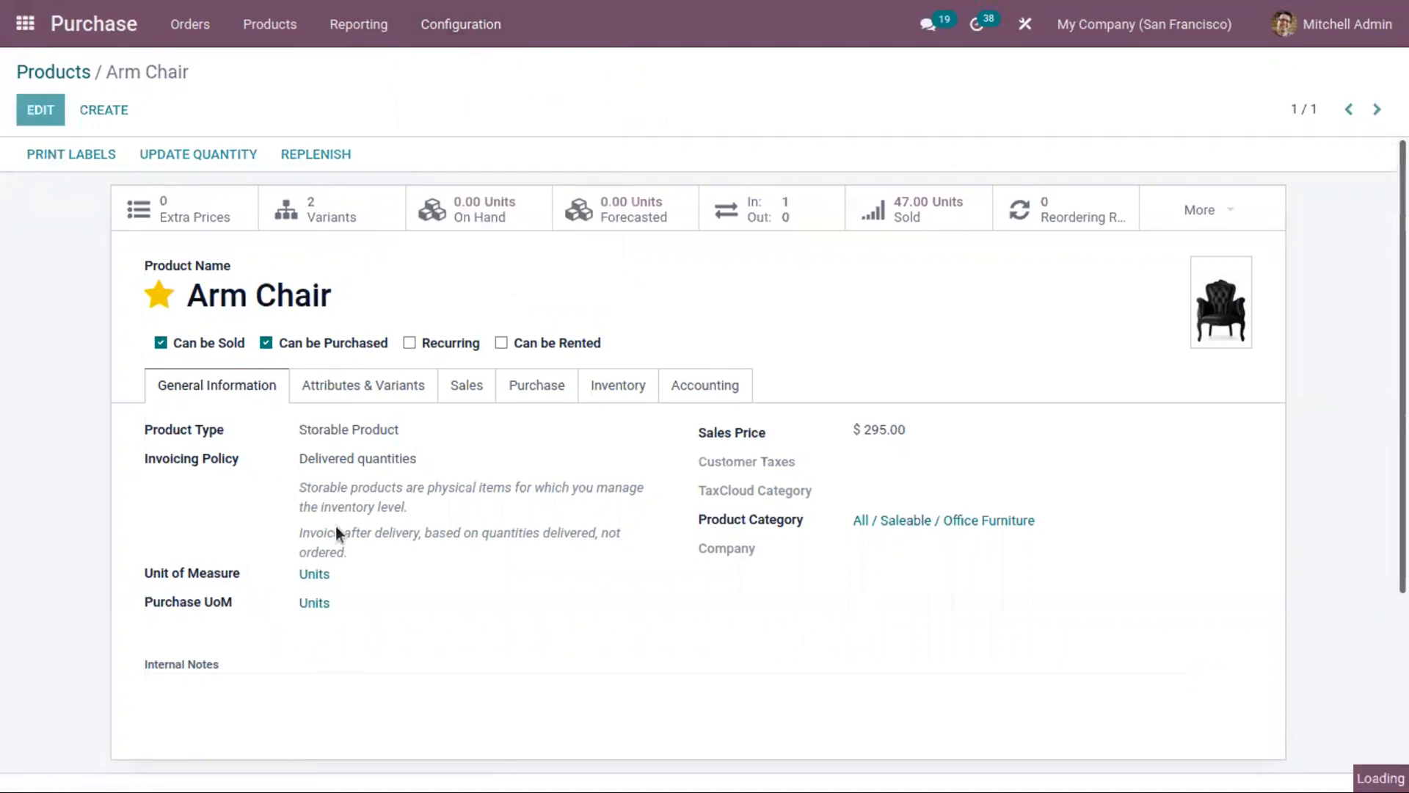
left_click(372, 604)
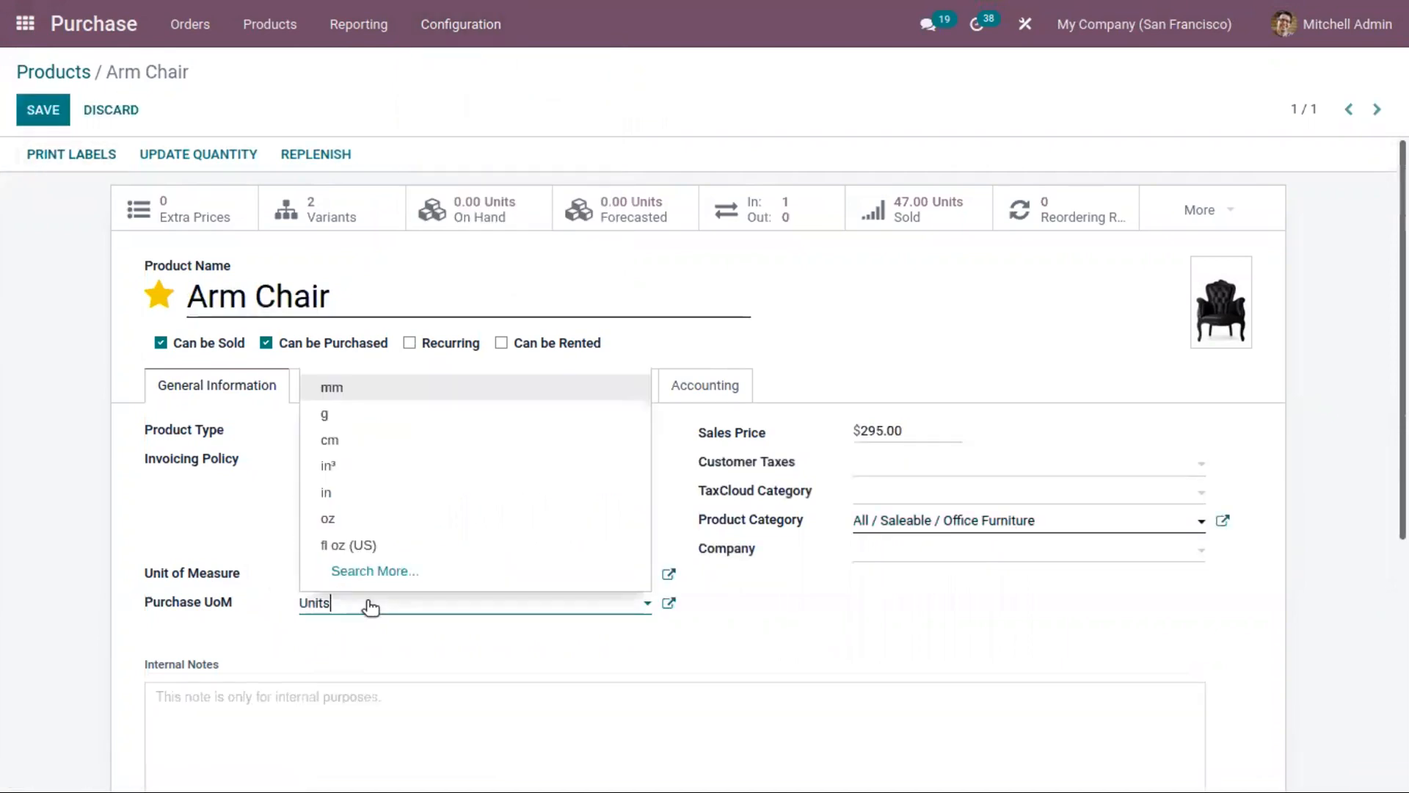
left_click(407, 569)
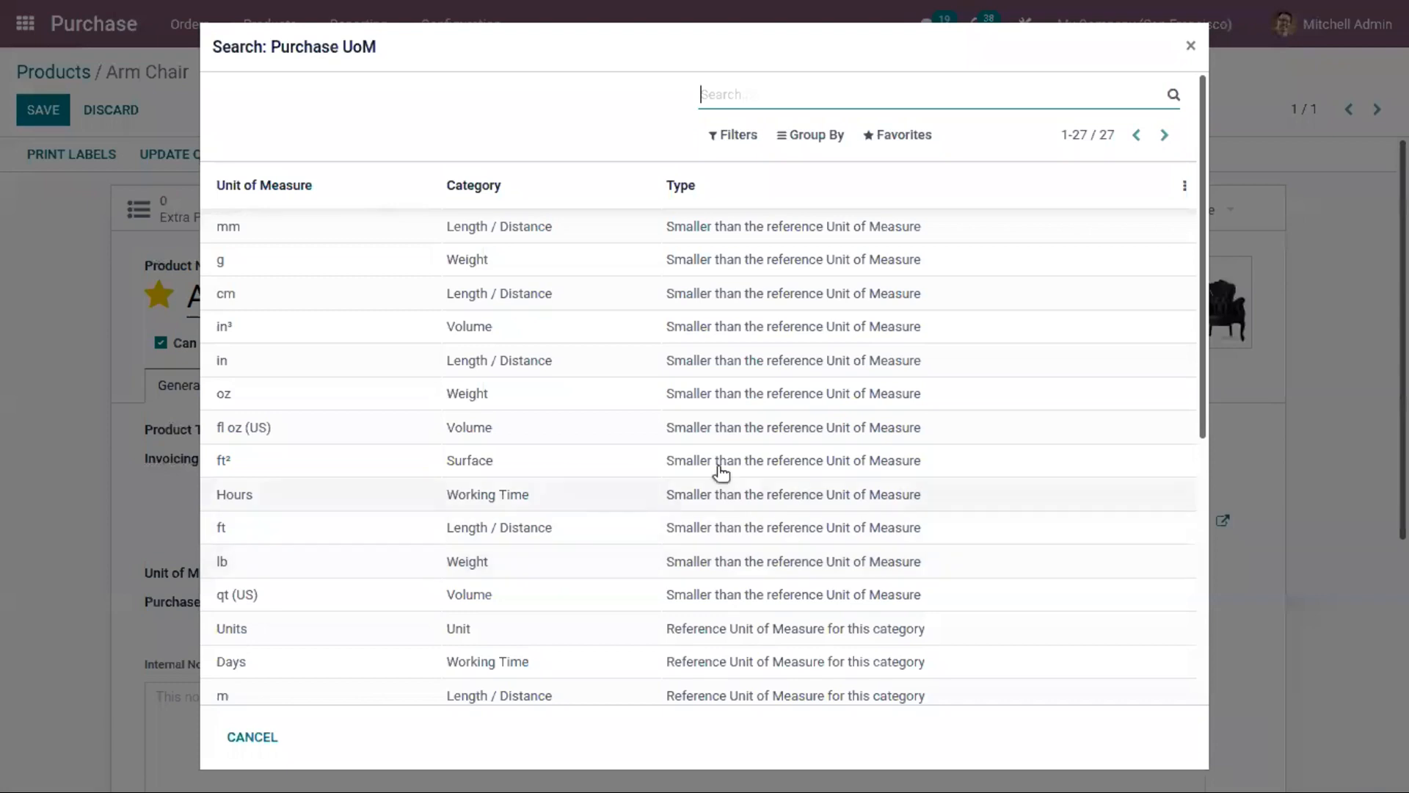
left_click_drag(1202, 105, 1205, 266)
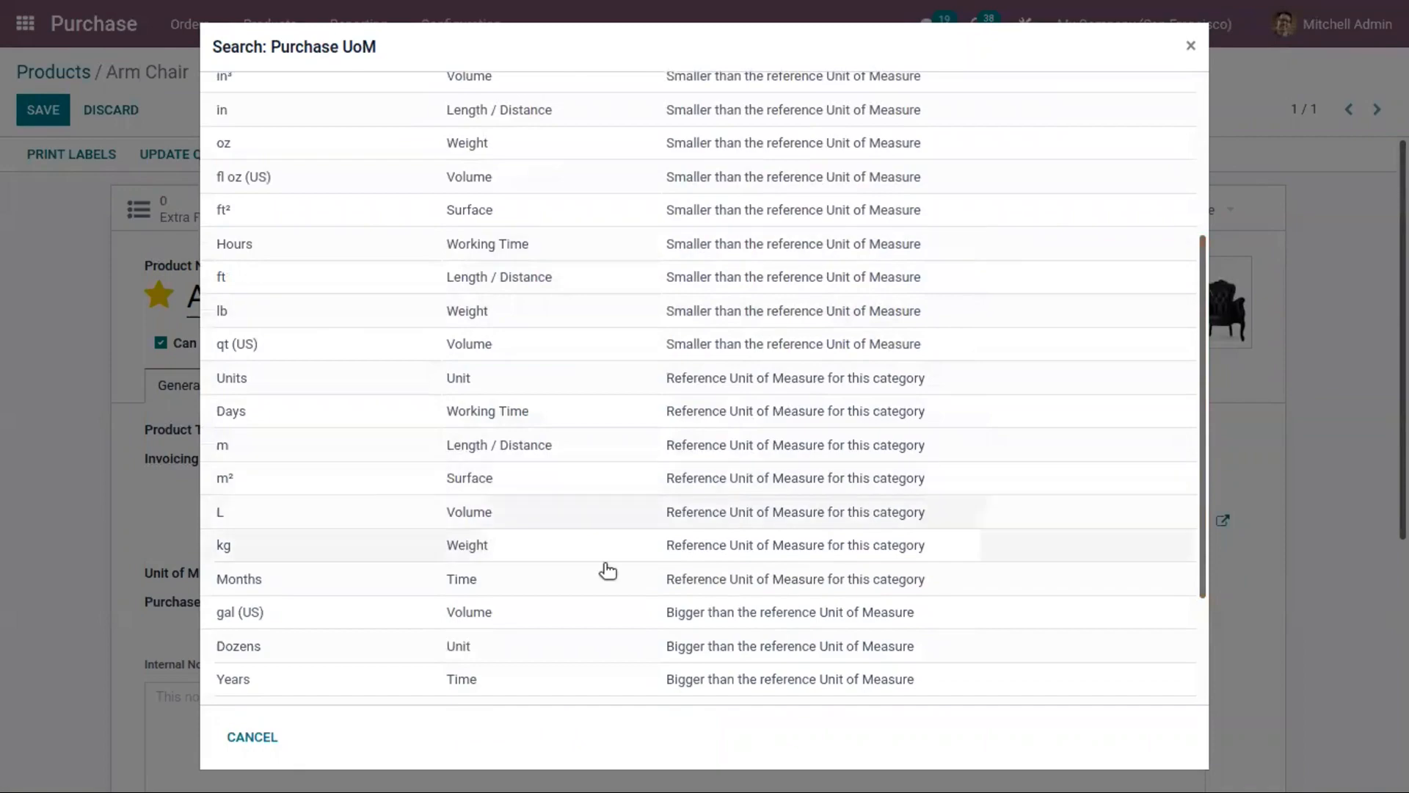
left_click(422, 646)
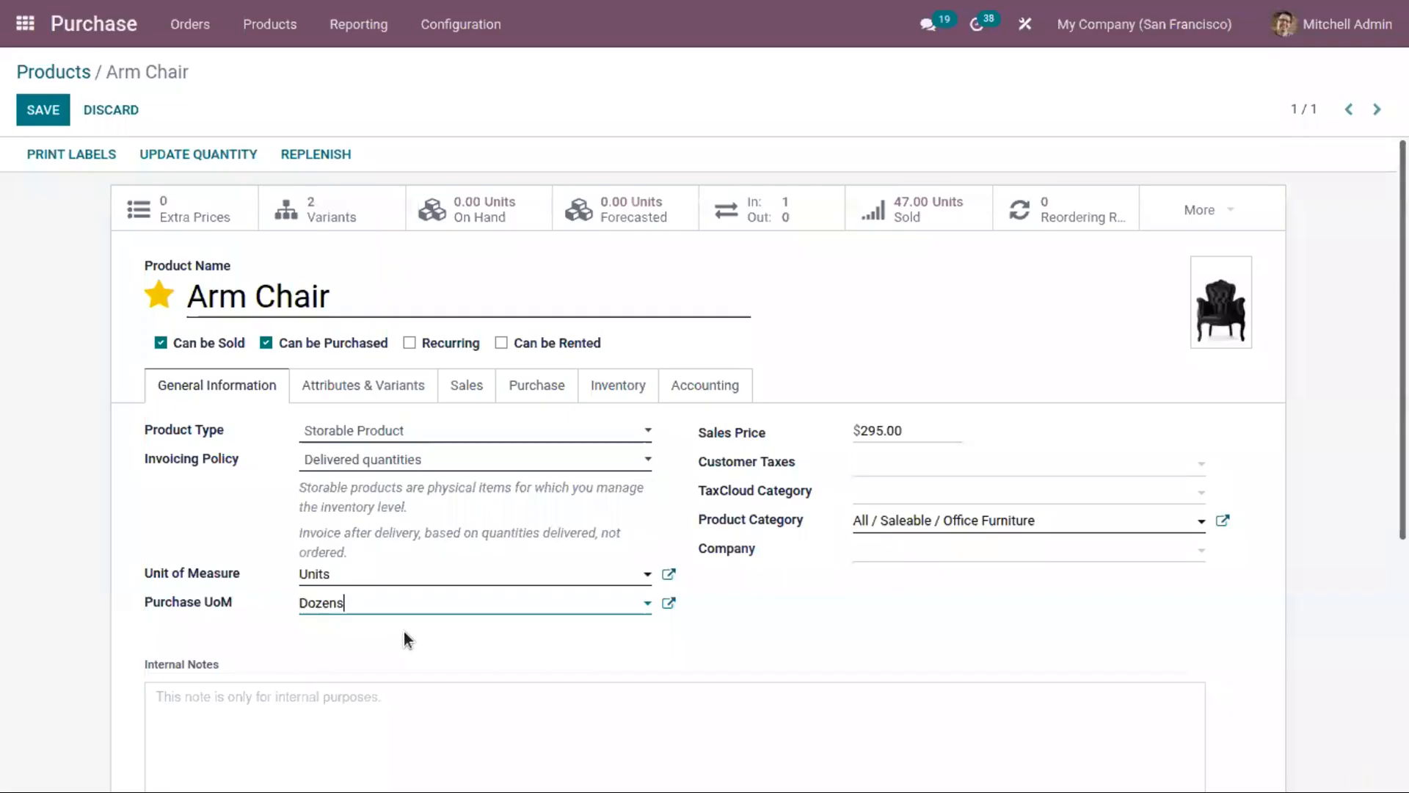
left_click(53, 110)
Step: Create a new request for quotation from the purchase orders with Azure Interior as vendor
left_click(190, 24)
left_click(202, 91)
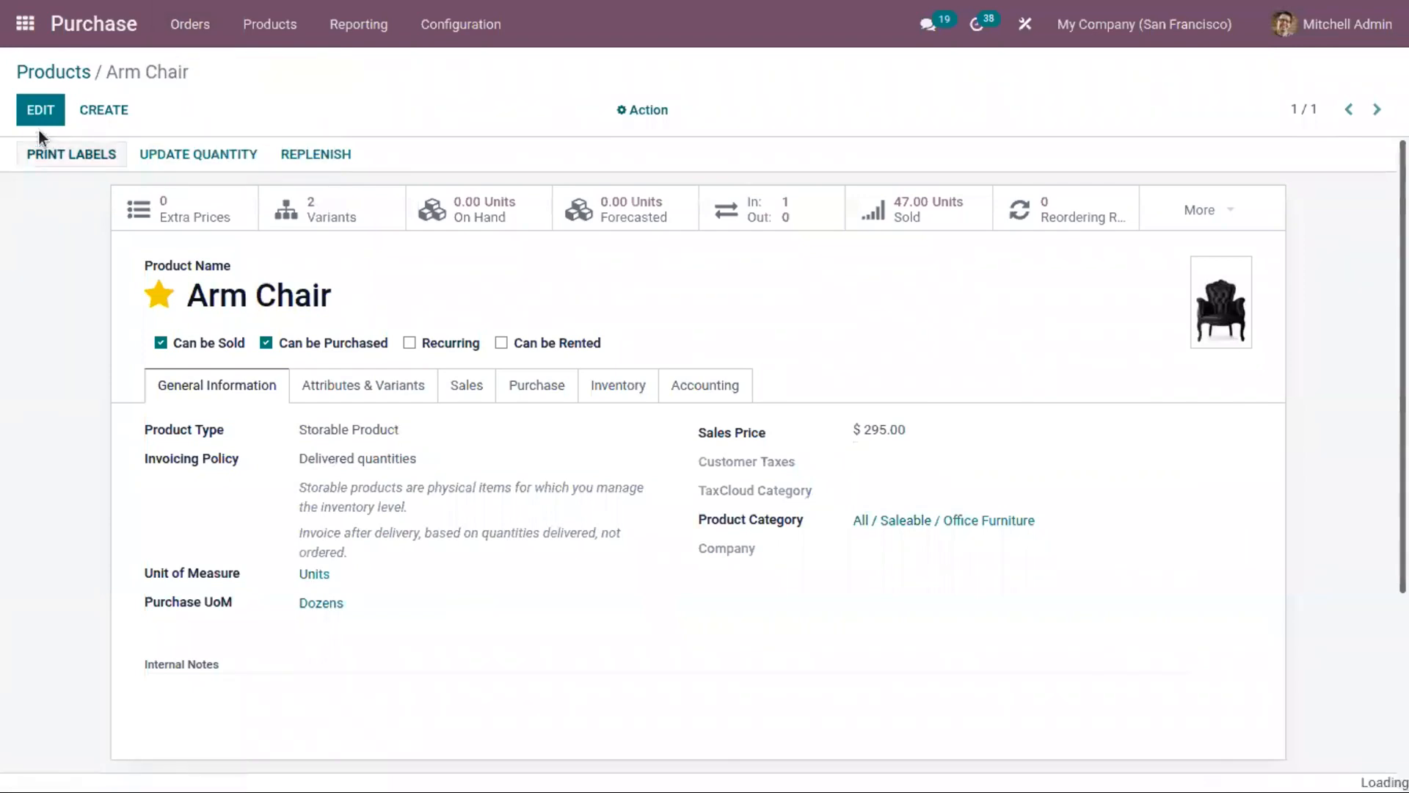
left_click(46, 110)
left_click(332, 309)
left_click(341, 337)
Step: Add one Arm Chair in the XS variant as a product line of the quotation request
left_click(188, 516)
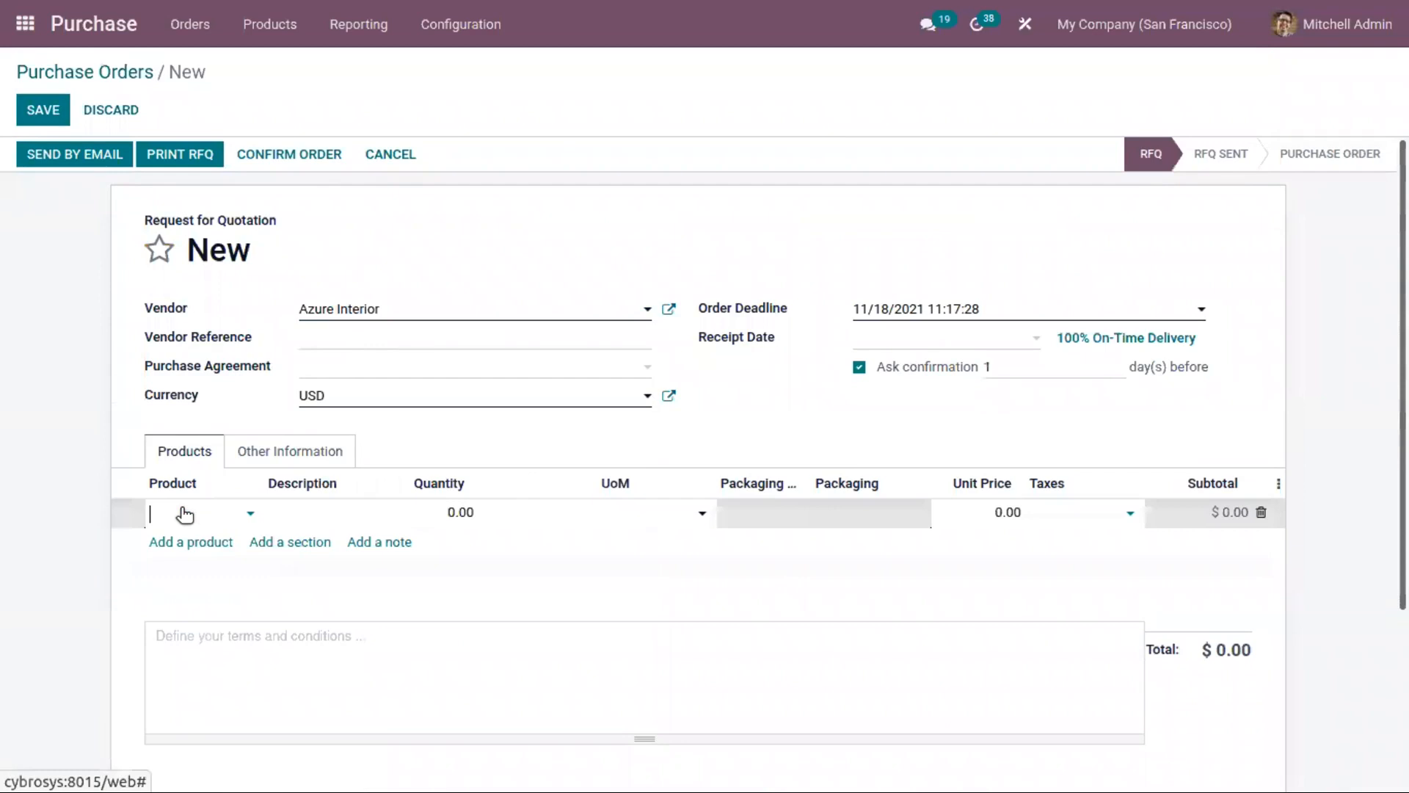
type("arm")
left_click(242, 542)
left_click(880, 169)
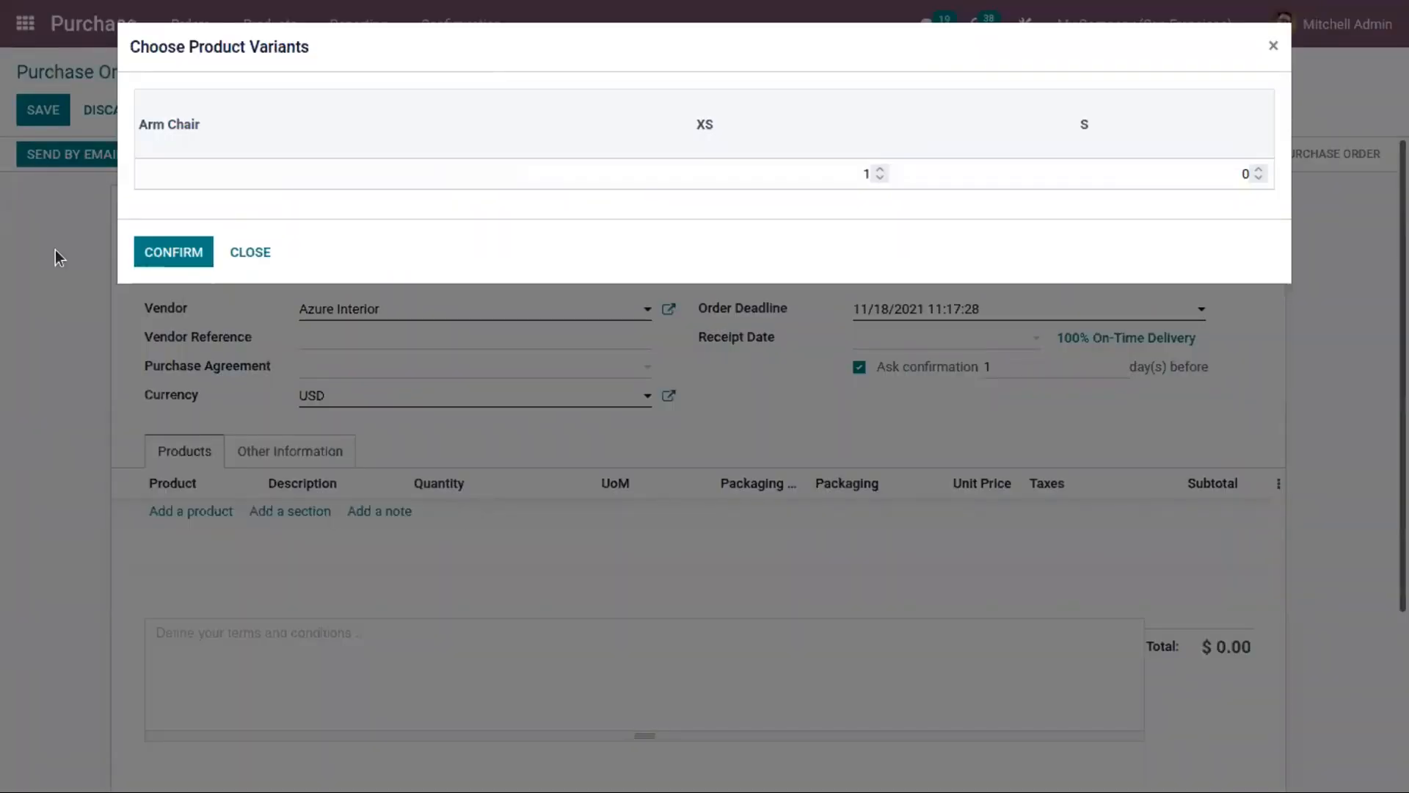
left_click(169, 253)
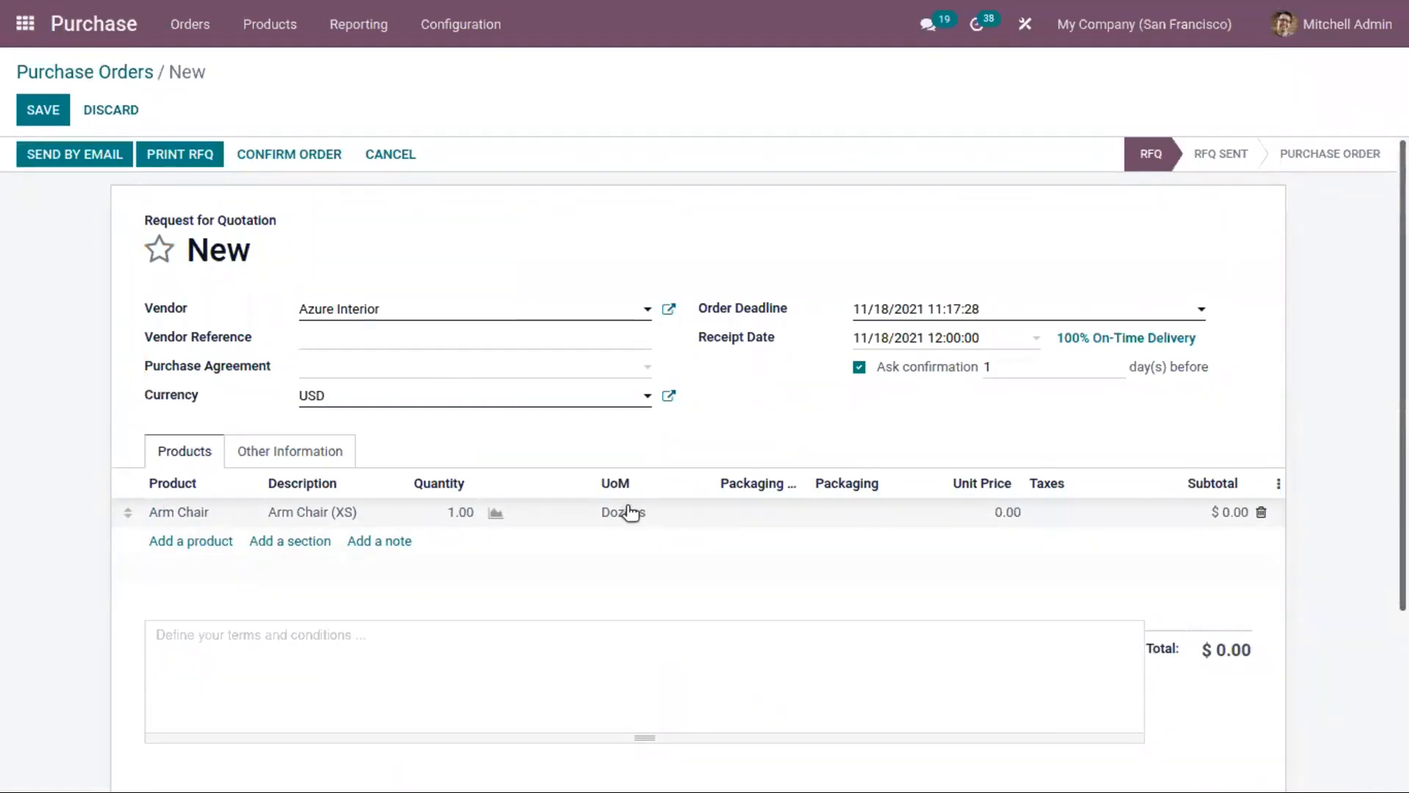
Step: Check the unit of measure on the Arm Chair line and go back to the purchase orders
left_click(628, 510)
left_click(714, 420)
left_click(119, 76)
Step: Open the units of measure categories and view the units defined in the Unit and Surface categories
left_click(469, 22)
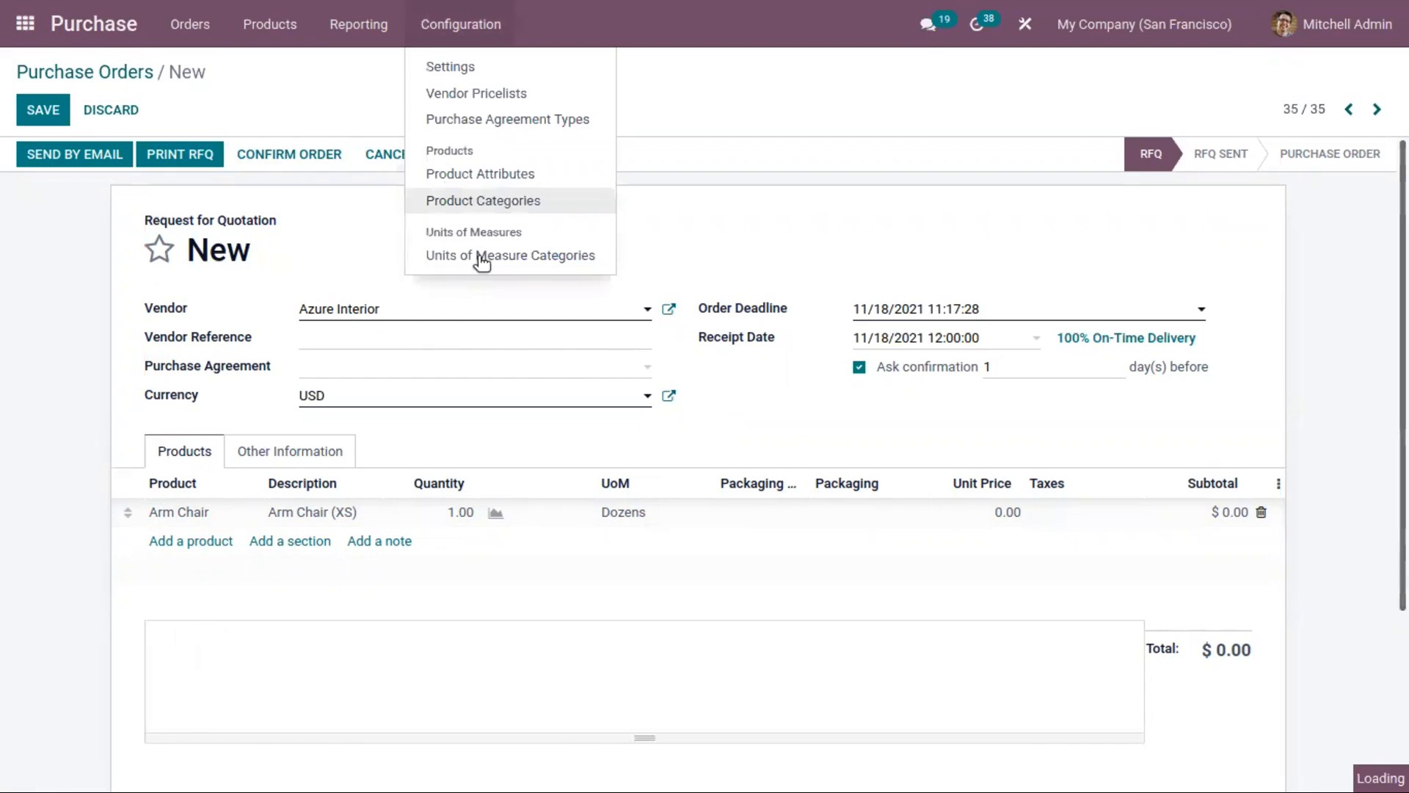
left_click(479, 257)
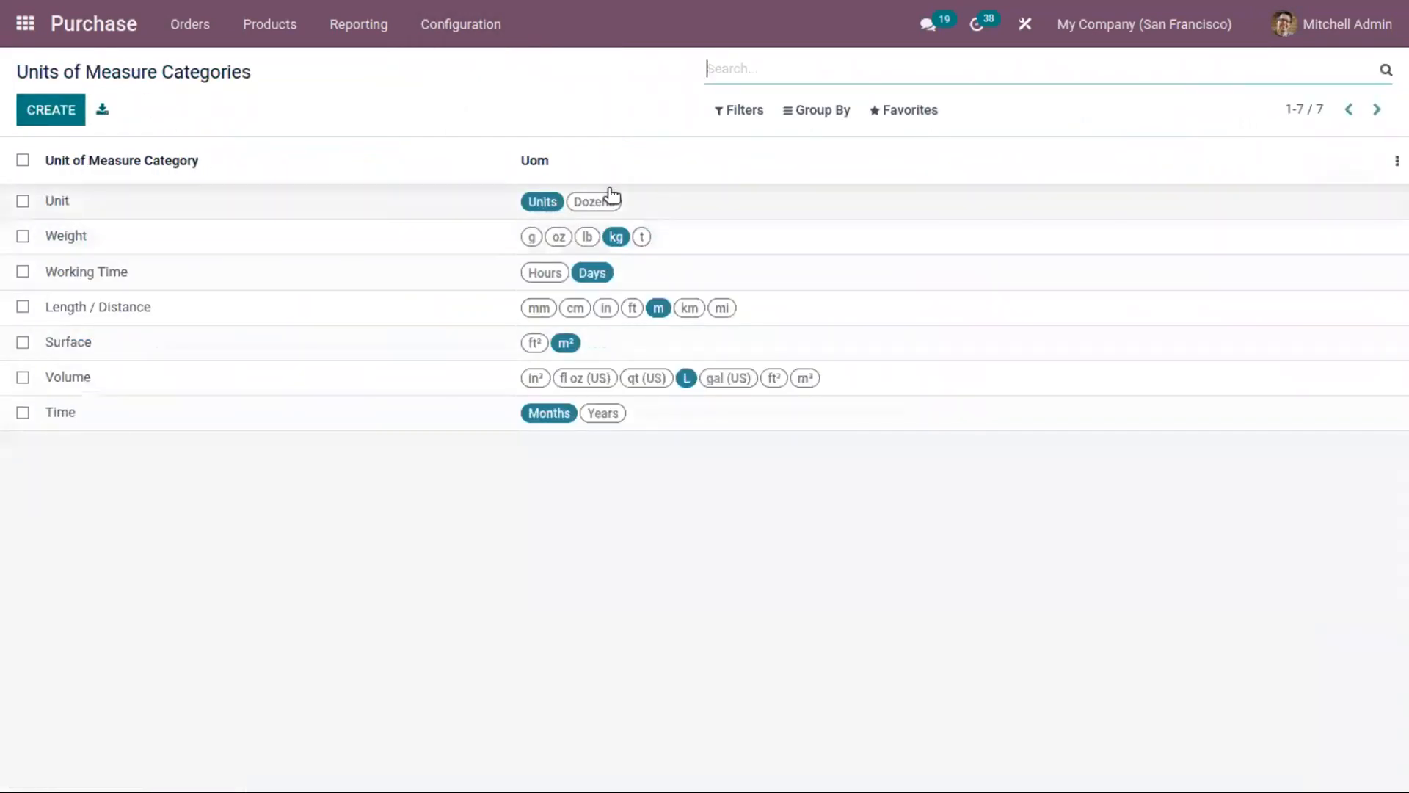
left_click(375, 208)
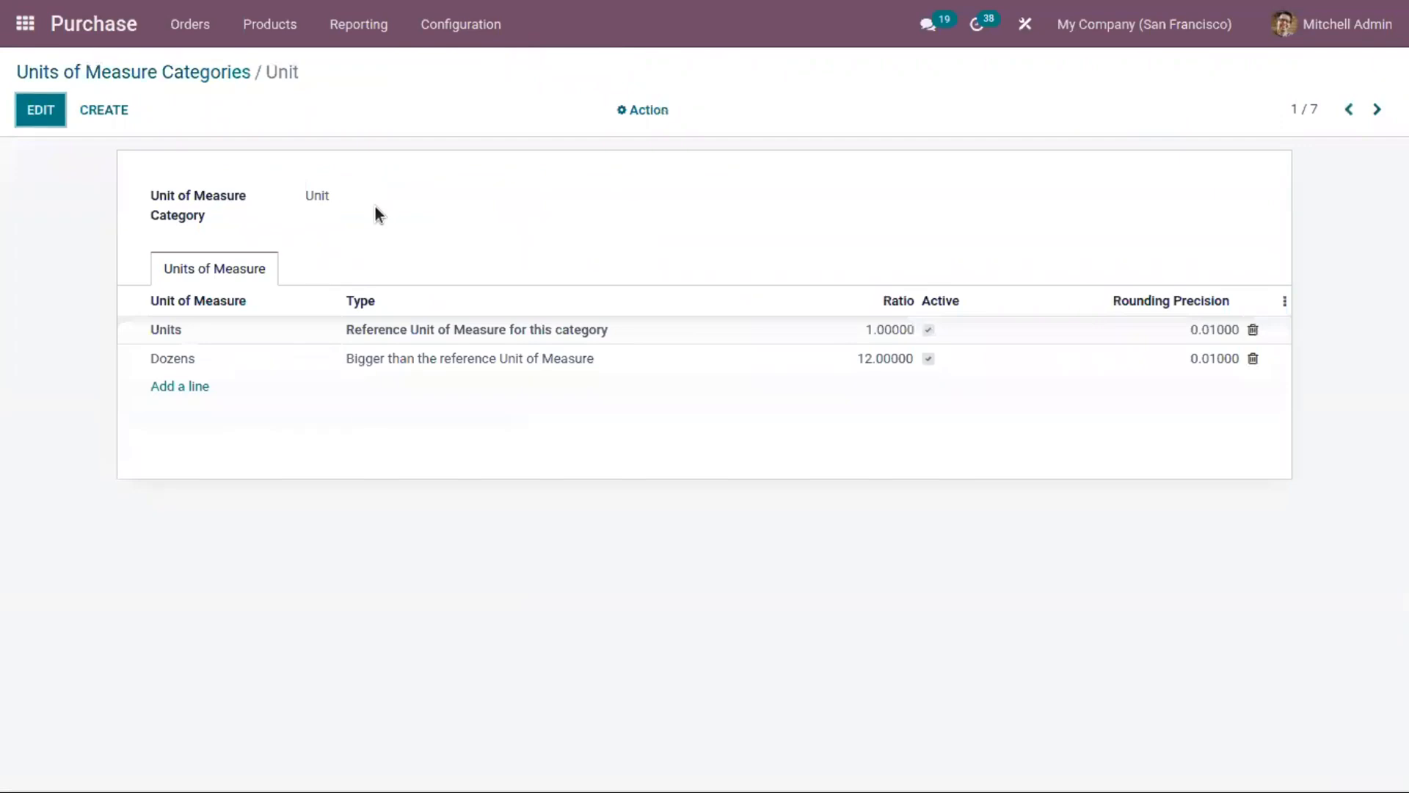
left_click(81, 73)
left_click(326, 361)
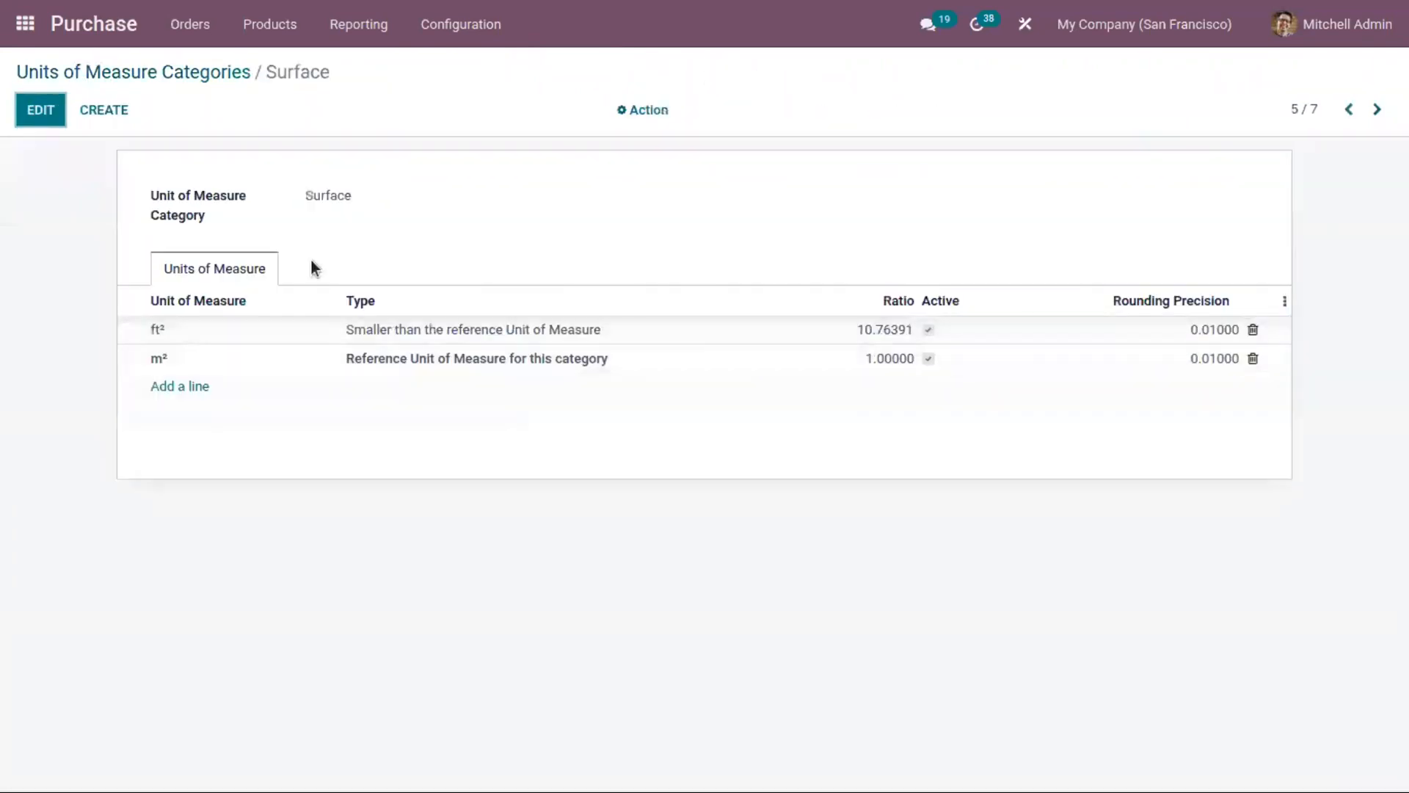
Step: Open the Purchase Analysis report and switch its measure to Qty Ordered, Total, and finally Count
left_click(356, 23)
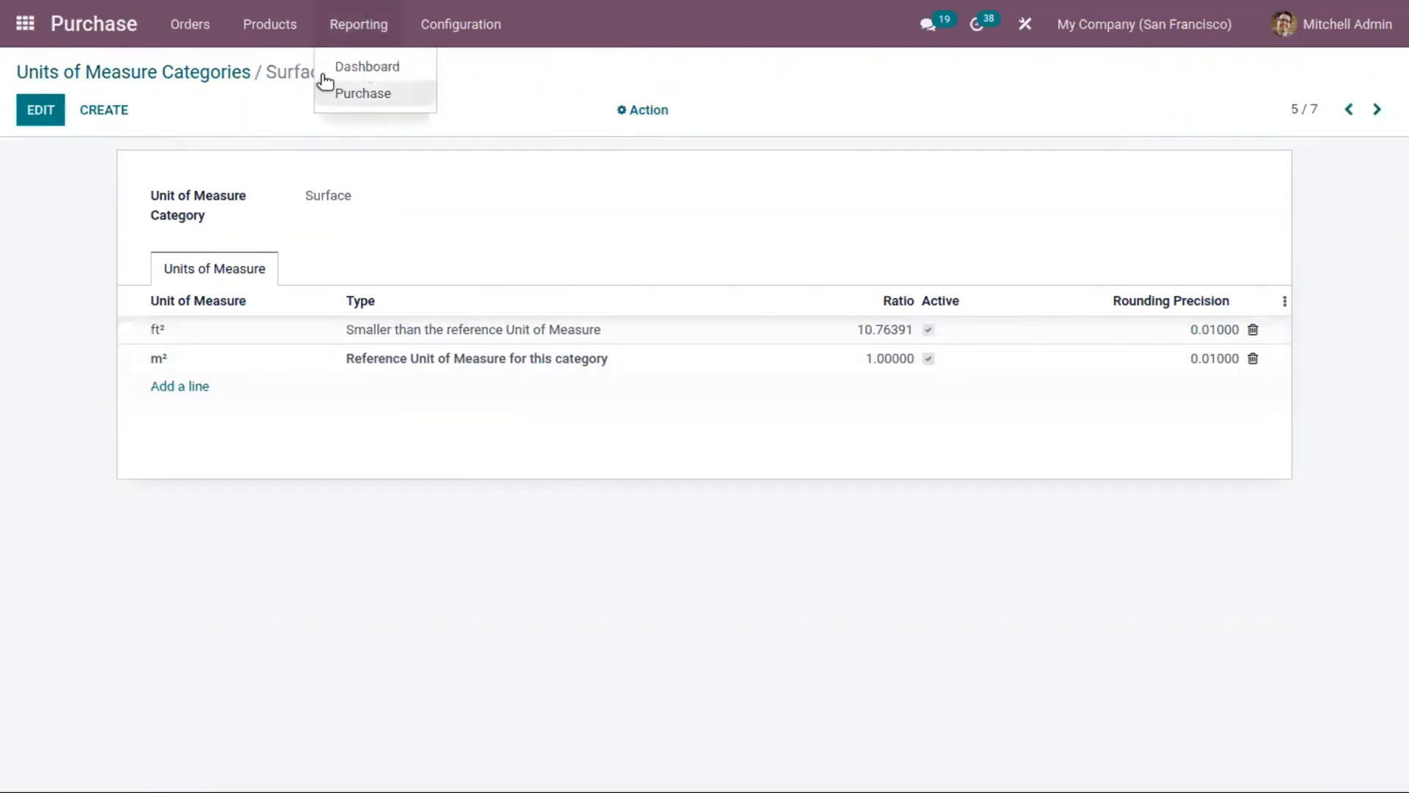
left_click(397, 95)
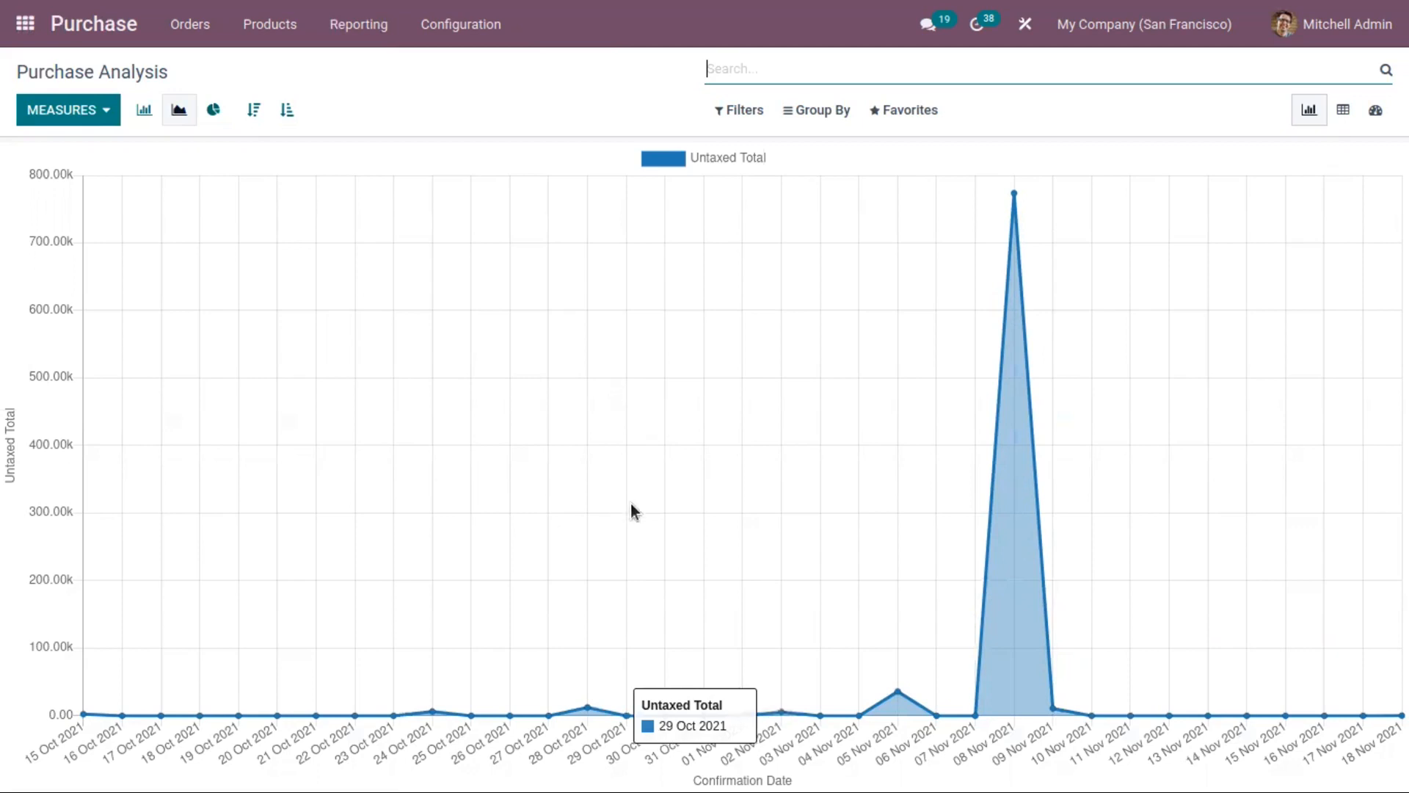
left_click(109, 113)
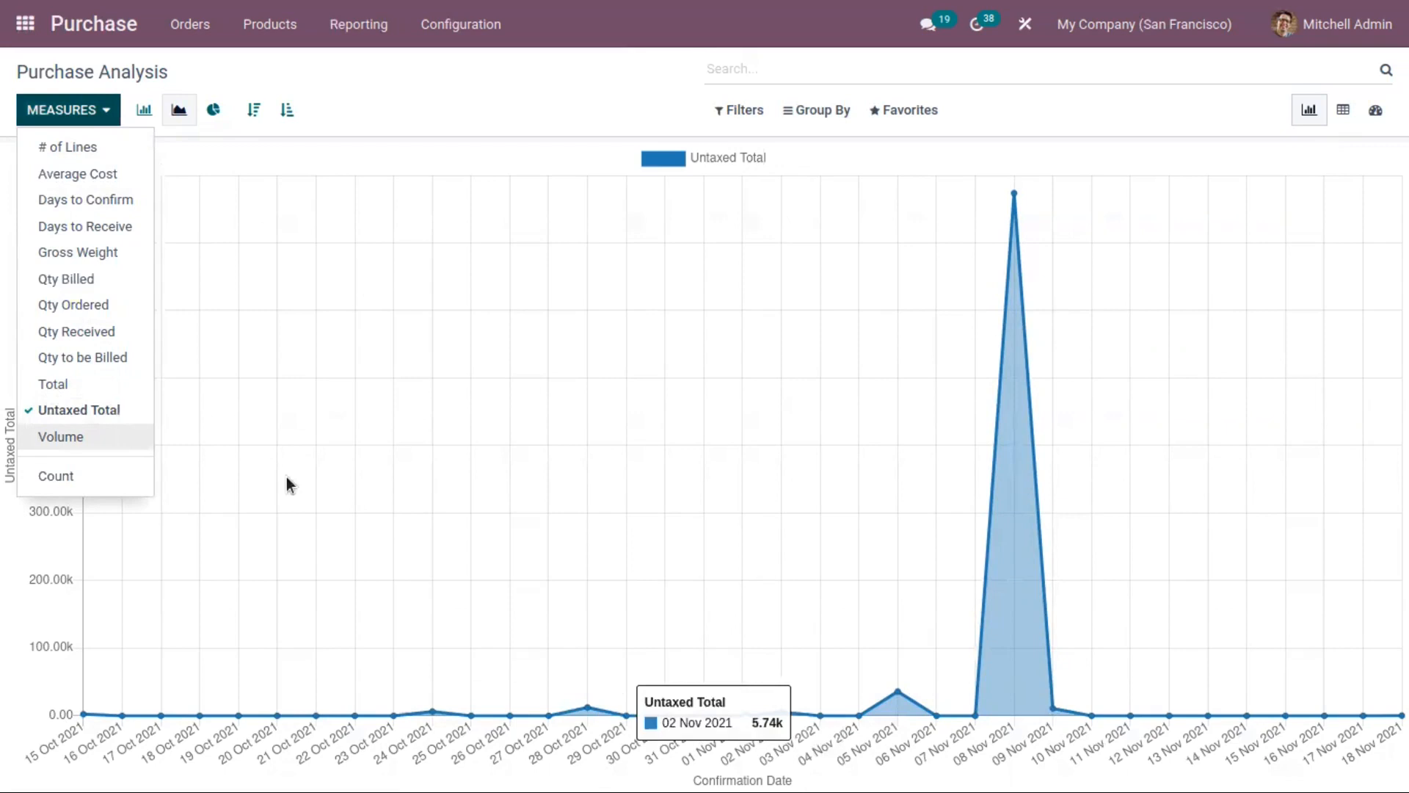
left_click(107, 309)
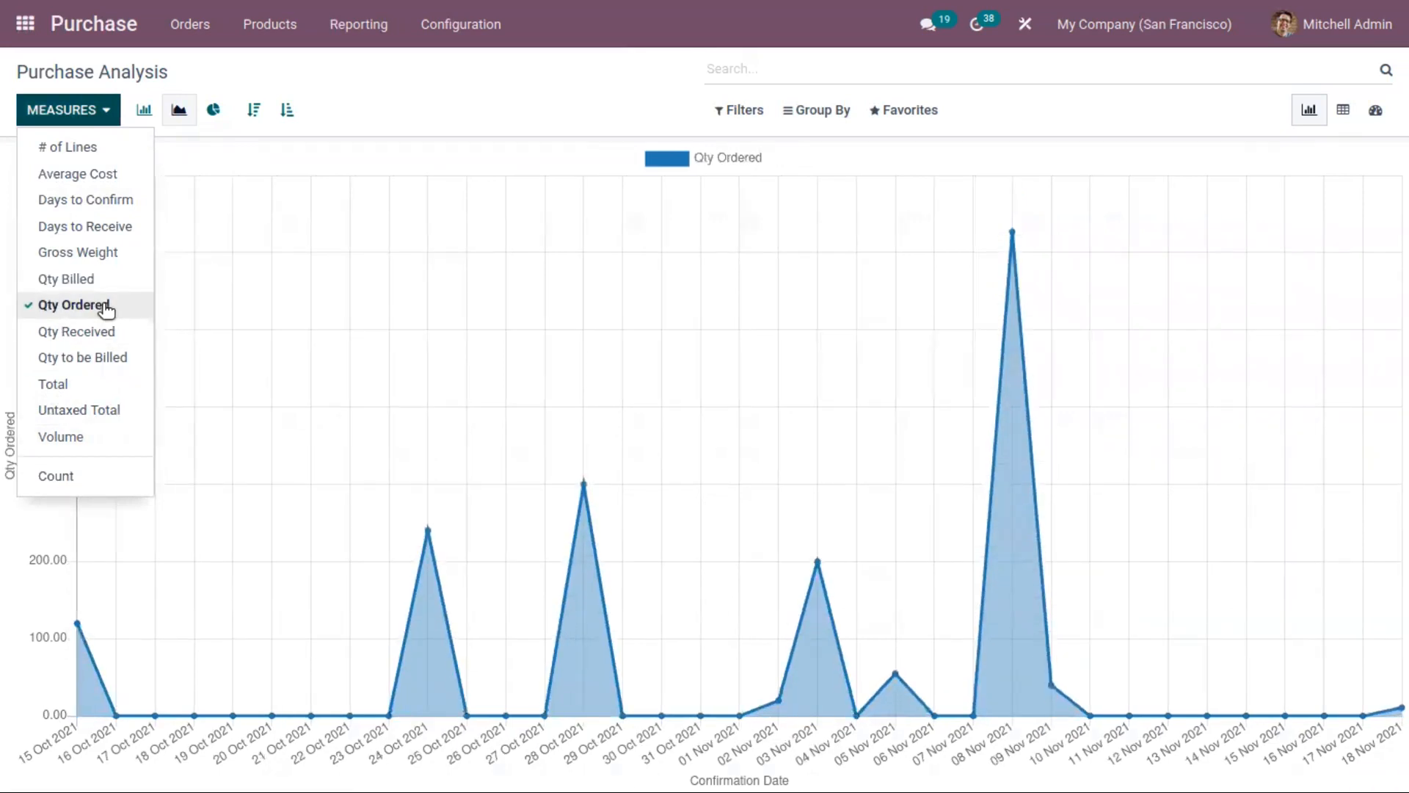
left_click(103, 390)
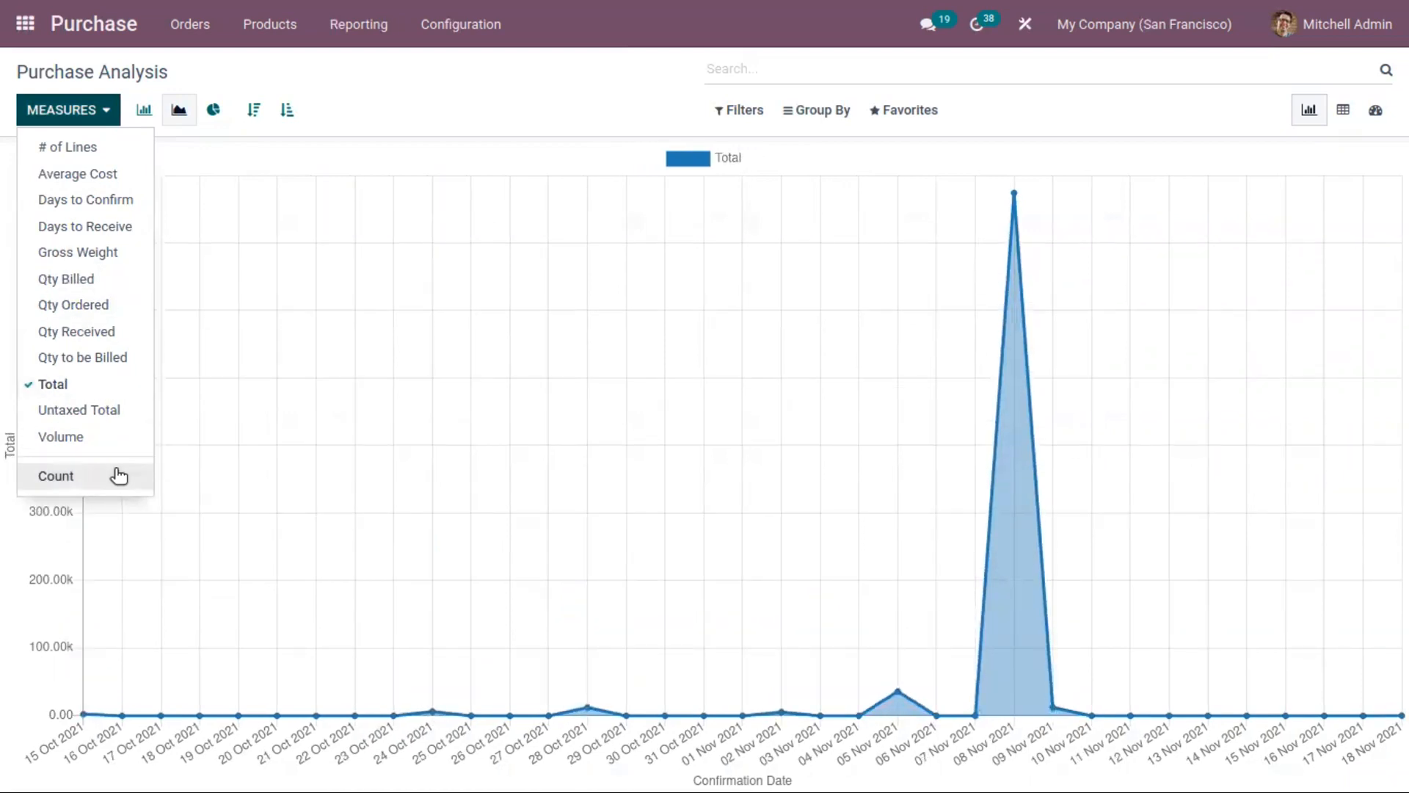
left_click(119, 476)
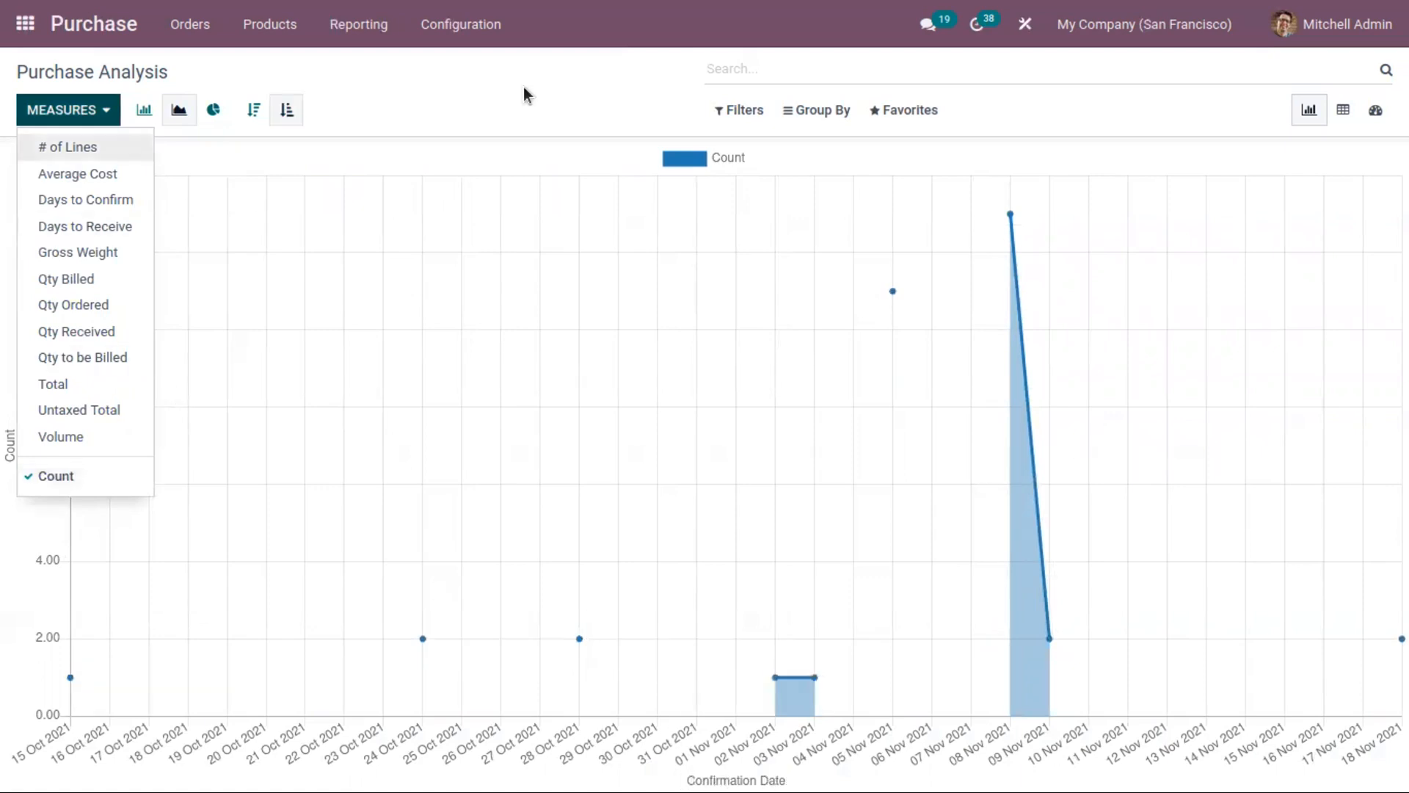
left_click(501, 85)
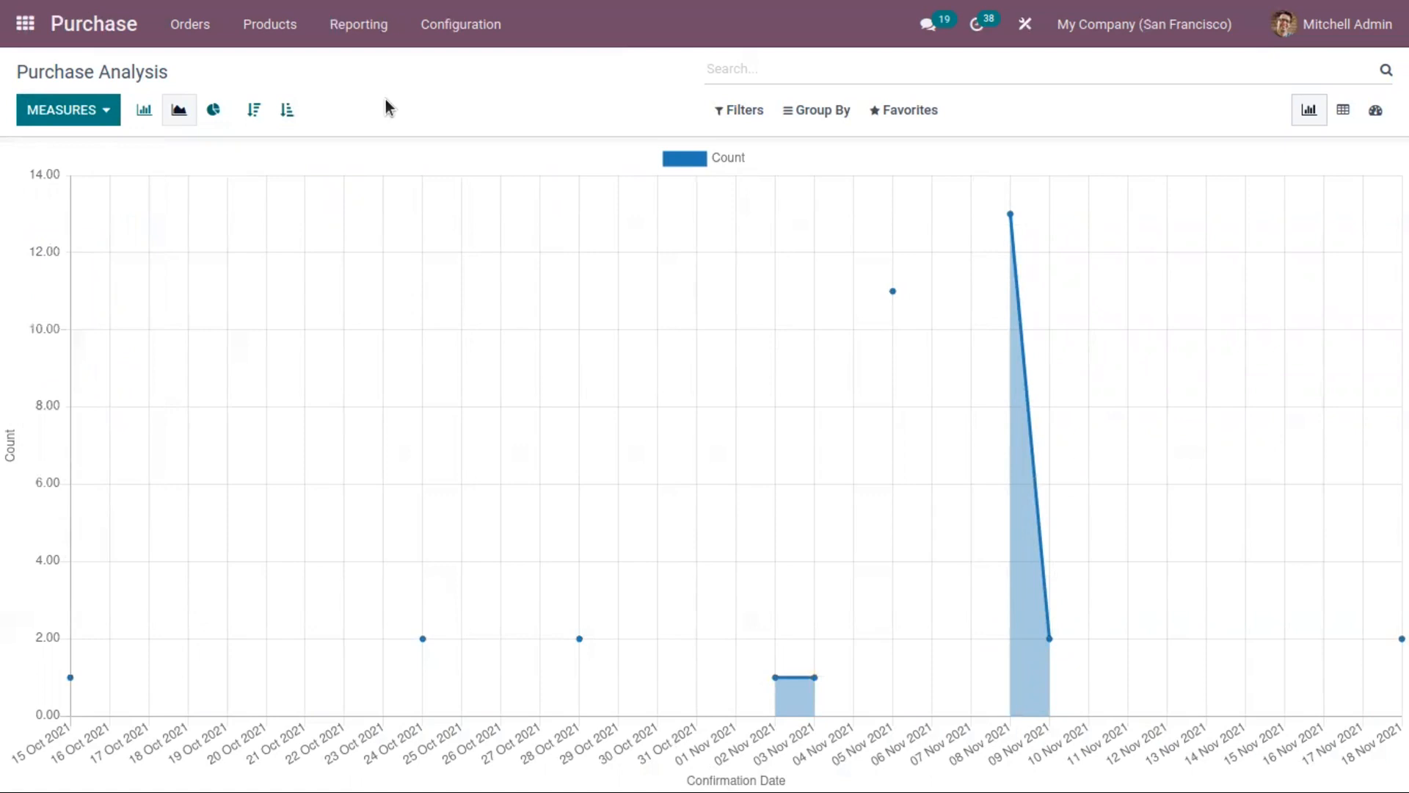
Step: Display the purchase analysis as a pie chart and switch it to a bar chart
left_click(212, 112)
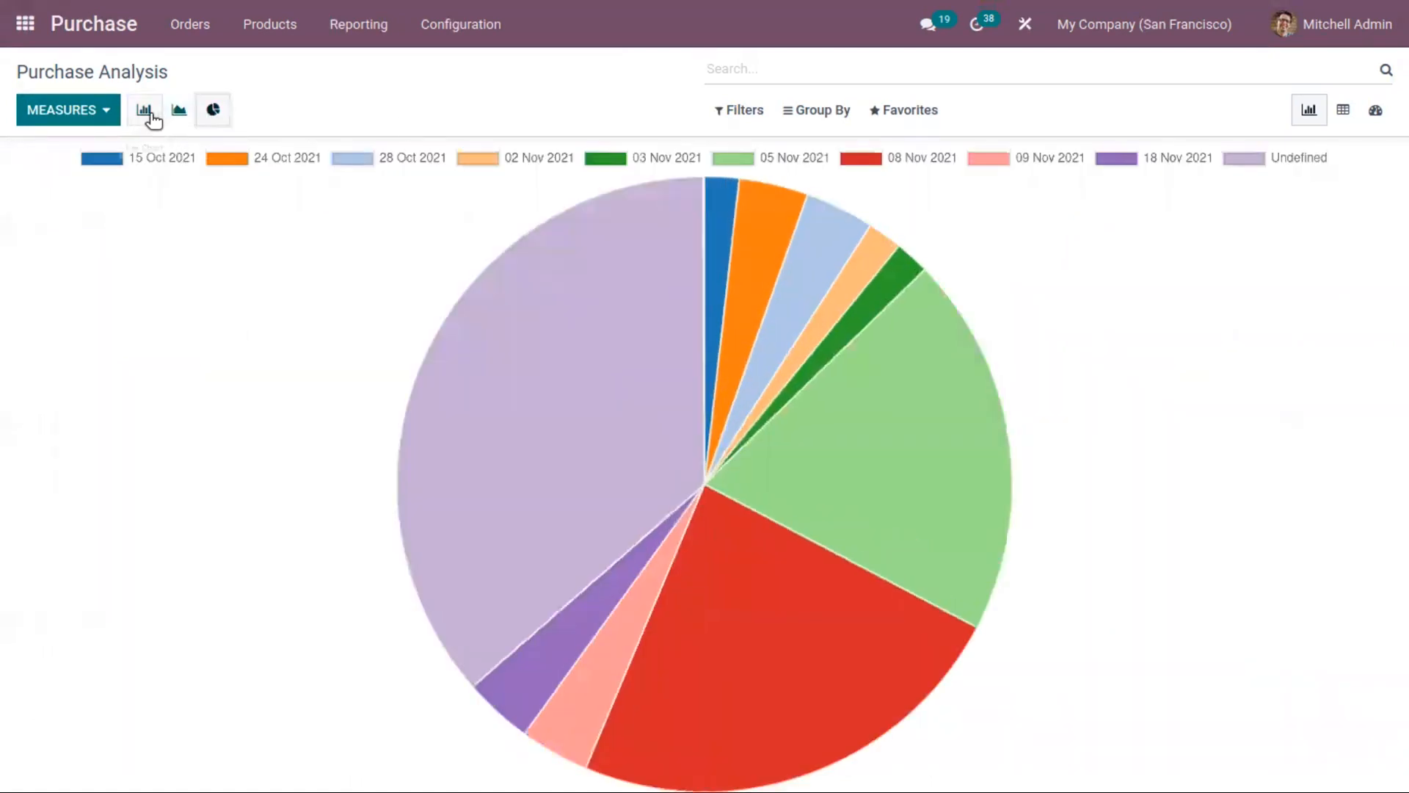
left_click(151, 114)
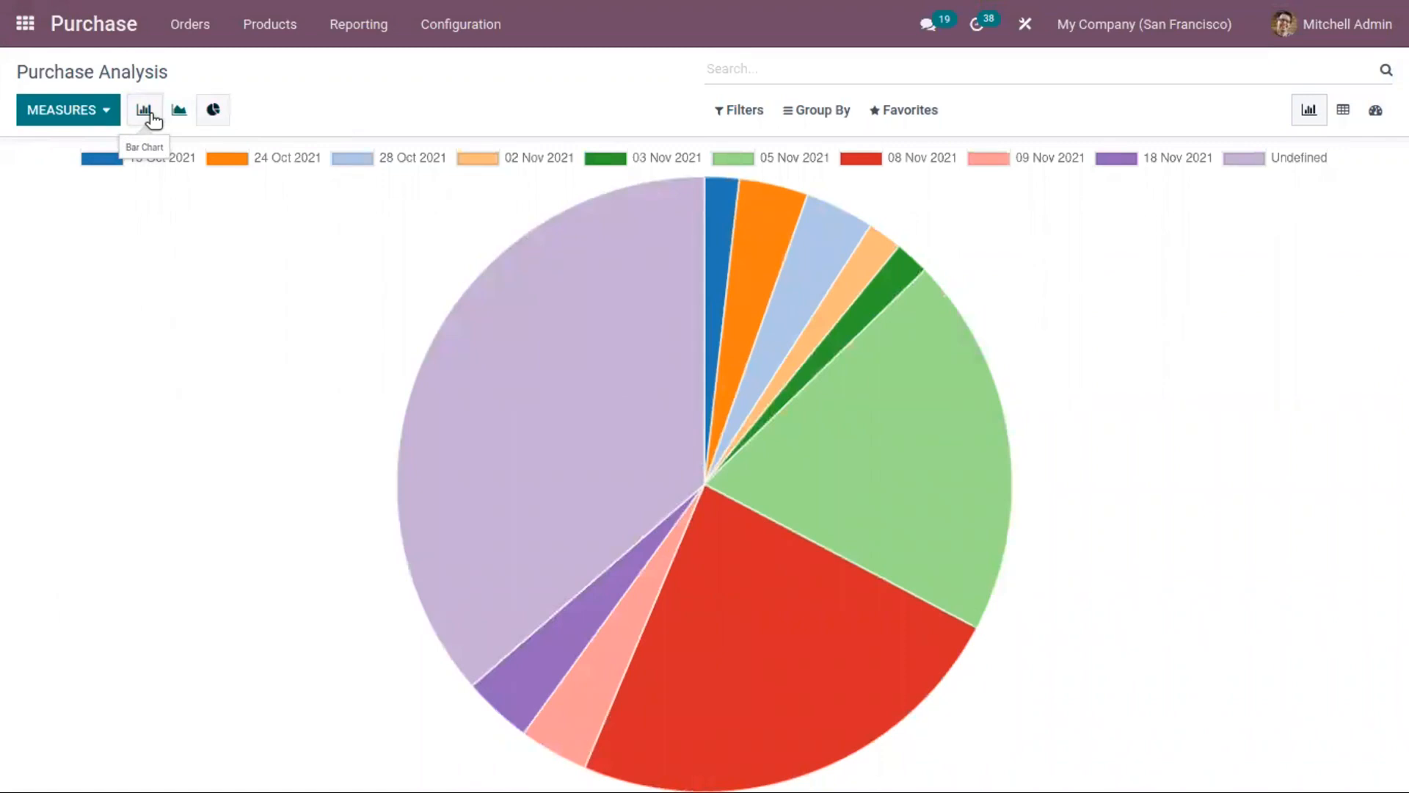
Step: Filter the purchase analysis by Requests for Quotation
left_click(738, 112)
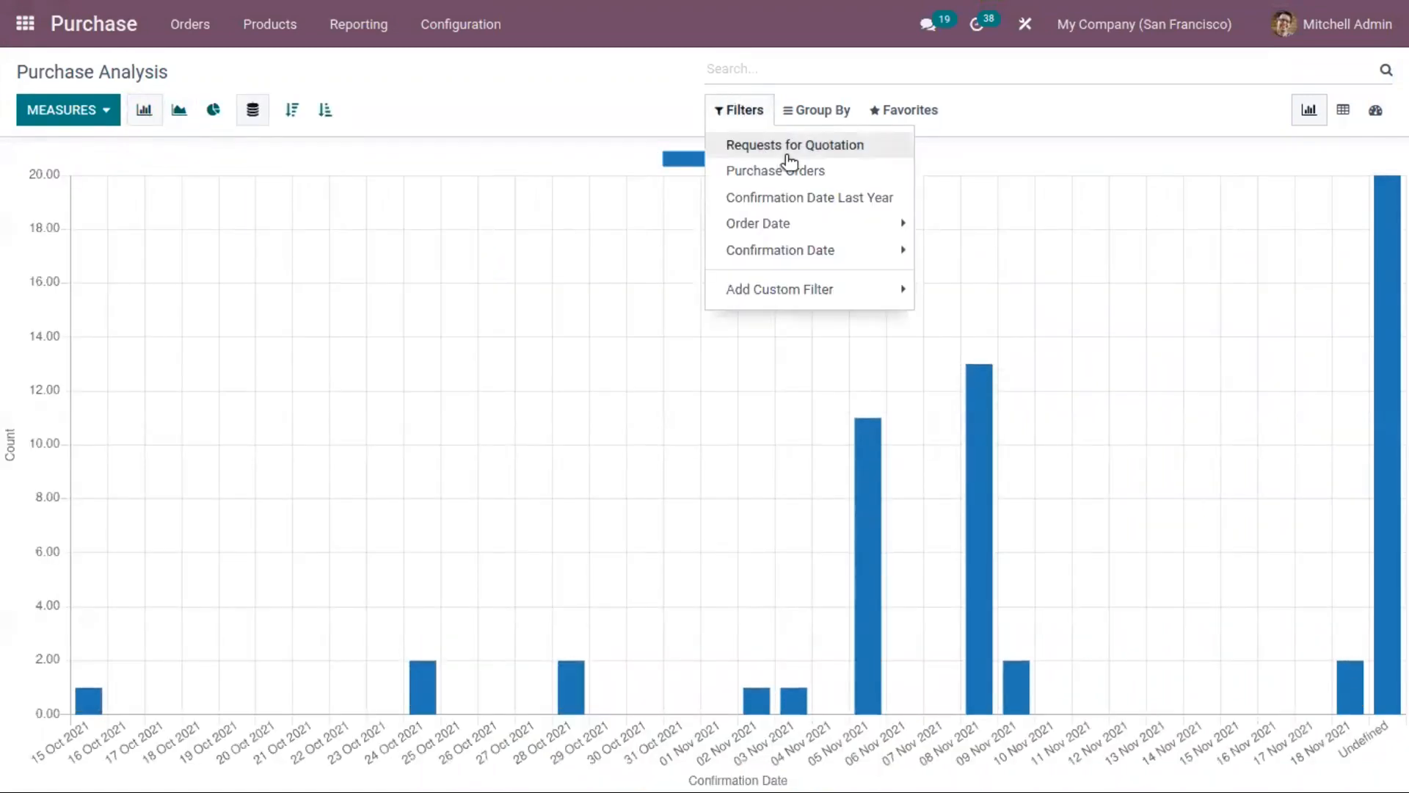
left_click(790, 162)
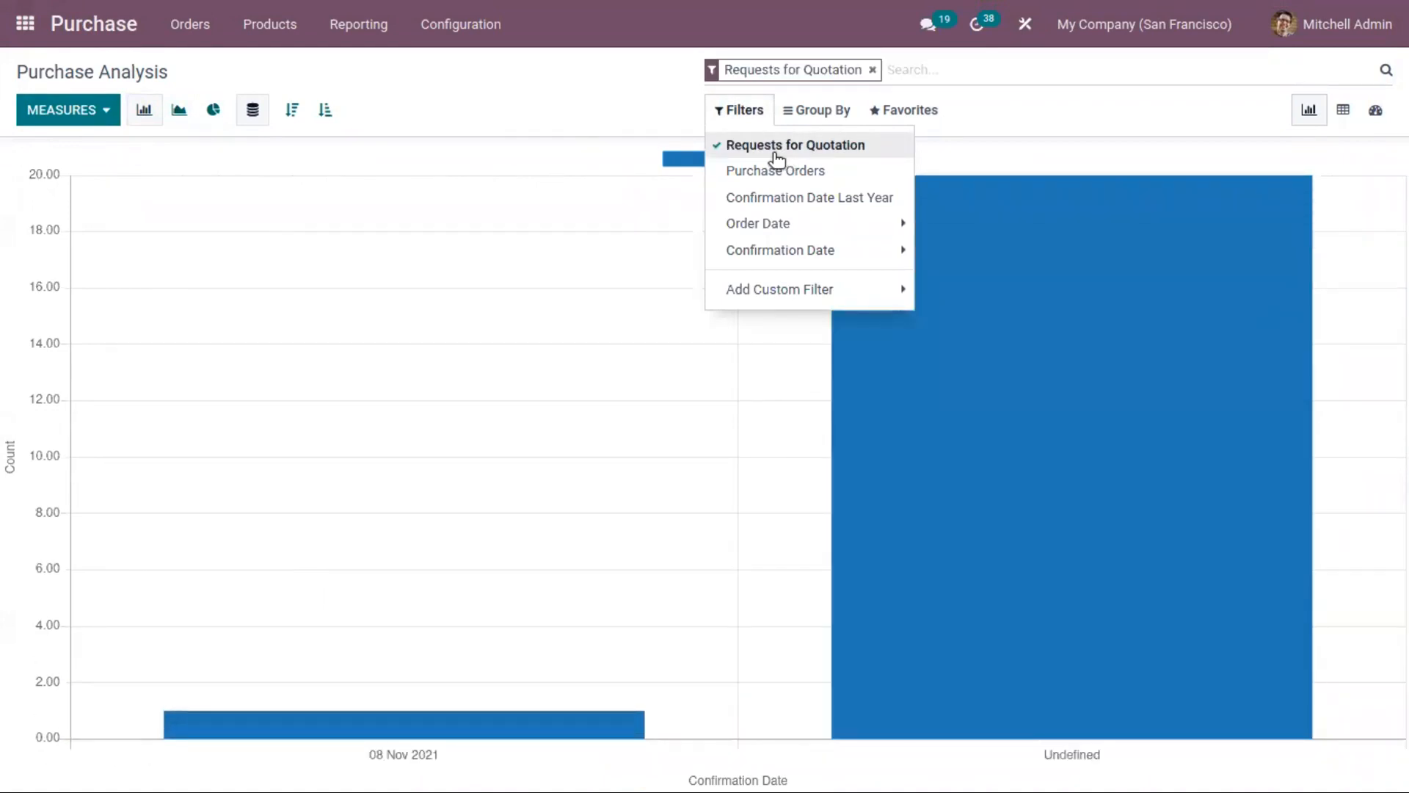
Step: Clear the Requests for Quotation filter, and apply and remove the Purchase Orders filter on the purchase analysis
left_click(784, 157)
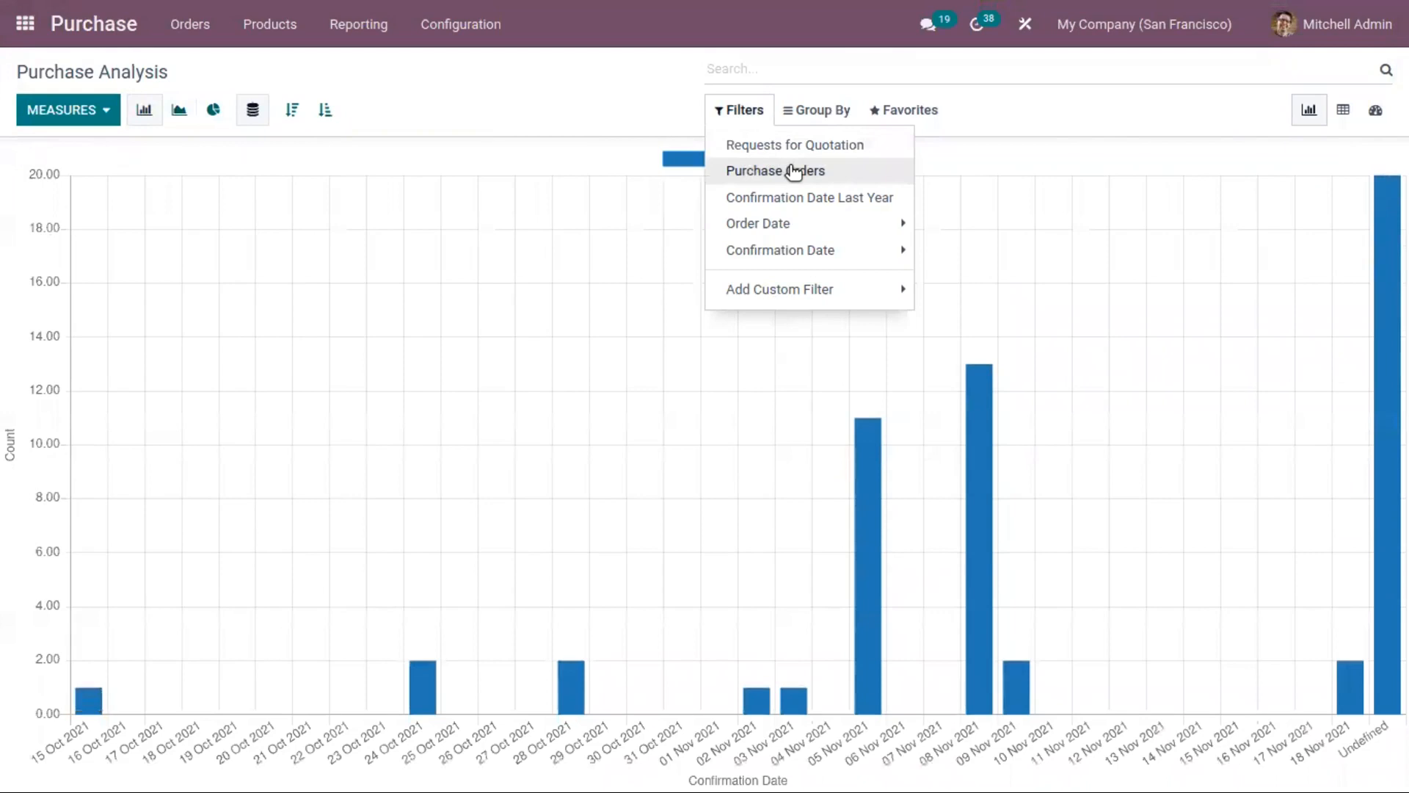
left_click(794, 171)
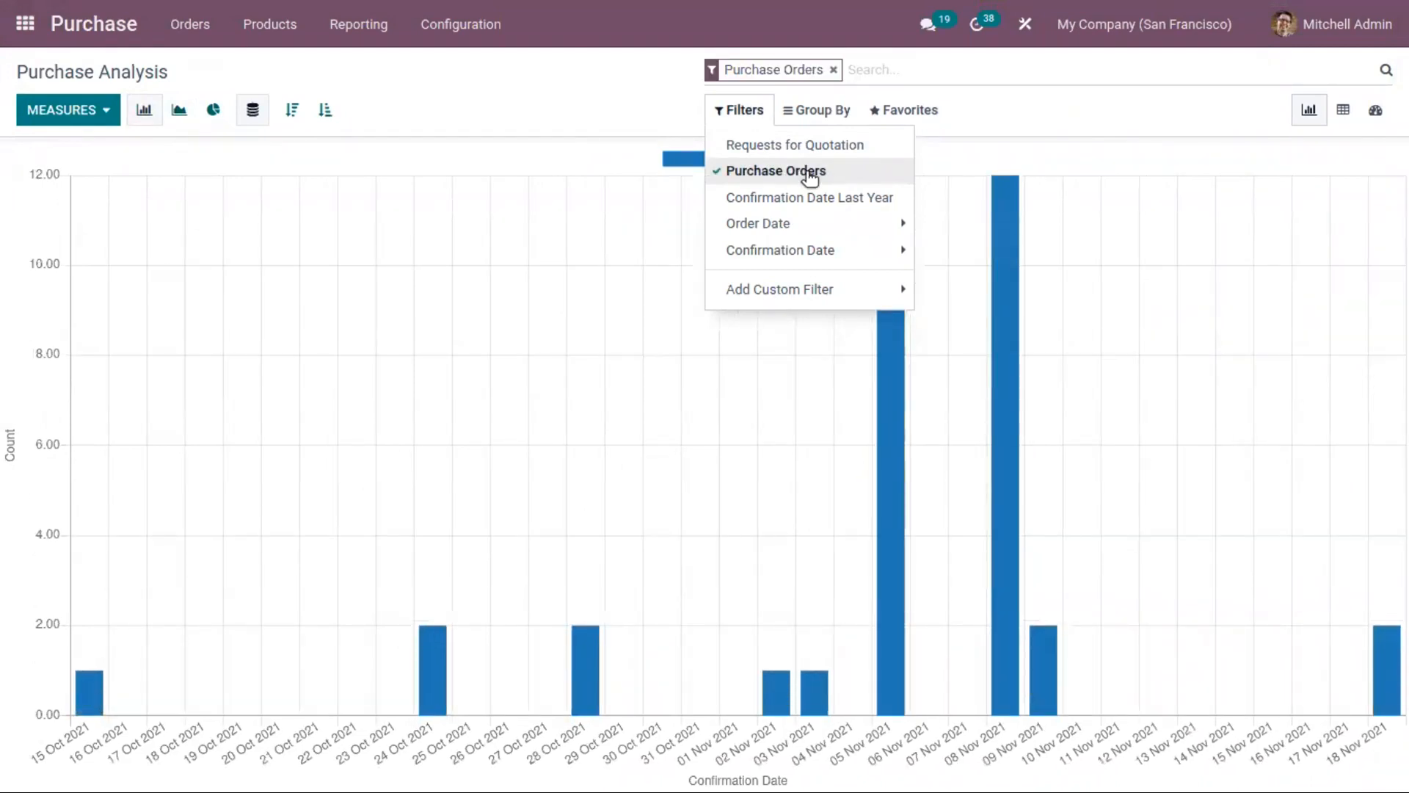
left_click(808, 172)
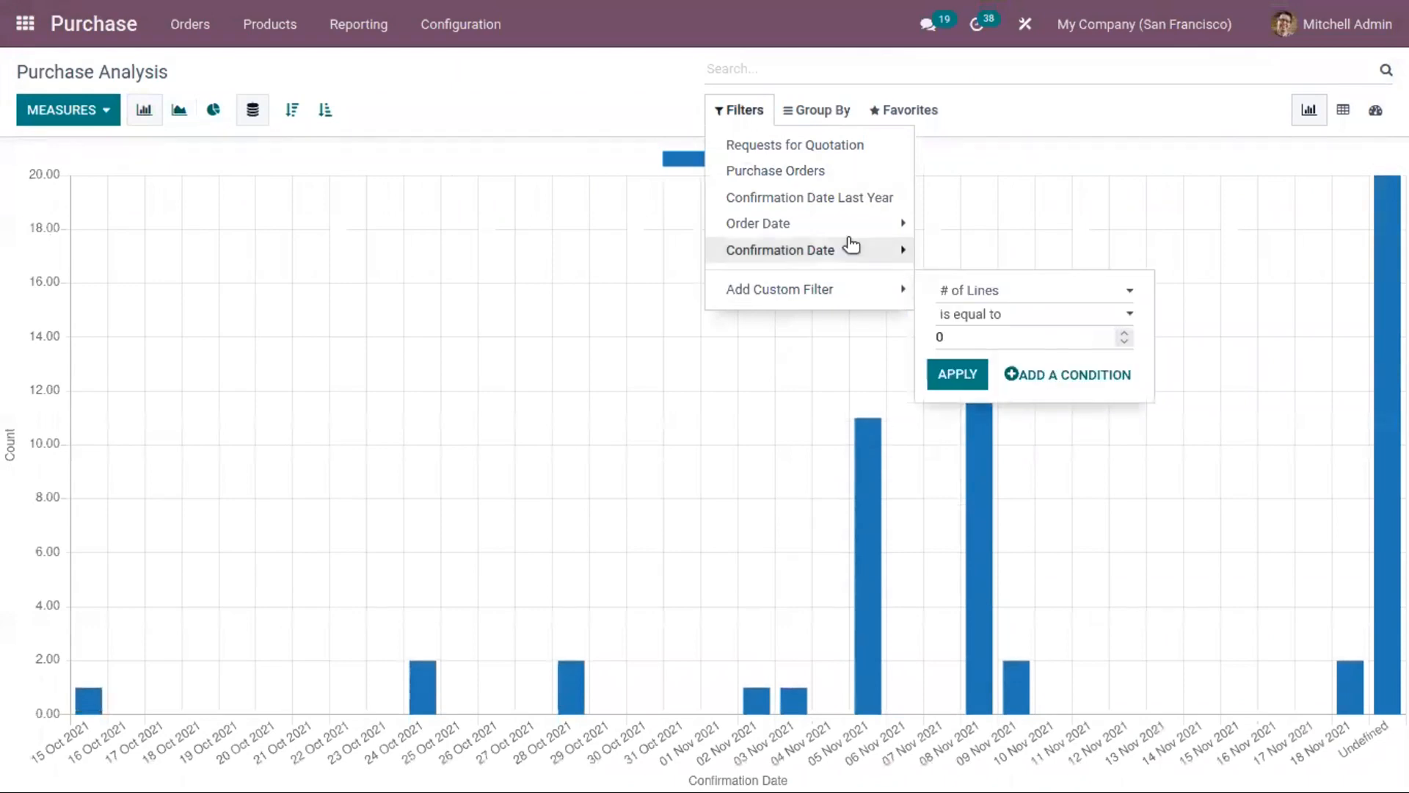
Step: Filter the purchase analysis by confirmation date October 2021 and view the custom filter options
mouse_move(843, 249)
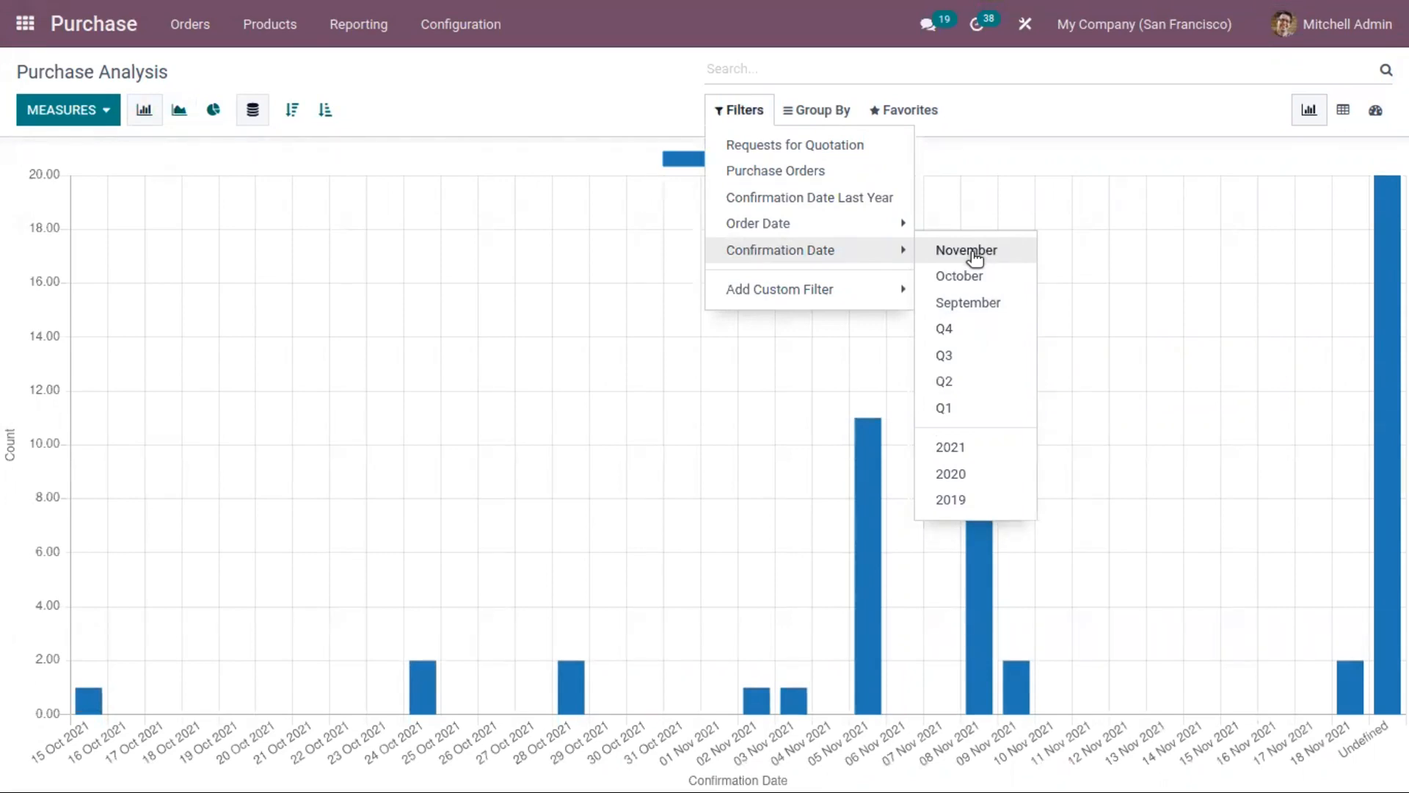
left_click(969, 277)
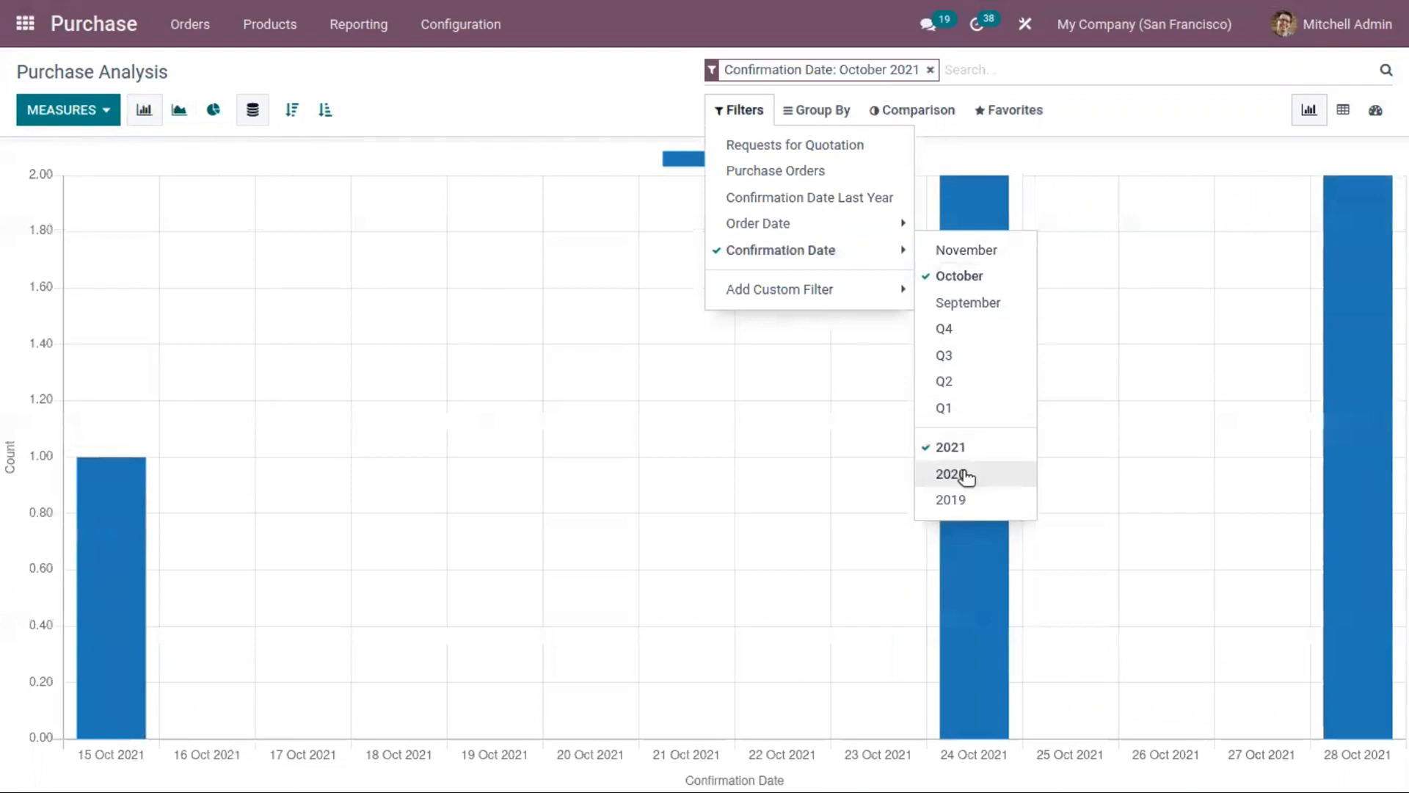
left_click(856, 290)
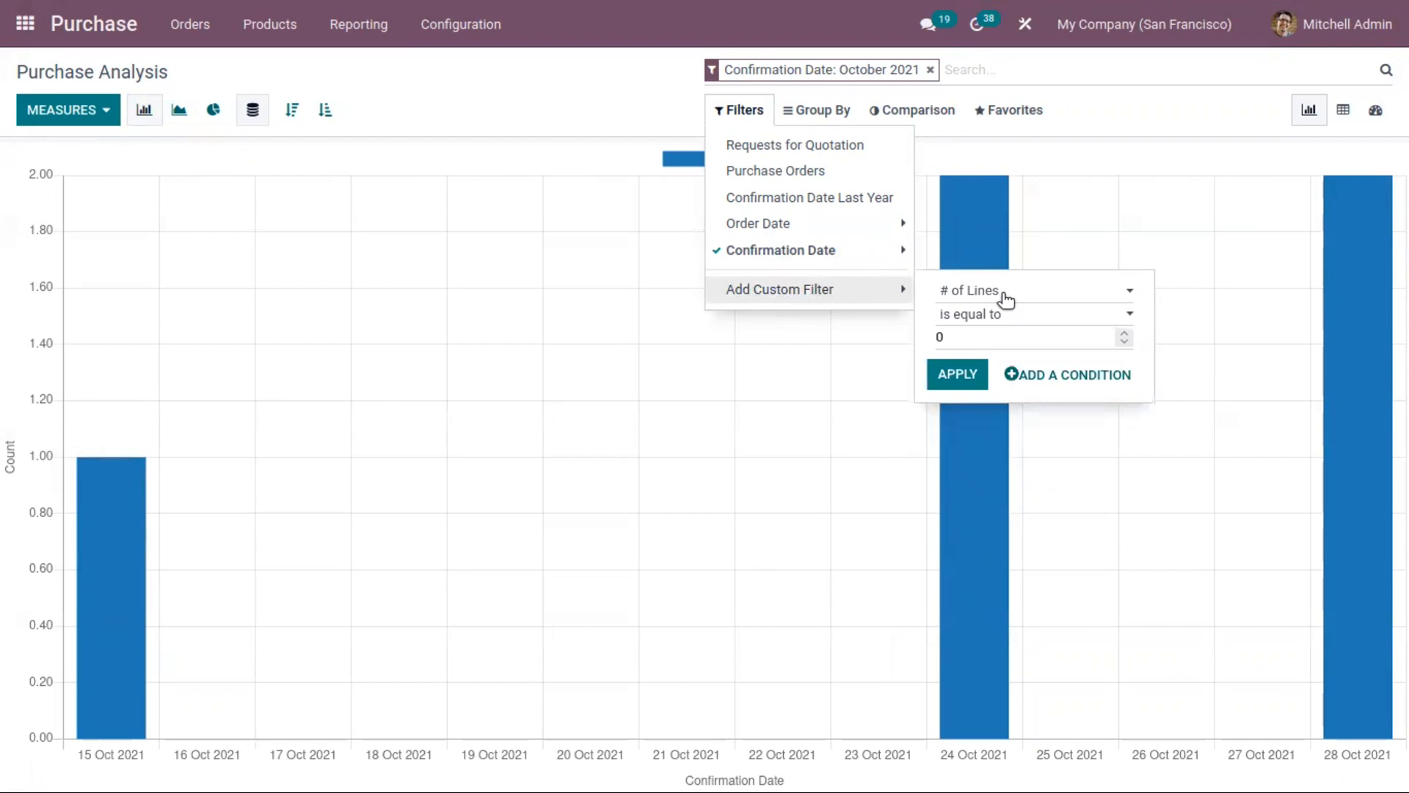
Step: Group the chart by Vendor, Vendor Country and Product, trying Product Category as a further level and removing it
left_click(822, 111)
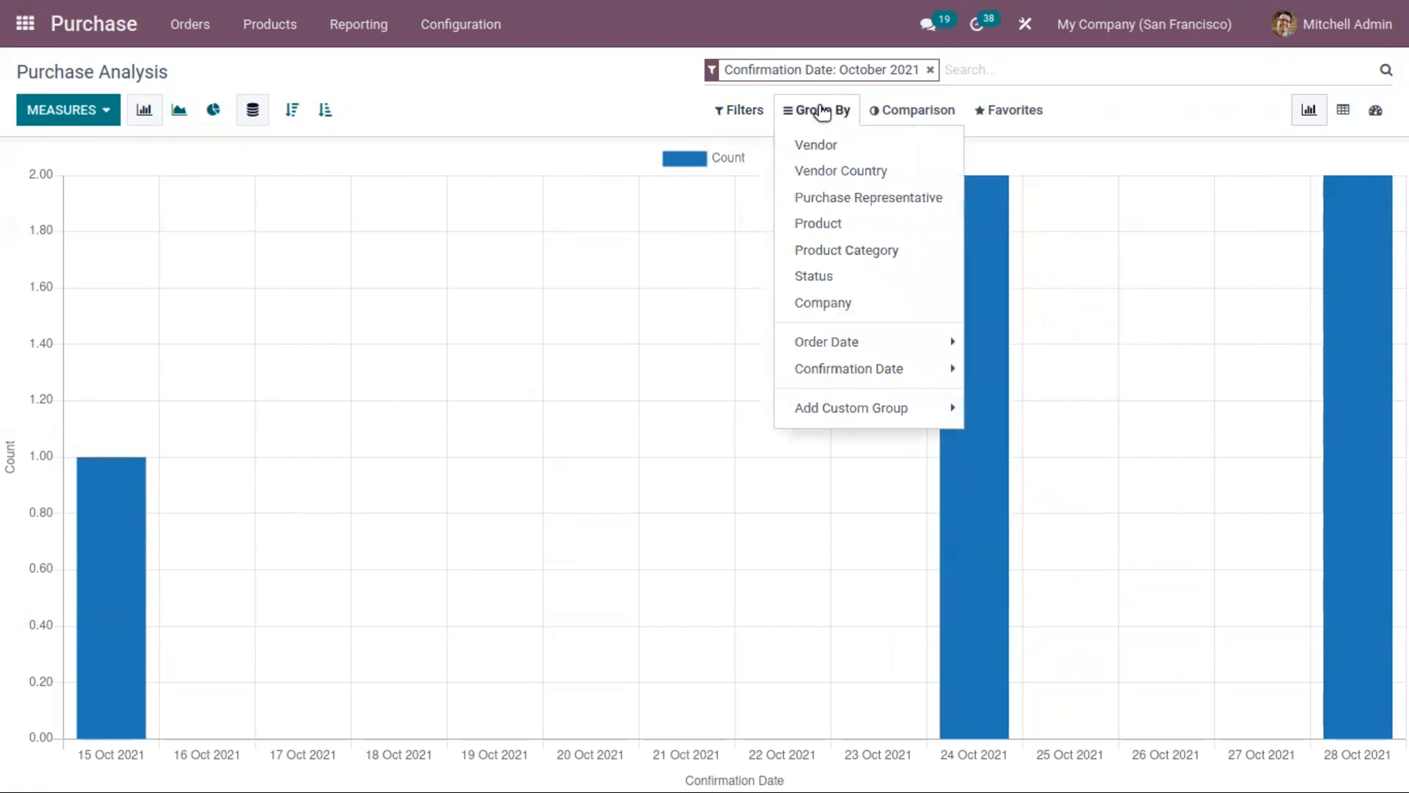
left_click(850, 152)
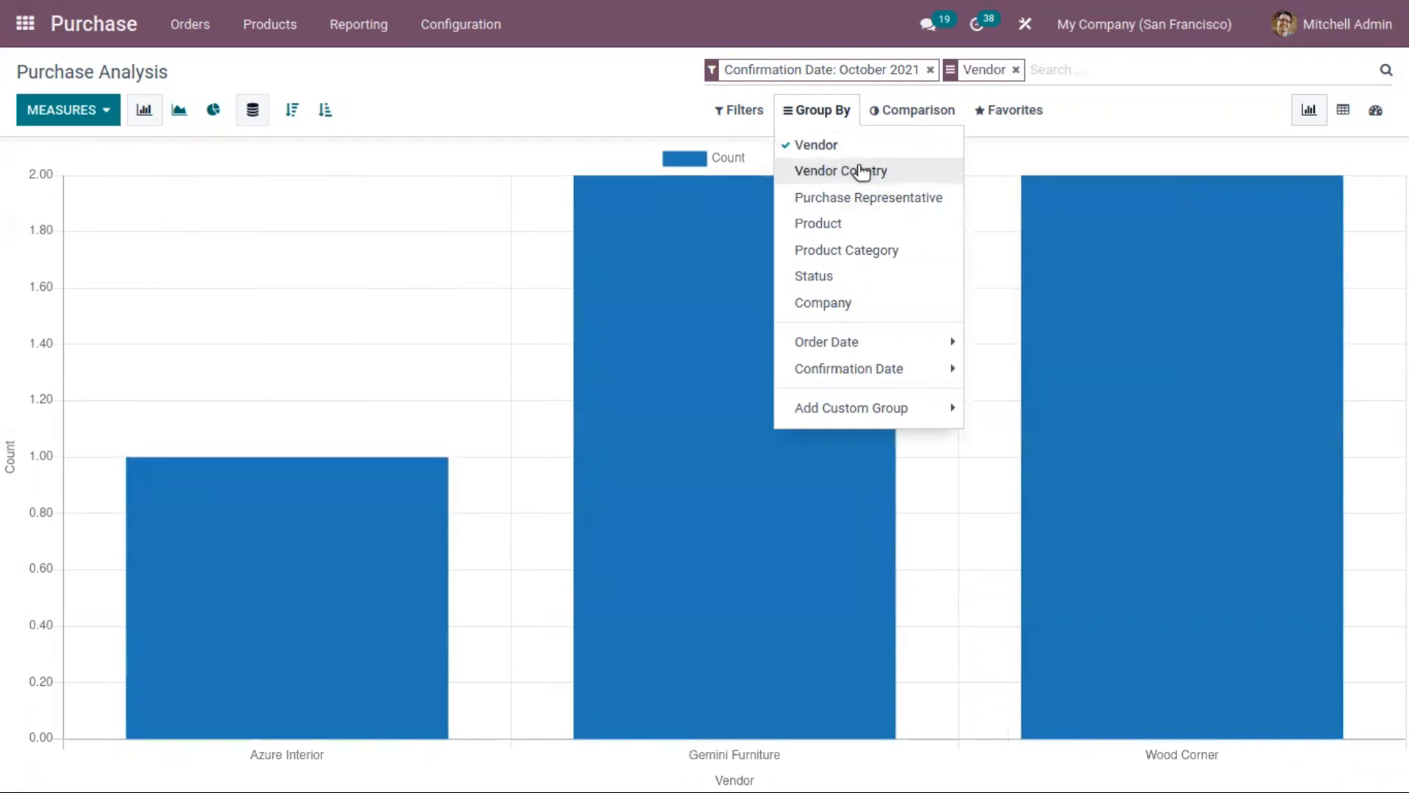
left_click(863, 171)
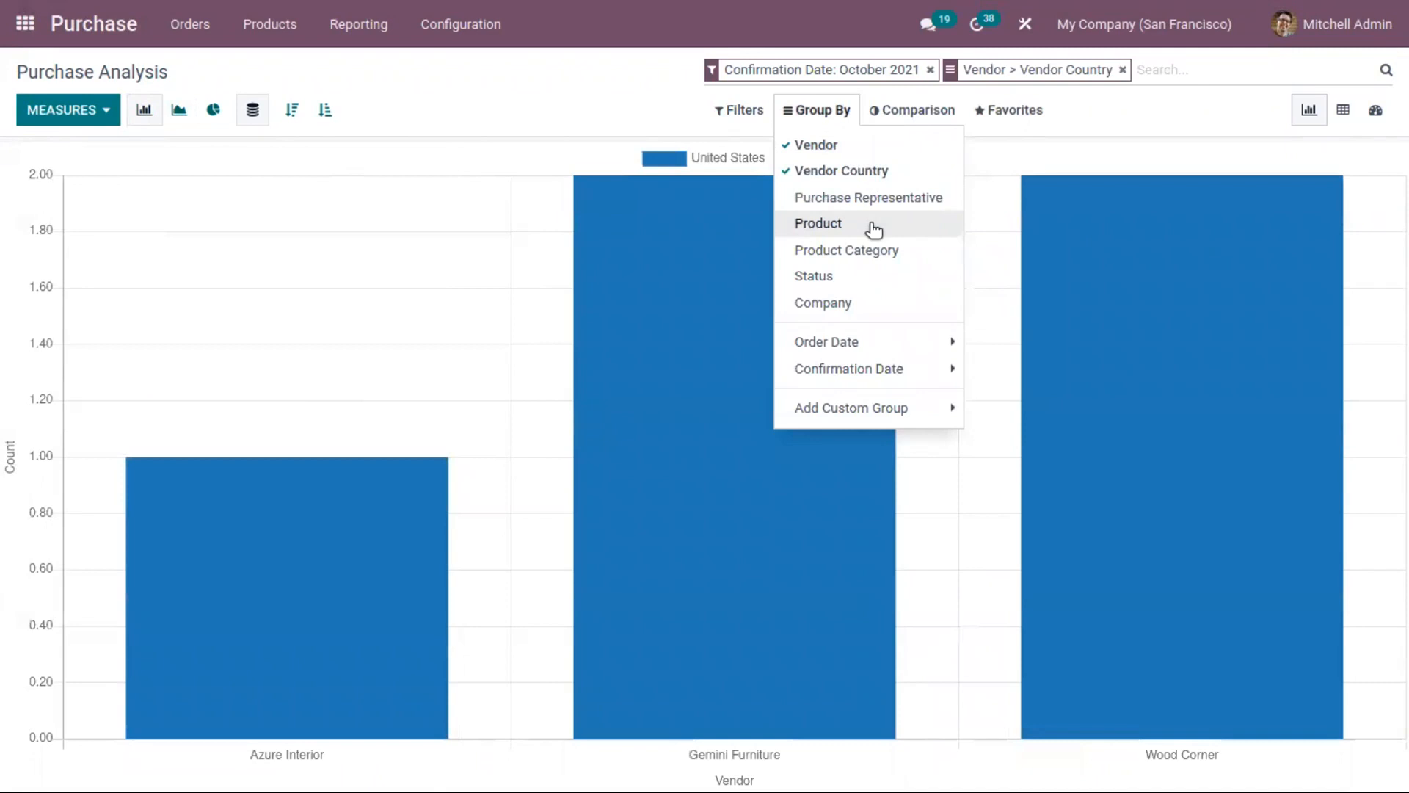
left_click(873, 230)
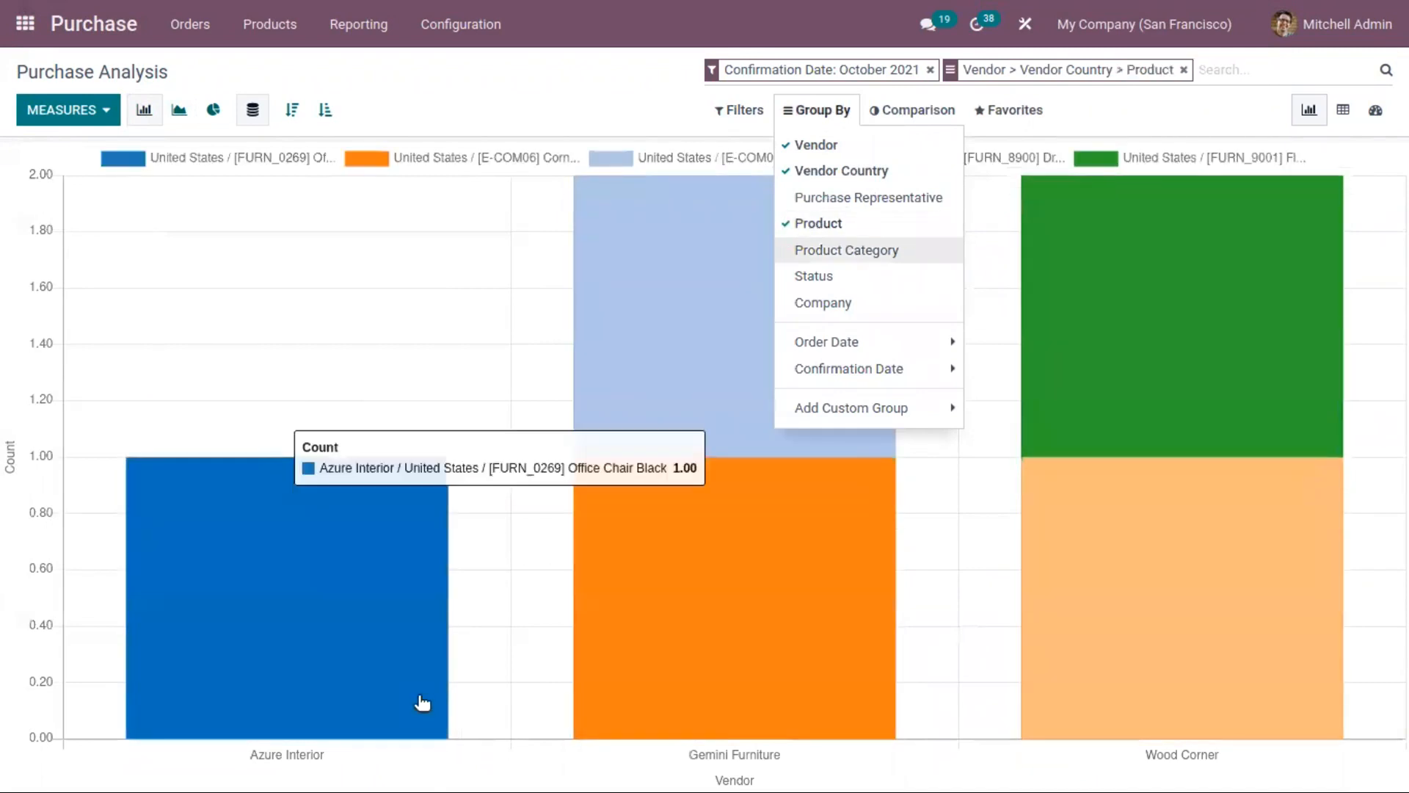
left_click(873, 252)
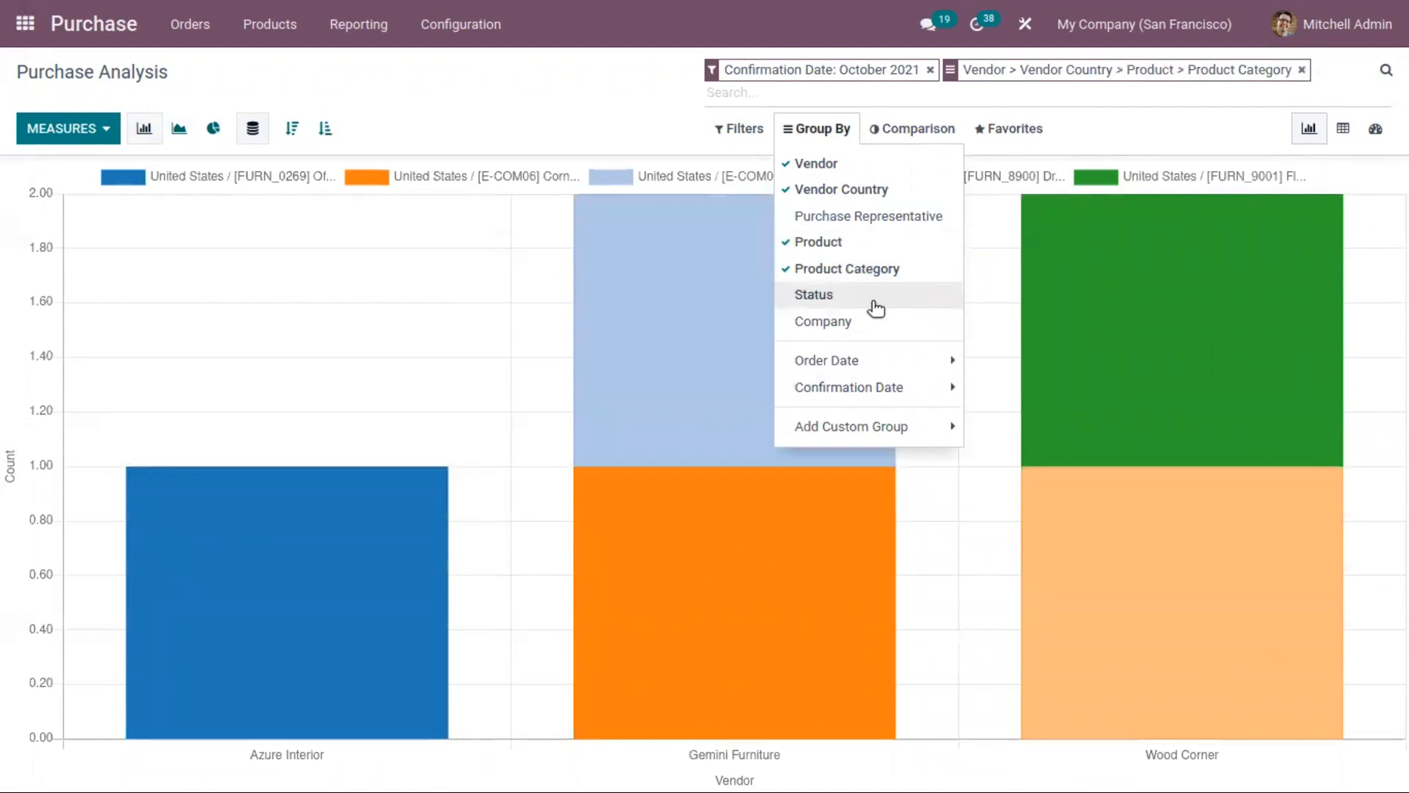
left_click(881, 269)
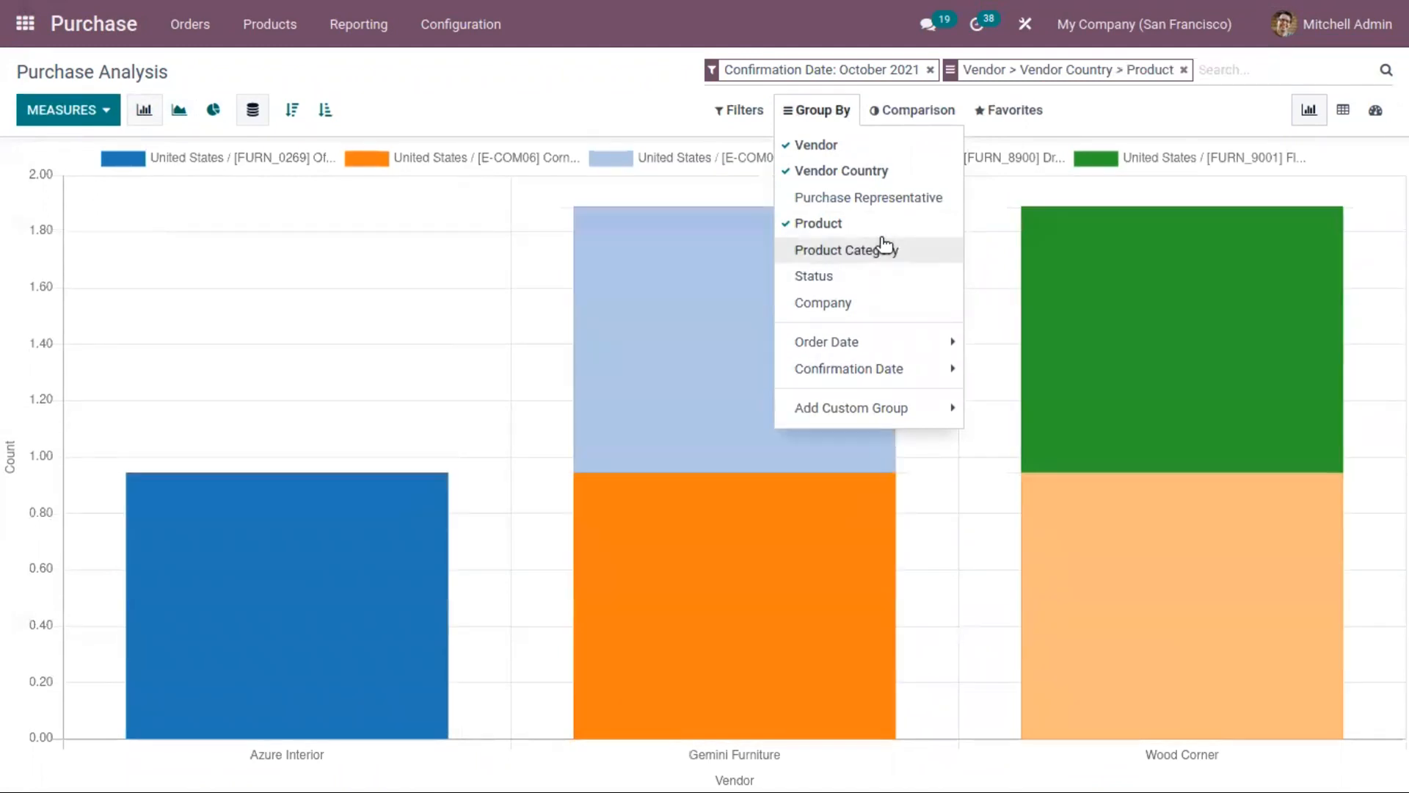
Step: Compare the confirmation date with the previous year, and switch the comparison to the previous period
left_click(925, 110)
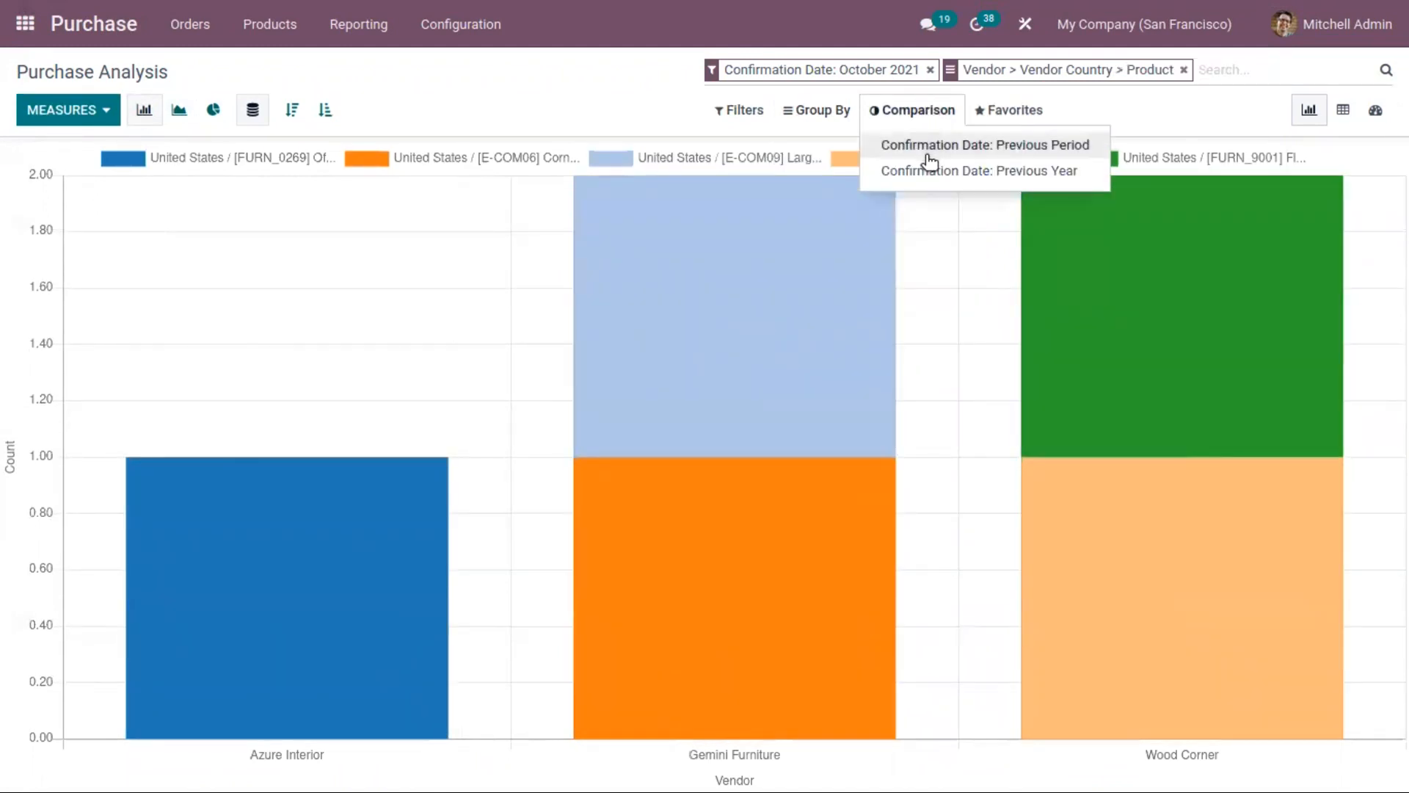
left_click(1021, 147)
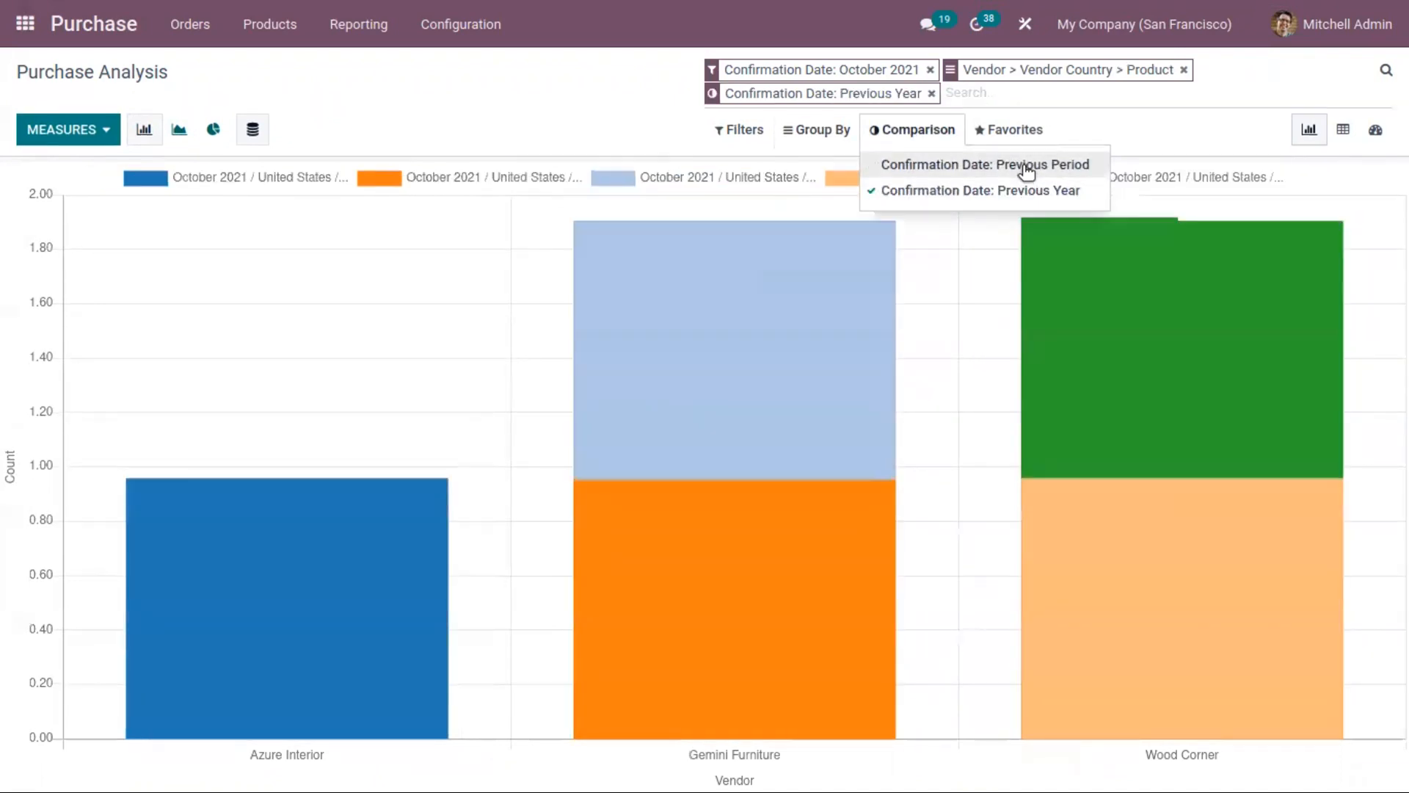
left_click(1031, 190)
left_click(1041, 166)
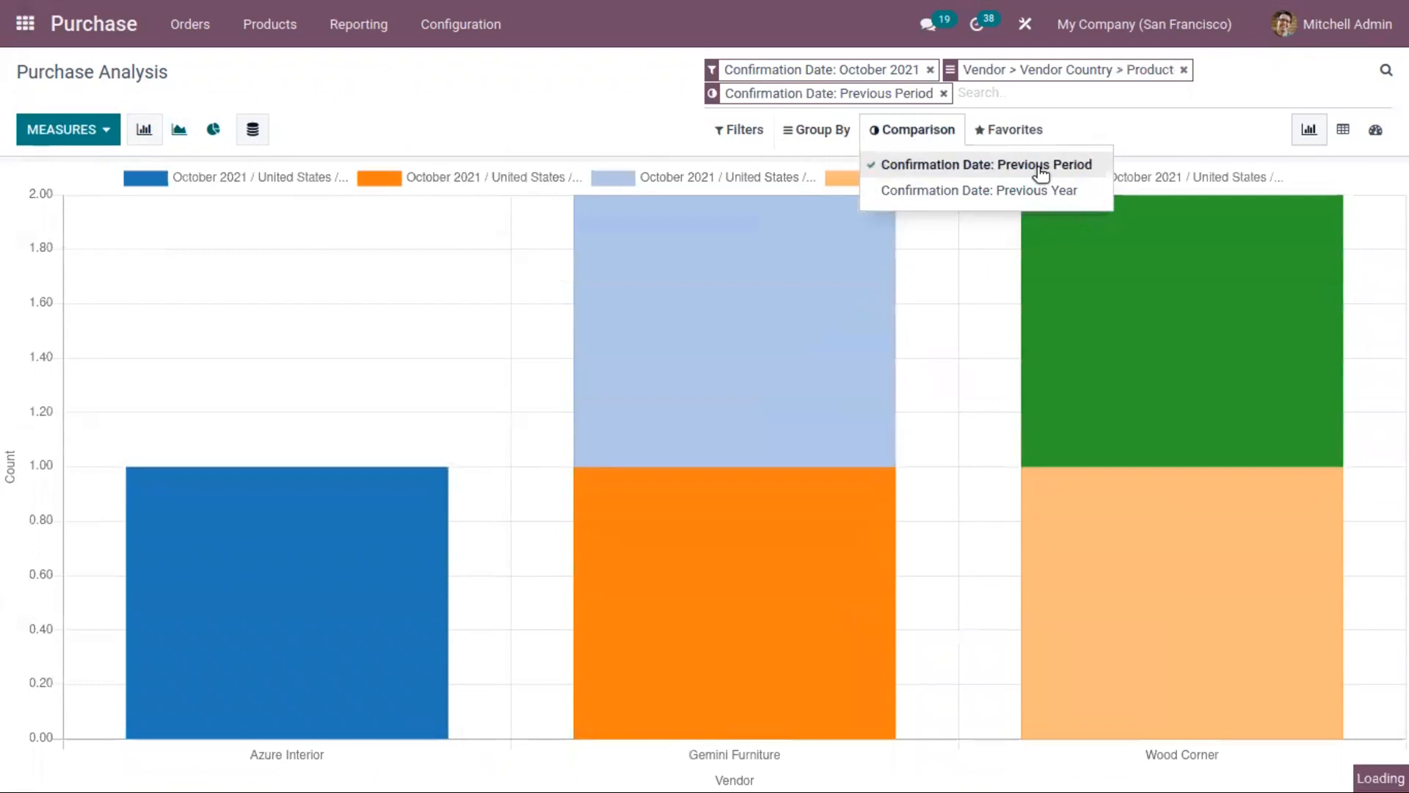
mouse_move(1028, 129)
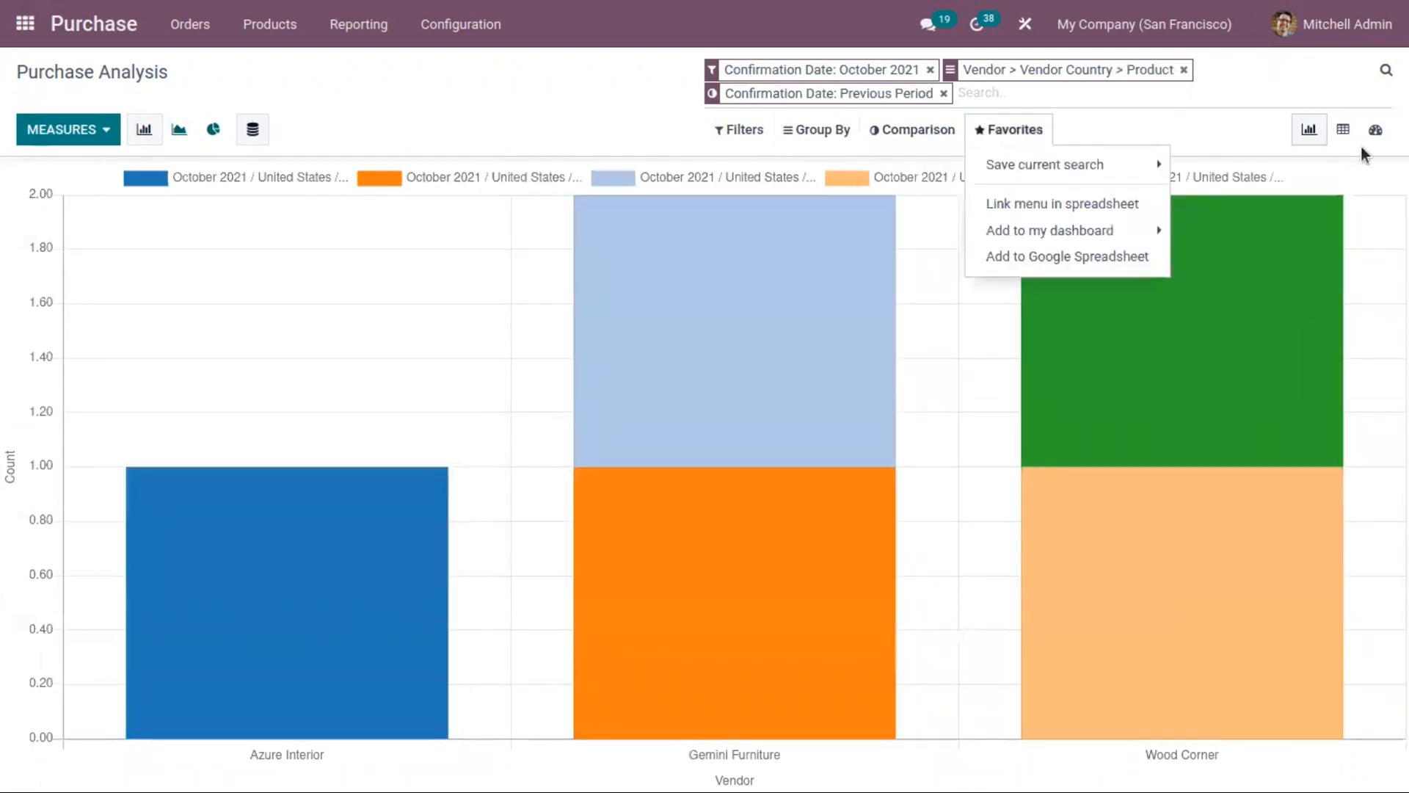
Step: Show the purchase analysis as a pivot table and add the Days to Confirm, Qty Ordered and Qty Received measures
left_click(1345, 130)
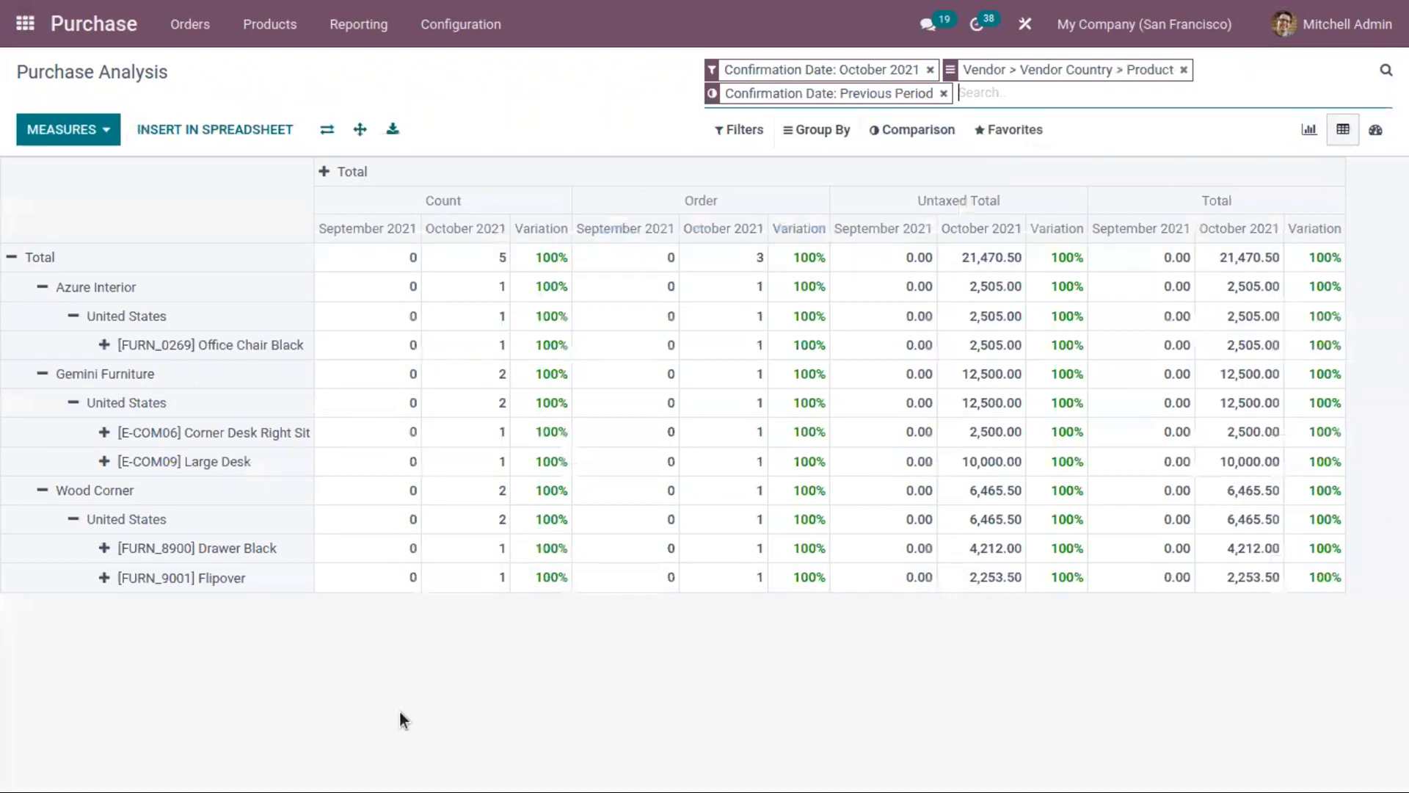
left_click(95, 147)
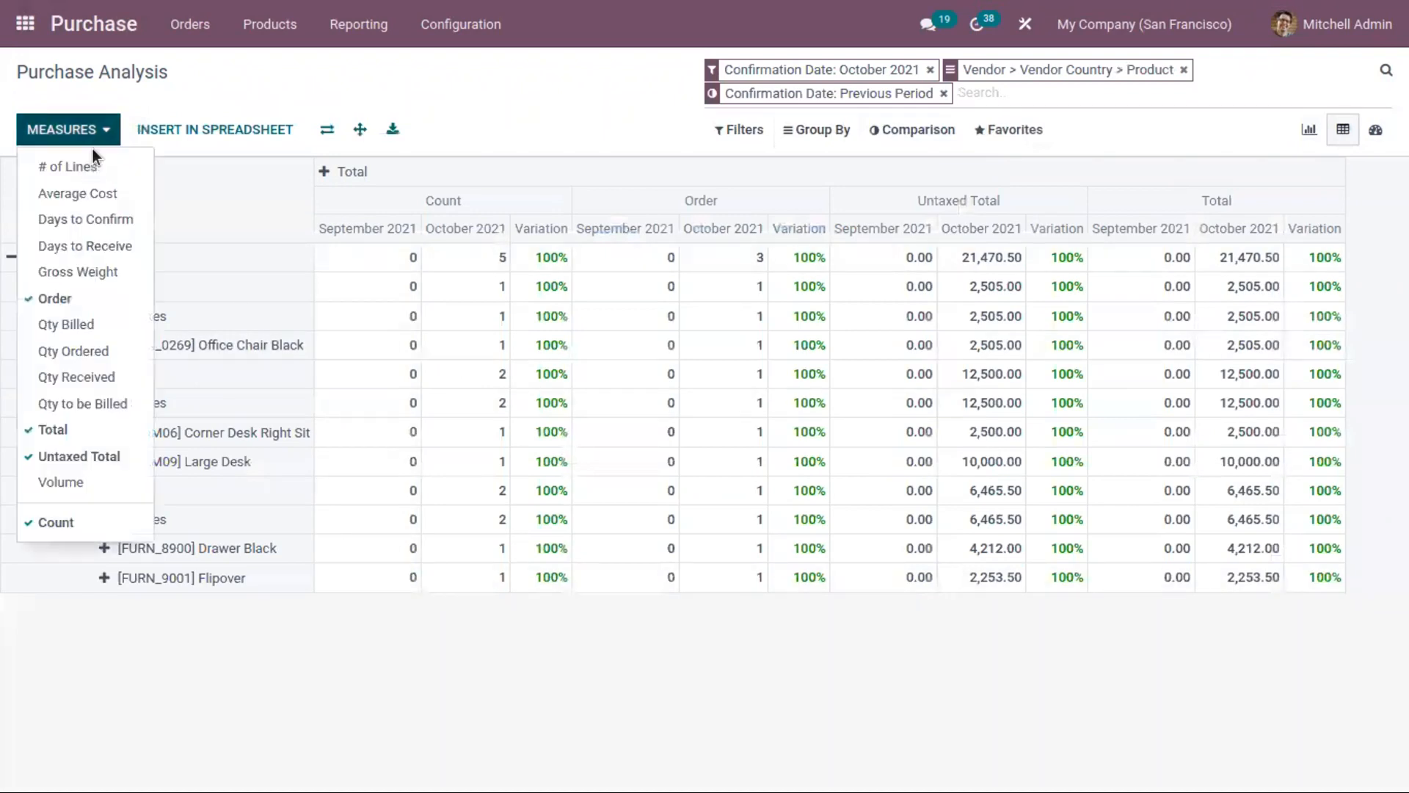
left_click(99, 221)
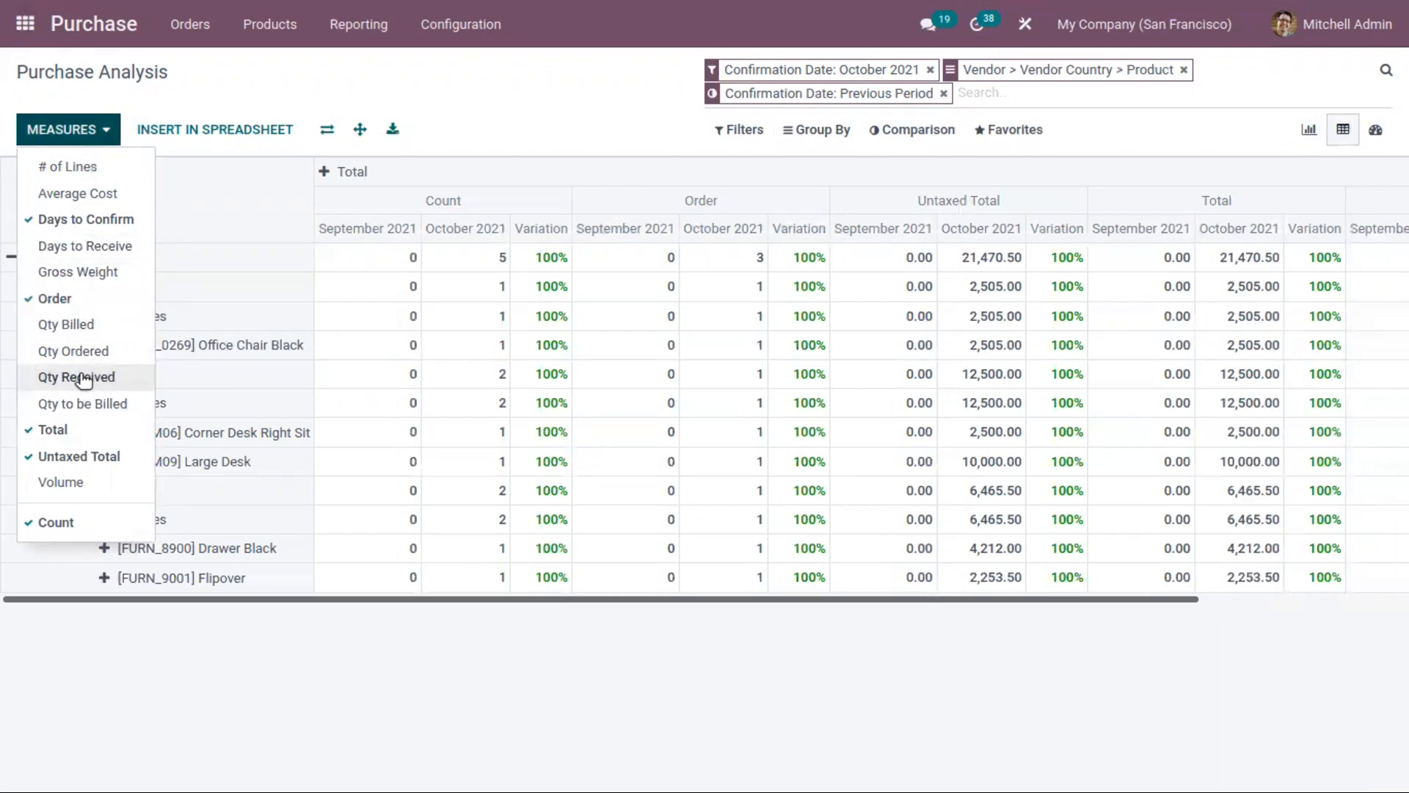
left_click(86, 352)
left_click(114, 378)
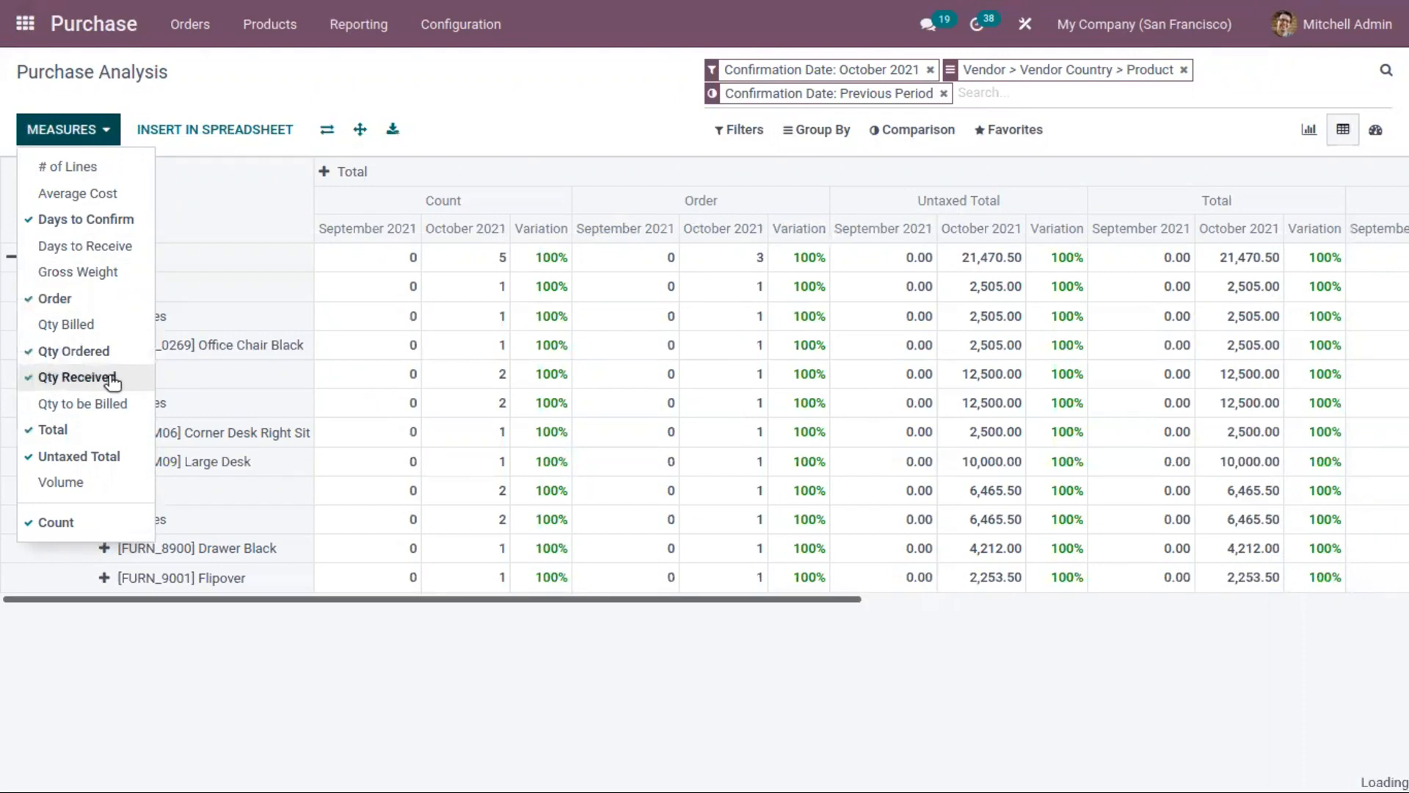
left_click_drag(298, 602, 1240, 623)
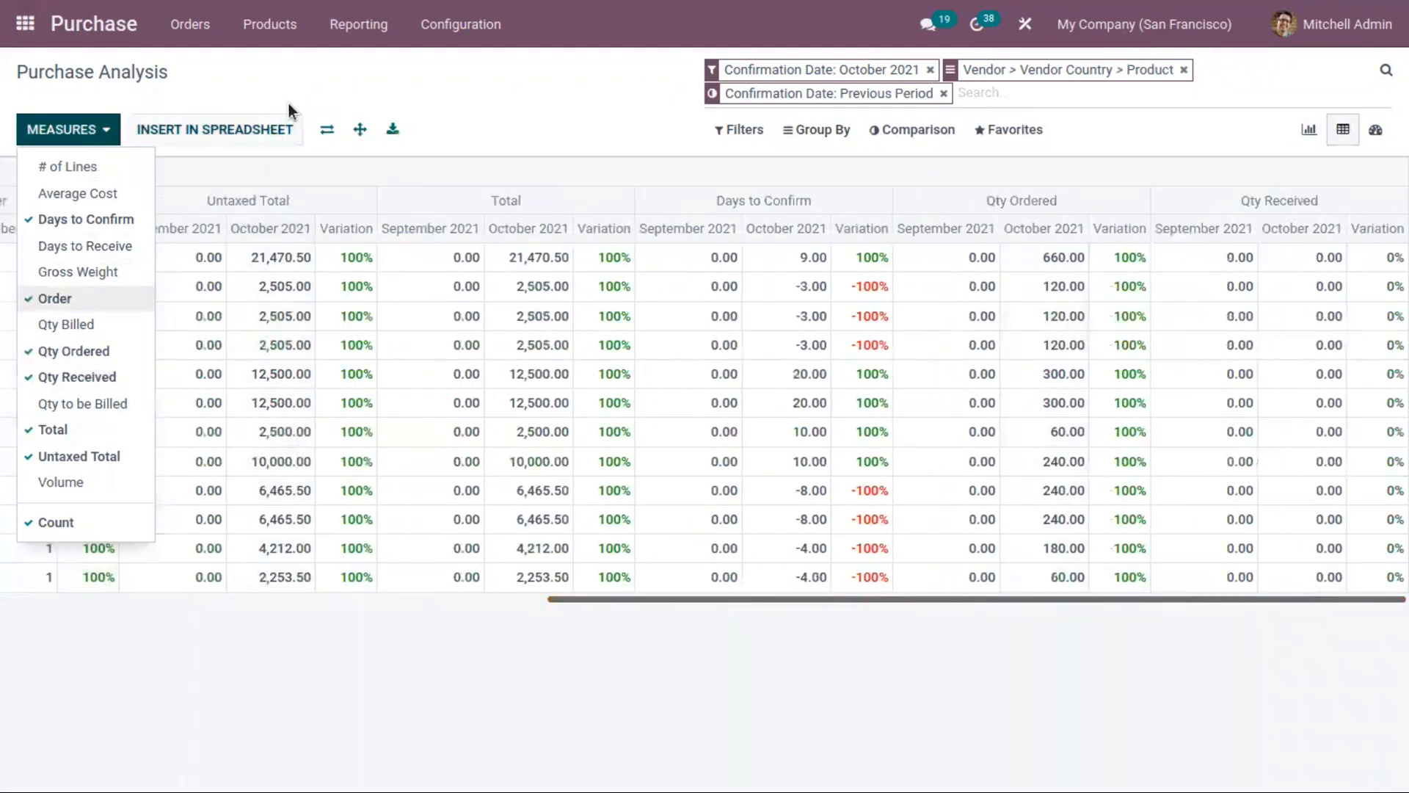
left_click(277, 80)
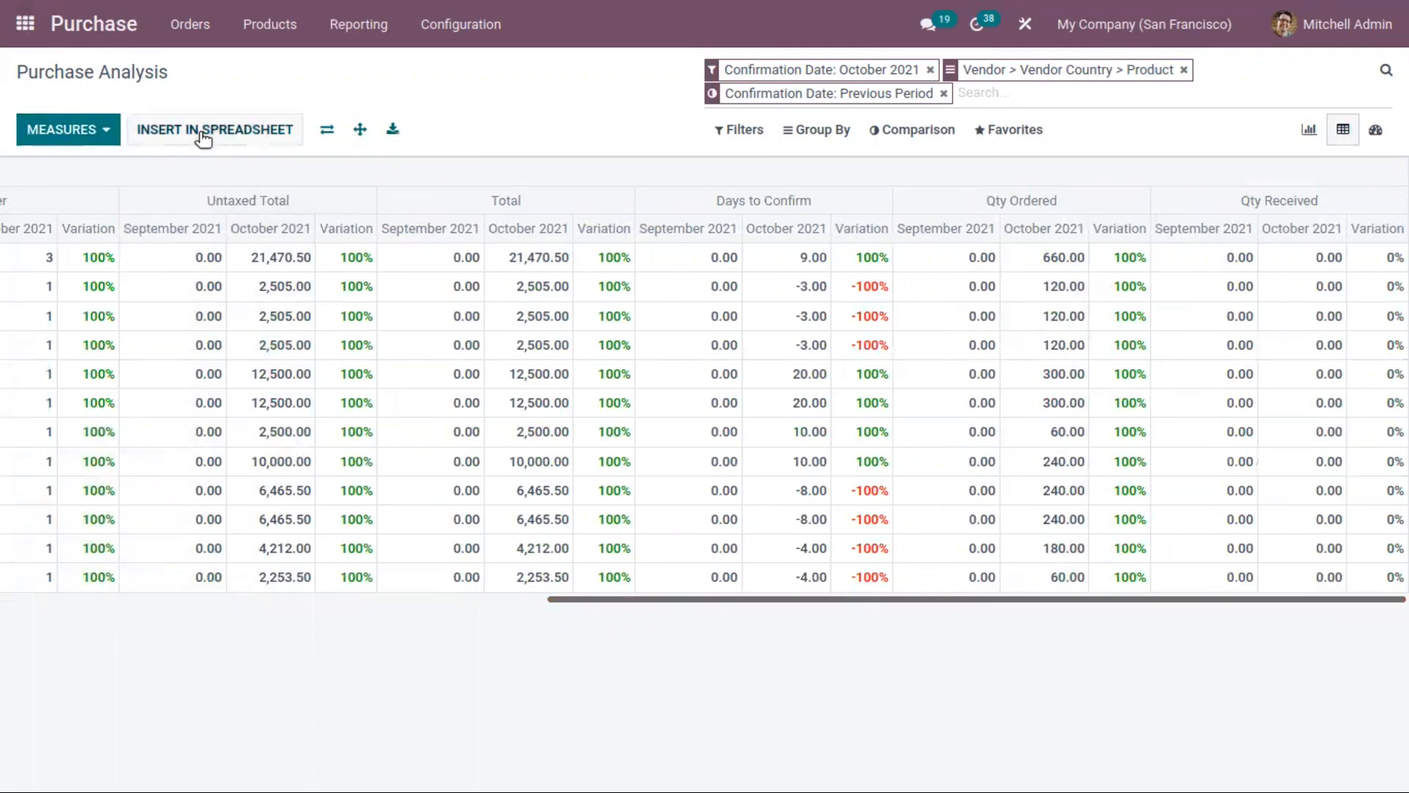
Step: View the spreadsheets available for inserting the pivot, and cancel the insertion
left_click_drag(659, 600, 20, 447)
left_click(194, 130)
left_click(289, 99)
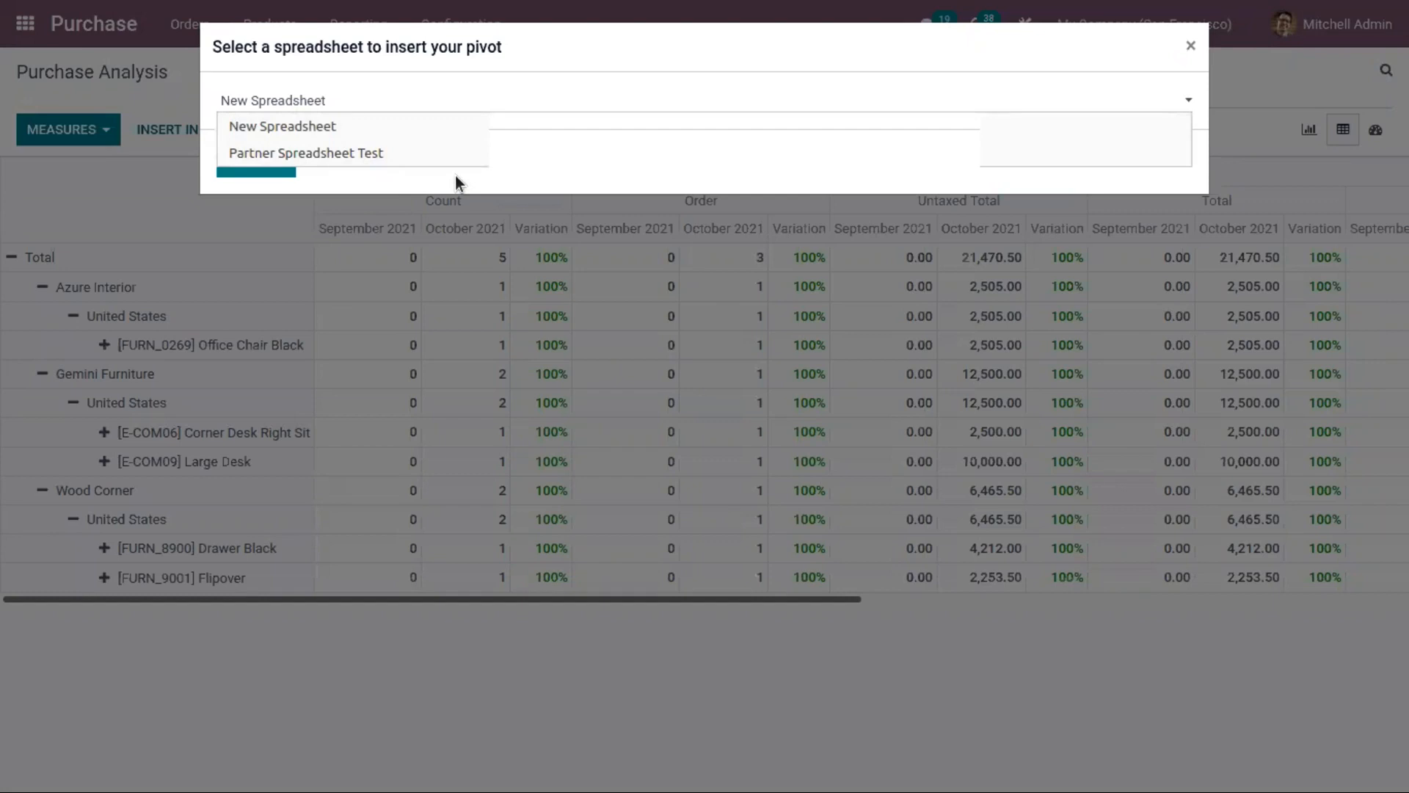
left_click(425, 177)
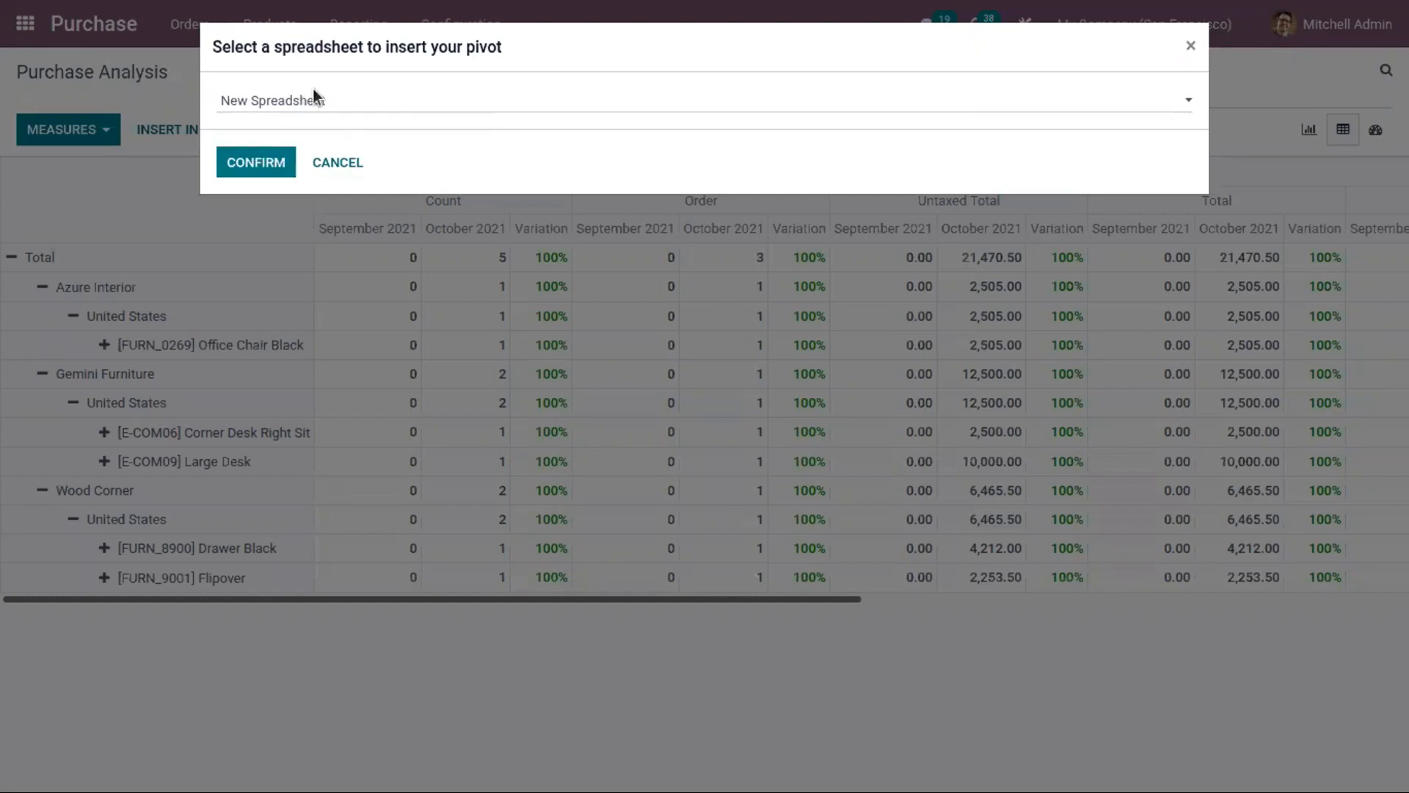
left_click(318, 164)
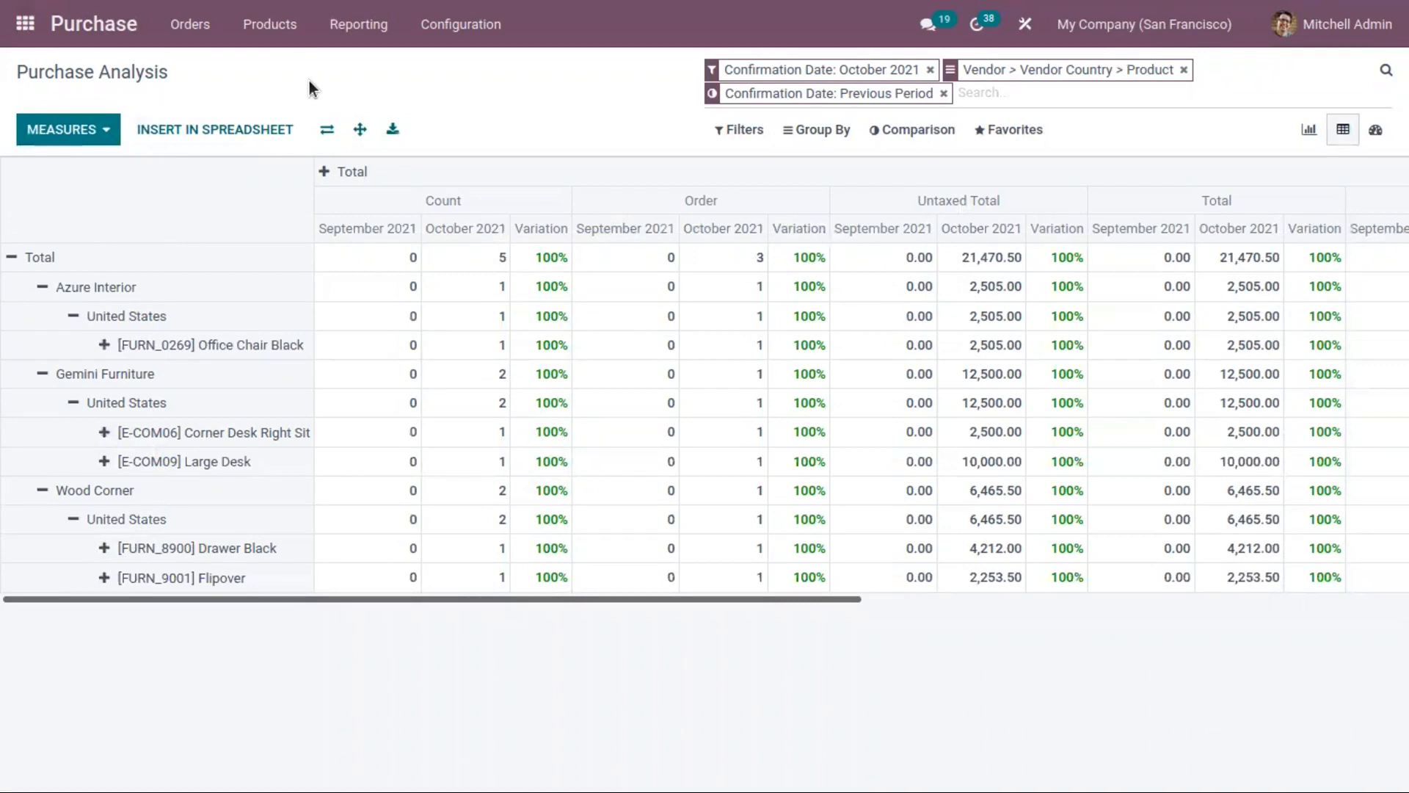
Step: Switch the purchase analysis to the dashboard view and examine its chart, key figures and pivot table
left_click(1374, 132)
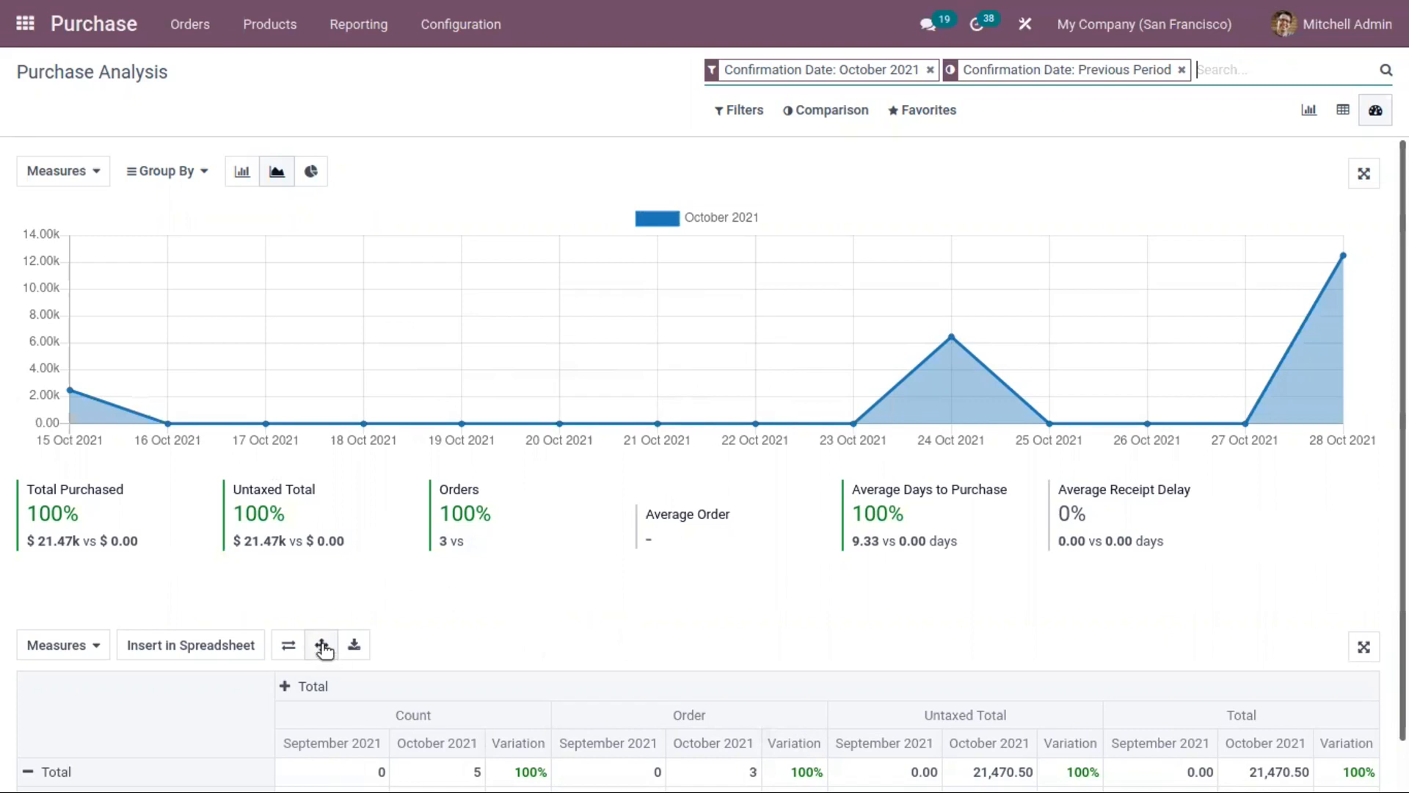
mouse_move(108, 494)
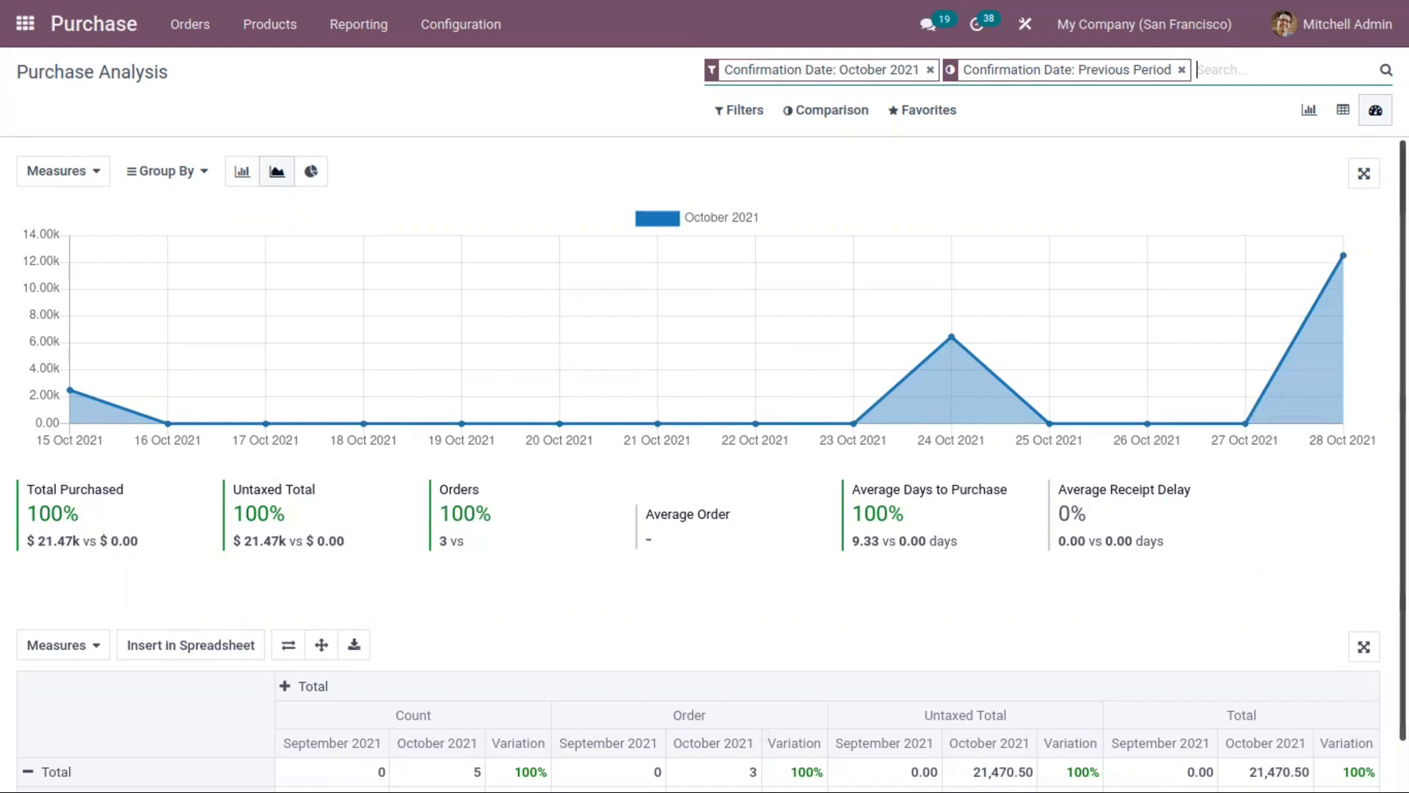
scroll(247, 576, "down", 1)
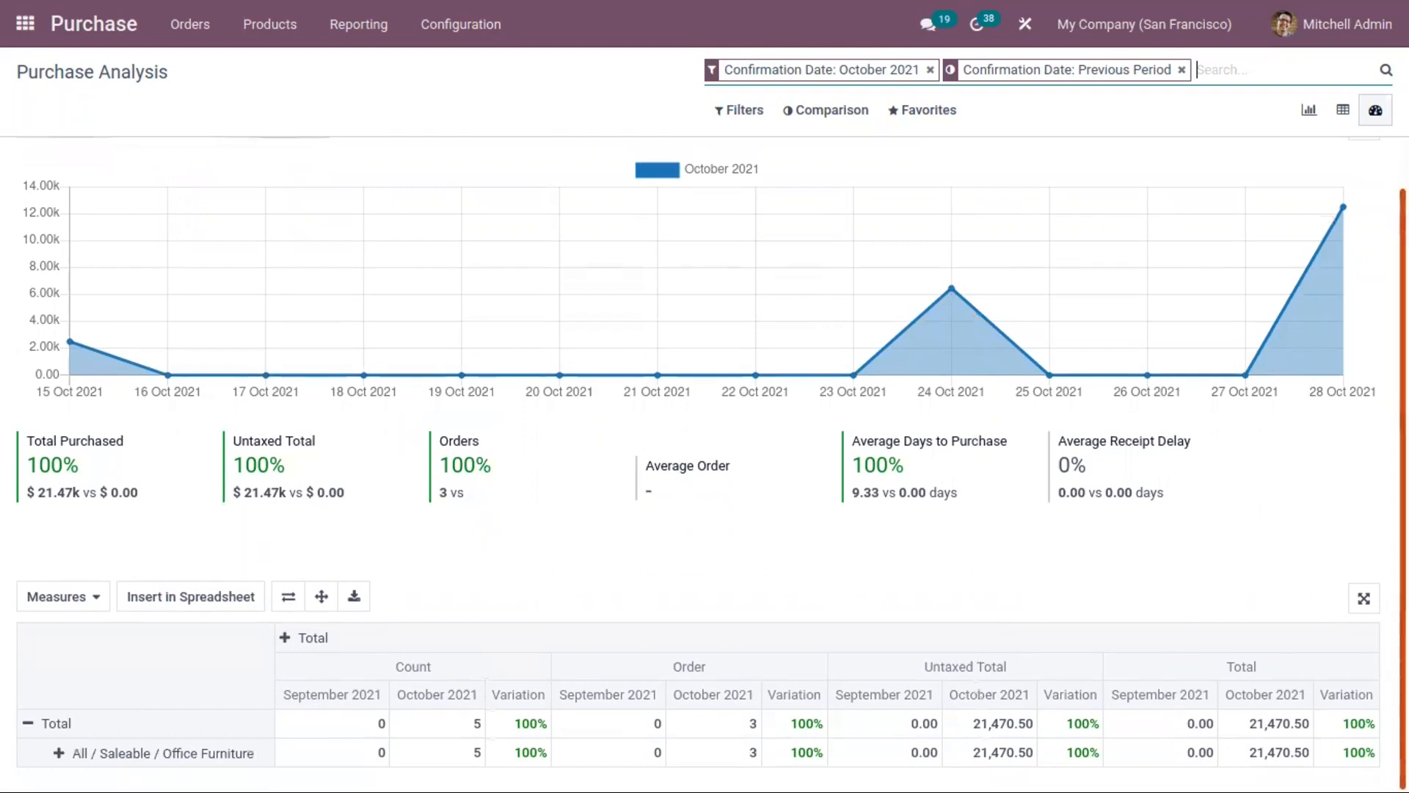
Step: Add the Qty Ordered, Average Cost and Days to Confirm measures to the dashboard's pivot table
left_click(69, 597)
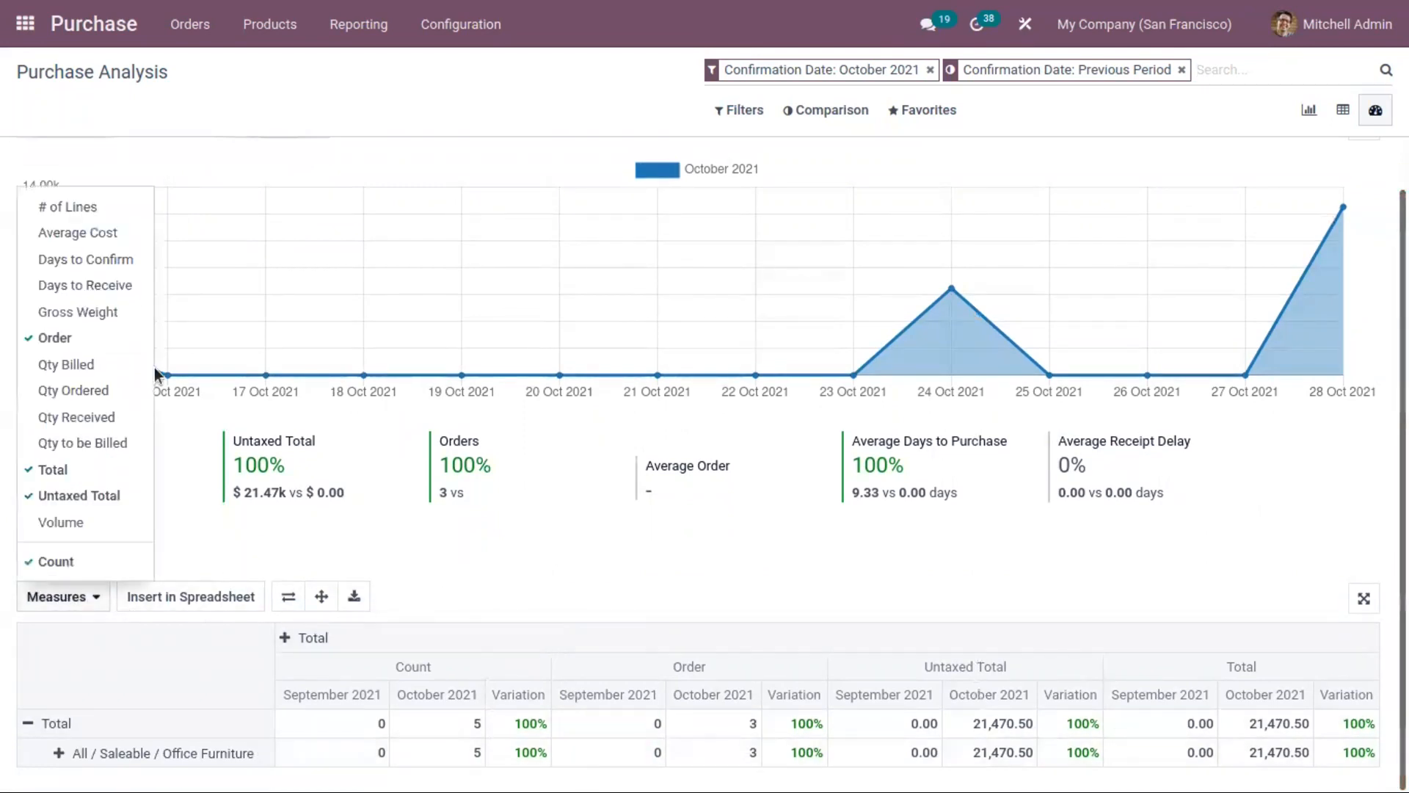
left_click(110, 390)
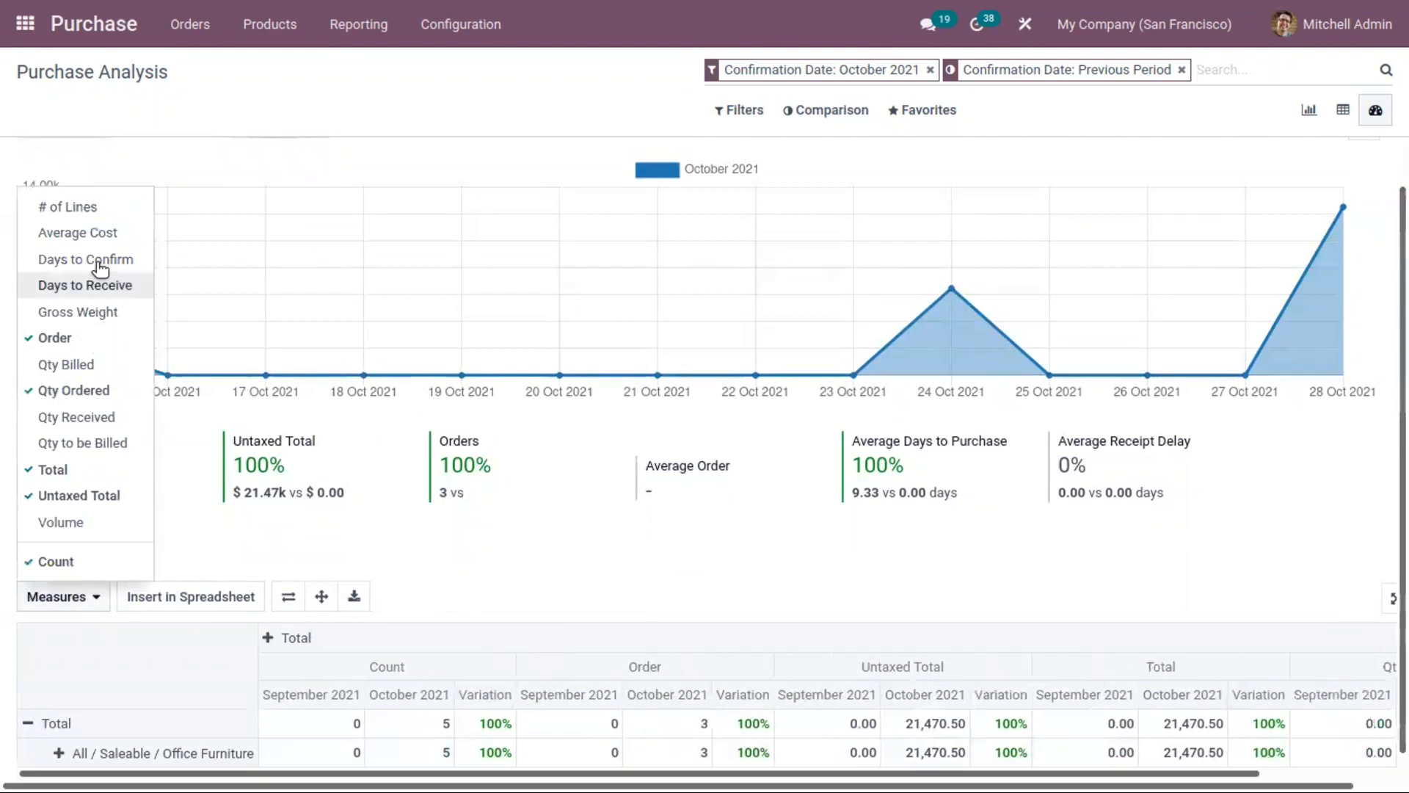
left_click(94, 233)
left_click(96, 259)
Step: Group the dashboard pivot's All / Saleable / Office Furniture row by Company, and its My Company (San Francisco) row by Vendor
scroll(88, 311, "down", 1)
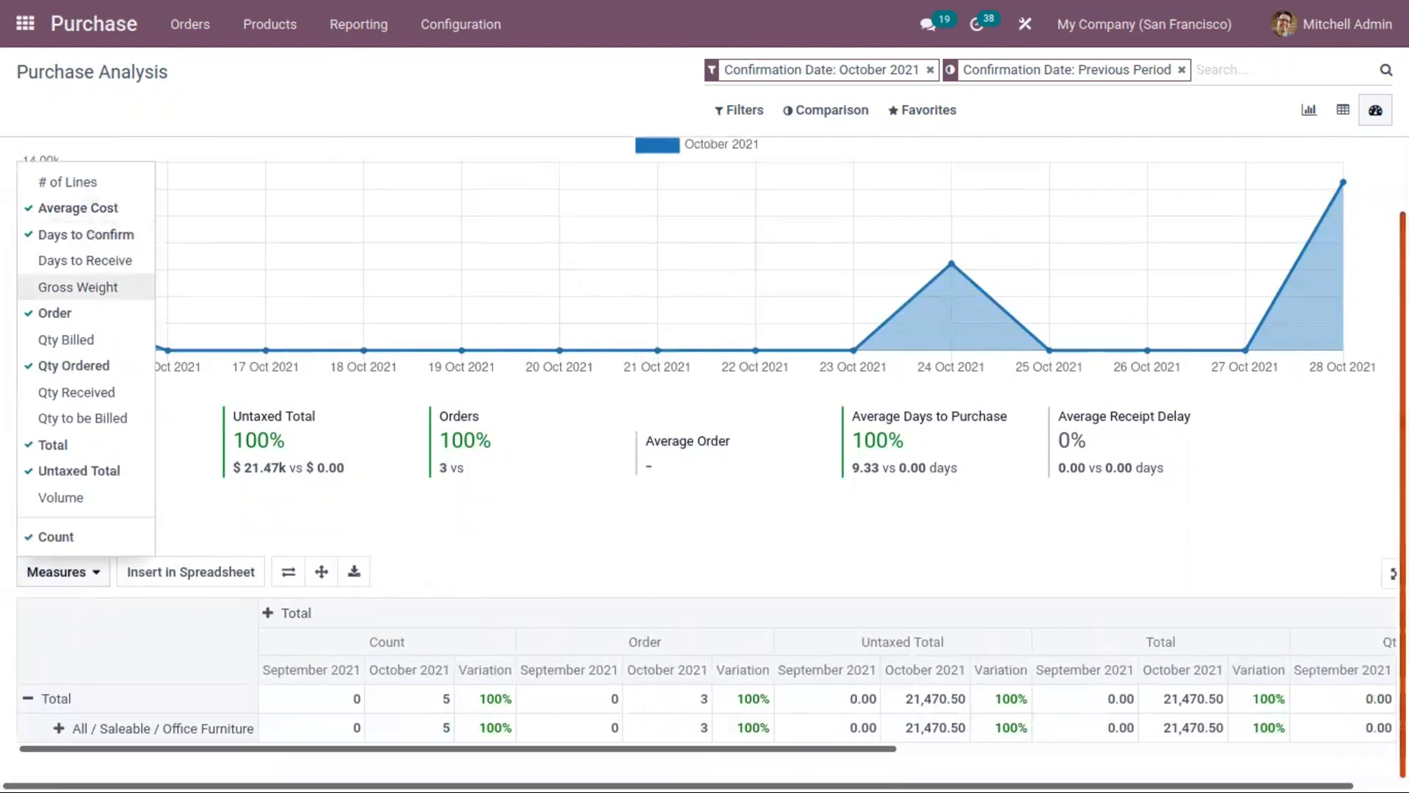
left_click(59, 728)
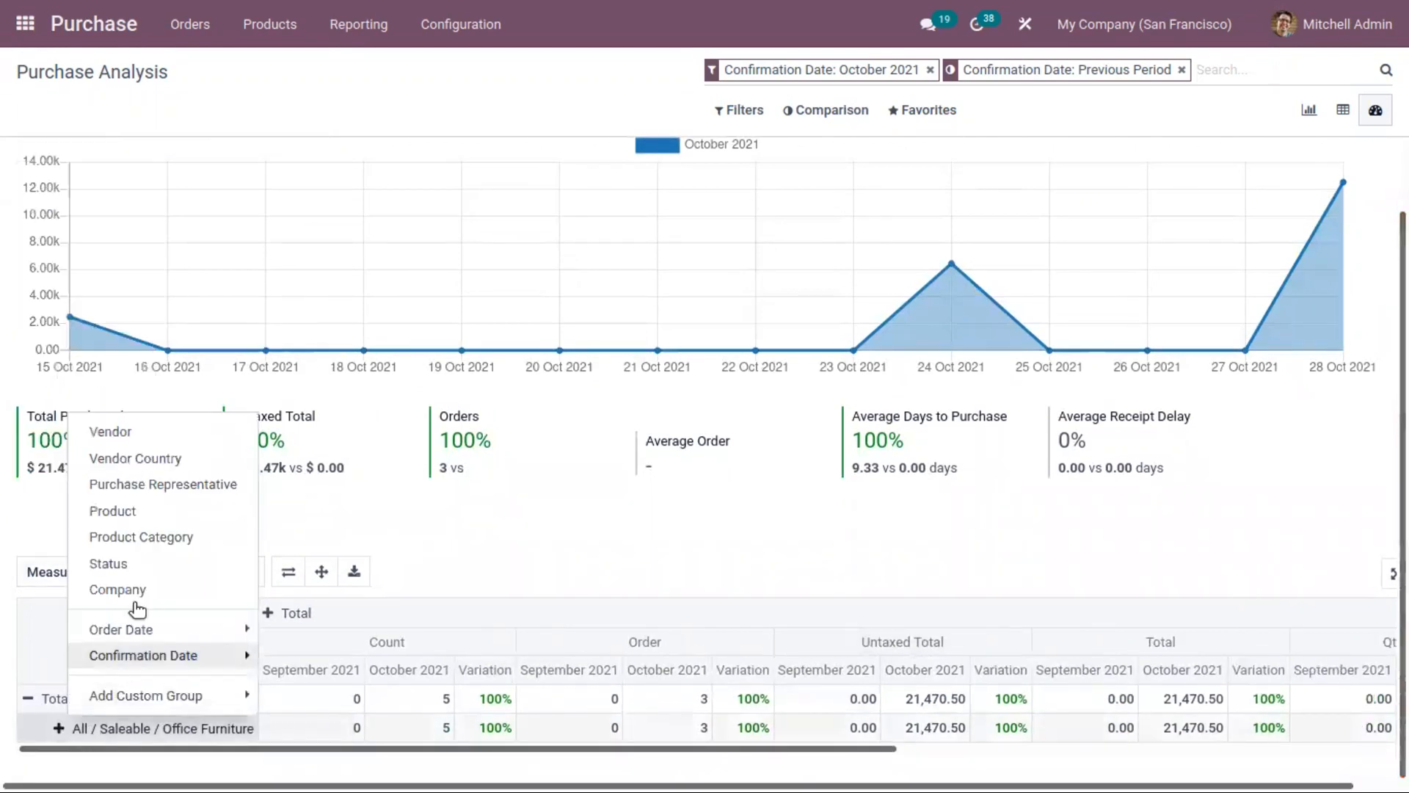
left_click(116, 586)
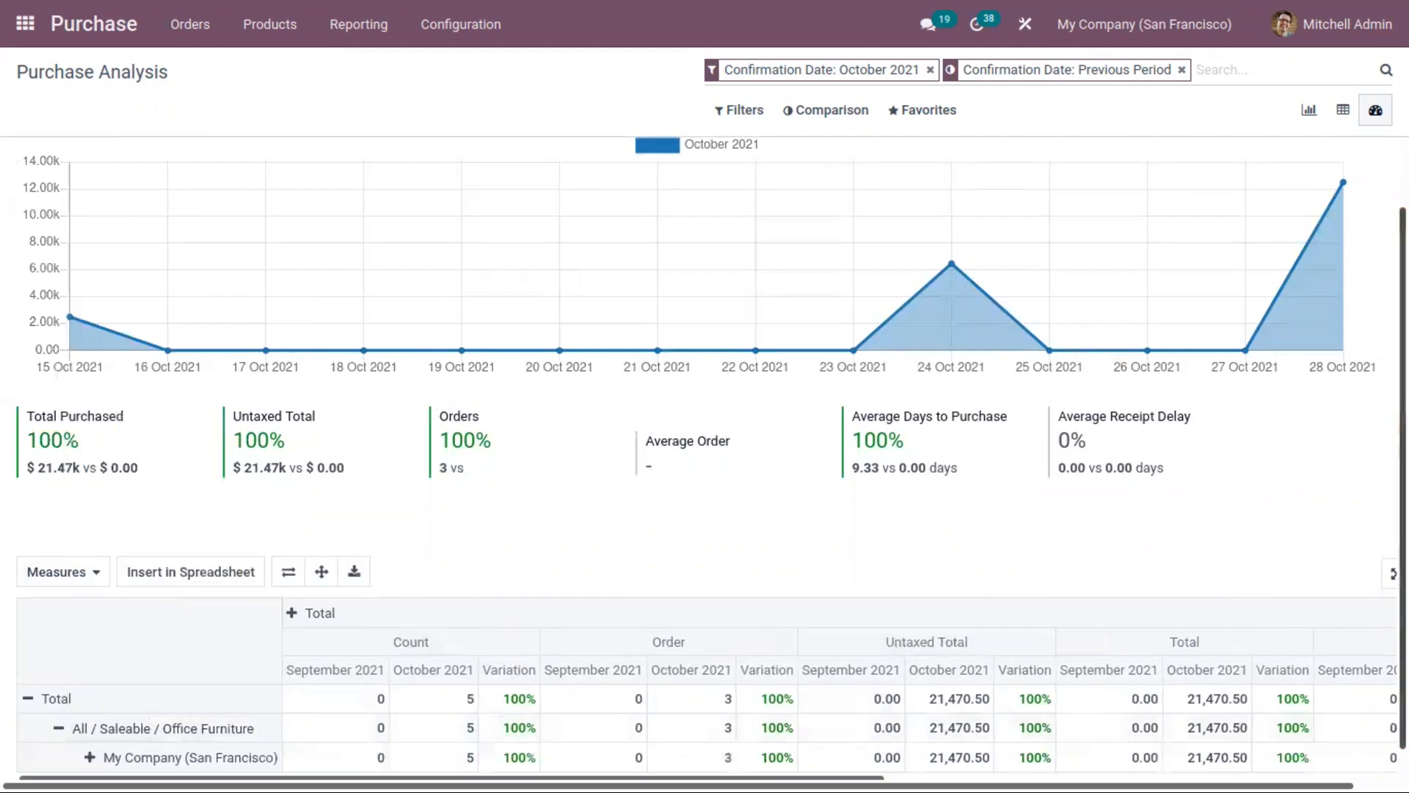
scroll(1116, 660, "down", 1)
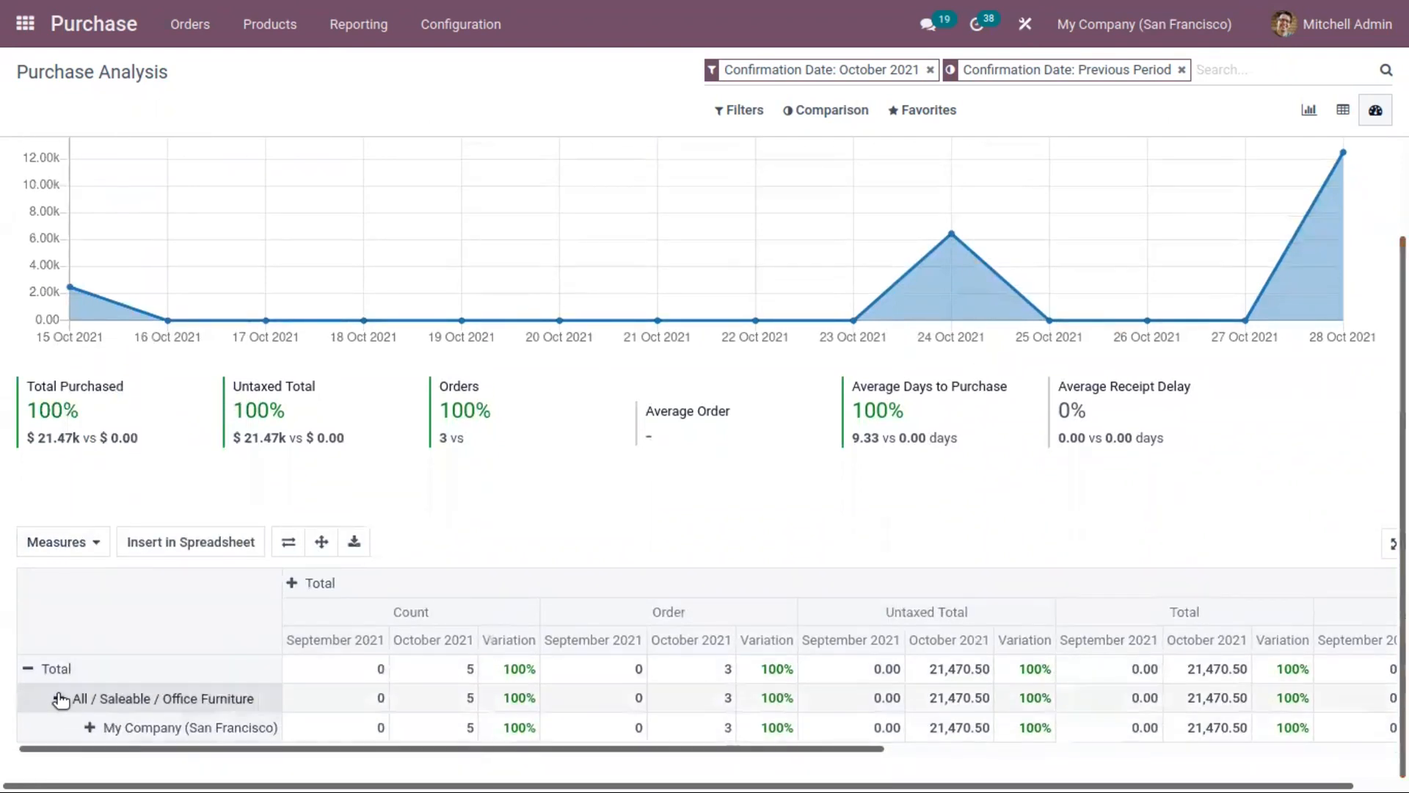
left_click(91, 727)
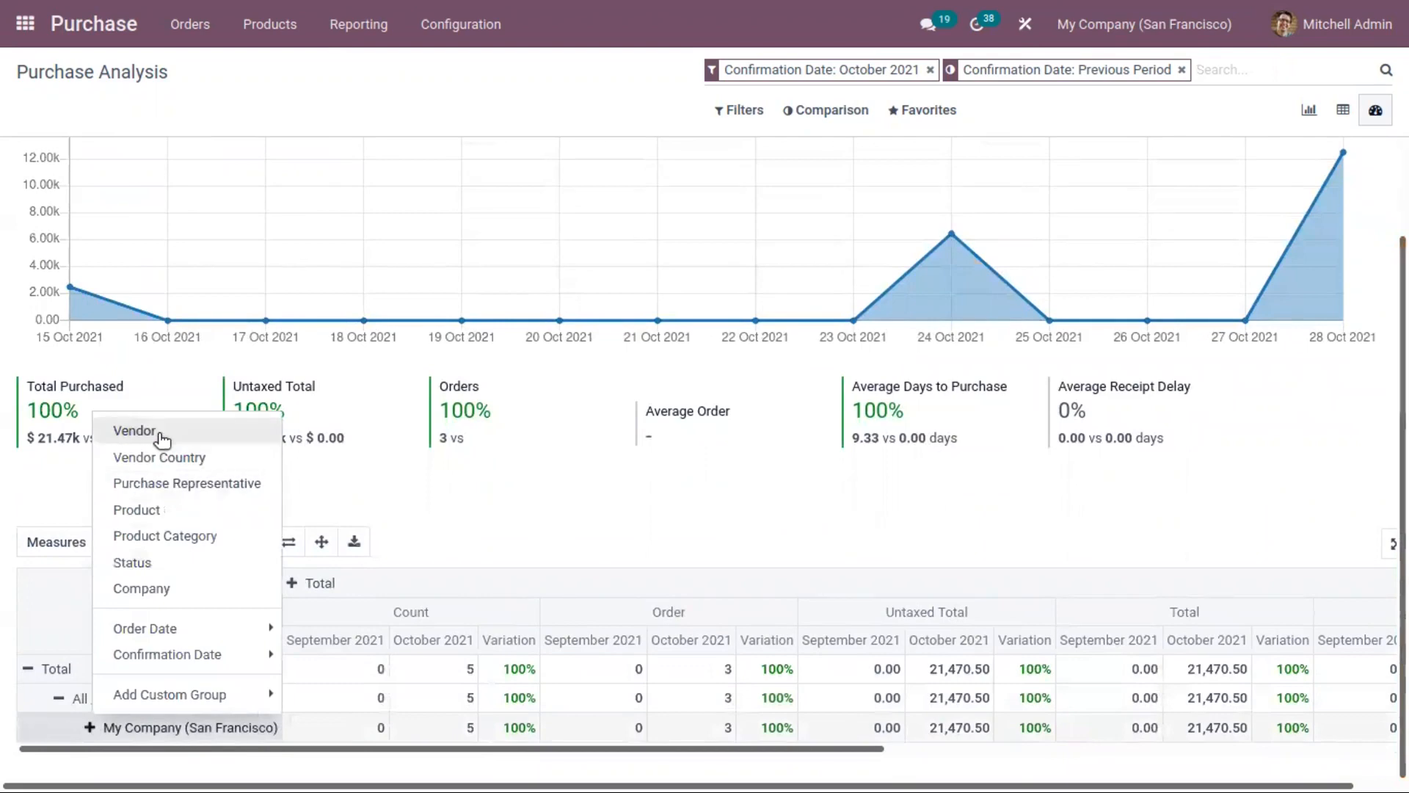
left_click(139, 431)
scroll(139, 550, "down", 2)
scroll(705, 441, "up", 4)
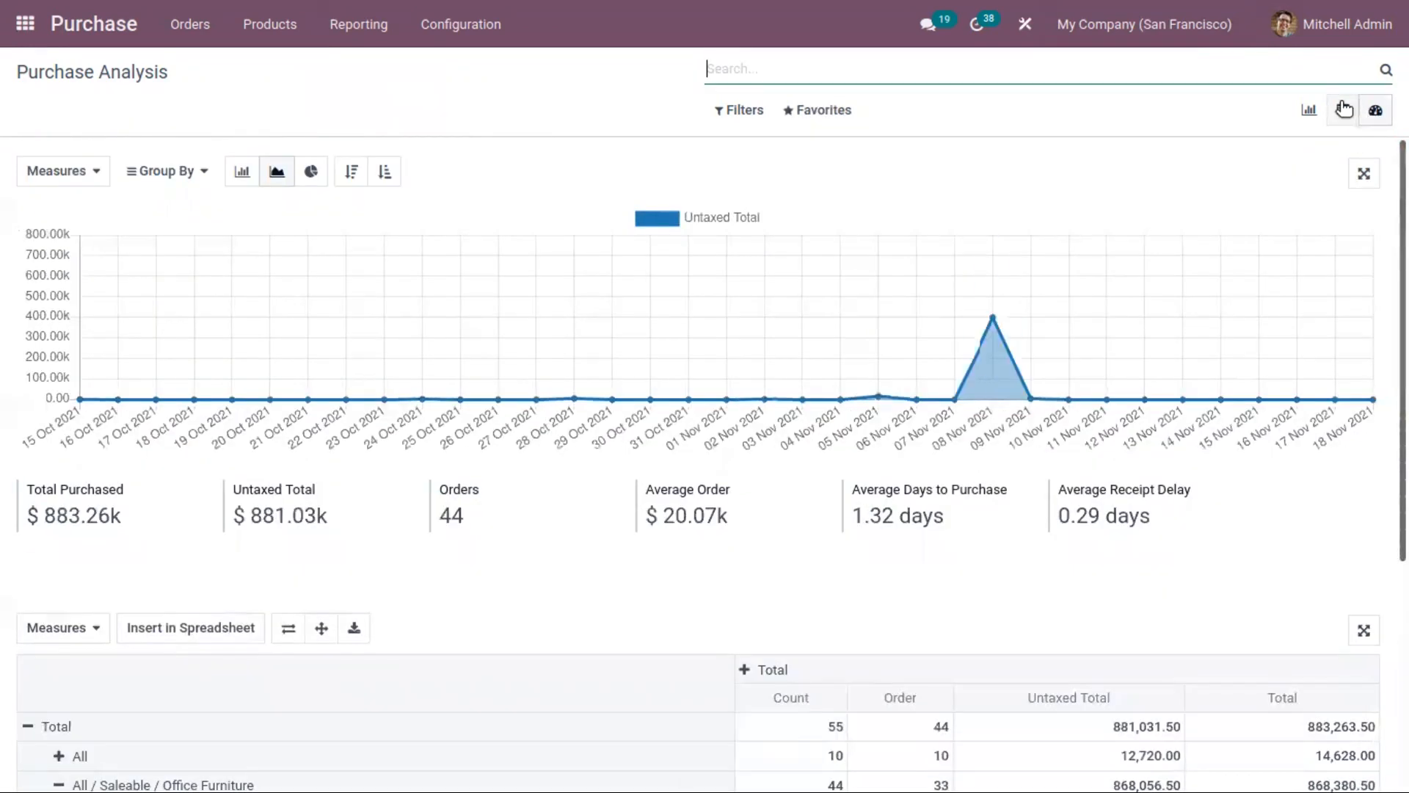
Step: Switch the purchase analysis to the pivot view and back to the dashboard view, and open the Dashboard report
left_click(1344, 110)
left_click(1375, 111)
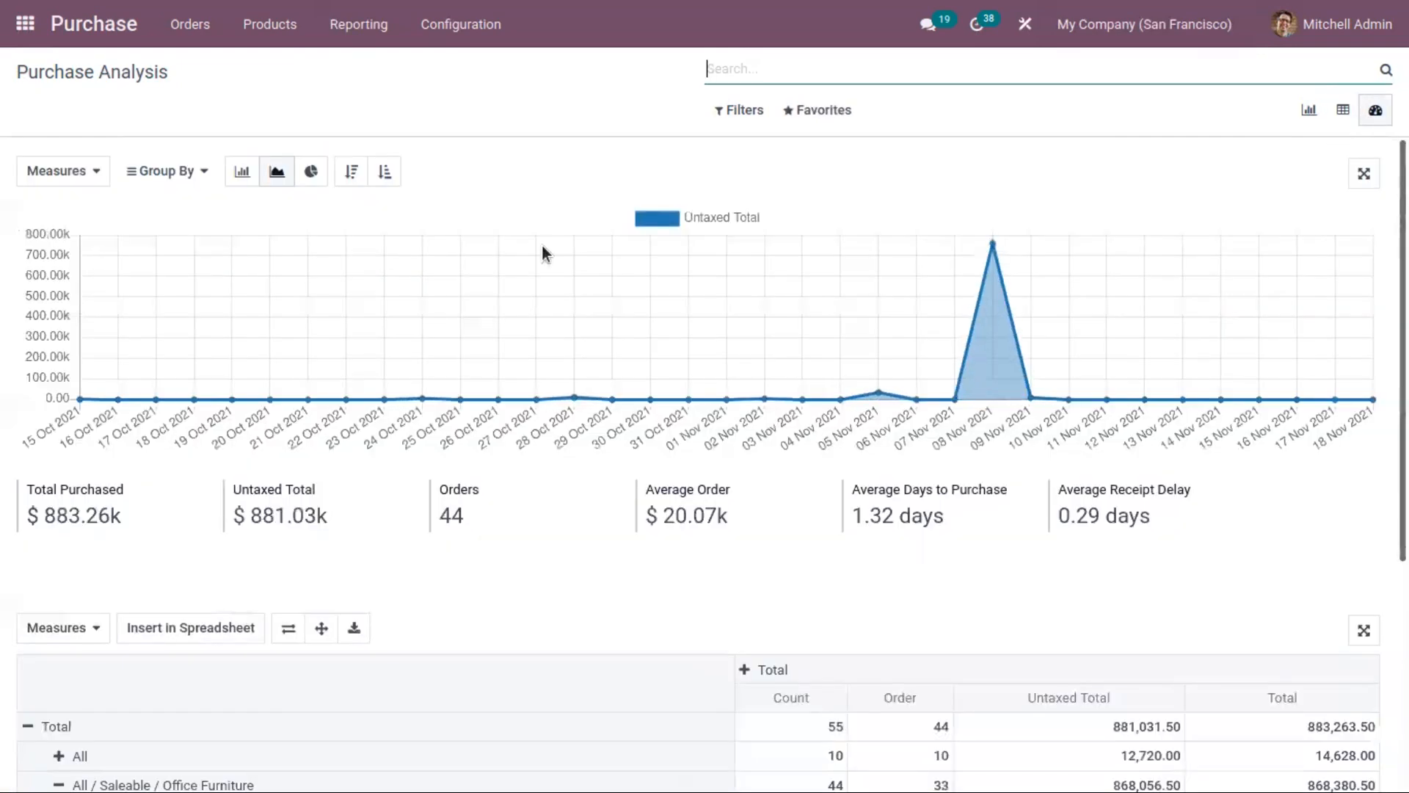
left_click(358, 30)
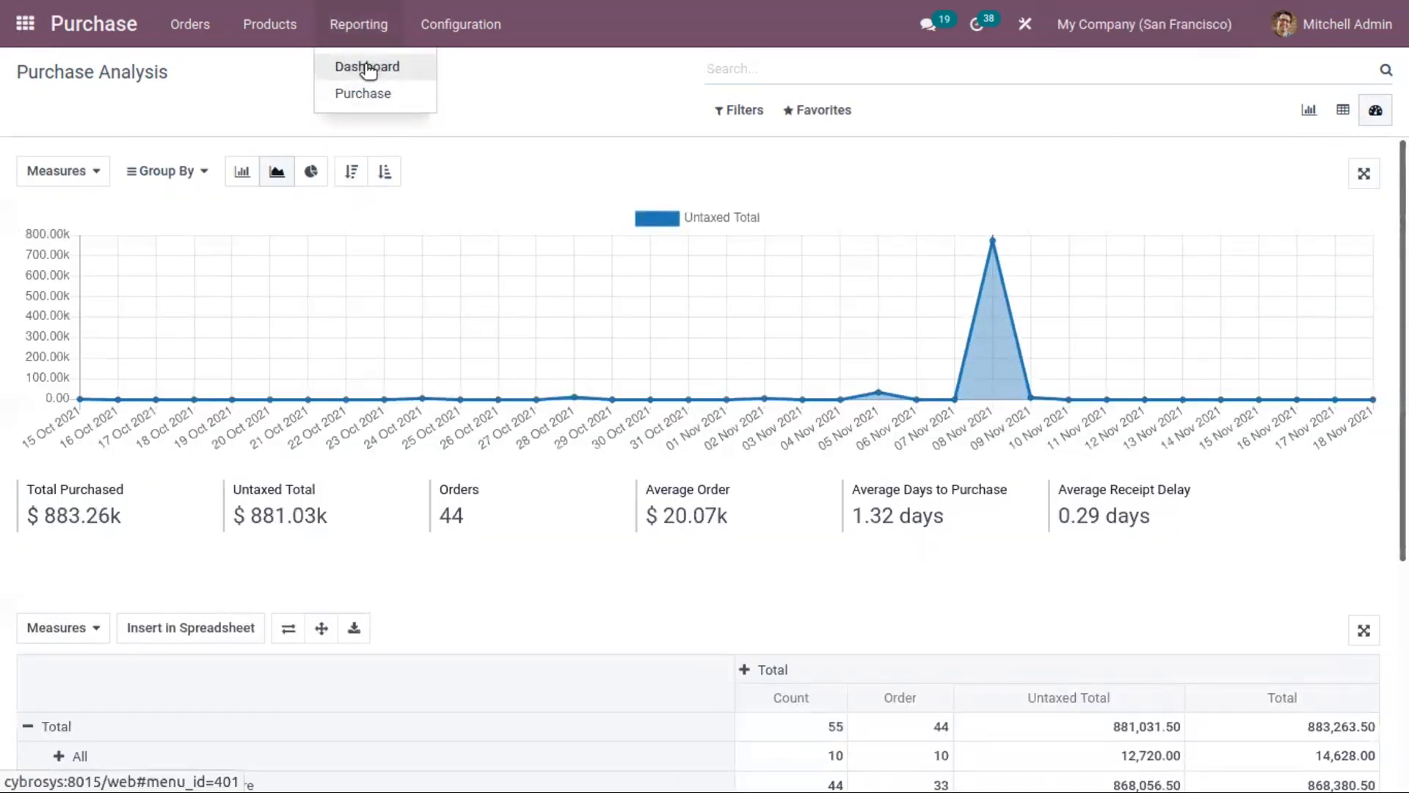
left_click(367, 68)
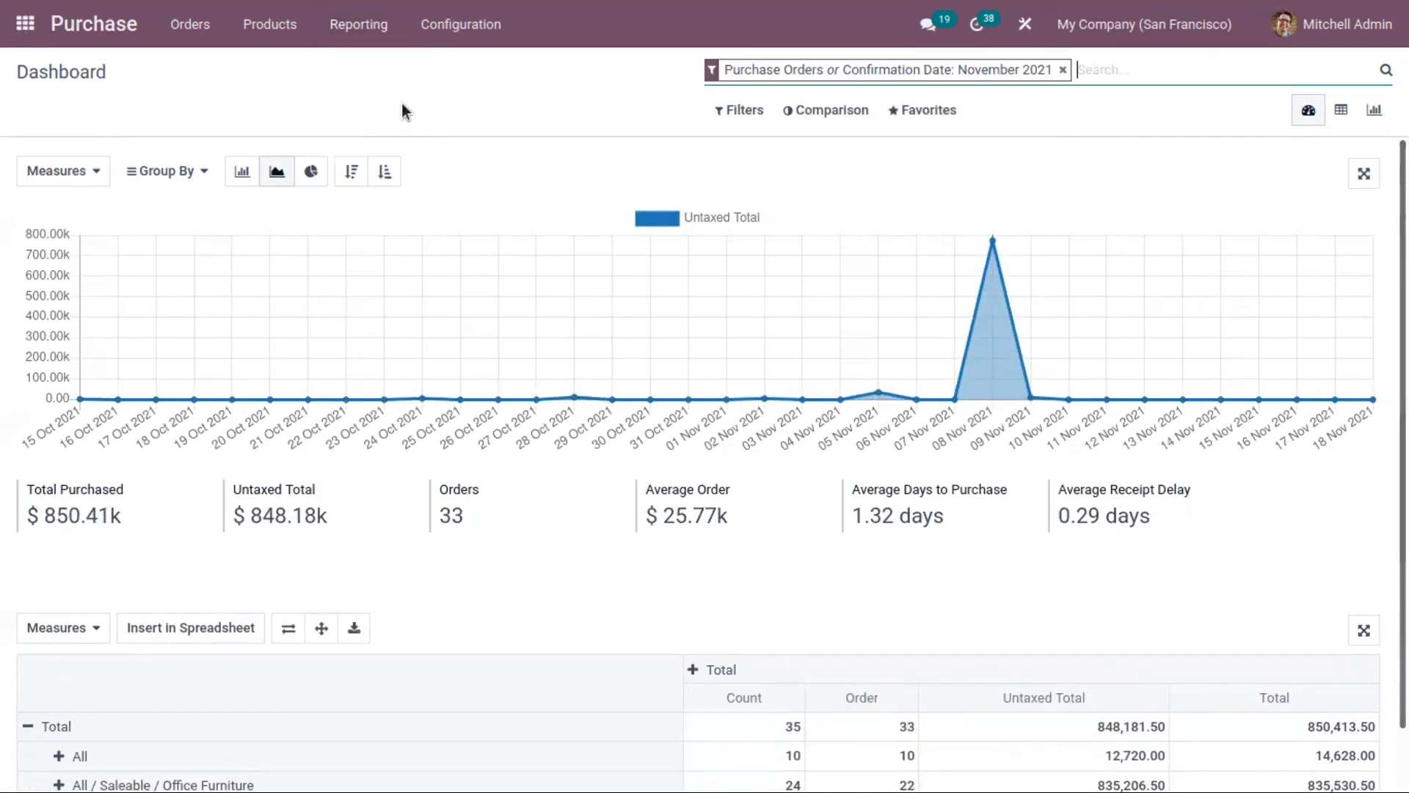
Step: Open the Purchase settings and examine the Orders, Invoicing, Products and Logistics options, including 3-way matching and Dropshipping
left_click(464, 26)
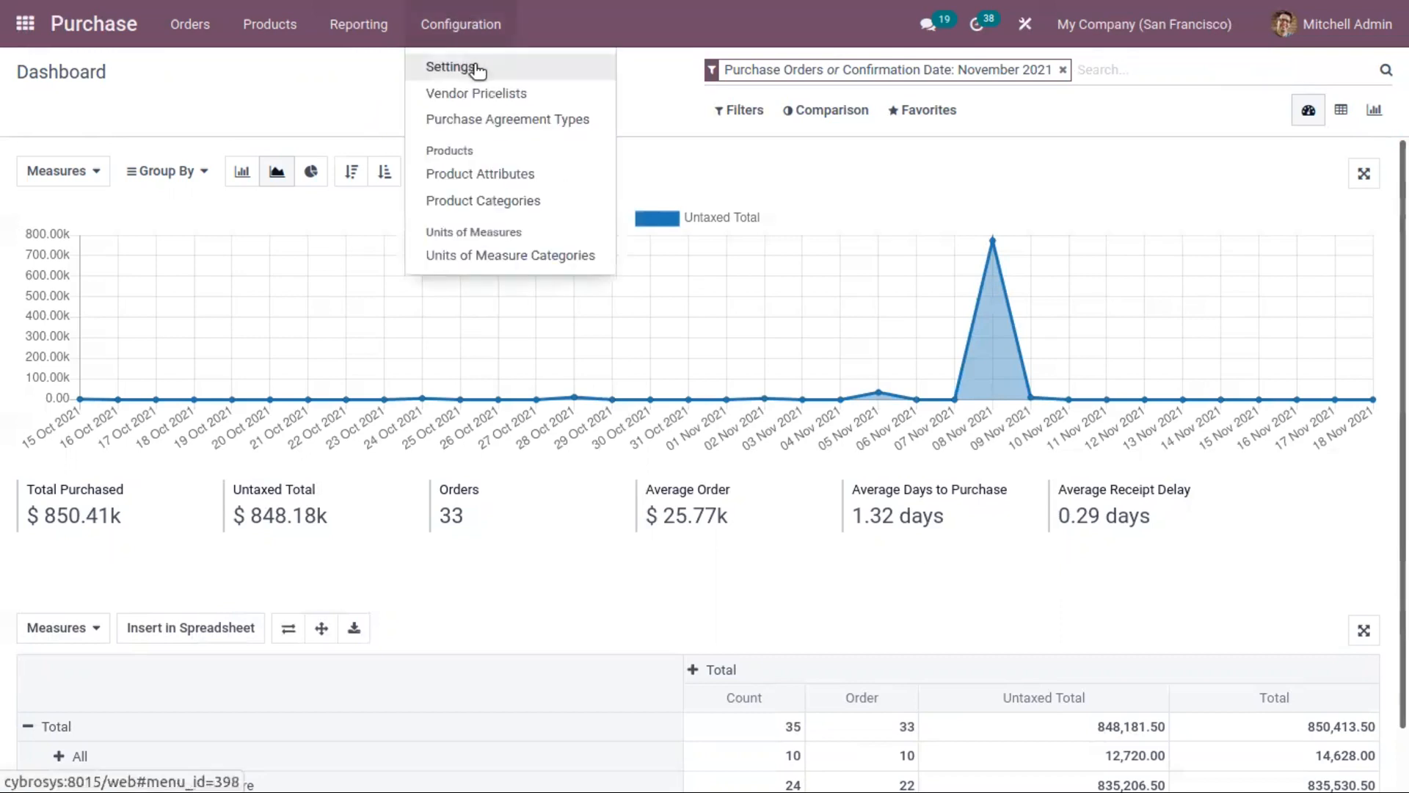
left_click(478, 66)
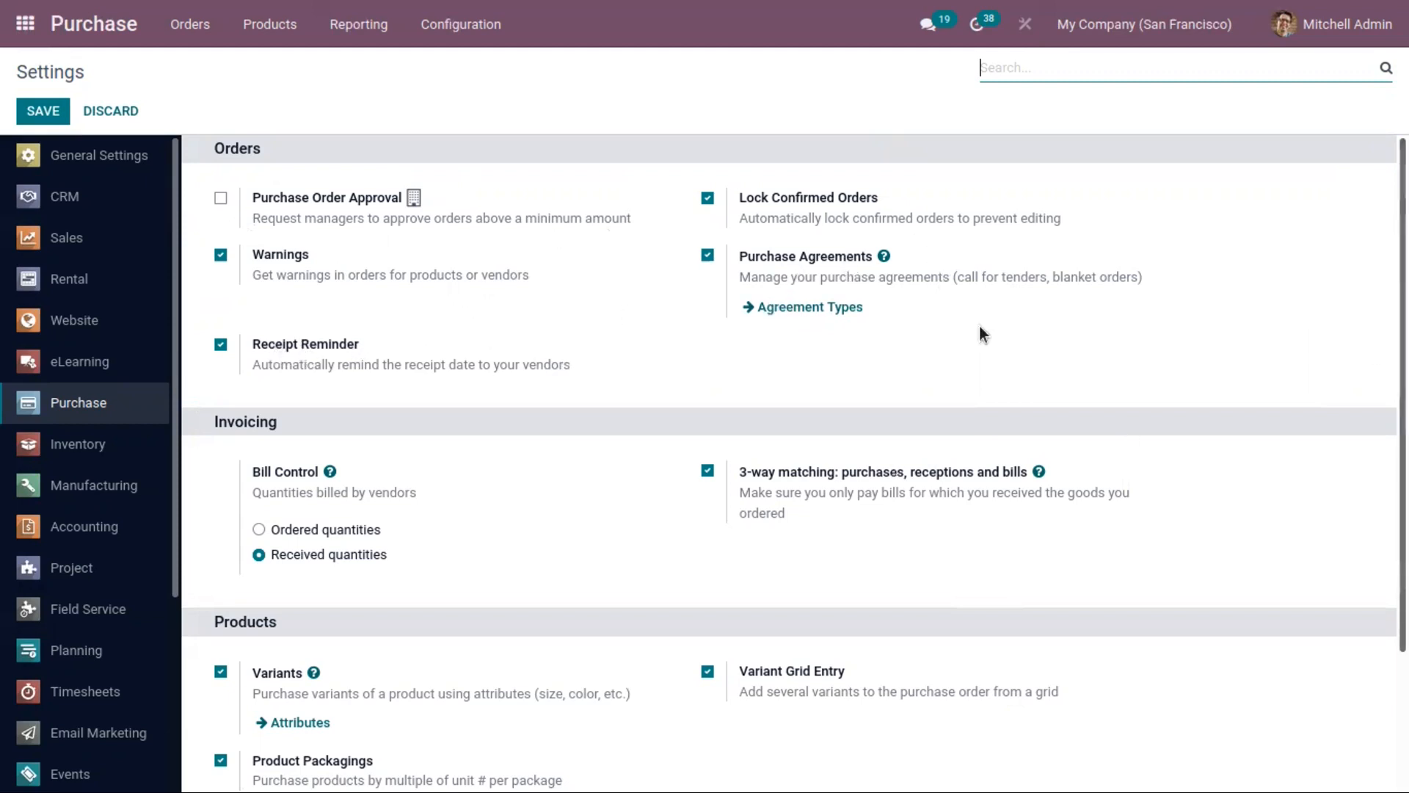
scroll(940, 242, "down", 1)
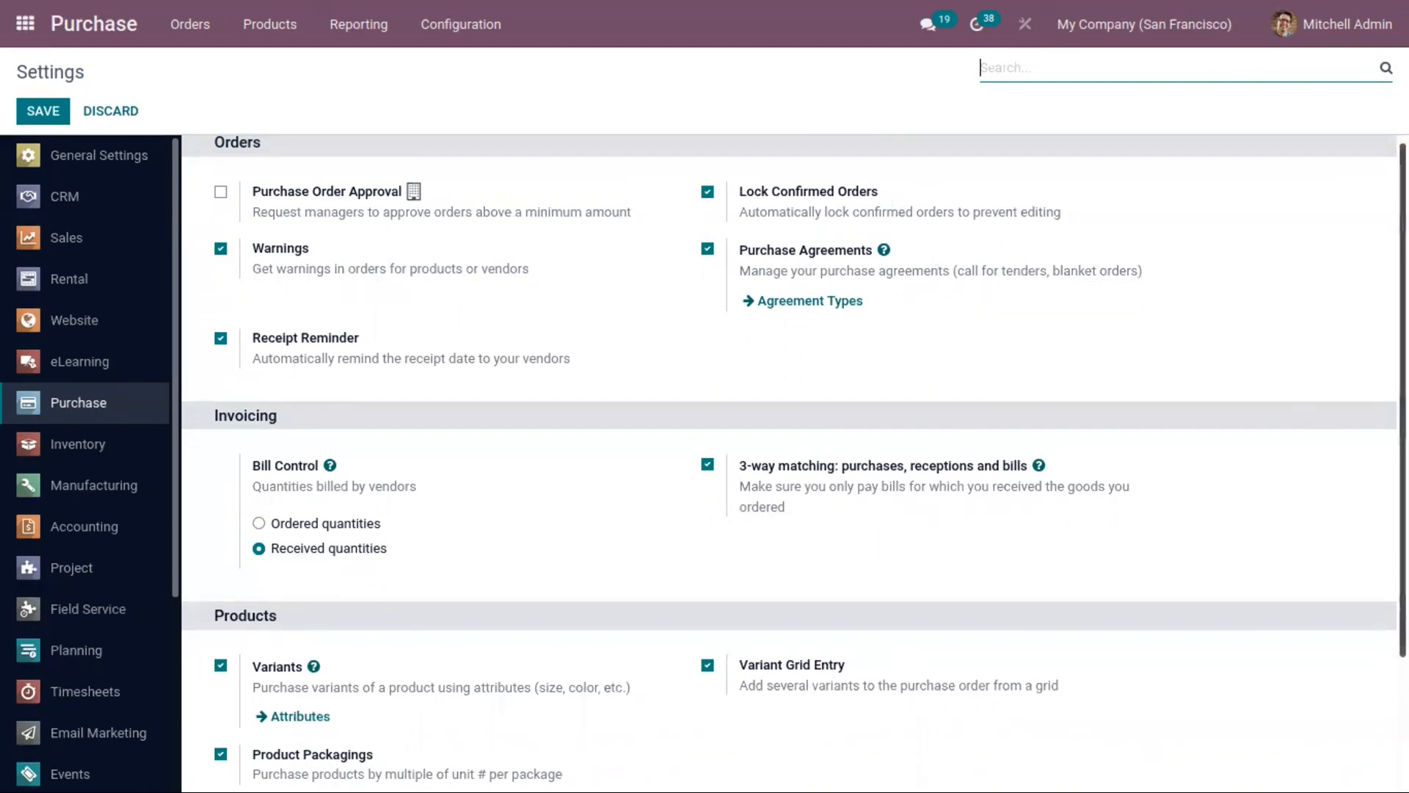
scroll(505, 411, "down", 2)
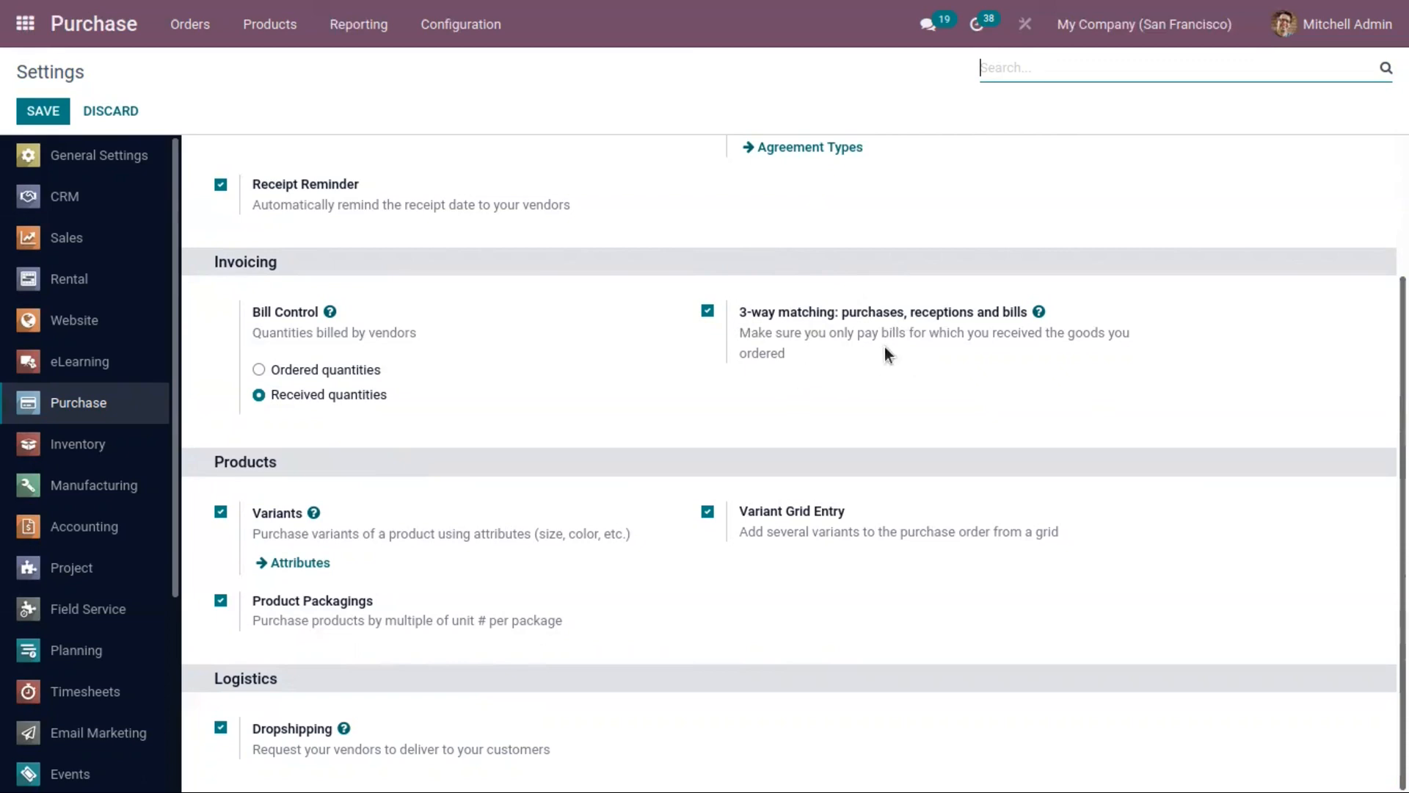
mouse_move(862, 336)
mouse_move(304, 753)
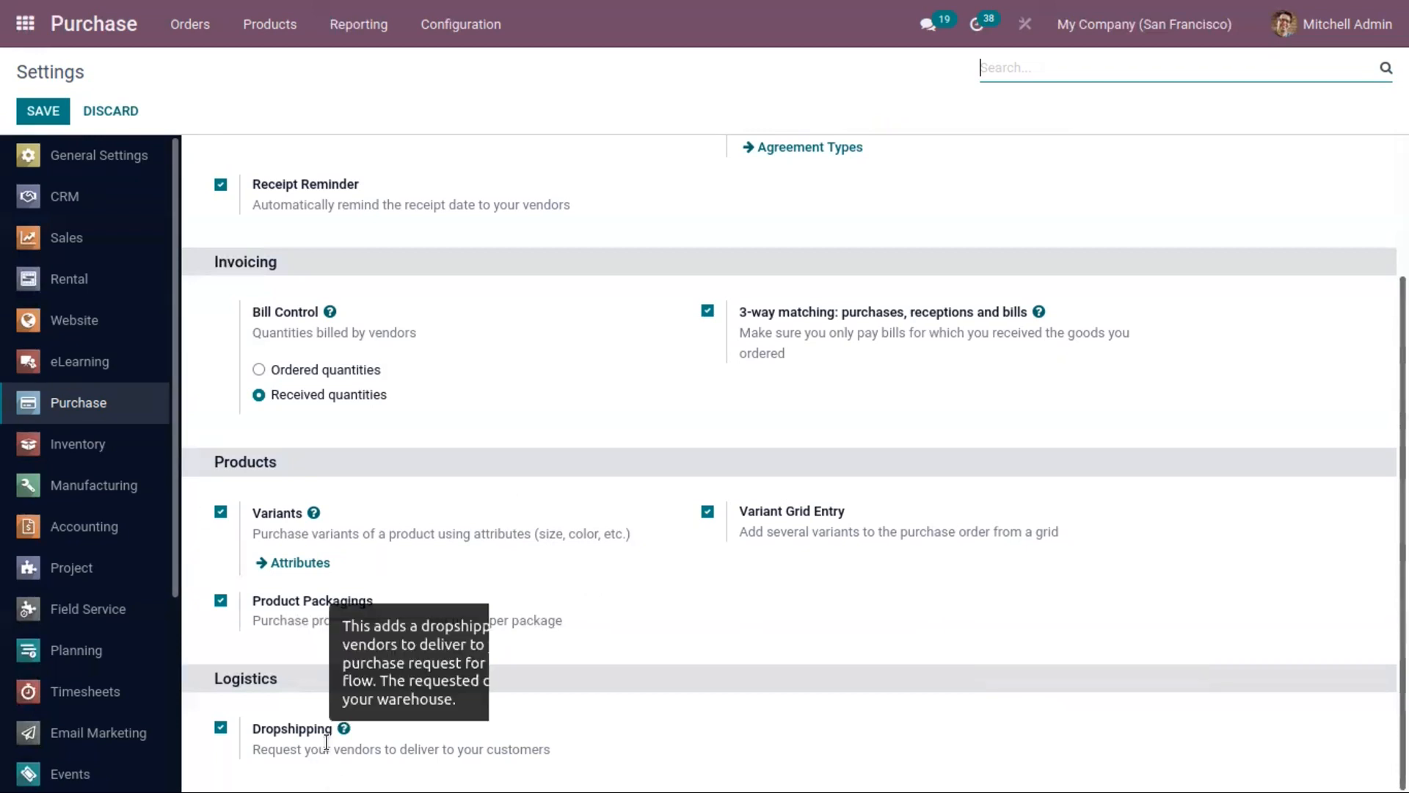
scroll(327, 743, "up", 2)
Step: Open the Requests for Quotation list and look over the available configuration options
left_click(190, 24)
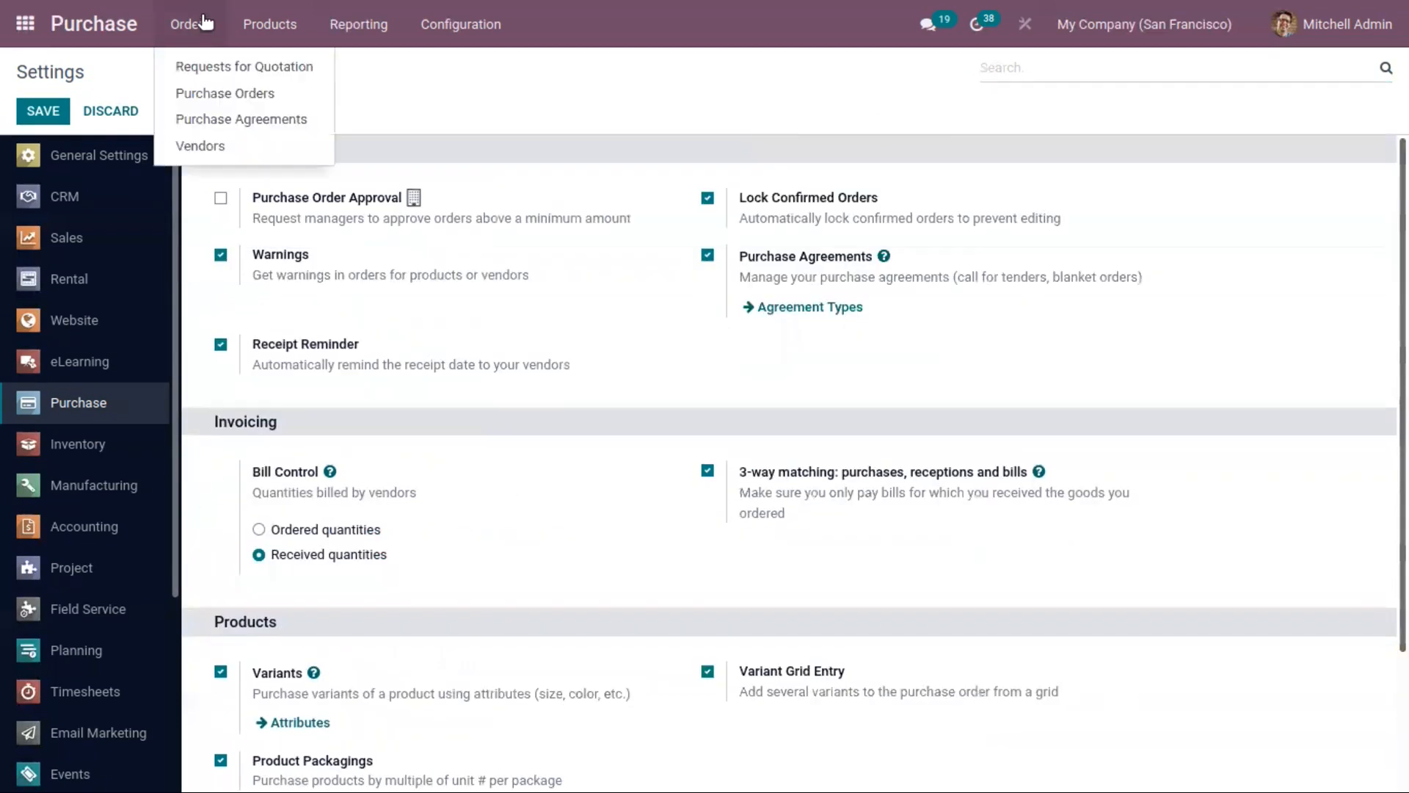
left_click(185, 73)
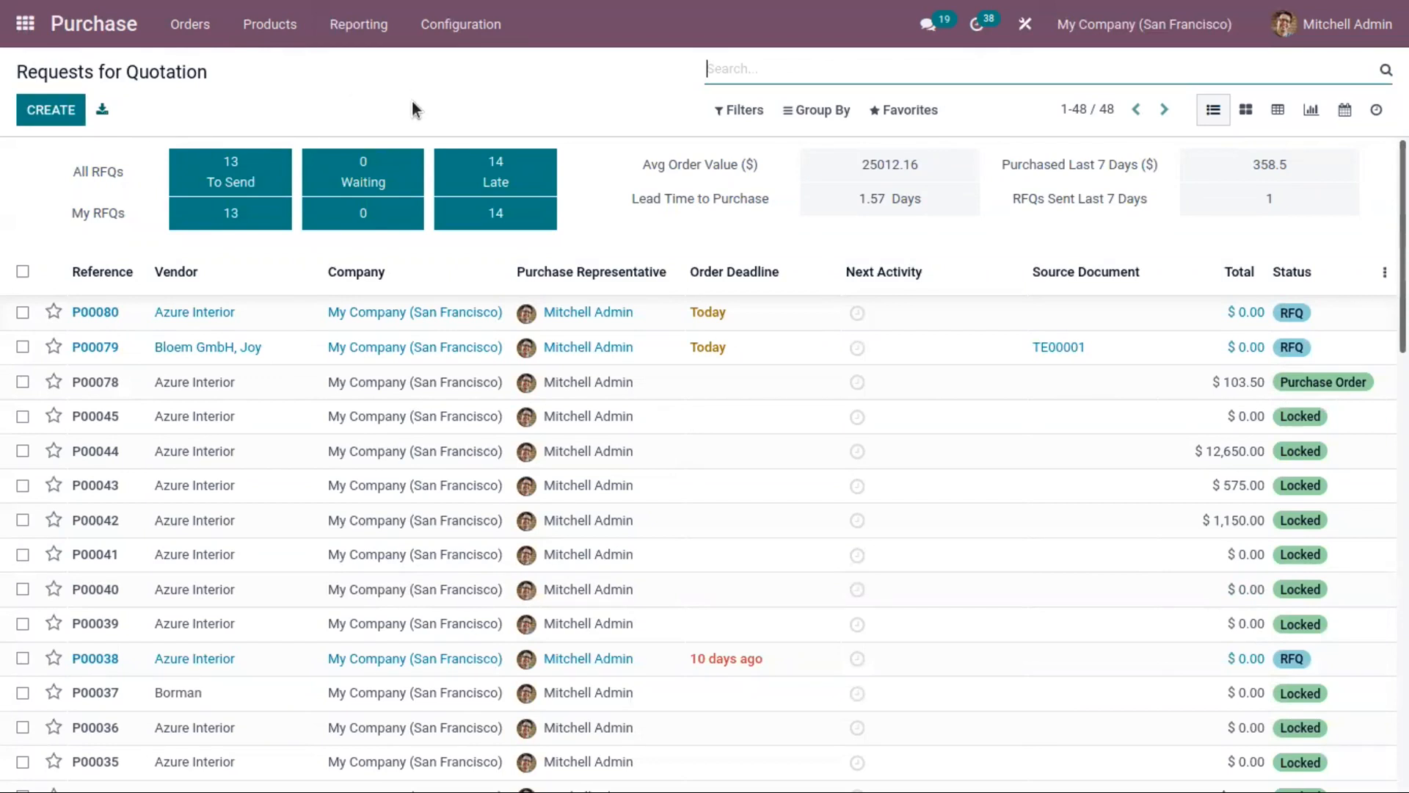
left_click(432, 28)
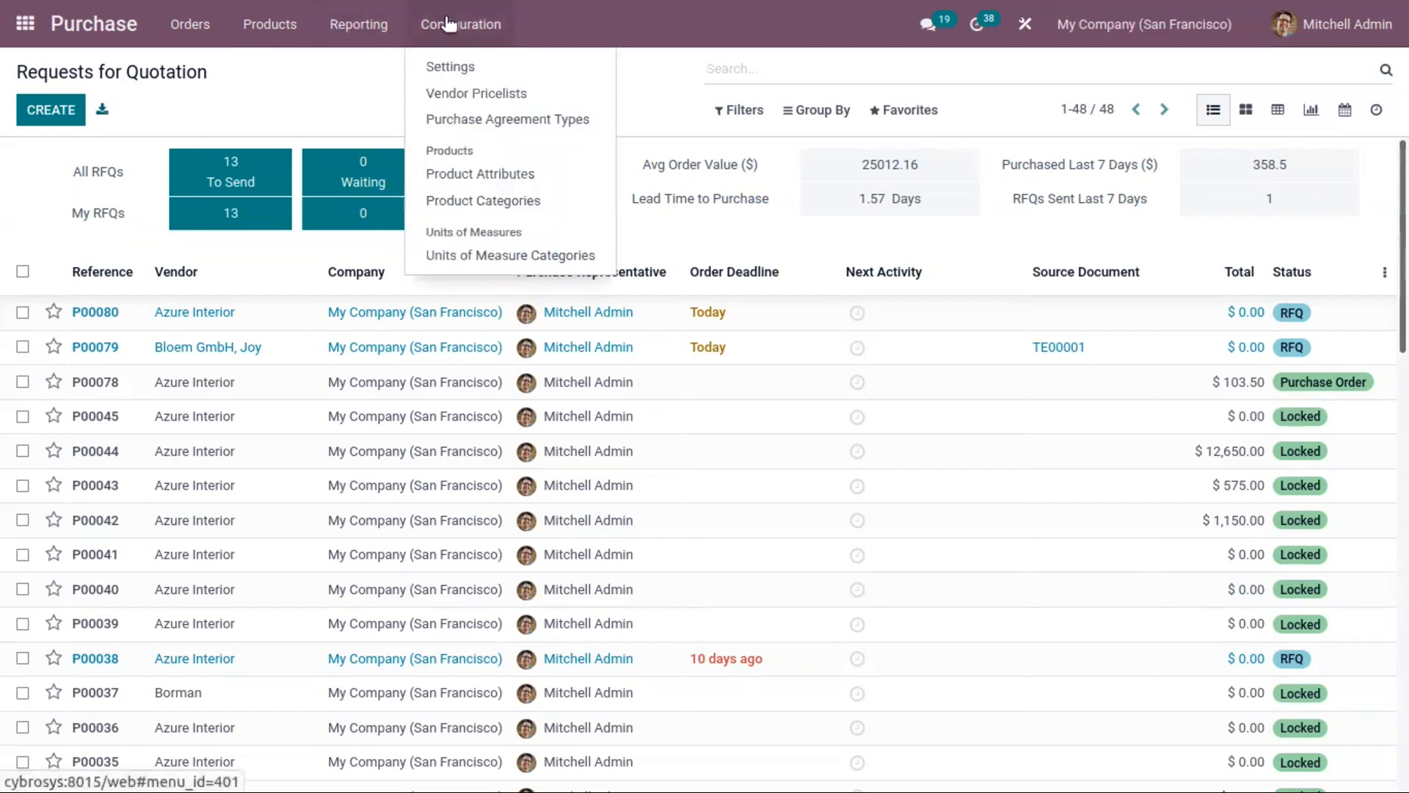
left_click(358, 50)
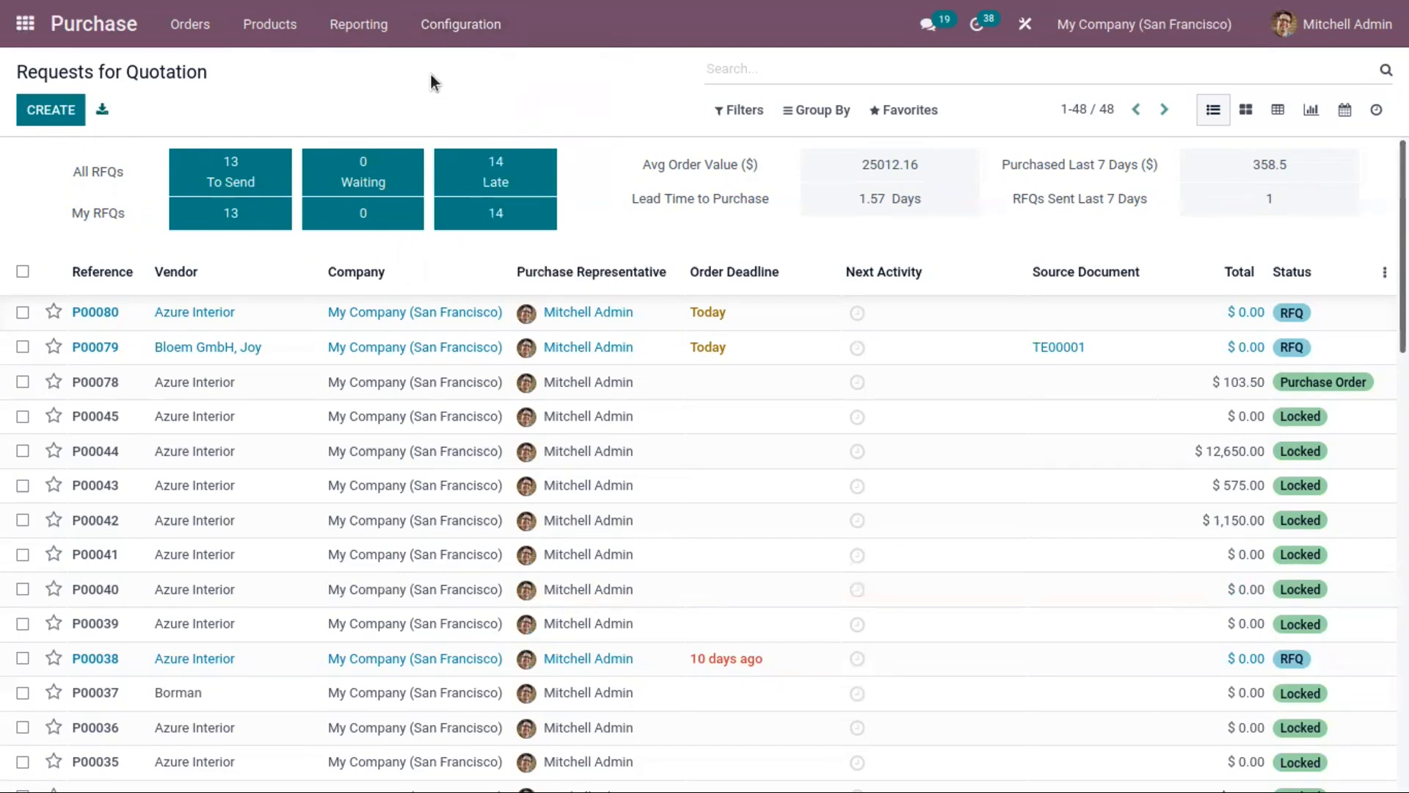